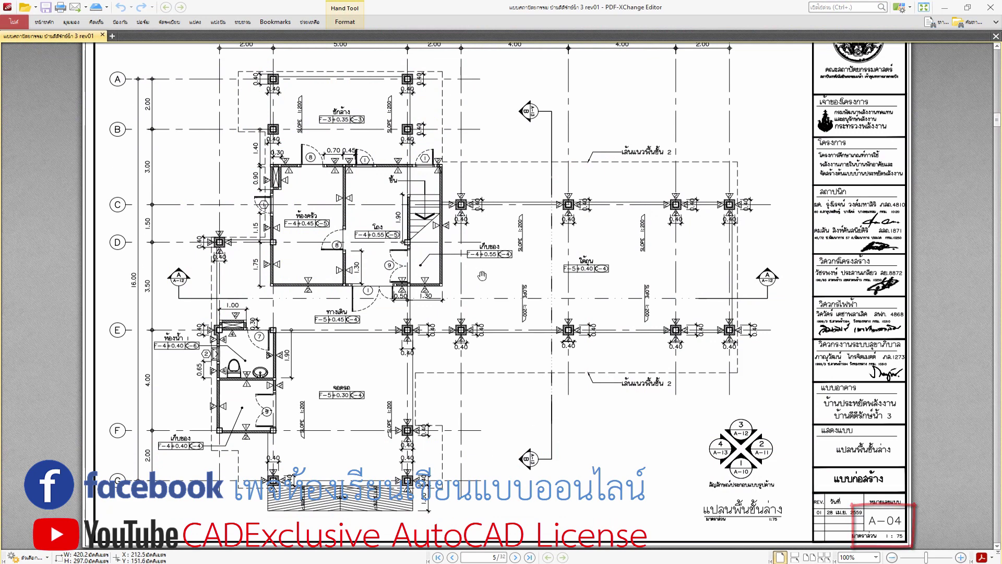
Step: Glance at the BLOCK 4.0S library, return to acadiso5, then bring up File Explorer on REV.01
{"action": "scroll", "coordinate": [486, 270], "scroll_direction": "up", "scroll_amount": 2}
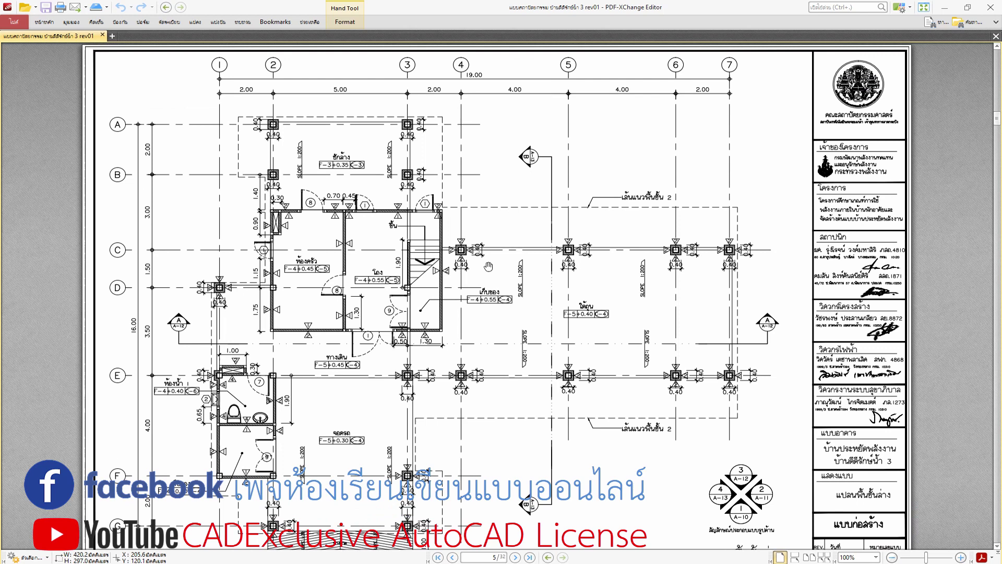
{"action": "scroll", "coordinate": [488, 267], "scroll_direction": "down", "scroll_amount": 2}
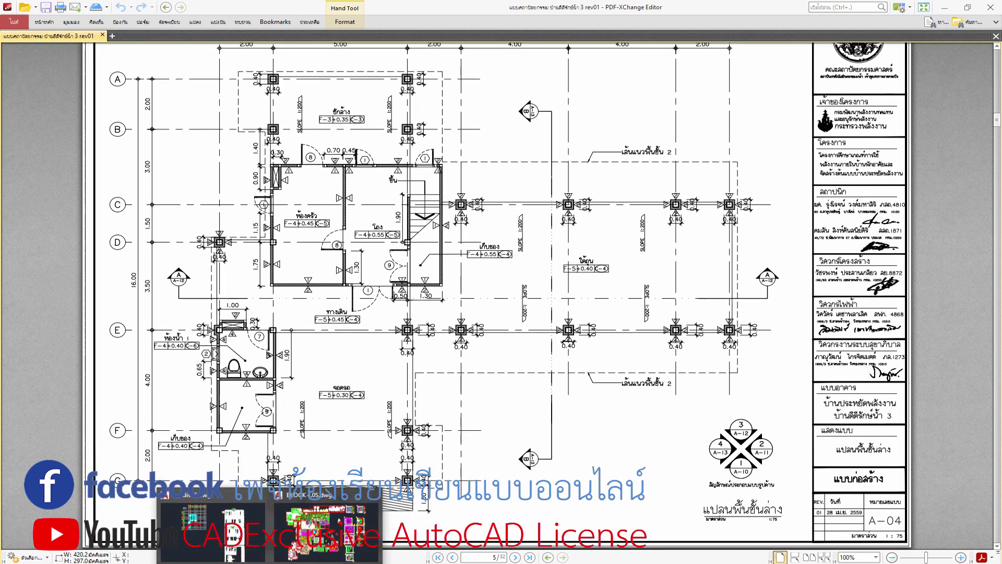
{"action": "left_click", "coordinate": [308, 532]}
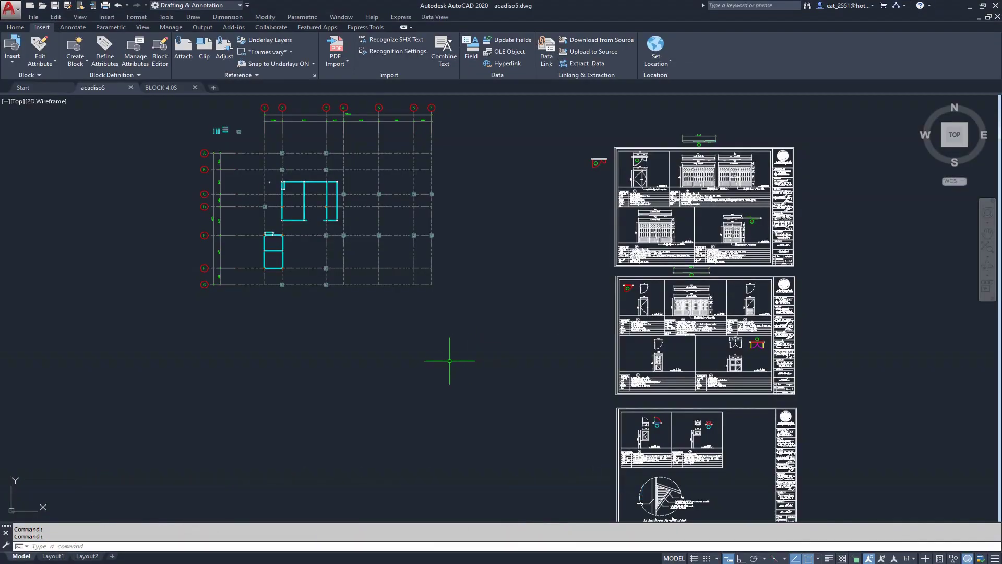
{"action": "mouse_move", "coordinate": [161, 86]}
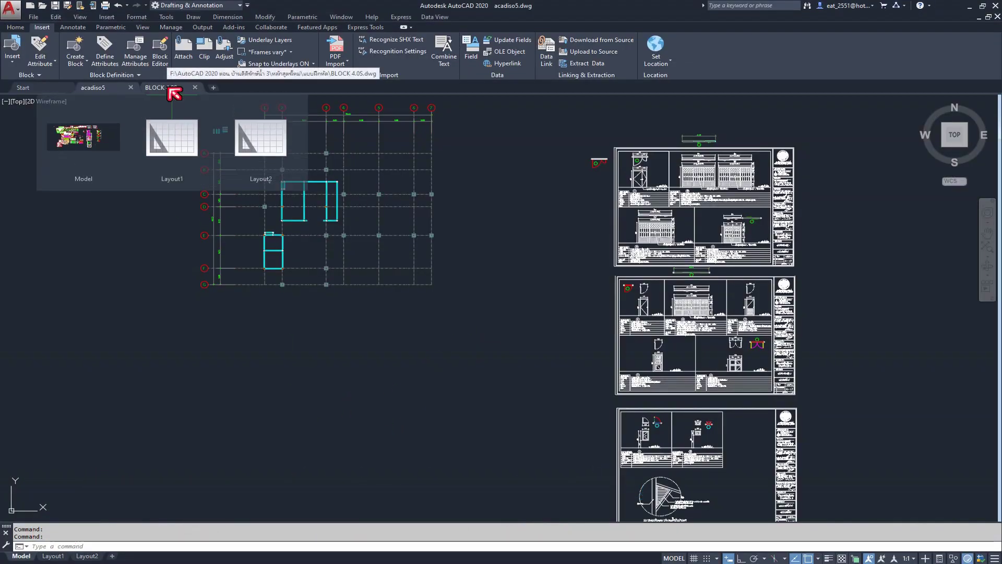
{"action": "left_click", "coordinate": [169, 88]}
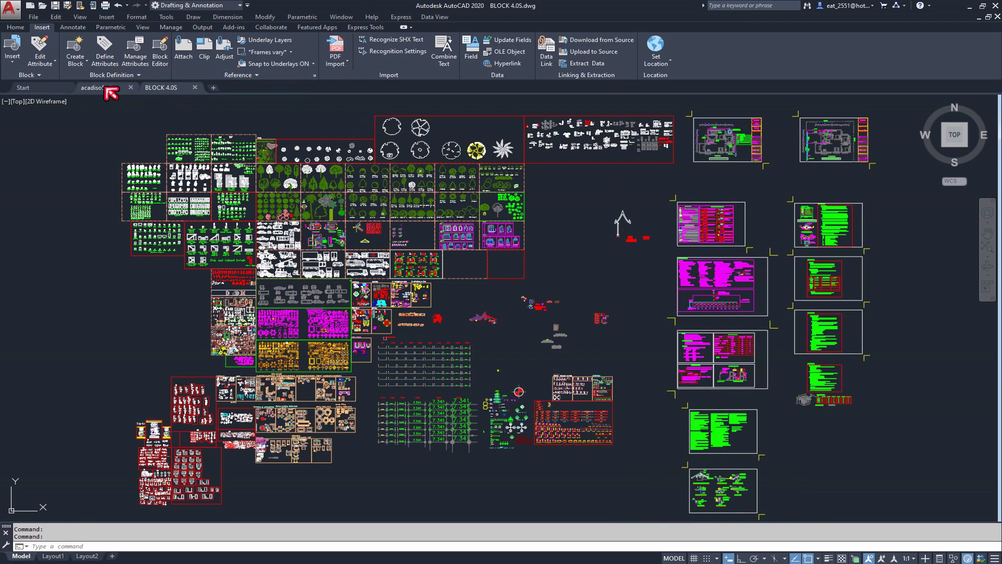
{"action": "left_click", "coordinate": [104, 89]}
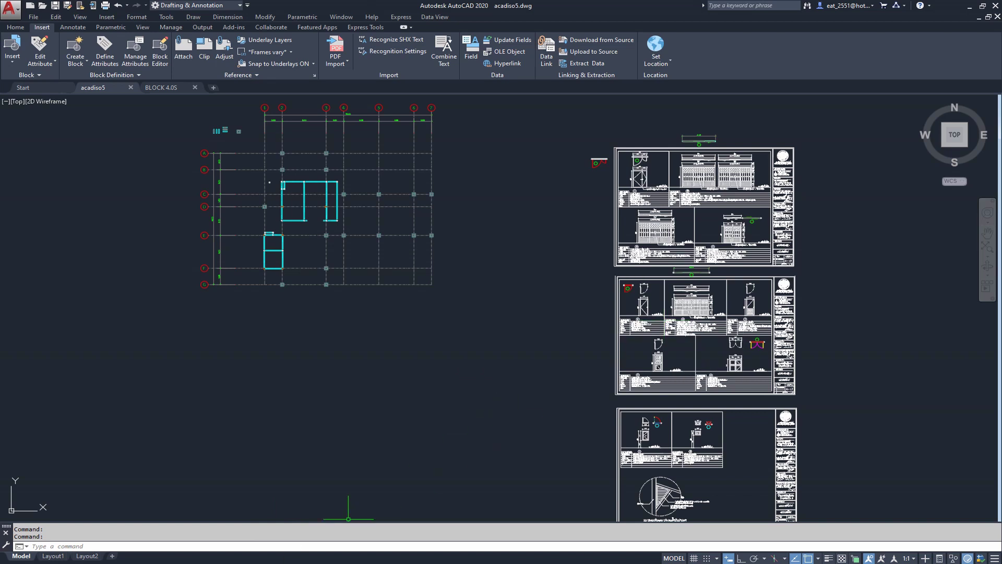
{"action": "key", "text": "alt+Tab"}
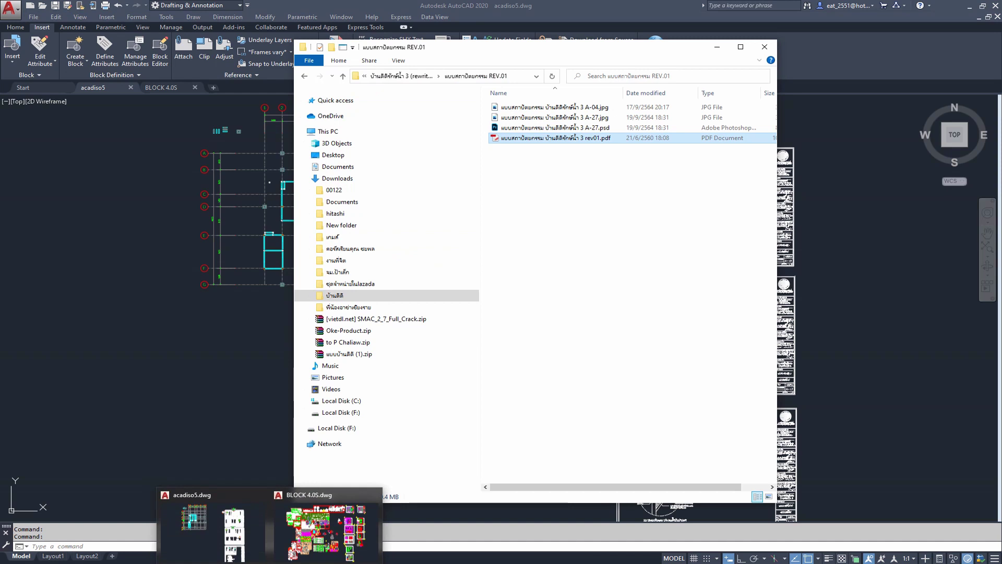
Step: Go up to the project folder and open the boq folder to reach the bill-of-quantities workbook
{"action": "left_click", "coordinate": [343, 76]}
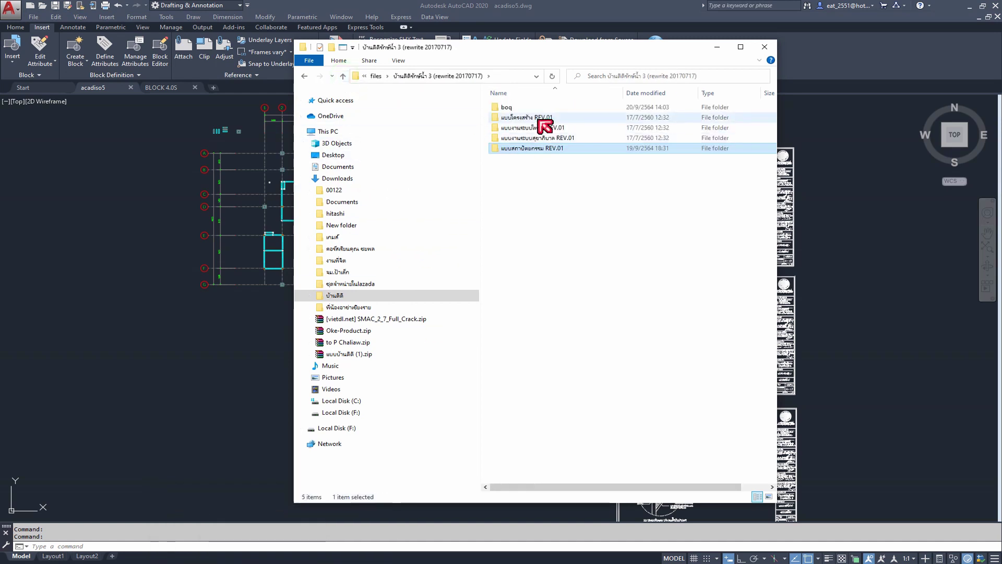
{"action": "double_click", "coordinate": [514, 108]}
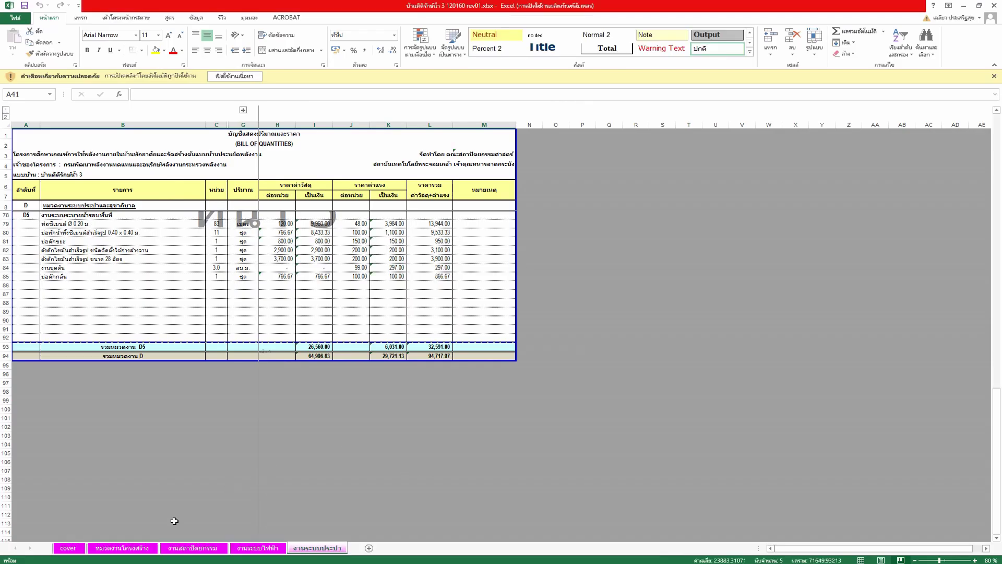
Step: Dismiss the Office activation notice, view the top of sheet งานสถาปัตยกรรม, then return to acadiso5
{"action": "left_click", "coordinate": [621, 173]}
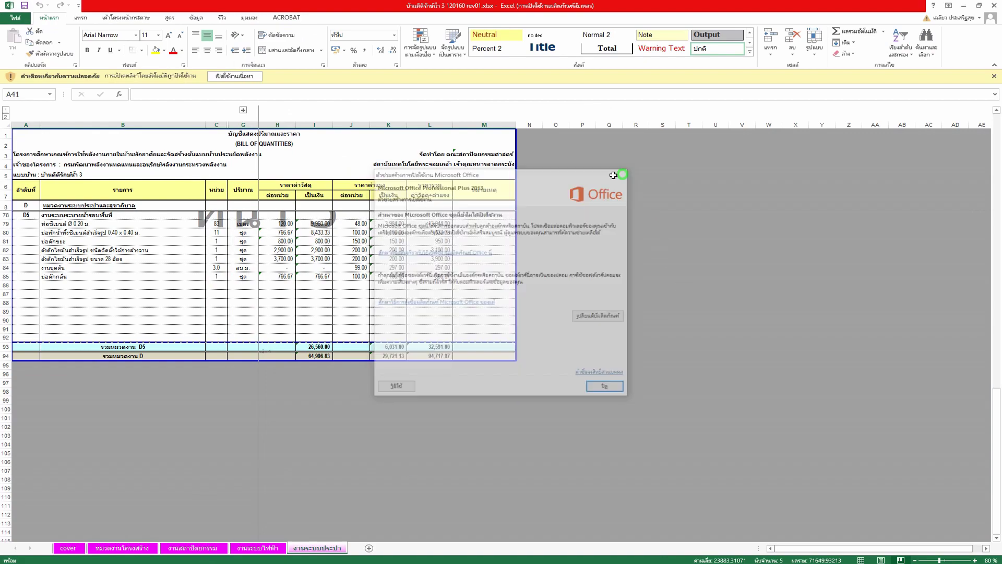
{"action": "left_click", "coordinate": [191, 547]}
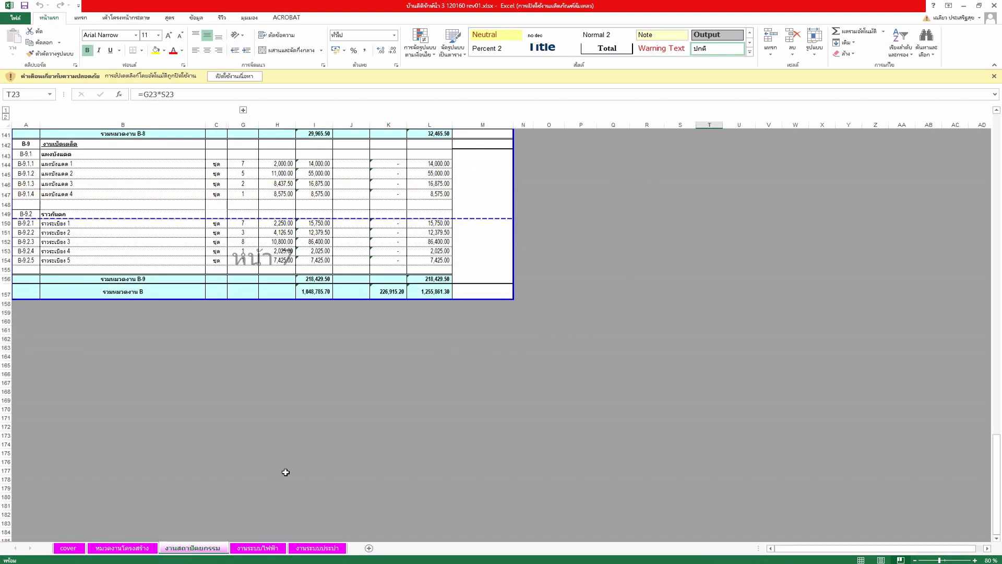
{"action": "scroll", "coordinate": [292, 449], "scroll_direction": "up", "scroll_amount": 8}
{"action": "scroll", "coordinate": [292, 450], "scroll_direction": "up", "scroll_amount": 8}
{"action": "scroll", "coordinate": [293, 450], "scroll_direction": "up", "scroll_amount": 8}
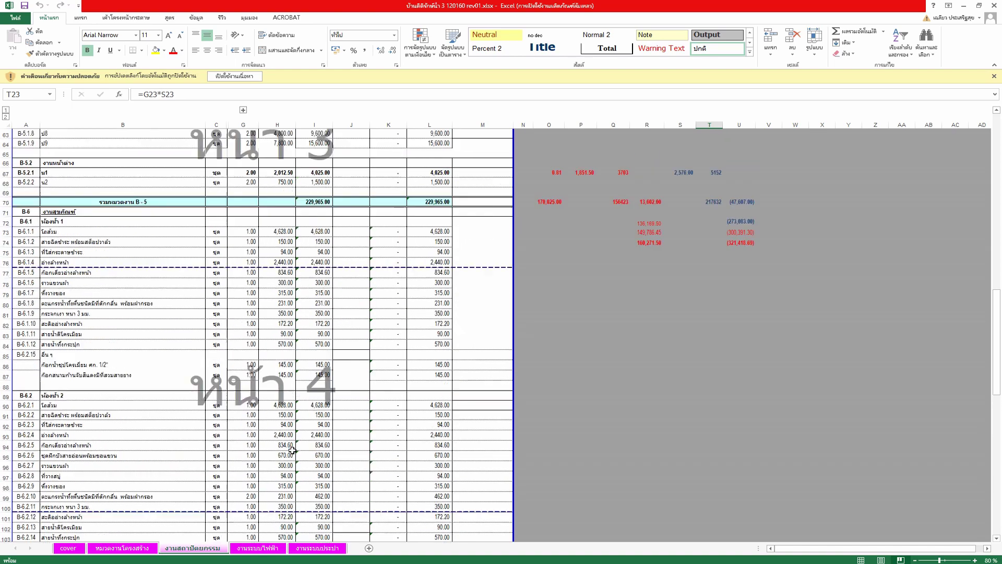
{"action": "scroll", "coordinate": [292, 450], "scroll_direction": "up", "scroll_amount": 9}
{"action": "scroll", "coordinate": [292, 450], "scroll_direction": "up", "scroll_amount": 10}
{"action": "scroll", "coordinate": [293, 450], "scroll_direction": "up", "scroll_amount": 4}
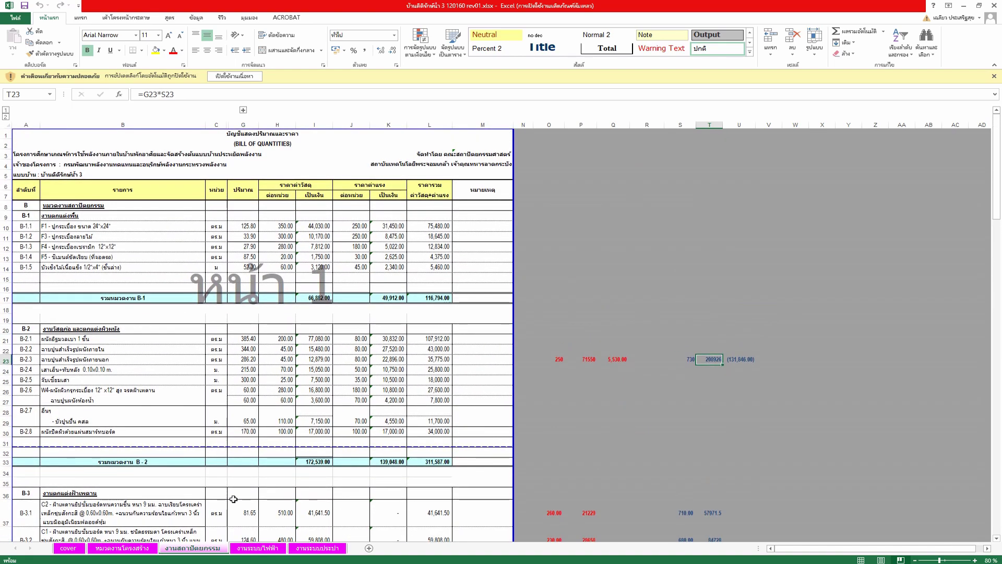
{"action": "left_click", "coordinate": [270, 562]}
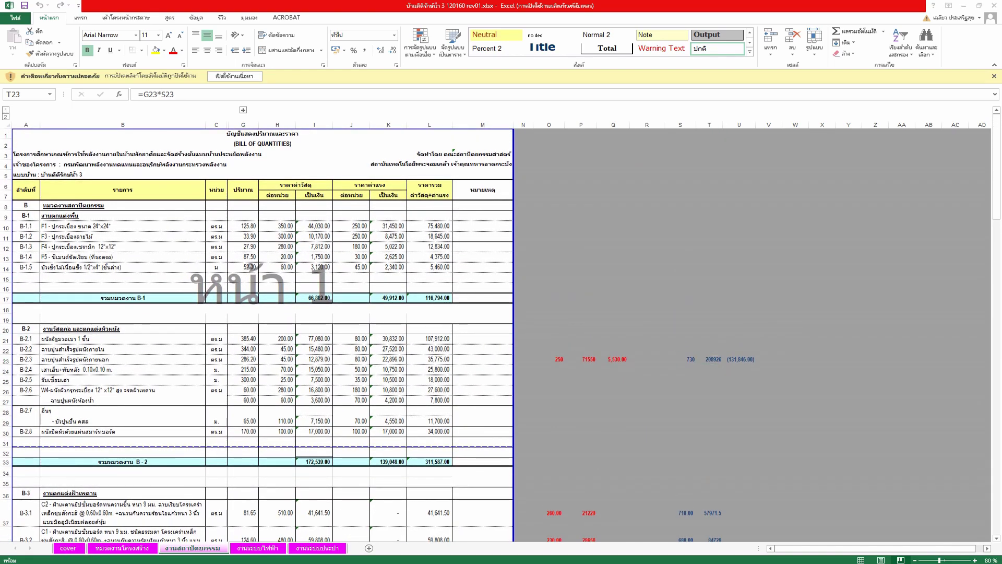
{"action": "left_click", "coordinate": [212, 538]}
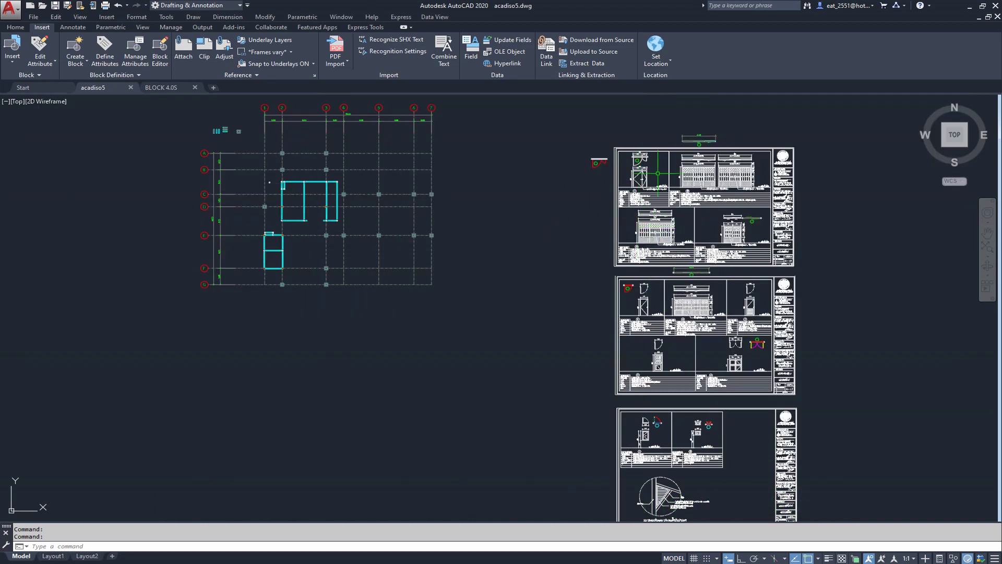
Step: Zoom in on the door 1 block, 1.60 wide with 1.00 and 0.50 leaves
{"action": "scroll", "coordinate": [603, 158], "scroll_direction": "up", "scroll_amount": 6}
{"action": "scroll", "coordinate": [603, 158], "scroll_direction": "up", "scroll_amount": 6}
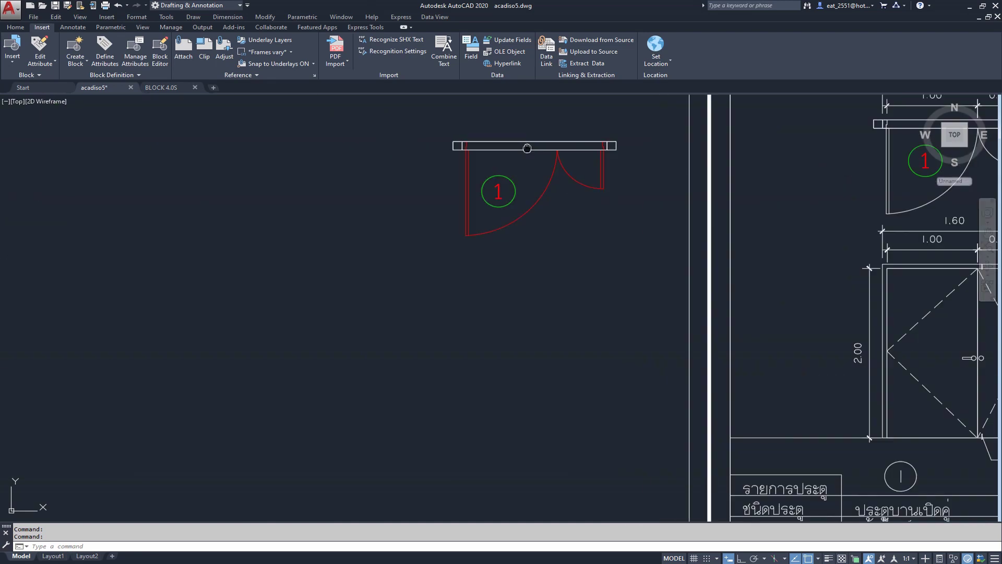
{"action": "scroll", "coordinate": [502, 193], "scroll_direction": "up", "scroll_amount": 2}
{"action": "scroll", "coordinate": [505, 185], "scroll_direction": "down", "scroll_amount": 4}
{"action": "scroll", "coordinate": [649, 246], "scroll_direction": "down", "scroll_amount": 3}
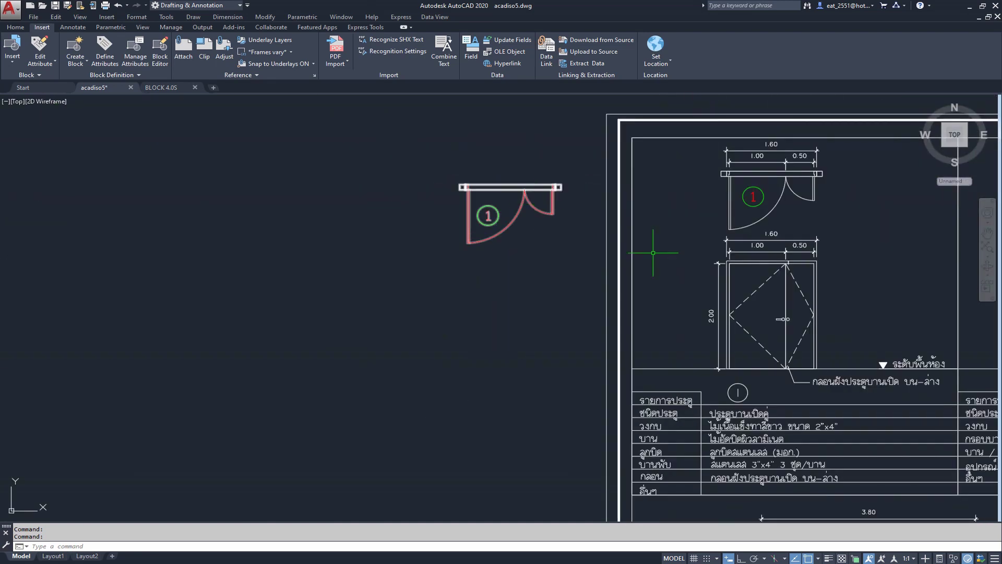
{"action": "scroll", "coordinate": [608, 305], "scroll_direction": "up", "scroll_amount": 2}
{"action": "scroll", "coordinate": [634, 197], "scroll_direction": "up", "scroll_amount": 2}
{"action": "scroll", "coordinate": [634, 198], "scroll_direction": "up", "scroll_amount": 4}
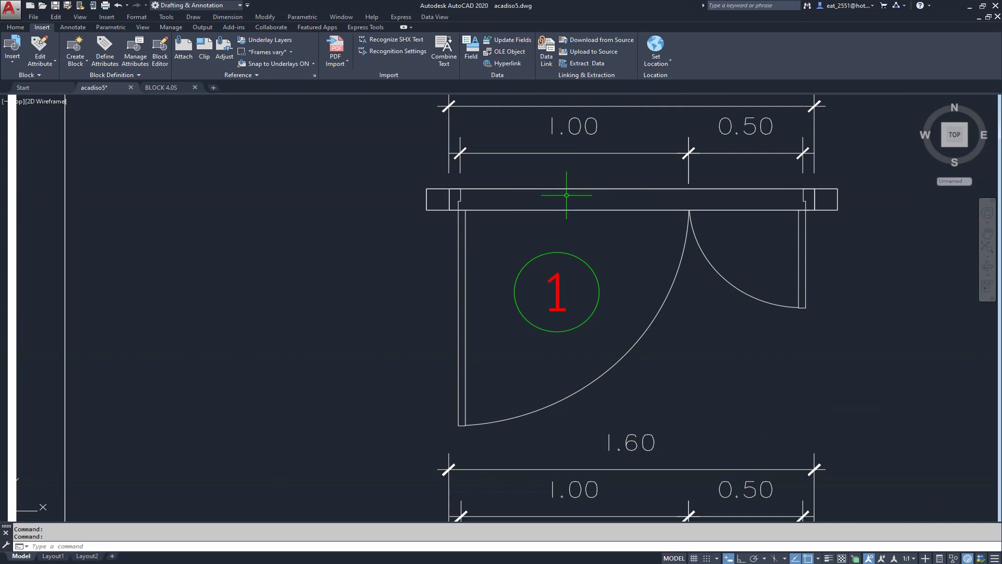
Step: Select the door 1 frame, end post, swing arc and tag circle to inspect them
{"action": "left_click", "coordinate": [566, 211]}
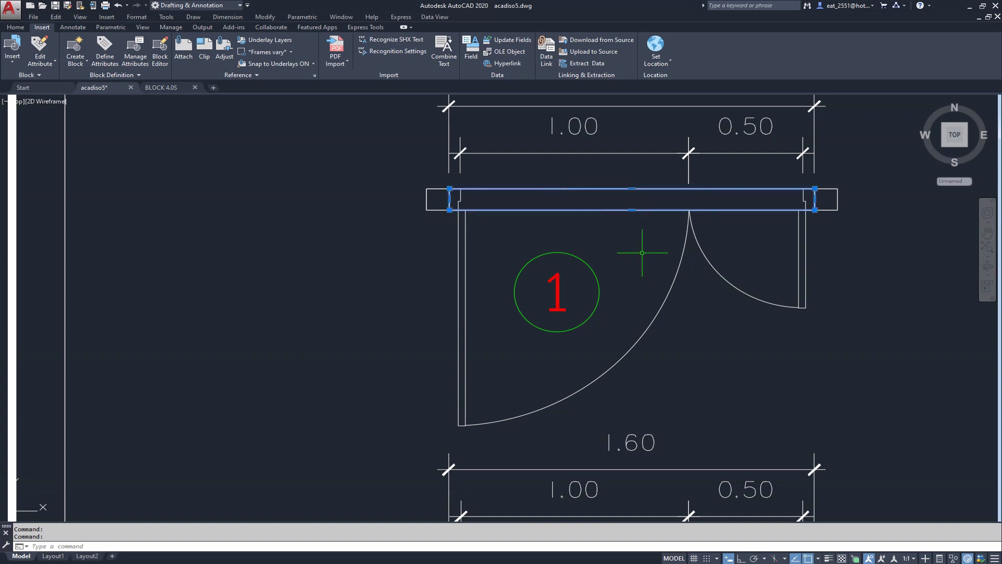
{"action": "left_click", "coordinate": [436, 188]}
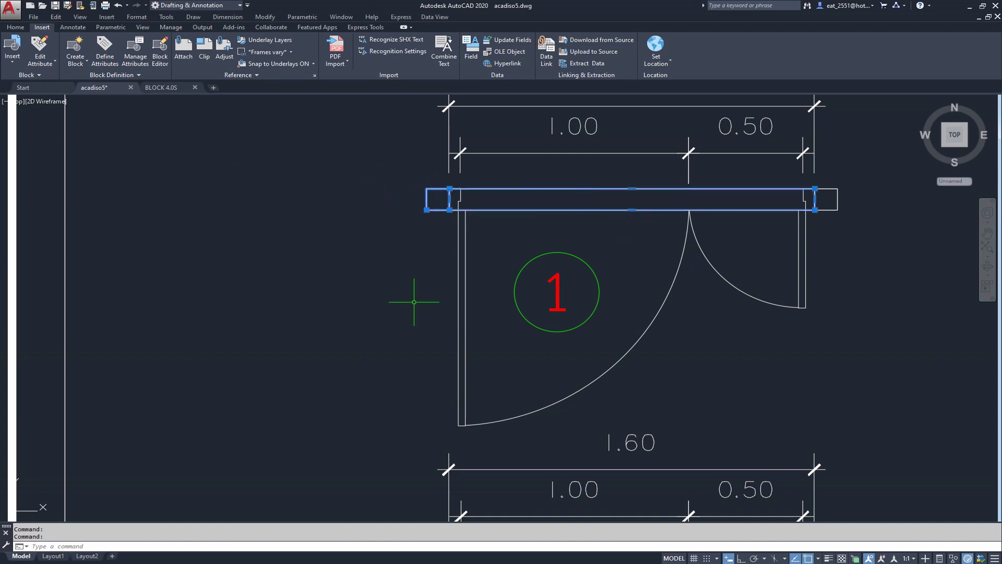
{"action": "left_click", "coordinate": [636, 339]}
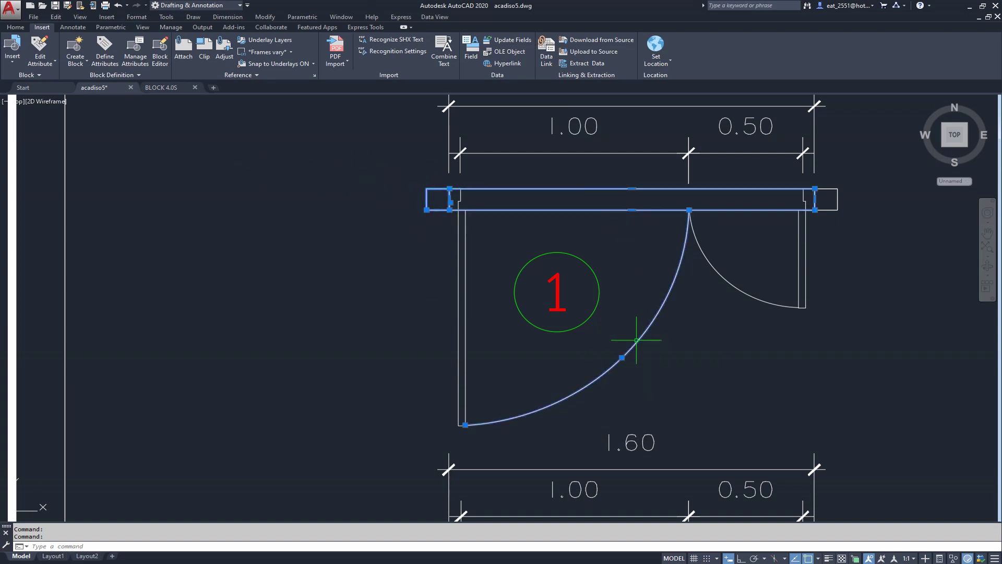
{"action": "key", "text": "Escape"}
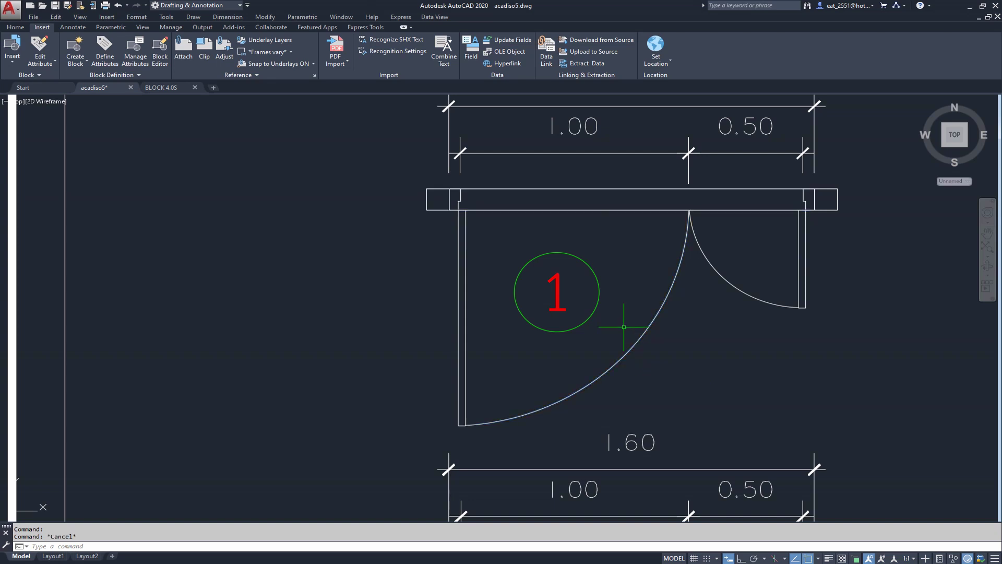
{"action": "left_click", "coordinate": [599, 291]}
{"action": "key", "text": "Escape"}
{"action": "scroll", "coordinate": [691, 381], "scroll_direction": "down", "scroll_amount": 8}
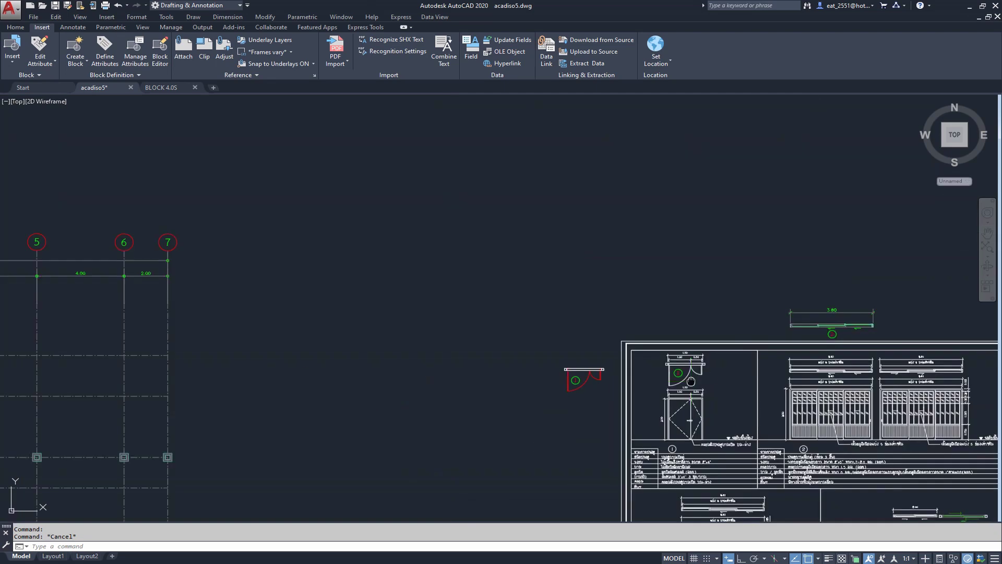
{"action": "middle_click_drag", "start_coordinate": [691, 381], "coordinate": [666, 287]}
{"action": "scroll", "coordinate": [659, 319], "scroll_direction": "down", "scroll_amount": 2}
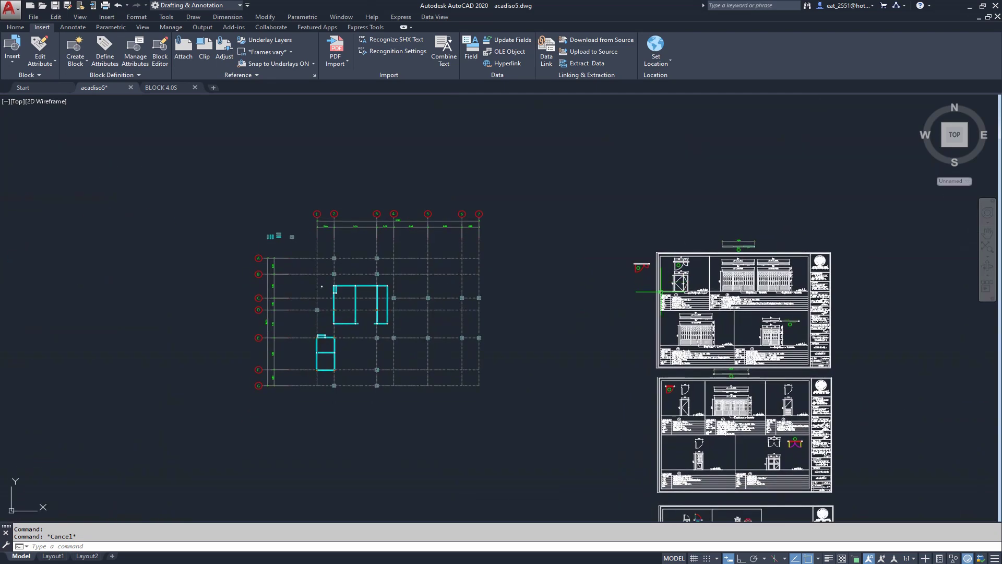
{"action": "middle_click_drag", "start_coordinate": [622, 334], "coordinate": [621, 236]}
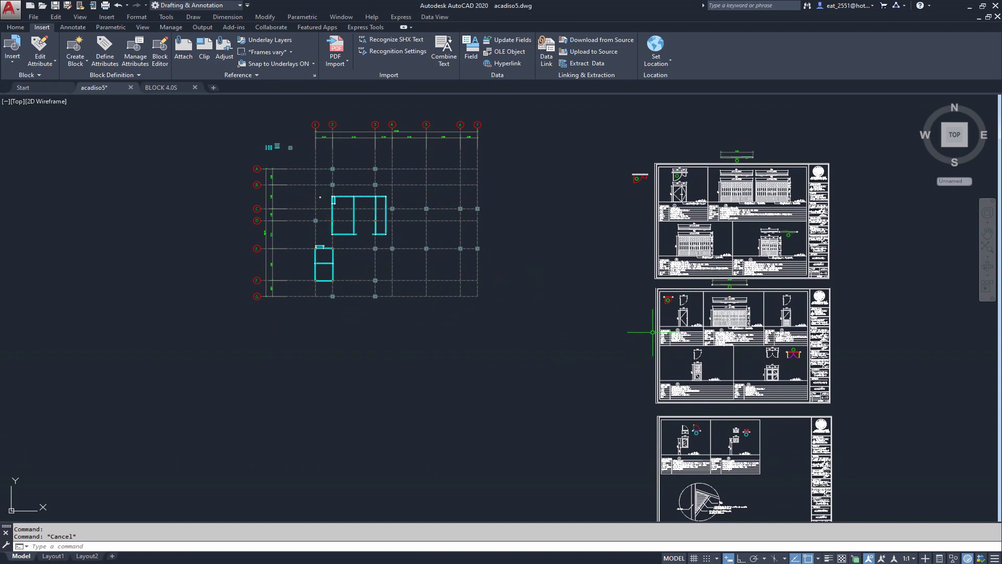
{"action": "scroll", "coordinate": [653, 331], "scroll_direction": "up", "scroll_amount": 3}
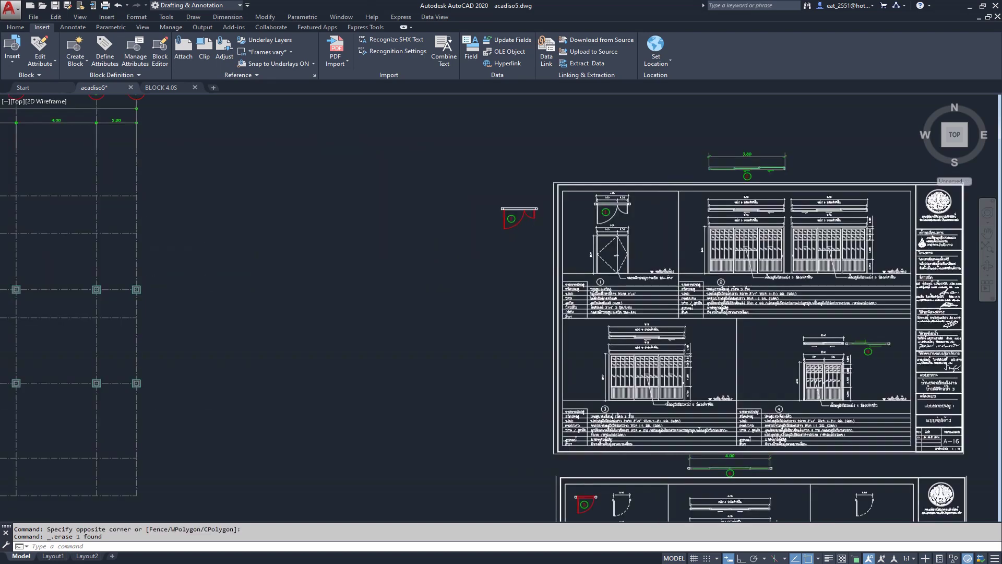
{"action": "scroll", "coordinate": [416, 251], "scroll_direction": "down", "scroll_amount": 5}
{"action": "middle_click_drag", "start_coordinate": [416, 250], "coordinate": [395, 293]}
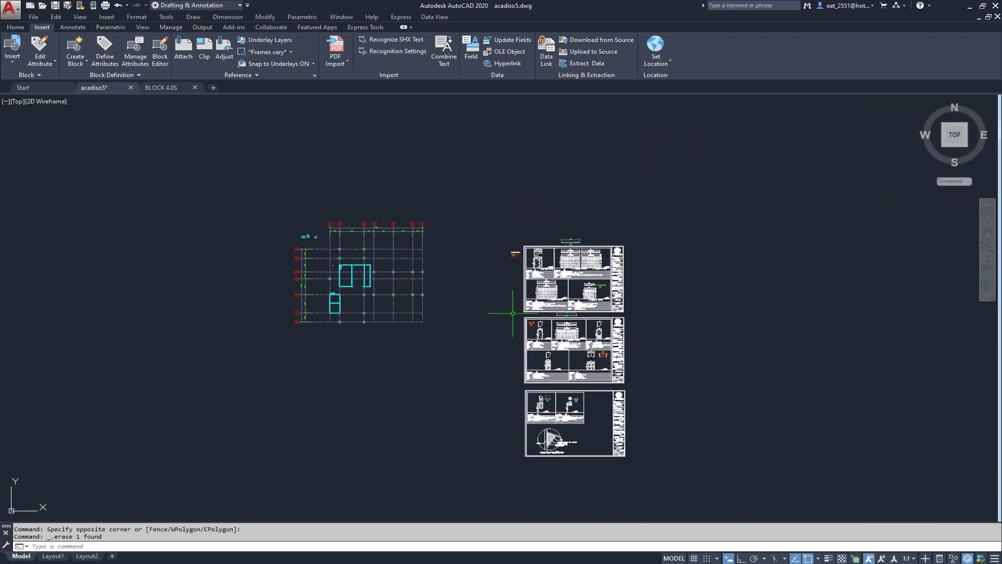
{"action": "scroll", "coordinate": [534, 277], "scroll_direction": "up", "scroll_amount": 4}
{"action": "scroll", "coordinate": [537, 261], "scroll_direction": "up", "scroll_amount": 2}
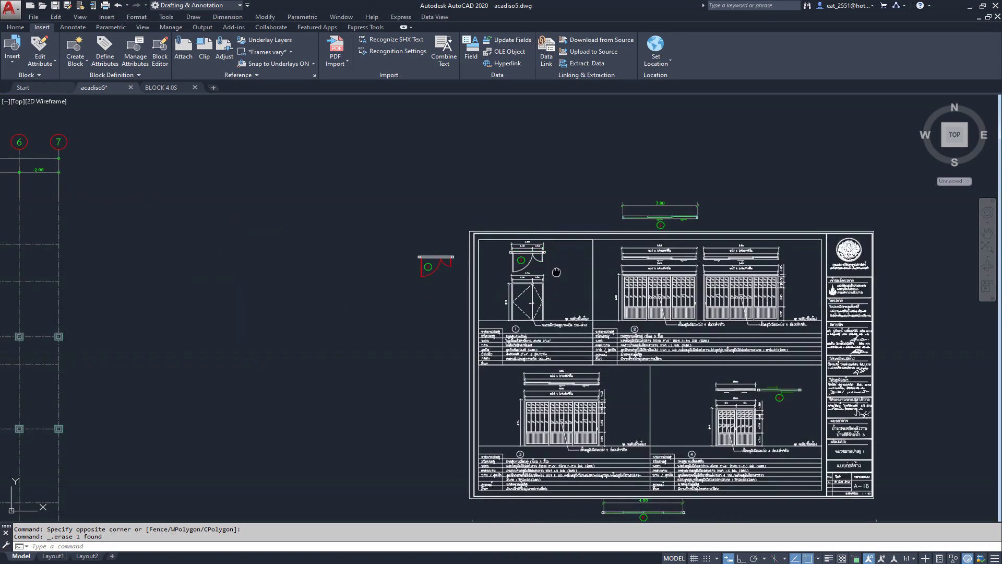
{"action": "middle_click_drag", "start_coordinate": [556, 272], "coordinate": [542, 256]}
{"action": "scroll", "coordinate": [535, 250], "scroll_direction": "up", "scroll_amount": 4}
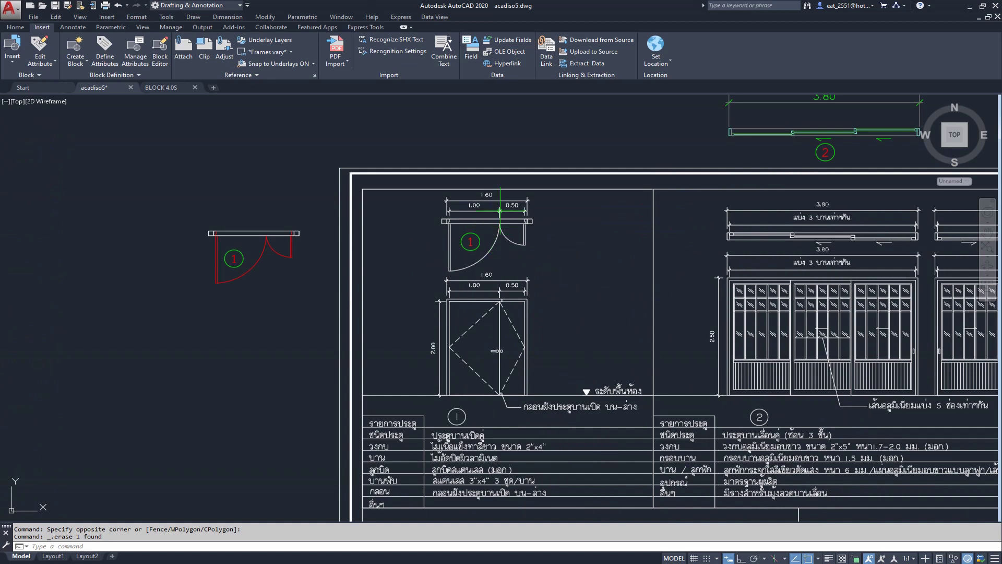
{"action": "scroll", "coordinate": [488, 217], "scroll_direction": "down", "scroll_amount": 2}
{"action": "middle_click_drag", "start_coordinate": [714, 172], "coordinate": [614, 219]}
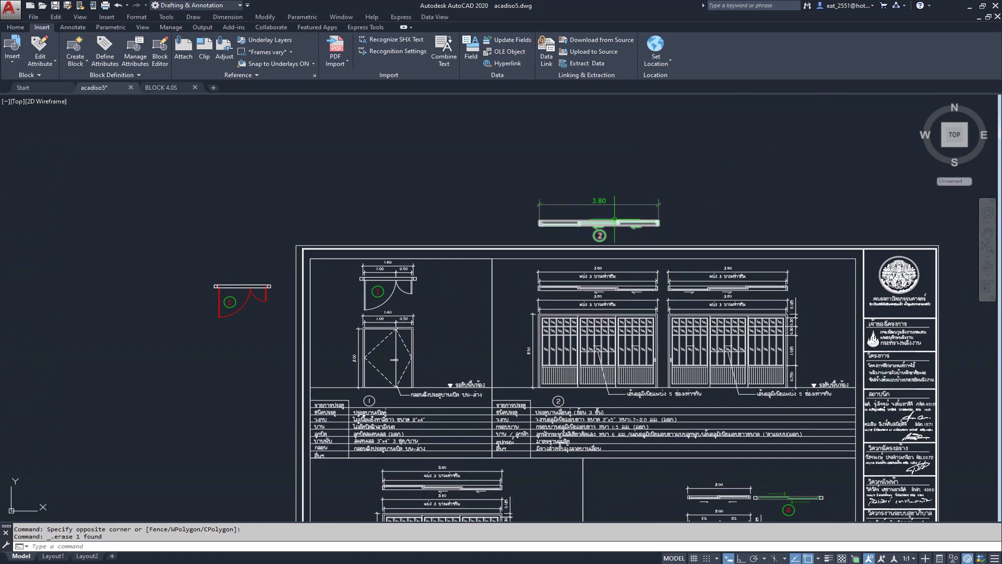
{"action": "scroll", "coordinate": [614, 219], "scroll_direction": "up", "scroll_amount": 4}
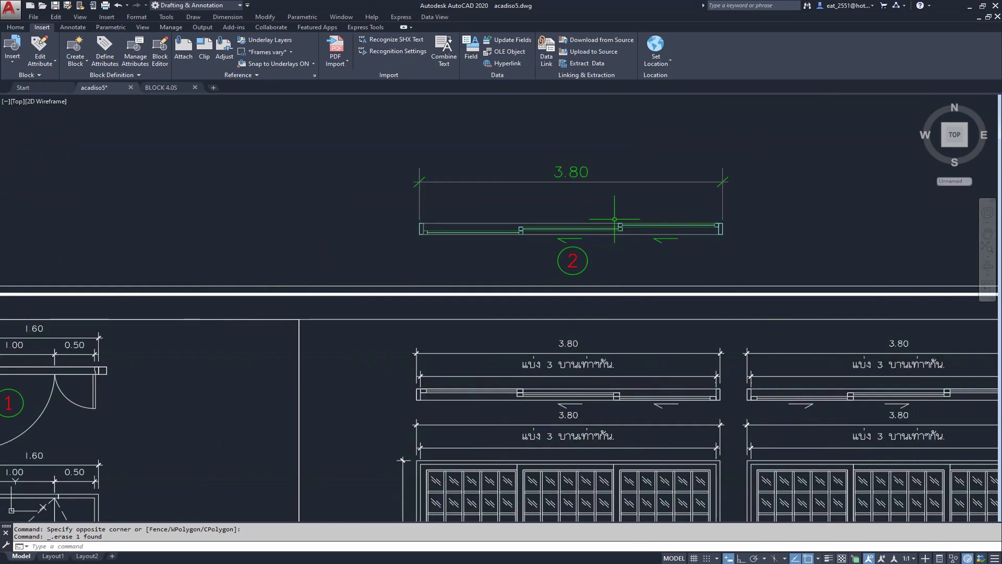
{"action": "scroll", "coordinate": [614, 219], "scroll_direction": "down", "scroll_amount": 2}
{"action": "scroll", "coordinate": [614, 219], "scroll_direction": "down", "scroll_amount": 2}
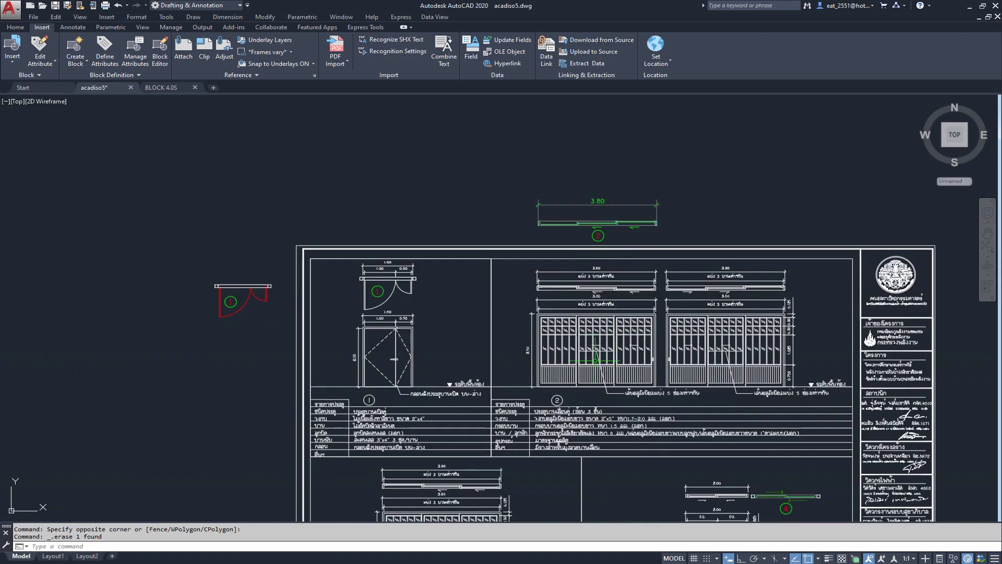
{"action": "mouse_move", "coordinate": [614, 219]}
{"action": "middle_mouse_down"}
{"action": "mouse_move", "coordinate": [629, 147]}
{"action": "mouse_move", "coordinate": [598, 235]}
{"action": "middle_mouse_up"}
{"action": "middle_click_drag", "start_coordinate": [617, 202], "coordinate": [606, 65]}
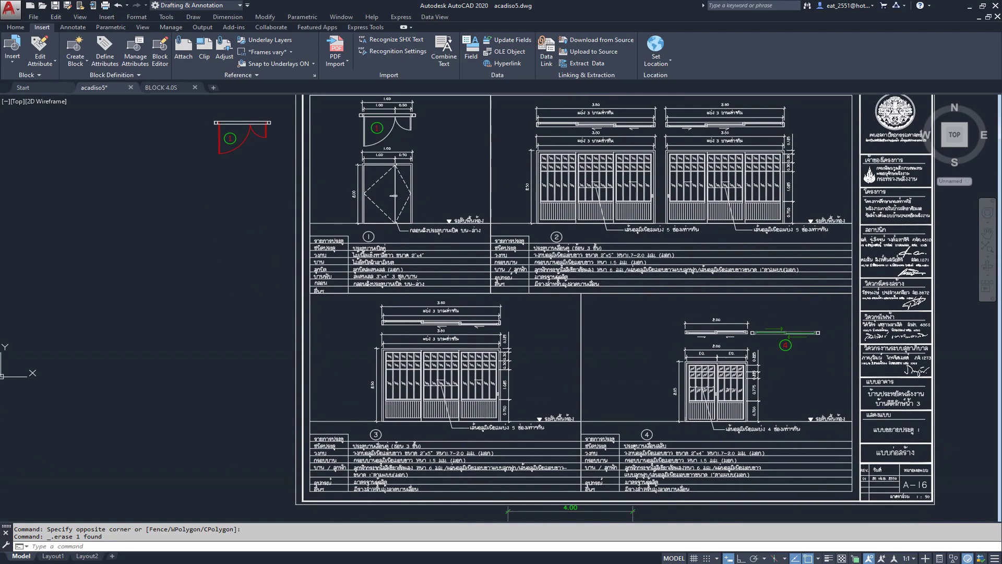
{"action": "scroll", "coordinate": [374, 434], "scroll_direction": "up", "scroll_amount": 2}
{"action": "scroll", "coordinate": [374, 434], "scroll_direction": "down", "scroll_amount": 4}
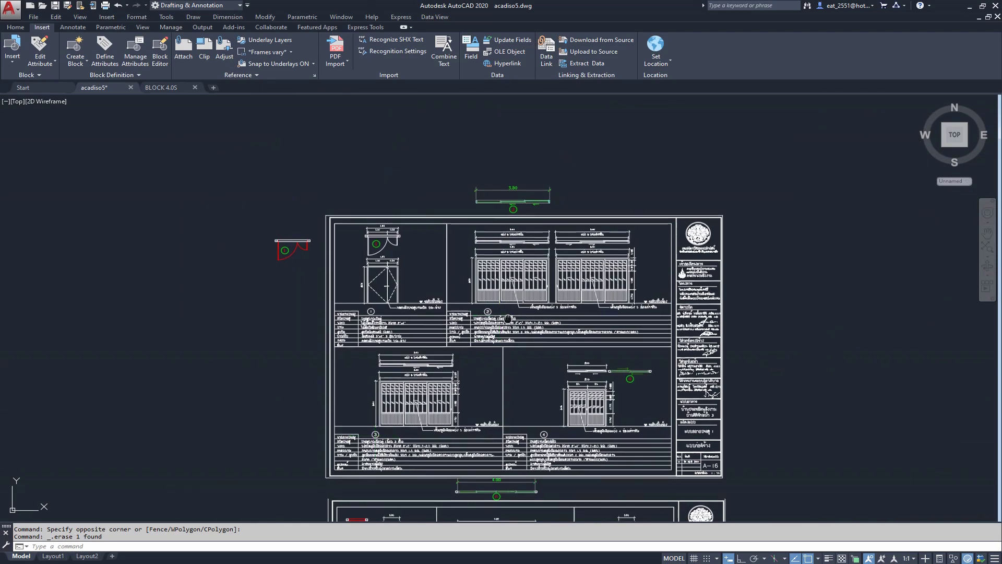
{"action": "middle_click_drag", "start_coordinate": [498, 325], "coordinate": [571, 319]}
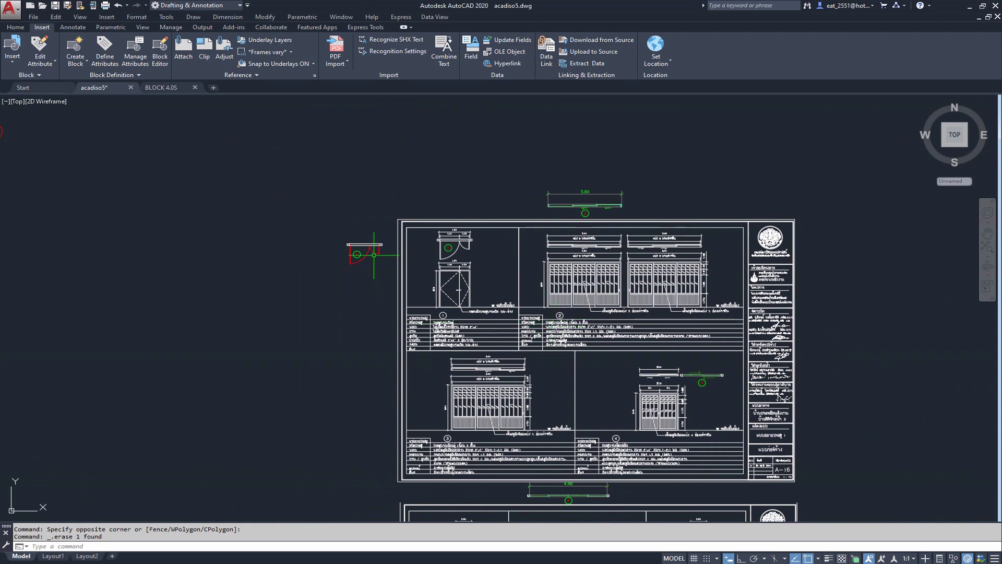
{"action": "mouse_move", "coordinate": [585, 212]}
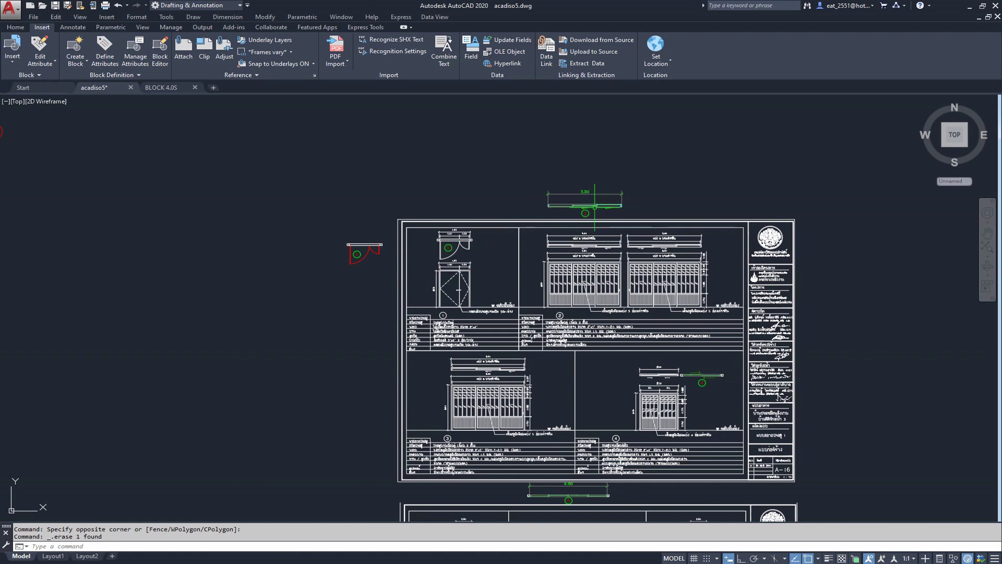
{"action": "mouse_move", "coordinate": [512, 202]}
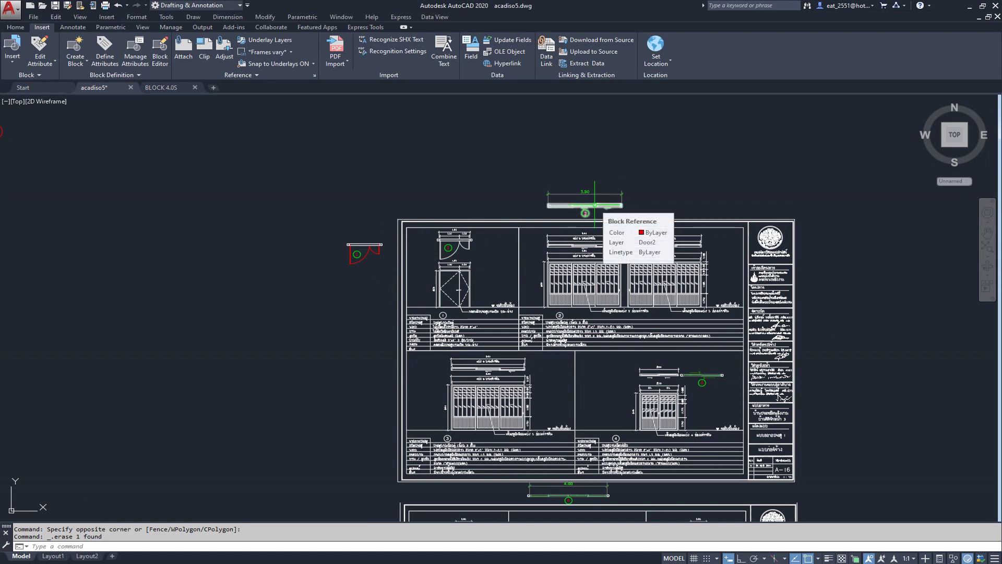
Step: Zoom and pan across sheet A-16 to the door 4 sliding window block
{"action": "scroll", "coordinate": [595, 204], "scroll_direction": "up", "scroll_amount": 4}
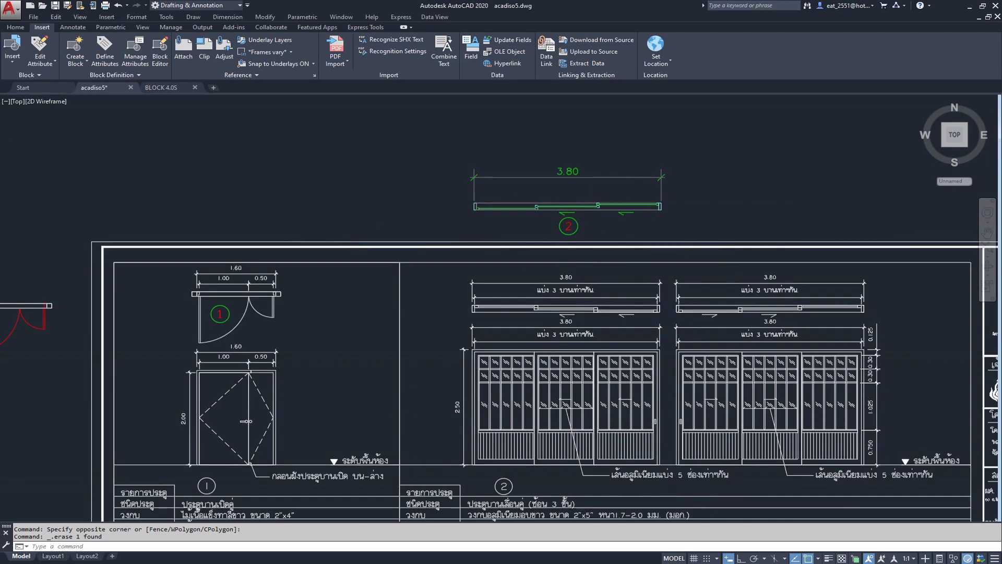
{"action": "scroll", "coordinate": [594, 205], "scroll_direction": "down", "scroll_amount": 1}
{"action": "scroll", "coordinate": [571, 177], "scroll_direction": "down", "scroll_amount": 1}
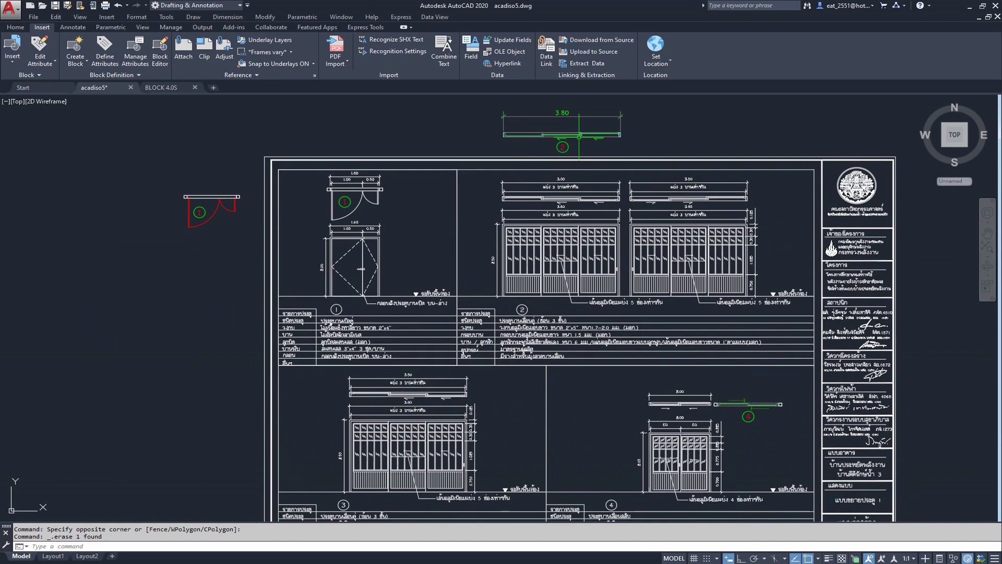
{"action": "middle_click_drag", "start_coordinate": [380, 484], "coordinate": [318, 453]}
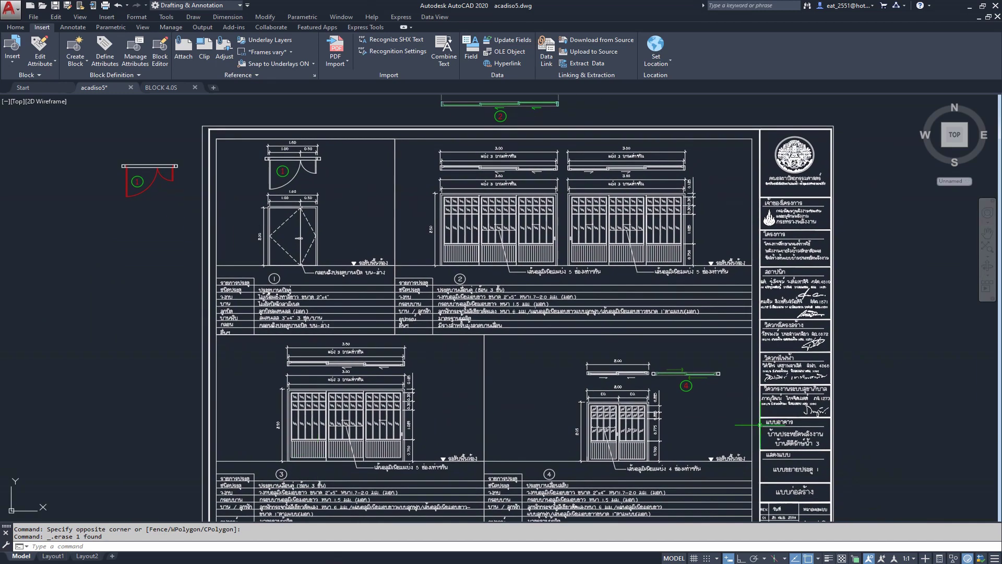
{"action": "scroll", "coordinate": [679, 407], "scroll_direction": "up", "scroll_amount": 2}
{"action": "scroll", "coordinate": [660, 282], "scroll_direction": "up", "scroll_amount": 1}
{"action": "scroll", "coordinate": [650, 261], "scroll_direction": "up", "scroll_amount": 1}
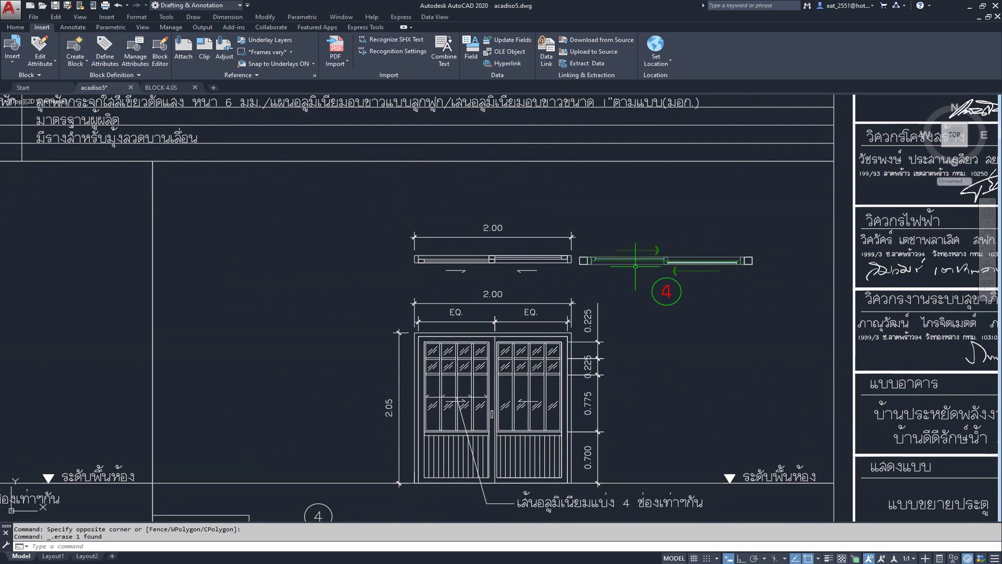
{"action": "scroll", "coordinate": [605, 255], "scroll_direction": "up", "scroll_amount": 2}
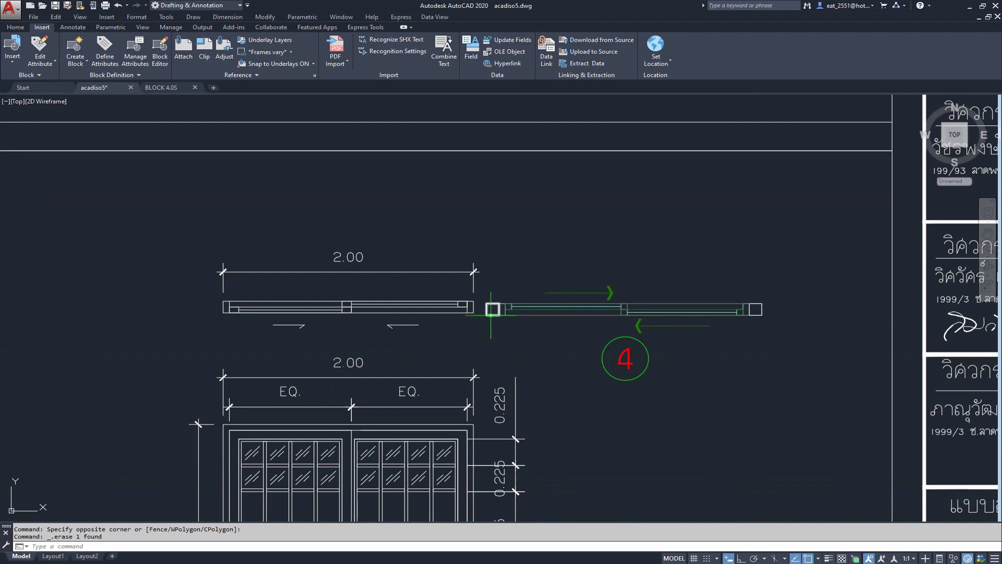
{"action": "middle_click_drag", "start_coordinate": [485, 311], "coordinate": [568, 306]}
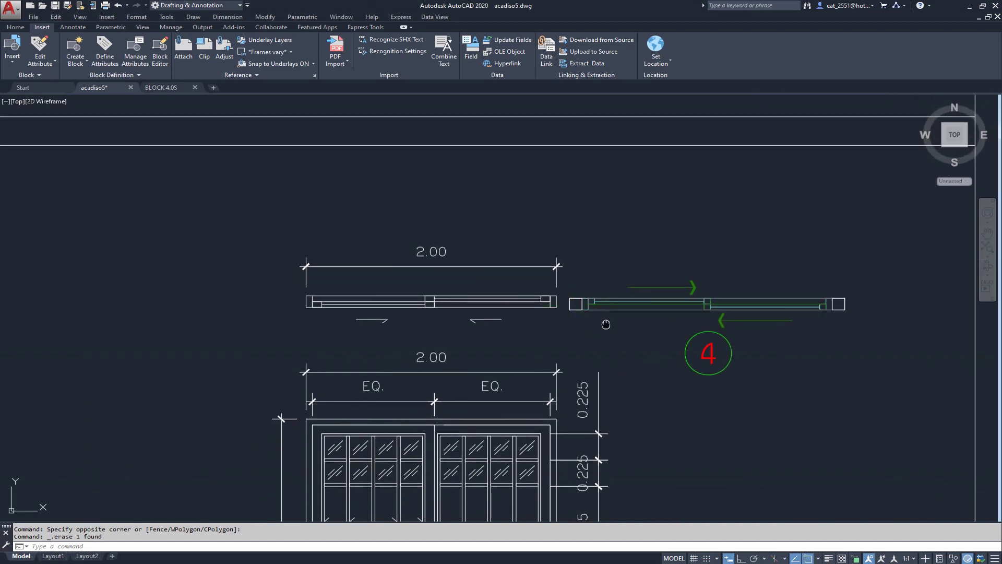
Step: Review door sheets 3 to 7 and doors 8 and 9 on A-17, then bring up BLOCK 4.0S
{"action": "scroll", "coordinate": [580, 304], "scroll_direction": "up", "scroll_amount": 4}
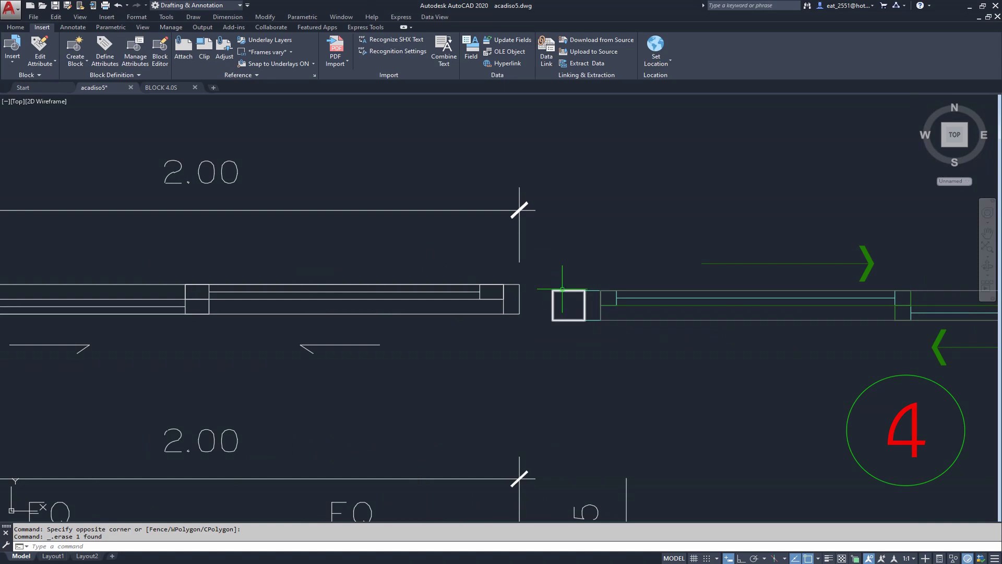
{"action": "scroll", "coordinate": [562, 288], "scroll_direction": "down", "scroll_amount": 3}
{"action": "scroll", "coordinate": [586, 348], "scroll_direction": "down", "scroll_amount": 2}
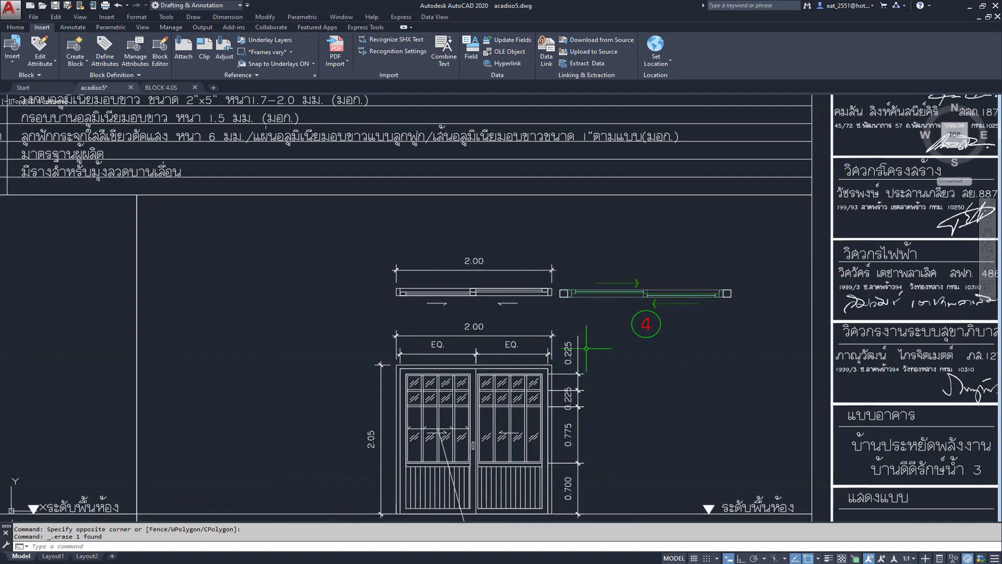
{"action": "scroll", "coordinate": [615, 218], "scroll_direction": "down", "scroll_amount": 1}
{"action": "scroll", "coordinate": [615, 225], "scroll_direction": "down", "scroll_amount": 2}
{"action": "middle_click_drag", "start_coordinate": [193, 469], "coordinate": [270, 360]}
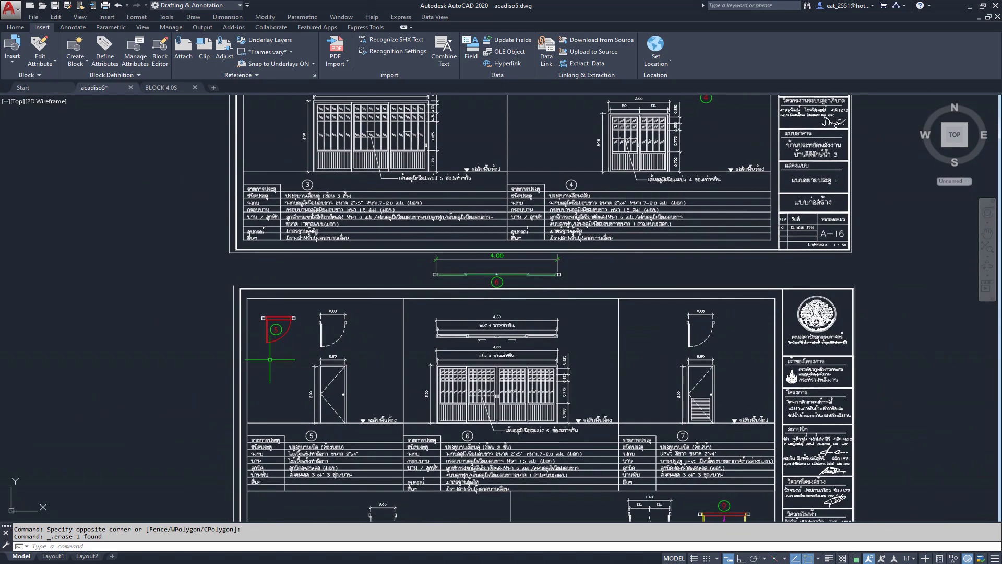
{"action": "scroll", "coordinate": [269, 313], "scroll_direction": "up", "scroll_amount": 3}
{"action": "scroll", "coordinate": [369, 287], "scroll_direction": "up", "scroll_amount": 3}
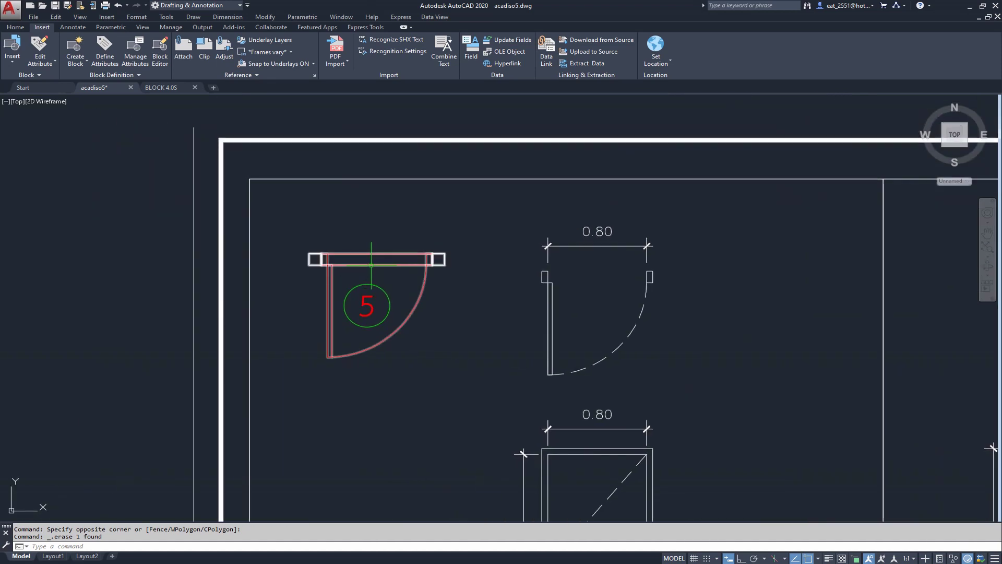
{"action": "scroll", "coordinate": [339, 288], "scroll_direction": "down", "scroll_amount": 5}
{"action": "mouse_move", "coordinate": [718, 296]}
{"action": "middle_mouse_down"}
{"action": "mouse_move", "coordinate": [642, 320]}
{"action": "mouse_move", "coordinate": [664, 313]}
{"action": "middle_mouse_up"}
{"action": "middle_click_drag", "start_coordinate": [421, 456], "coordinate": [472, 341]}
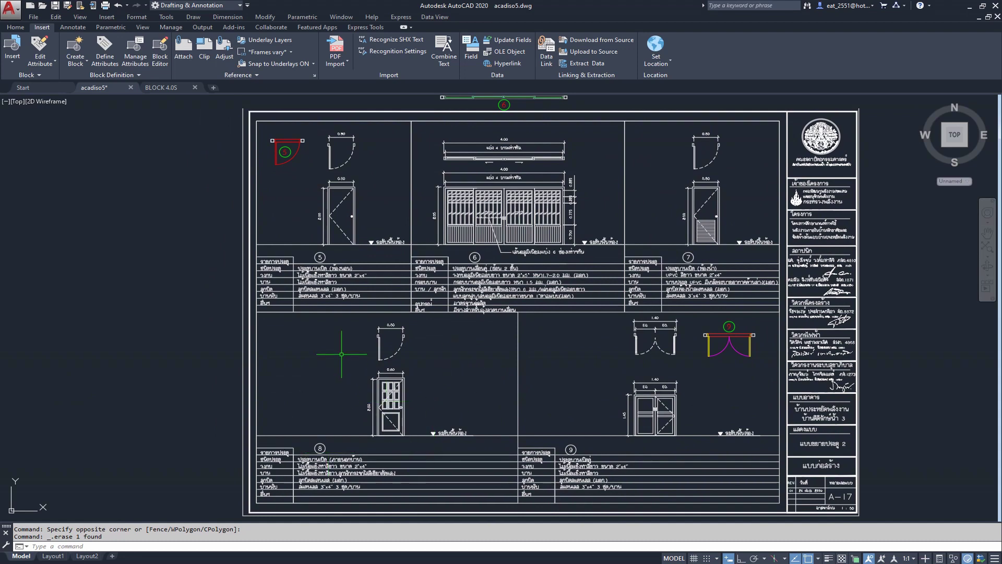
{"action": "middle_click_drag", "start_coordinate": [294, 203], "coordinate": [306, 265]}
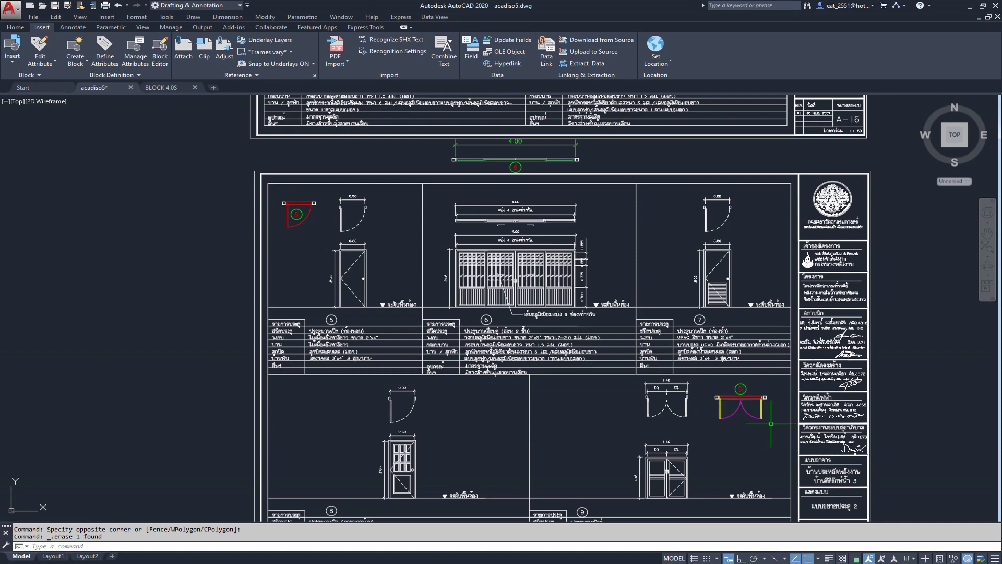
{"action": "left_click", "coordinate": [169, 90]}
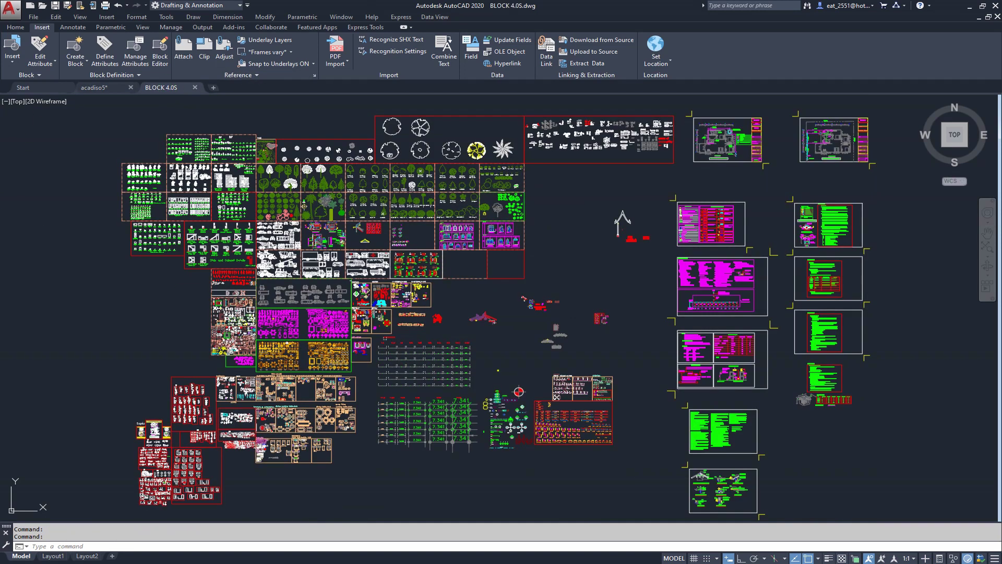
Step: Zoom through the BLOCK 4.0S door blocks to locate the D-80 door
{"action": "scroll", "coordinate": [574, 428], "scroll_direction": "up", "scroll_amount": 5}
{"action": "scroll", "coordinate": [689, 287], "scroll_direction": "up", "scroll_amount": 3}
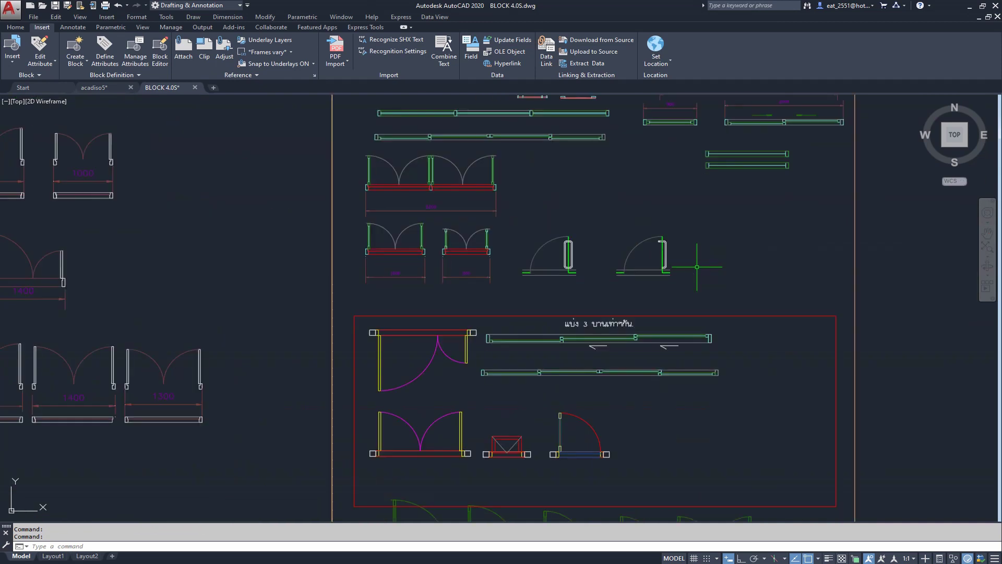
{"action": "scroll", "coordinate": [705, 314], "scroll_direction": "up", "scroll_amount": 2}
{"action": "middle_click_drag", "start_coordinate": [367, 366], "coordinate": [480, 364]}
{"action": "scroll", "coordinate": [480, 364], "scroll_direction": "down", "scroll_amount": 2}
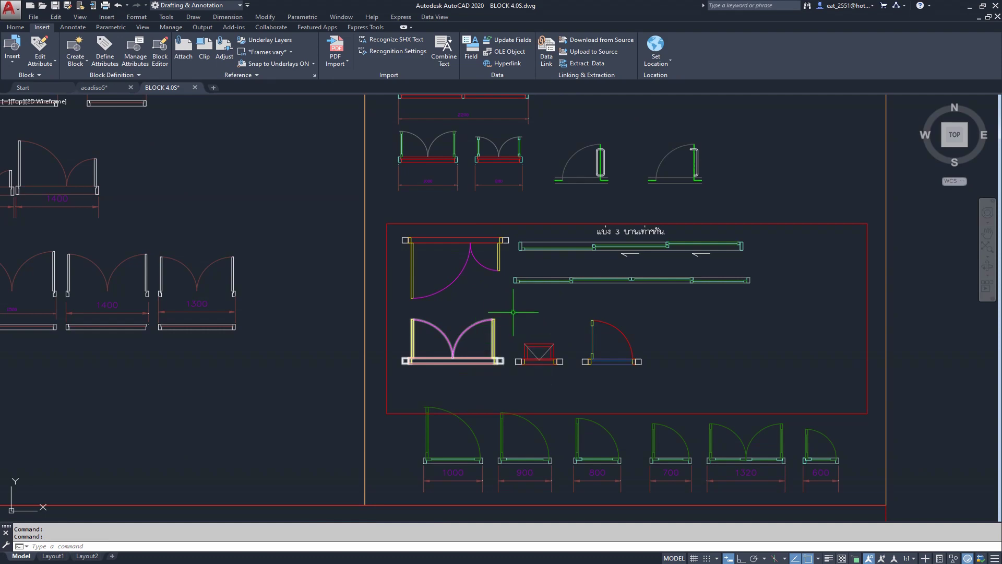
{"action": "scroll", "coordinate": [498, 333], "scroll_direction": "down", "scroll_amount": 5}
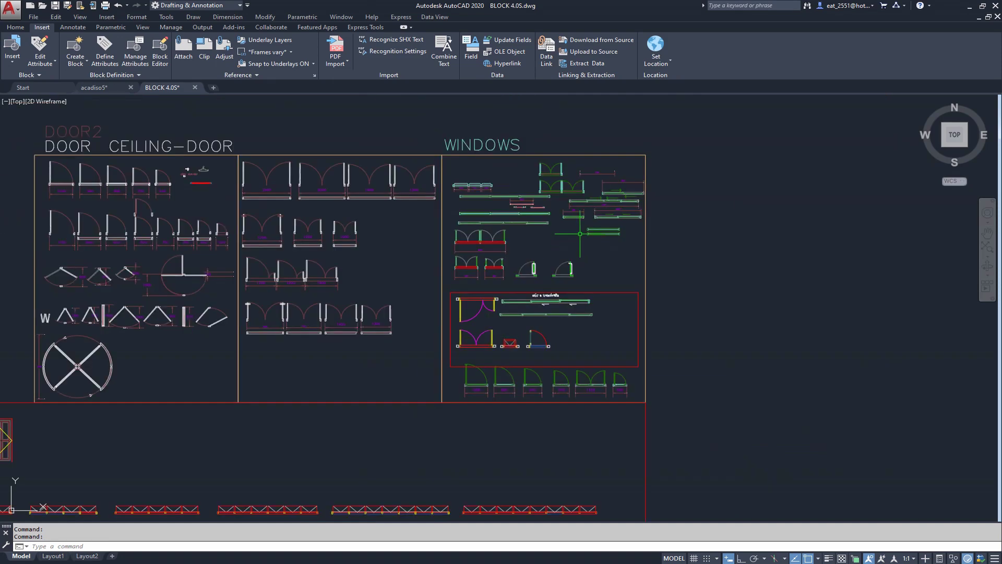
{"action": "scroll", "coordinate": [585, 317], "scroll_direction": "up", "scroll_amount": 1}
{"action": "scroll", "coordinate": [584, 317], "scroll_direction": "up", "scroll_amount": 3}
{"action": "scroll", "coordinate": [585, 317], "scroll_direction": "up", "scroll_amount": 2}
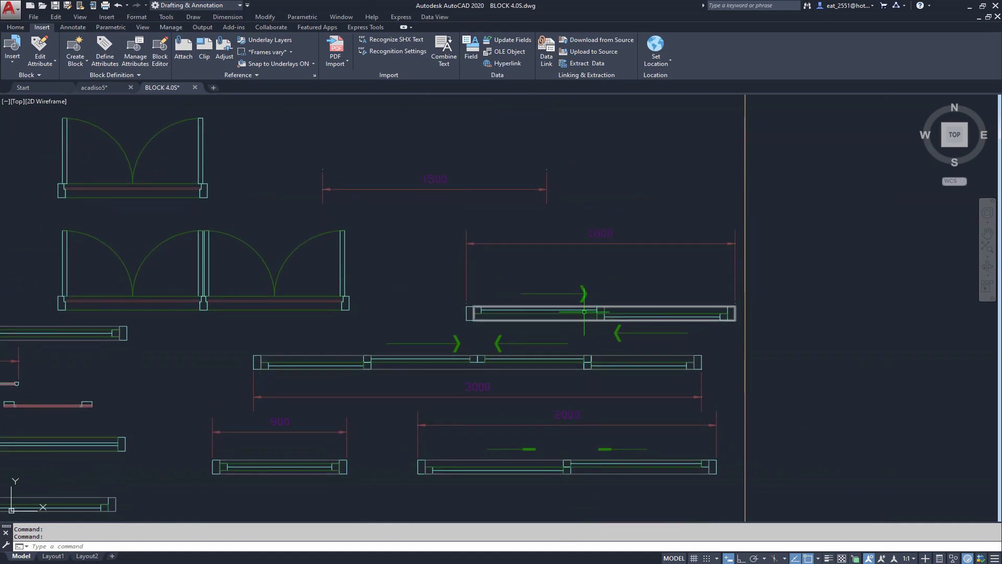
{"action": "scroll", "coordinate": [522, 334], "scroll_direction": "down", "scroll_amount": 3}
{"action": "scroll", "coordinate": [470, 345], "scroll_direction": "down", "scroll_amount": 4}
{"action": "scroll", "coordinate": [458, 352], "scroll_direction": "up", "scroll_amount": 2}
{"action": "scroll", "coordinate": [443, 360], "scroll_direction": "up", "scroll_amount": 6}
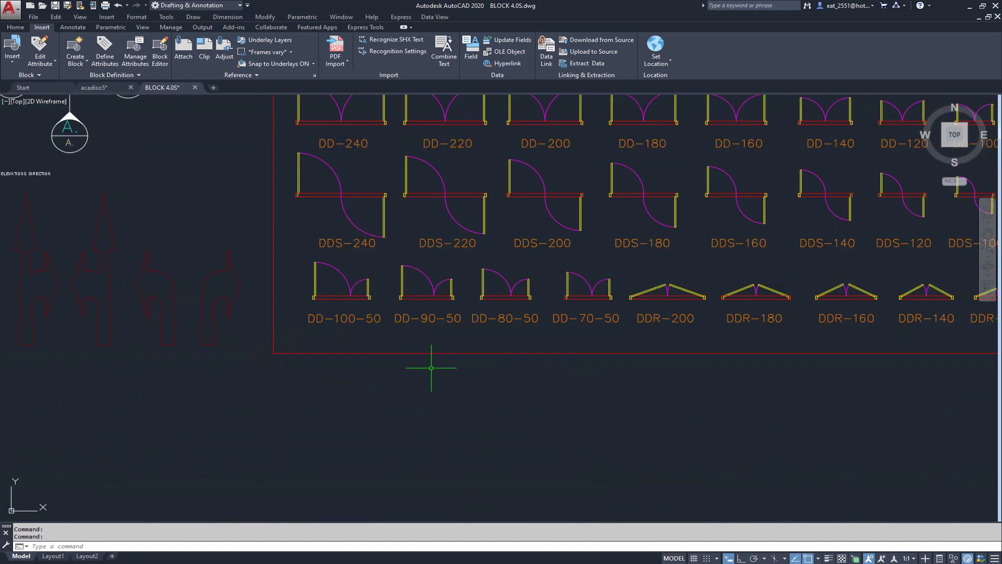
{"action": "scroll", "coordinate": [425, 402], "scroll_direction": "down", "scroll_amount": 1}
{"action": "scroll", "coordinate": [447, 451], "scroll_direction": "up", "scroll_amount": 1}
{"action": "scroll", "coordinate": [600, 389], "scroll_direction": "down", "scroll_amount": 1}
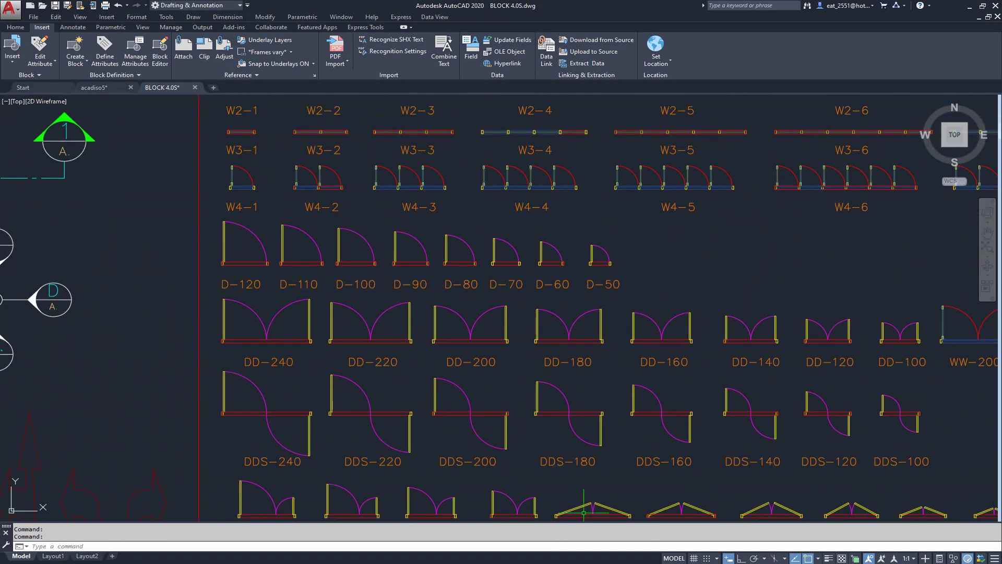
{"action": "scroll", "coordinate": [457, 279], "scroll_direction": "up", "scroll_amount": 4}
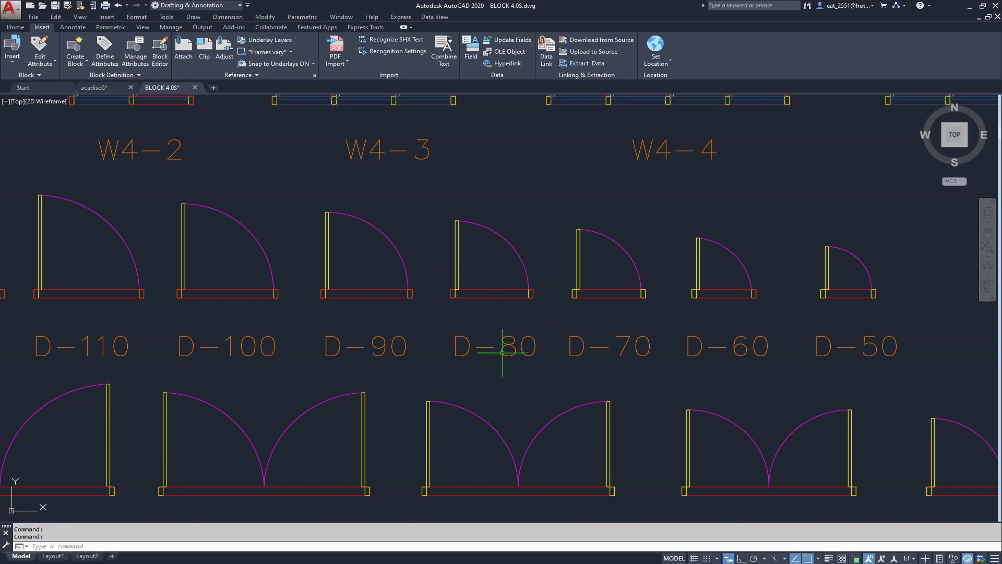
Step: Window-select the D-80 door block, then switch back to acadiso5
{"action": "left_click", "coordinate": [437, 205]}
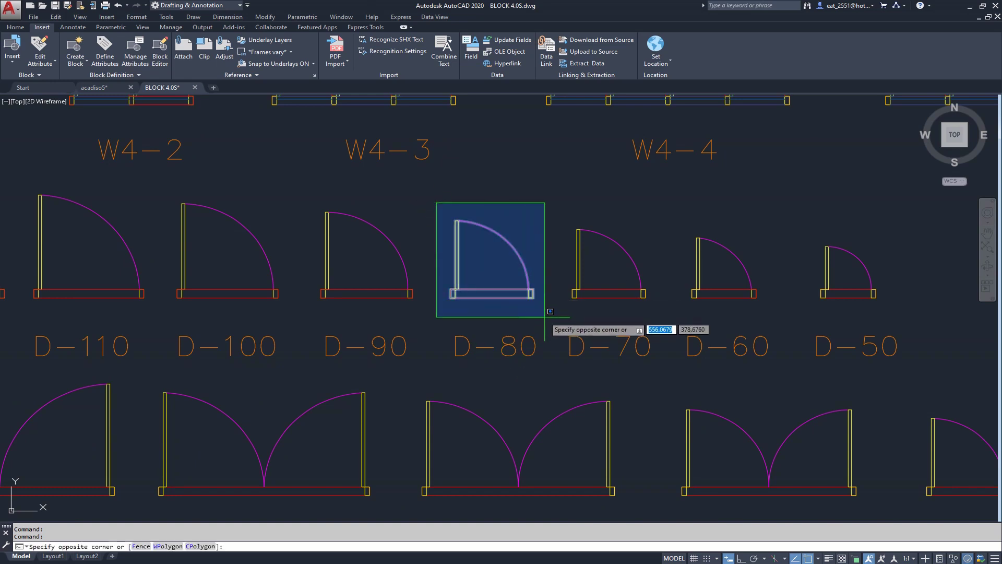
{"action": "left_click", "coordinate": [443, 212]}
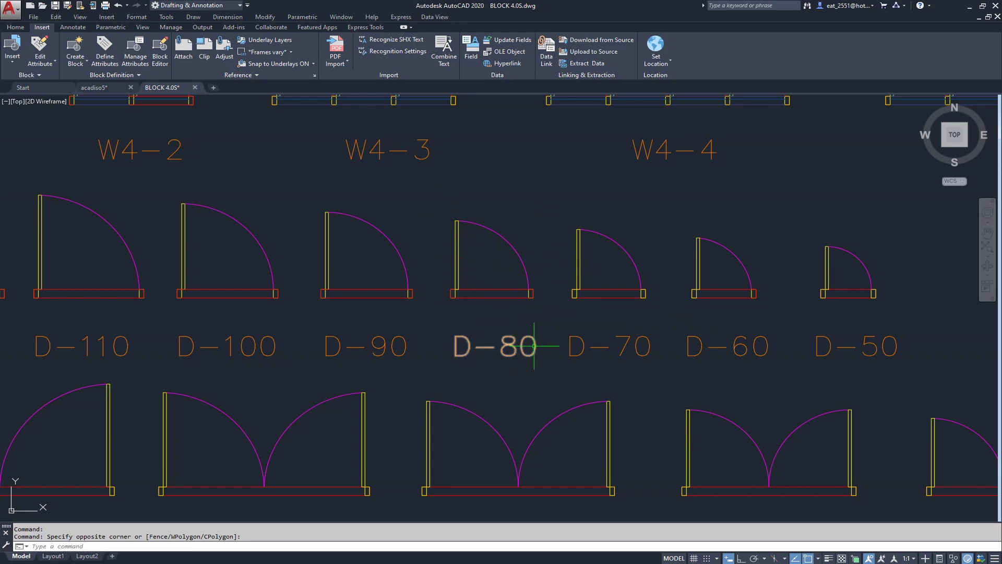
{"action": "left_click", "coordinate": [94, 87]}
{"action": "scroll", "coordinate": [457, 262], "scroll_direction": "down", "scroll_amount": 5}
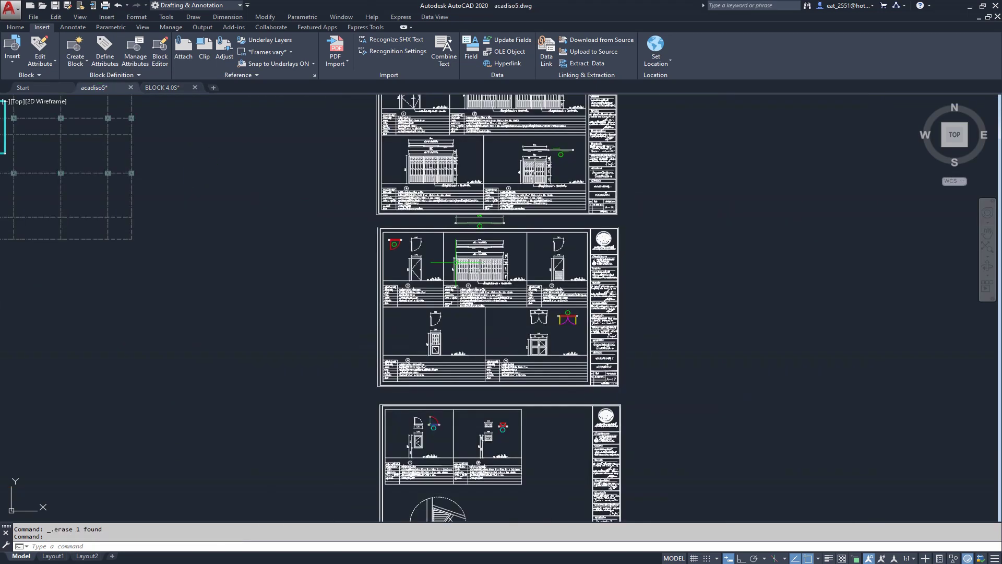
{"action": "middle_click_drag", "start_coordinate": [389, 264], "coordinate": [481, 374]}
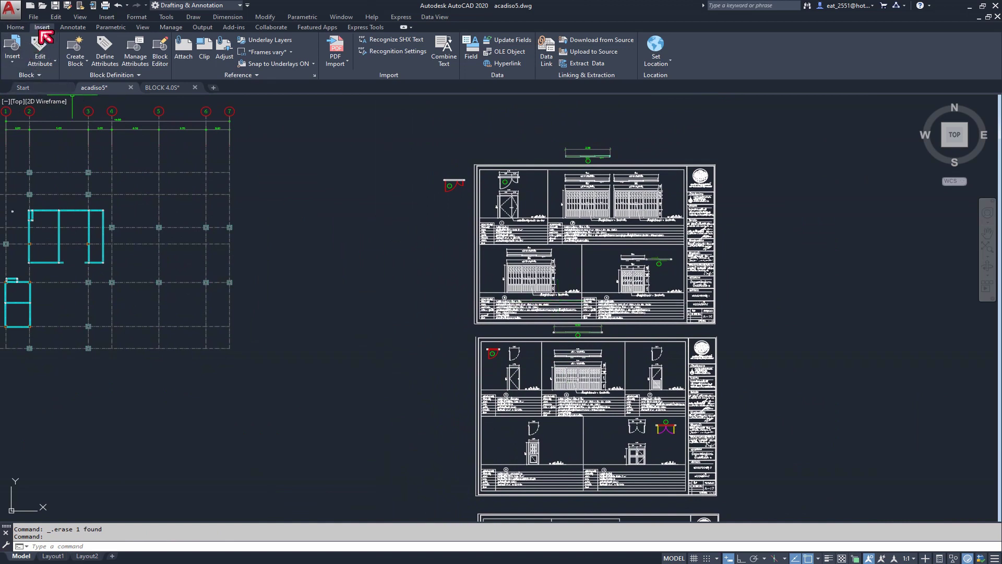
{"action": "left_click", "coordinate": [13, 64]}
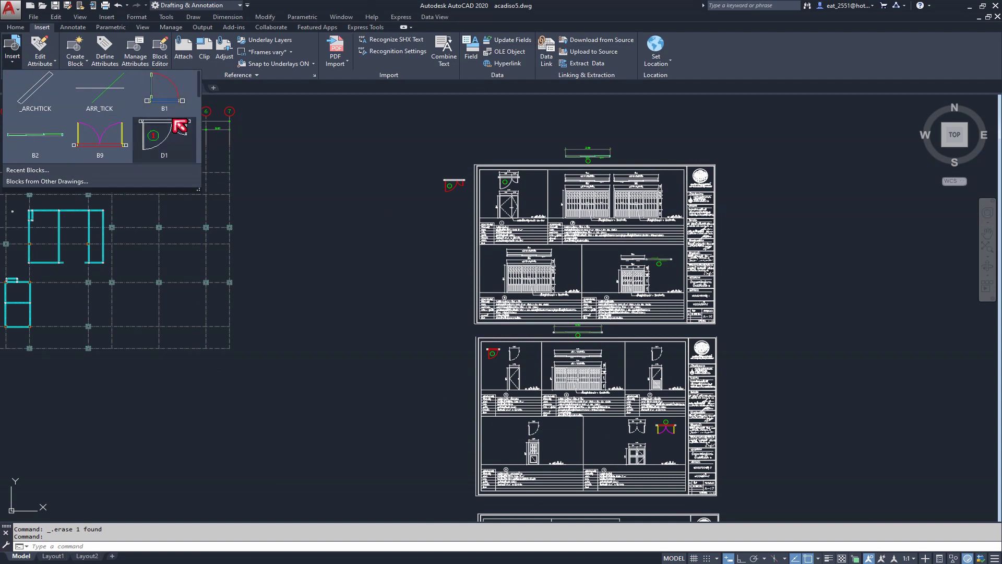
{"action": "scroll", "coordinate": [176, 126], "scroll_direction": "down", "scroll_amount": 1}
{"action": "scroll", "coordinate": [176, 126], "scroll_direction": "down", "scroll_amount": 1}
{"action": "scroll", "coordinate": [172, 131], "scroll_direction": "down", "scroll_amount": 1}
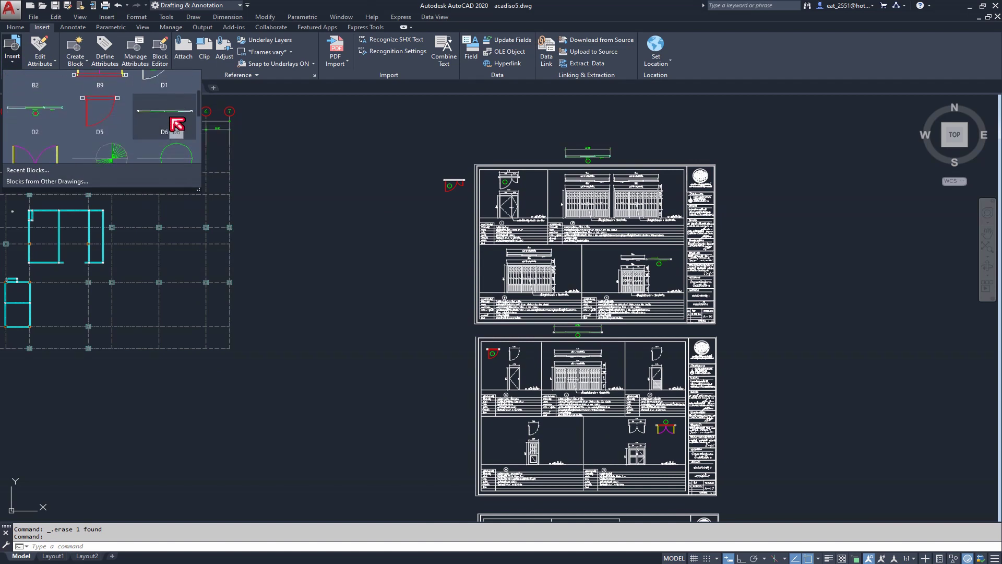
{"action": "scroll", "coordinate": [172, 128], "scroll_direction": "down", "scroll_amount": 1}
{"action": "scroll", "coordinate": [69, 138], "scroll_direction": "down", "scroll_amount": 1}
{"action": "scroll", "coordinate": [70, 142], "scroll_direction": "down", "scroll_amount": 1}
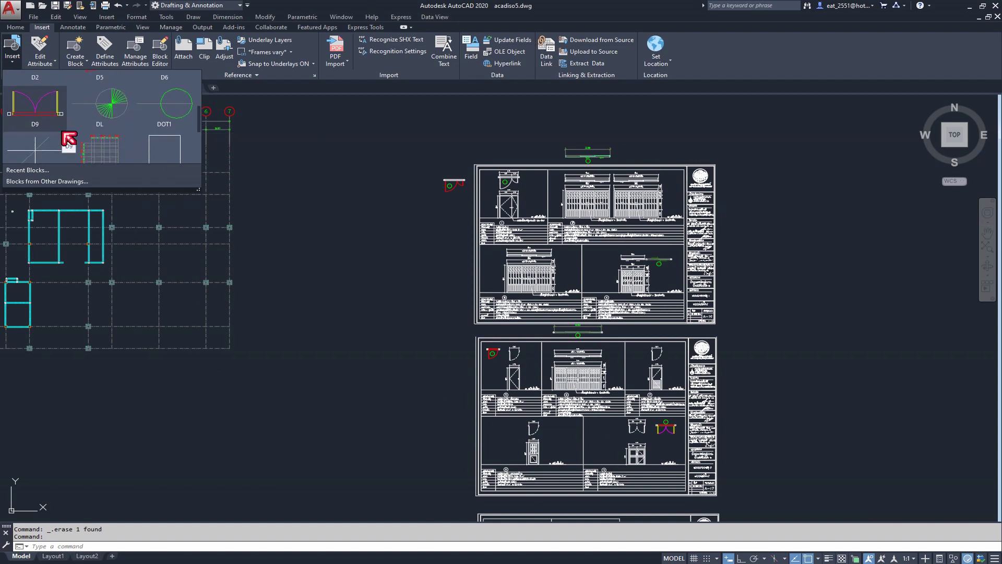
{"action": "scroll", "coordinate": [69, 140], "scroll_direction": "down", "scroll_amount": 1}
{"action": "scroll", "coordinate": [136, 125], "scroll_direction": "down", "scroll_amount": 2}
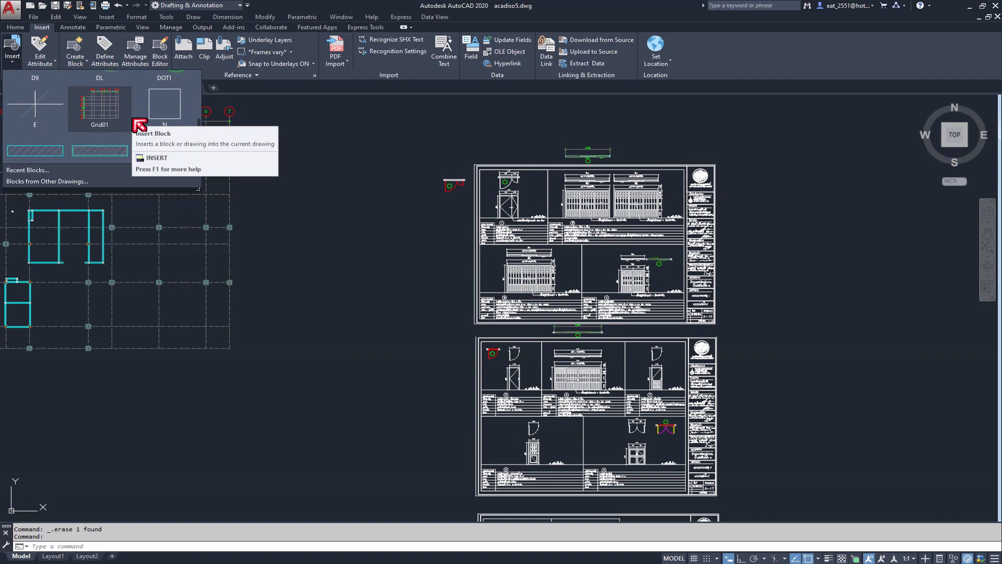
{"action": "scroll", "coordinate": [136, 136], "scroll_direction": "down", "scroll_amount": 3}
{"action": "scroll", "coordinate": [128, 133], "scroll_direction": "down", "scroll_amount": 3}
{"action": "scroll", "coordinate": [119, 126], "scroll_direction": "up", "scroll_amount": 2}
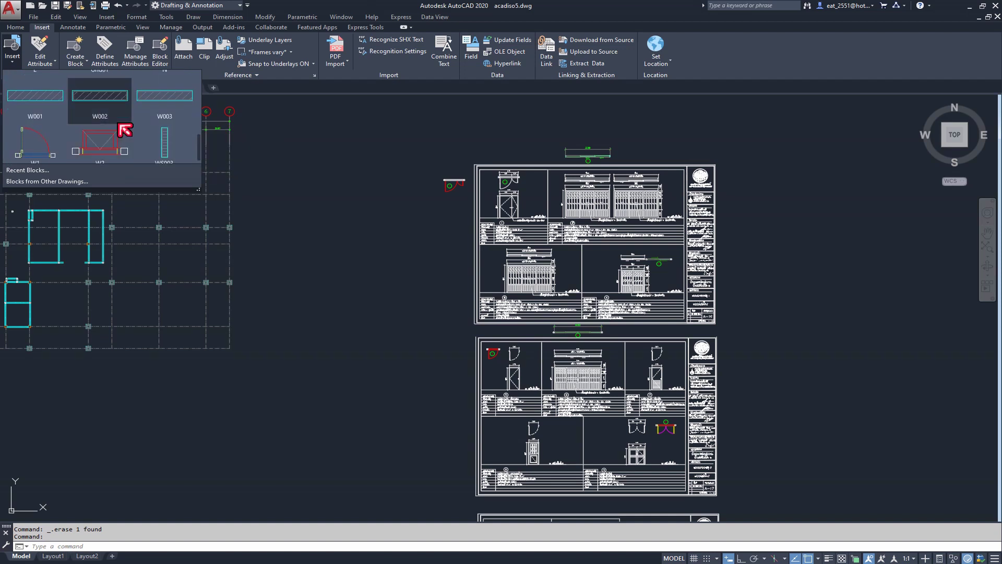
{"action": "scroll", "coordinate": [119, 125], "scroll_direction": "up", "scroll_amount": 2}
{"action": "scroll", "coordinate": [119, 125], "scroll_direction": "up", "scroll_amount": 3}
{"action": "scroll", "coordinate": [119, 125], "scroll_direction": "up", "scroll_amount": 2}
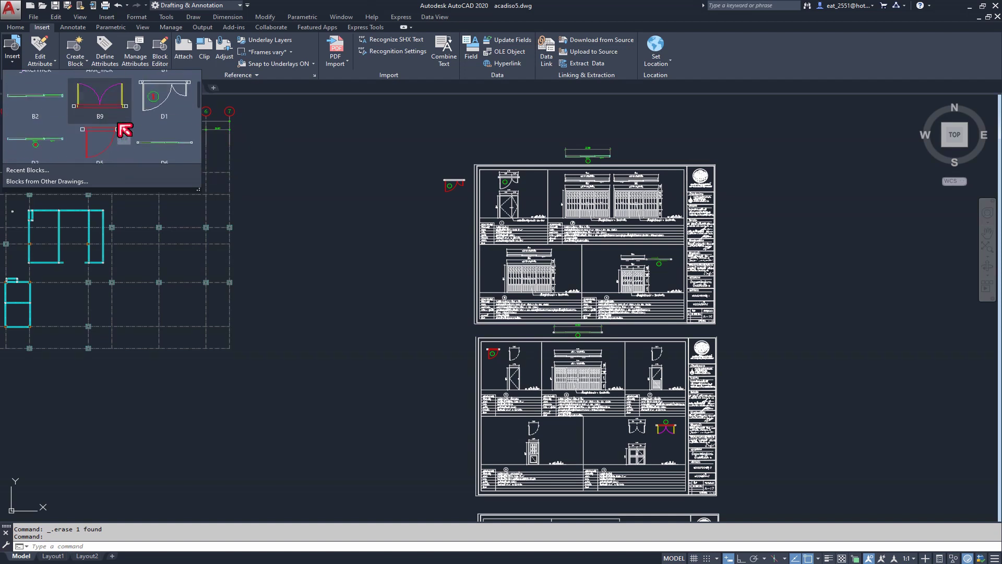
{"action": "scroll", "coordinate": [143, 128], "scroll_direction": "up", "scroll_amount": 1}
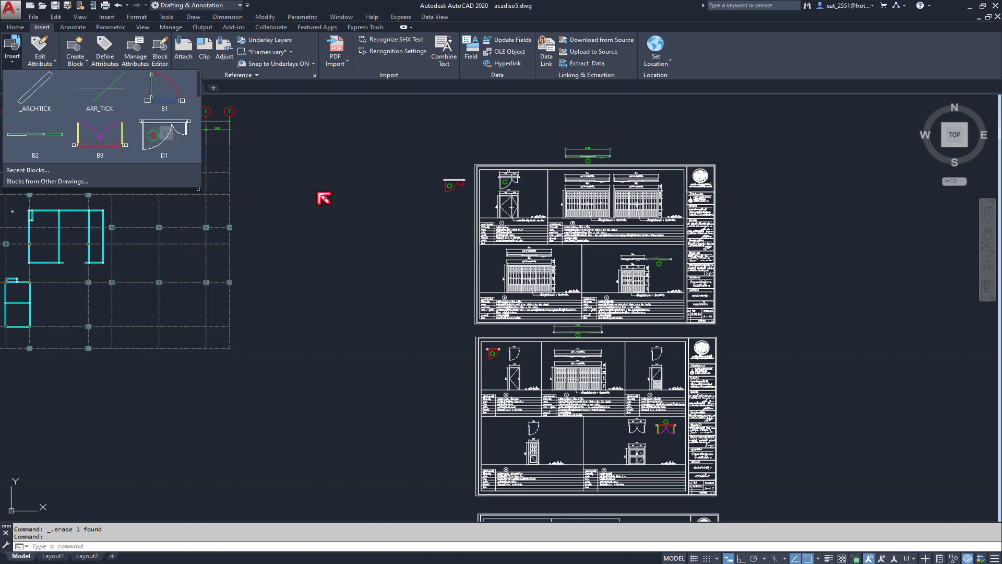
{"action": "left_click", "coordinate": [15, 28]}
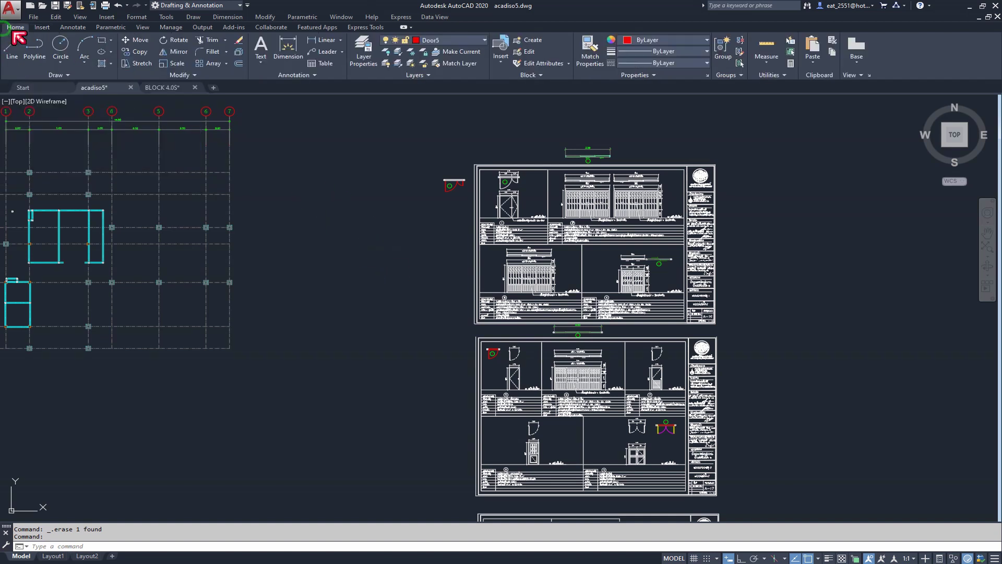
{"action": "left_click", "coordinate": [432, 40]}
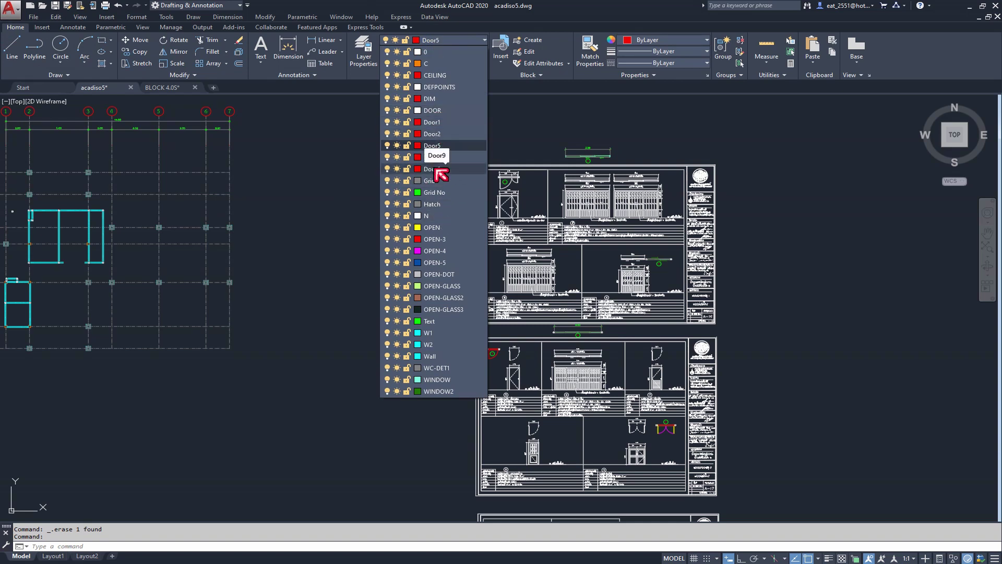
{"action": "left_click", "coordinate": [340, 196]}
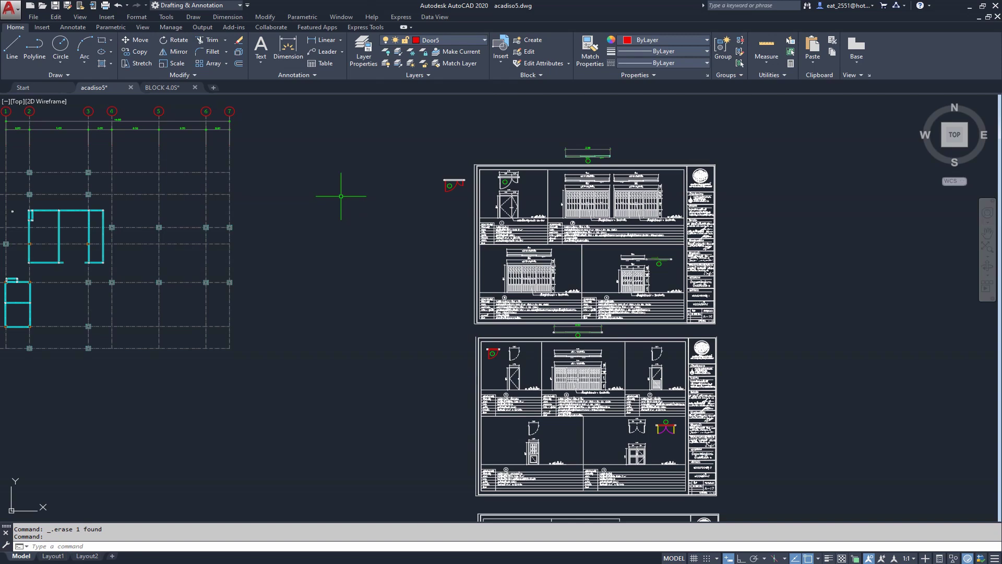
{"action": "scroll", "coordinate": [402, 205], "scroll_direction": "down", "scroll_amount": 2}
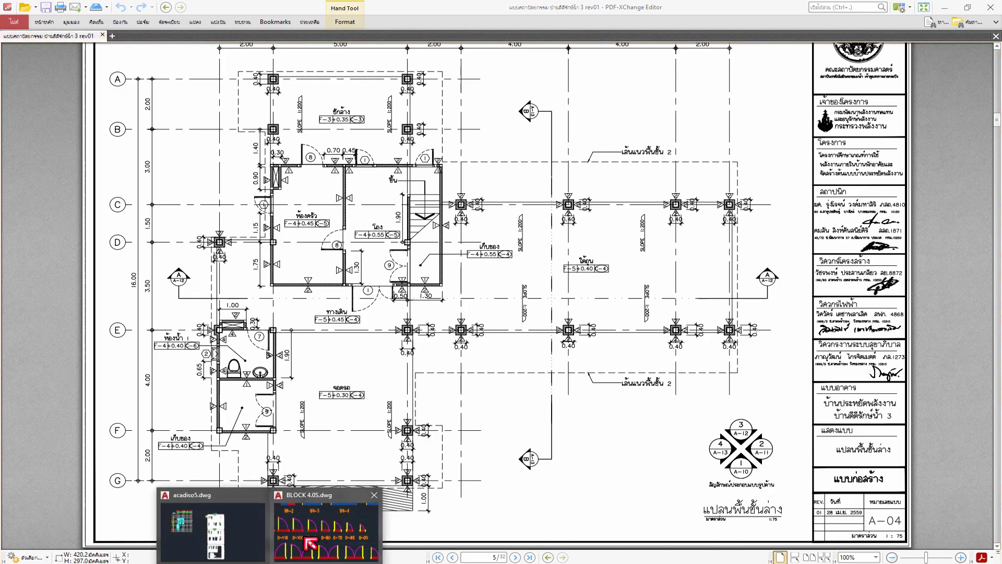
Step: Leave the PDF ground-floor plan and bring the acadiso5.dwg drawing back to the front
{"action": "left_click", "coordinate": [308, 527]}
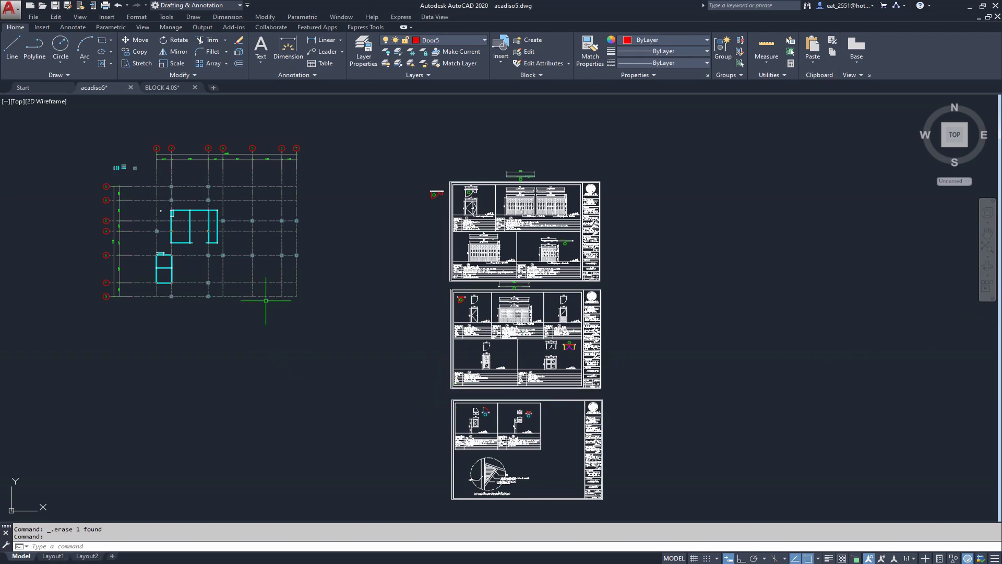
Step: Pan from the floor-plan grid to the door-schedule sheets and zoom onto red door block 5
{"action": "middle_click_drag", "start_coordinate": [264, 260], "coordinate": [337, 319]}
{"action": "scroll", "coordinate": [217, 261], "scroll_direction": "up", "scroll_amount": 4}
{"action": "scroll", "coordinate": [230, 292], "scroll_direction": "up", "scroll_amount": 2}
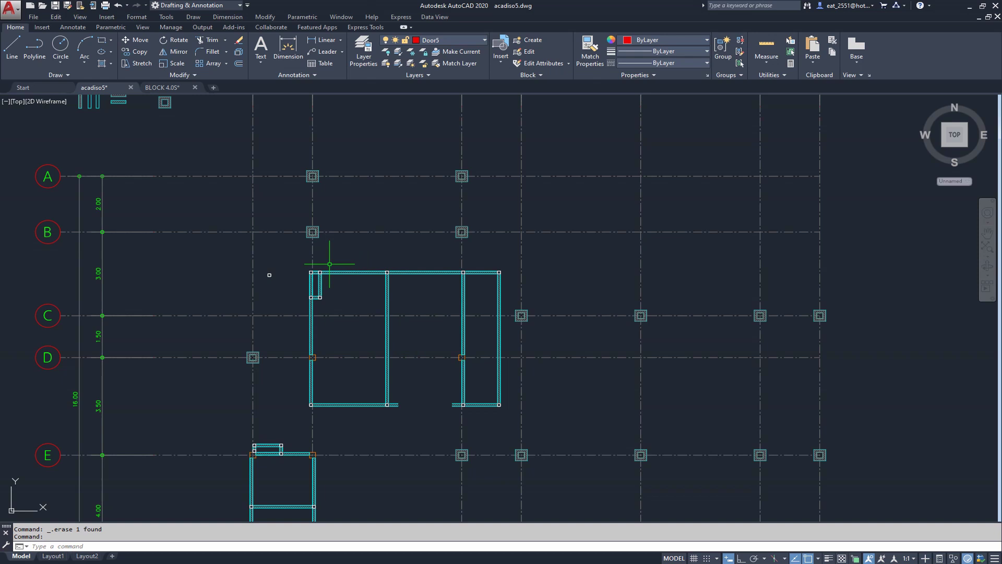
{"action": "scroll", "coordinate": [330, 264], "scroll_direction": "down", "scroll_amount": 2}
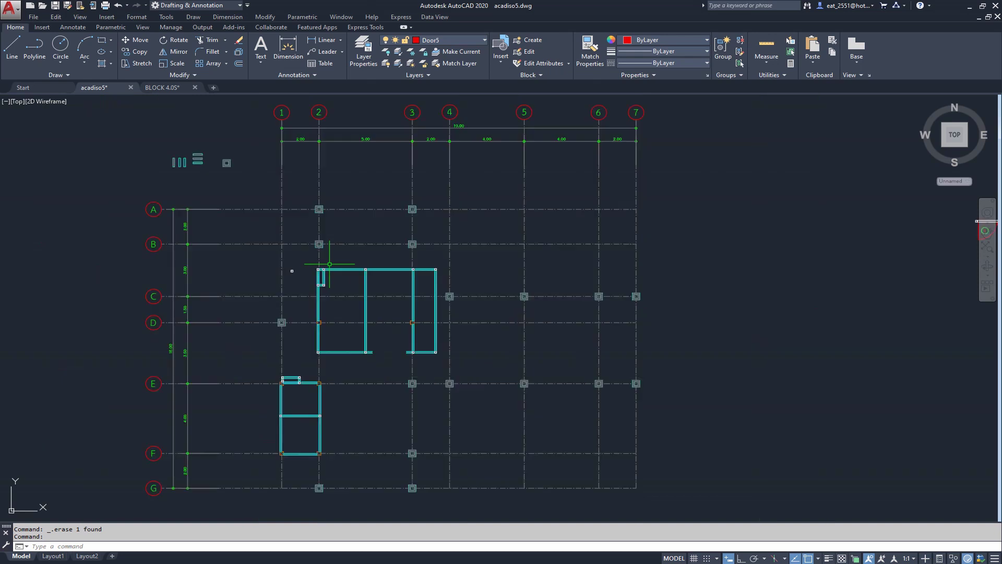
{"action": "scroll", "coordinate": [330, 264], "scroll_direction": "up", "scroll_amount": 6}
{"action": "scroll", "coordinate": [331, 267], "scroll_direction": "down", "scroll_amount": 3}
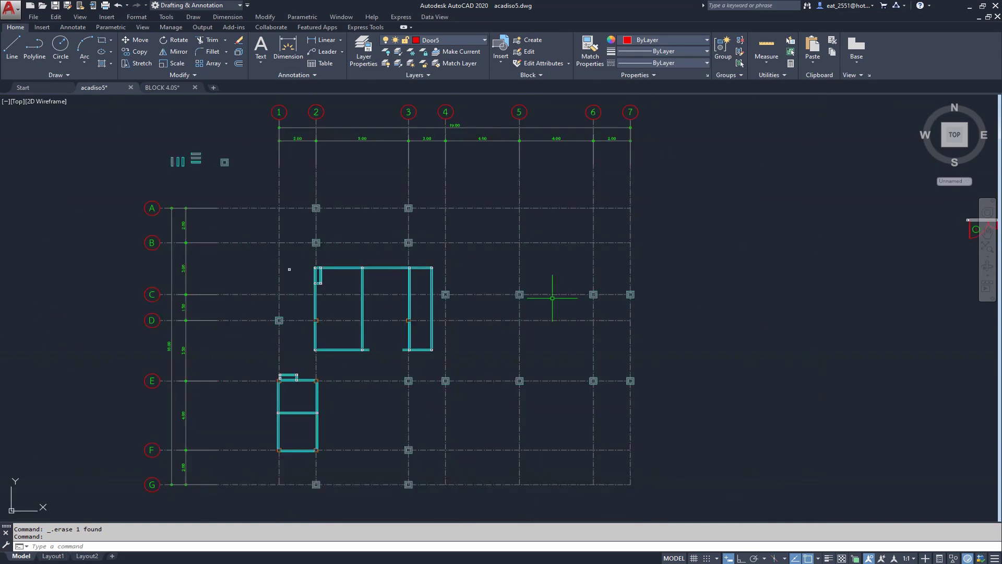
{"action": "middle_click_drag", "start_coordinate": [551, 293], "coordinate": [447, 297]}
{"action": "mouse_move", "coordinate": [568, 433]}
{"action": "middle_mouse_down"}
{"action": "mouse_move", "coordinate": [583, 334]}
{"action": "mouse_move", "coordinate": [732, 353]}
{"action": "middle_mouse_up"}
{"action": "scroll", "coordinate": [584, 334], "scroll_direction": "up", "scroll_amount": 8}
Step: Recentre door block 5 in view and window-select it
{"action": "scroll", "coordinate": [732, 354], "scroll_direction": "down", "scroll_amount": 3}
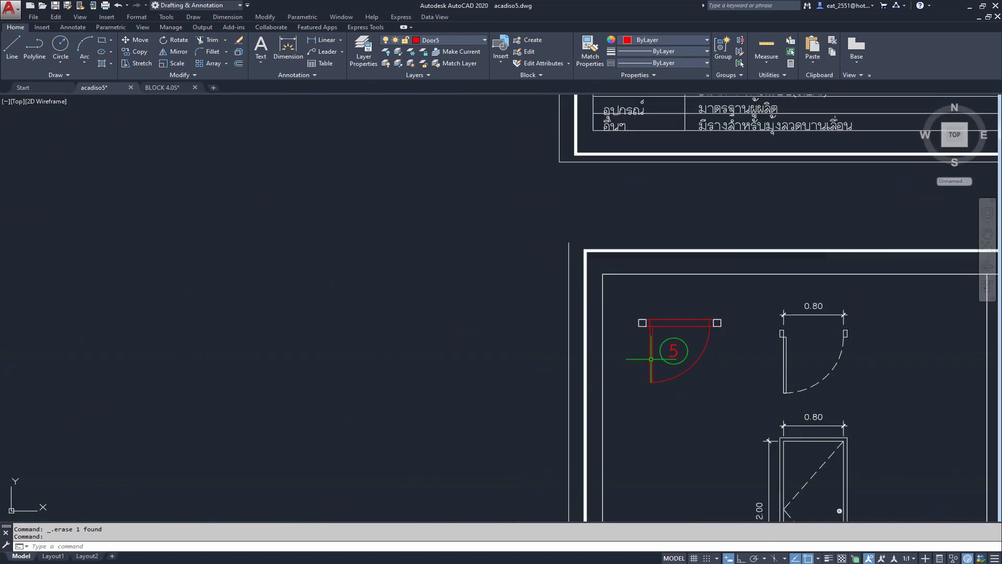
{"action": "scroll", "coordinate": [662, 352], "scroll_direction": "down", "scroll_amount": 2}
{"action": "middle_click_drag", "start_coordinate": [658, 351], "coordinate": [631, 385]}
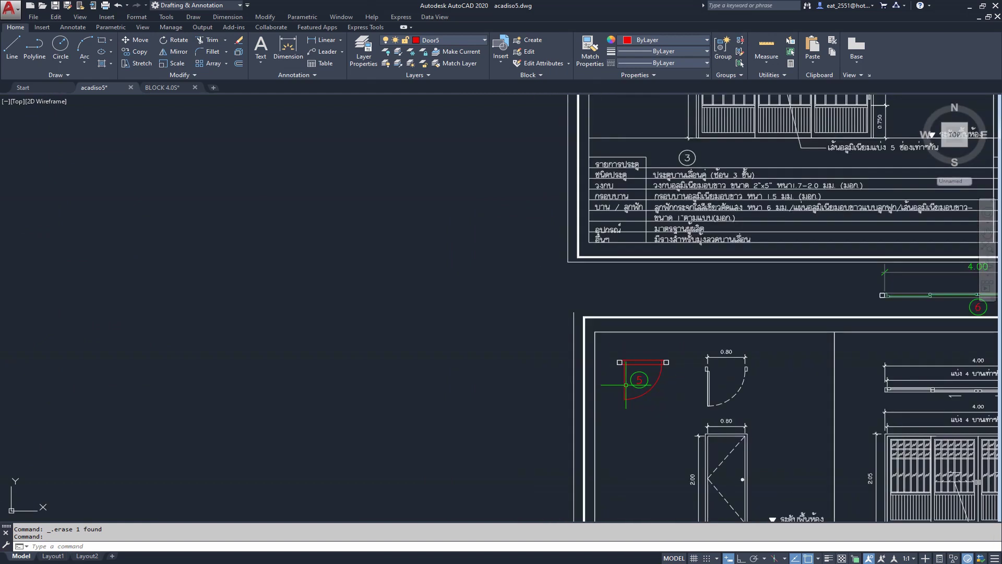
{"action": "scroll", "coordinate": [629, 397], "scroll_direction": "up", "scroll_amount": 4}
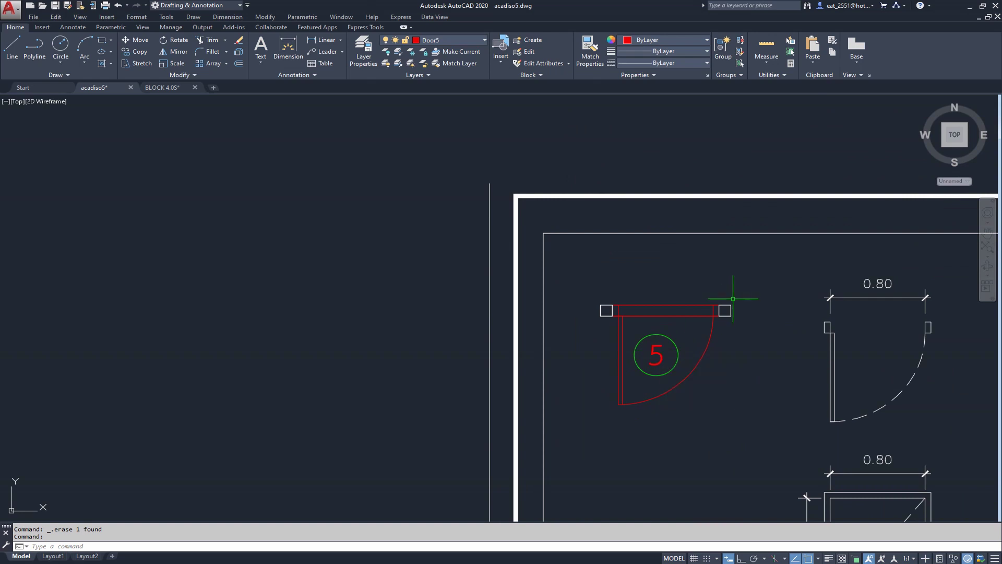
{"action": "left_click", "coordinate": [742, 279]}
{"action": "left_click", "coordinate": [561, 441]}
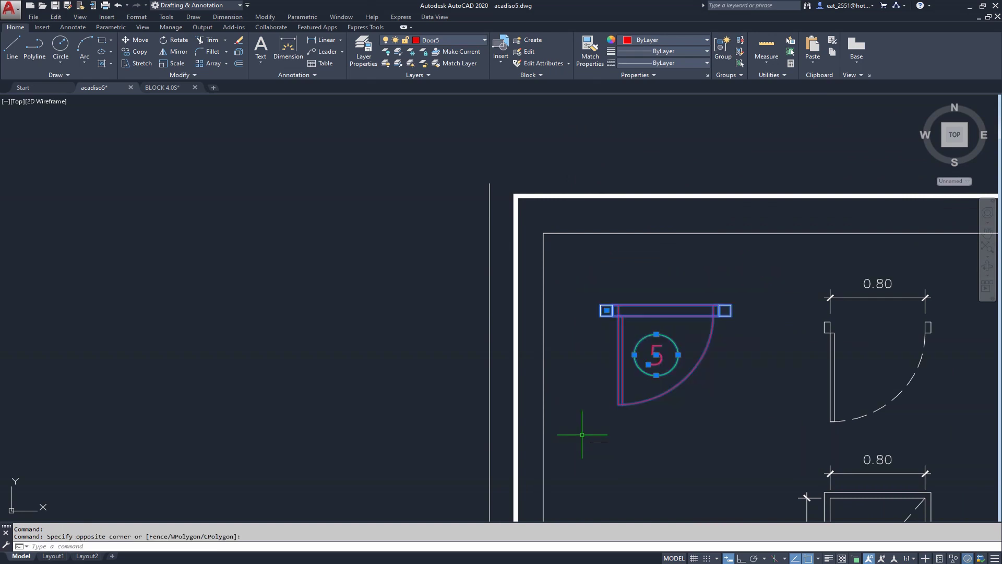
Step: Copy door 5 from its top-left corner into the empty space left of the sheet
{"action": "left_click", "coordinate": [141, 53]}
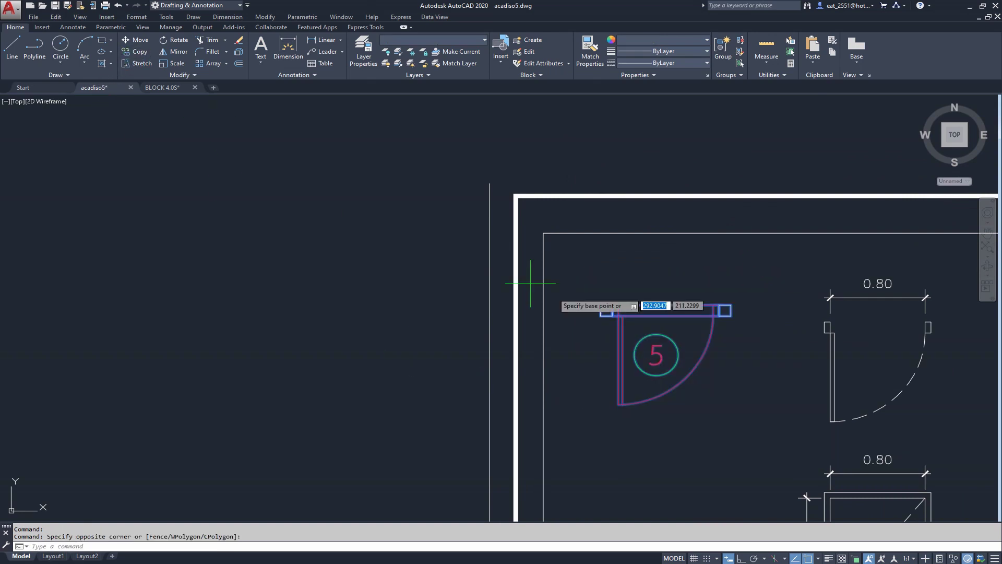
{"action": "left_click", "coordinate": [656, 355]}
{"action": "middle_click_drag", "start_coordinate": [166, 342], "coordinate": [364, 338]}
{"action": "scroll", "coordinate": [334, 308], "scroll_direction": "down", "scroll_amount": 3}
{"action": "scroll", "coordinate": [272, 271], "scroll_direction": "down", "scroll_amount": 2}
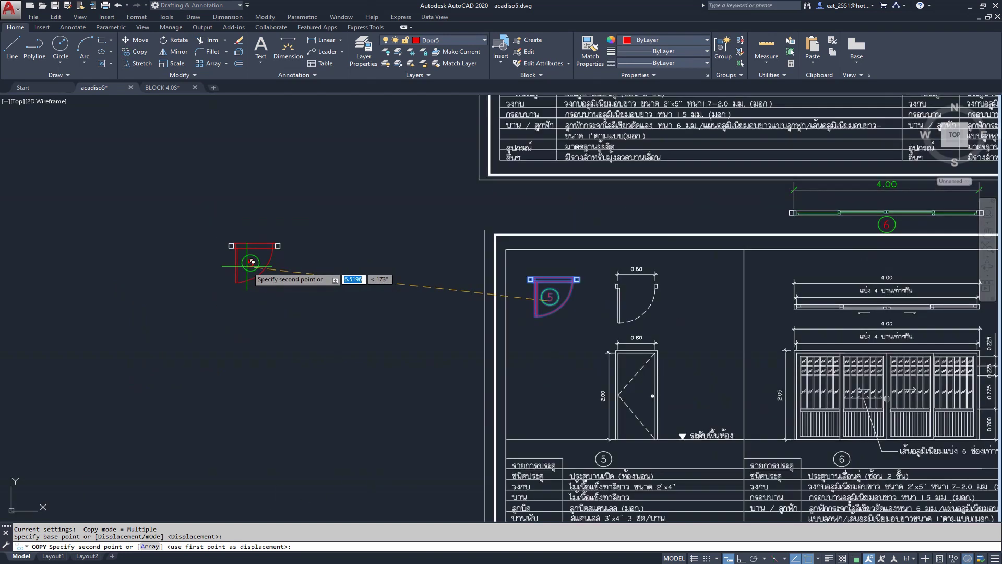
{"action": "key", "text": "Escape"}
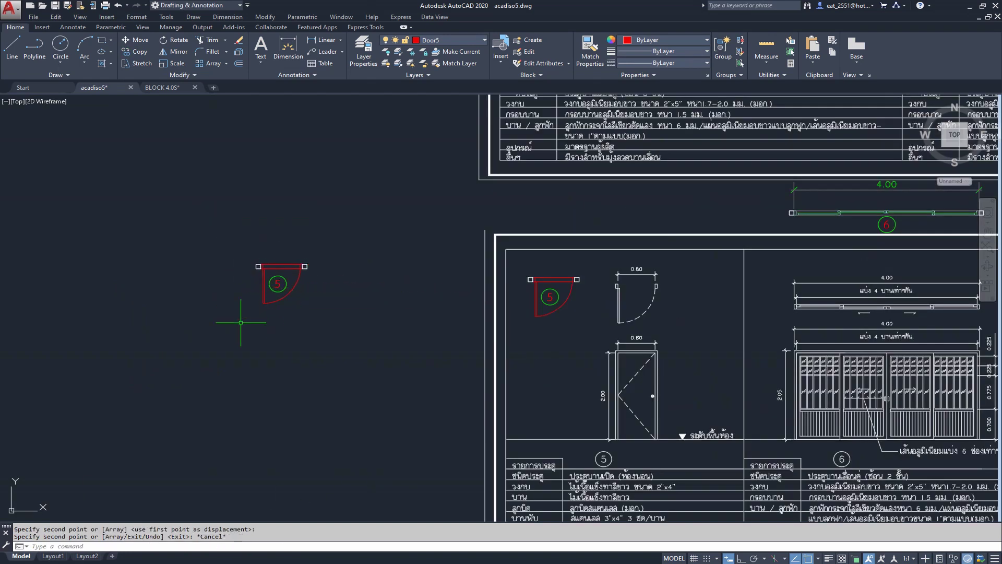
{"action": "scroll", "coordinate": [279, 342], "scroll_direction": "up", "scroll_amount": 1}
{"action": "scroll", "coordinate": [309, 308], "scroll_direction": "up", "scroll_amount": 1}
{"action": "middle_click_drag", "start_coordinate": [318, 309], "coordinate": [358, 313]}
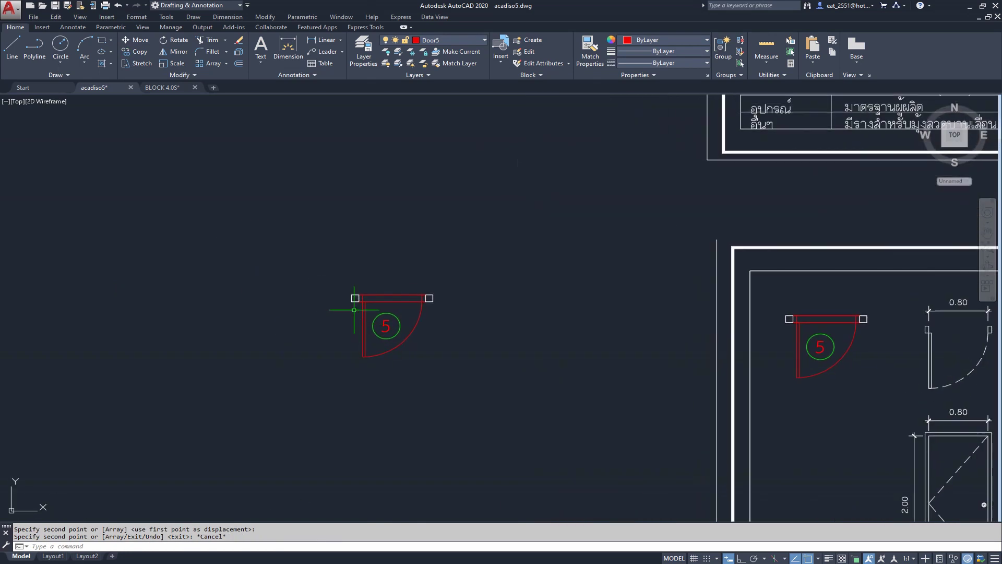
{"action": "scroll", "coordinate": [358, 319], "scroll_direction": "up", "scroll_amount": 2}
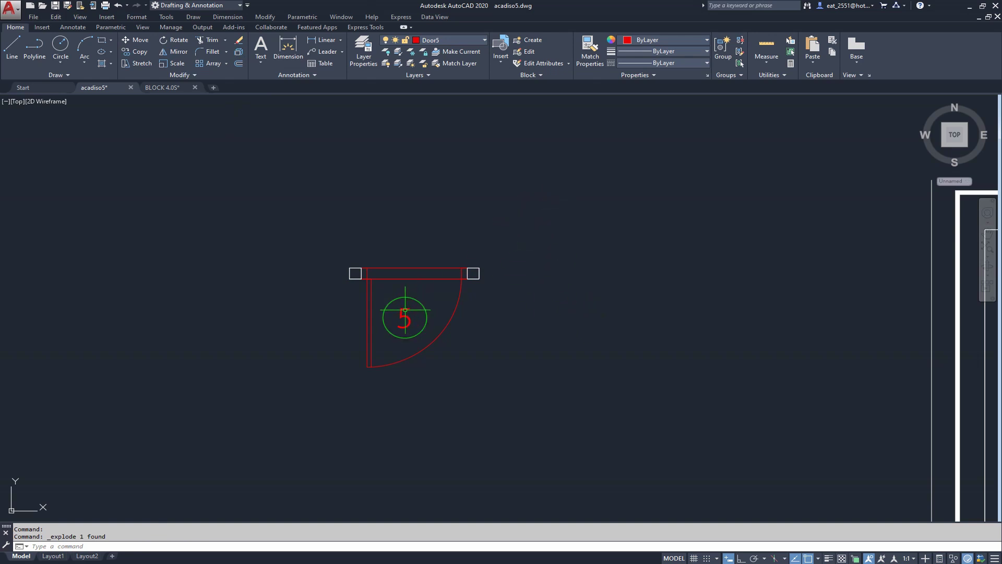
Step: Make the door copy's lines, arc and circle into block DT based at its corner
{"action": "left_click", "coordinate": [532, 195]}
{"action": "left_click", "coordinate": [279, 429]}
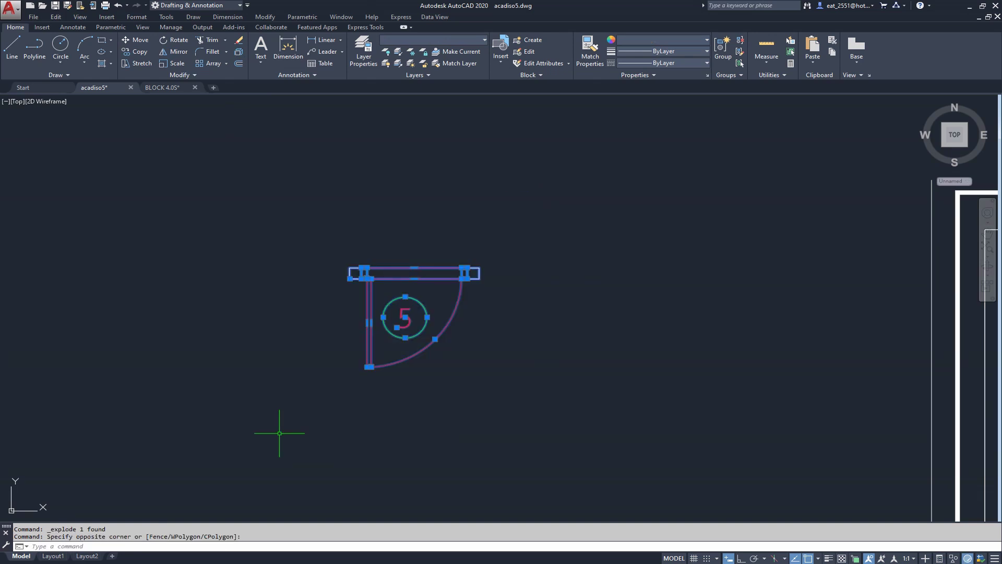
{"action": "type", "text": "b"}
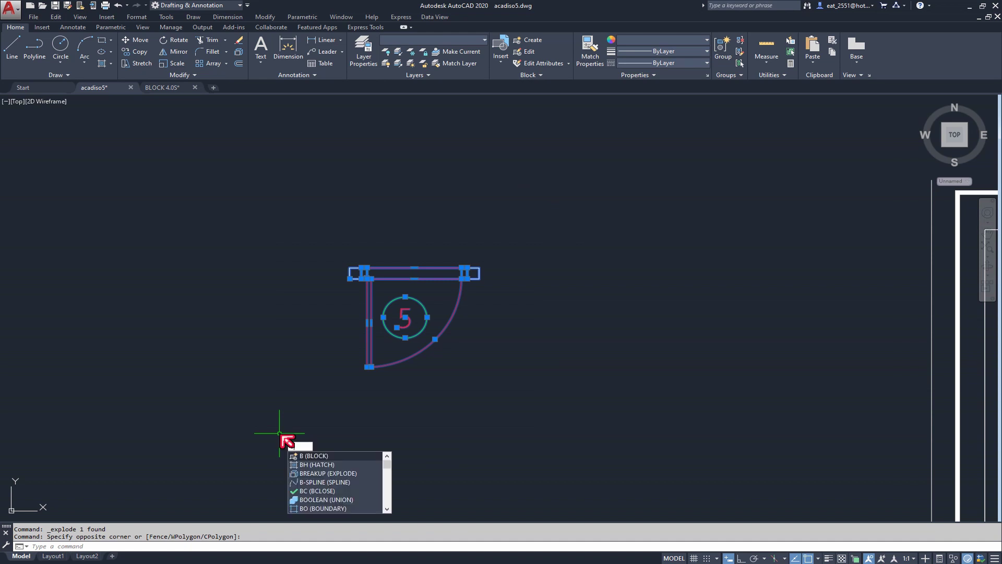
{"action": "key", "text": "Return"}
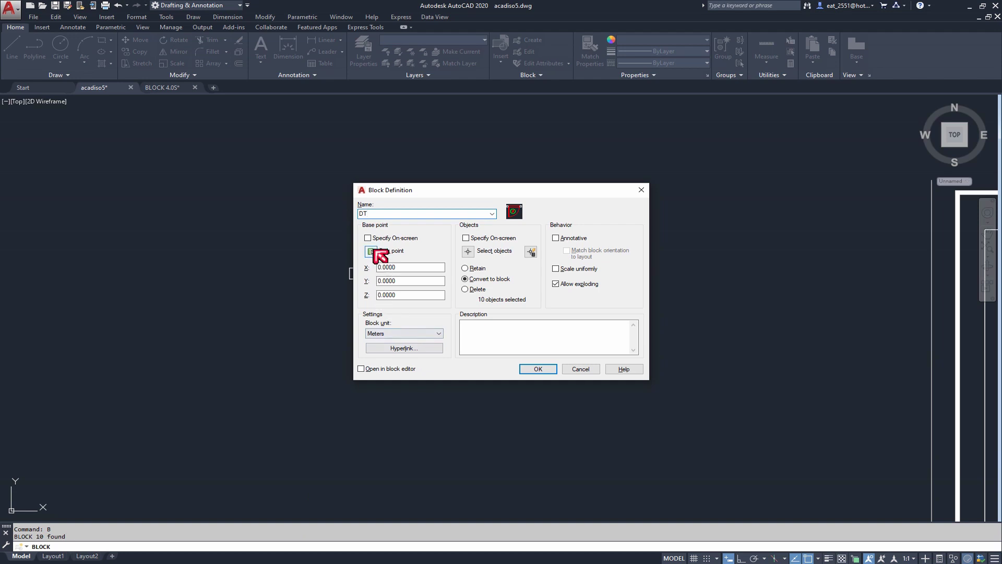
{"action": "left_click", "coordinate": [371, 252]}
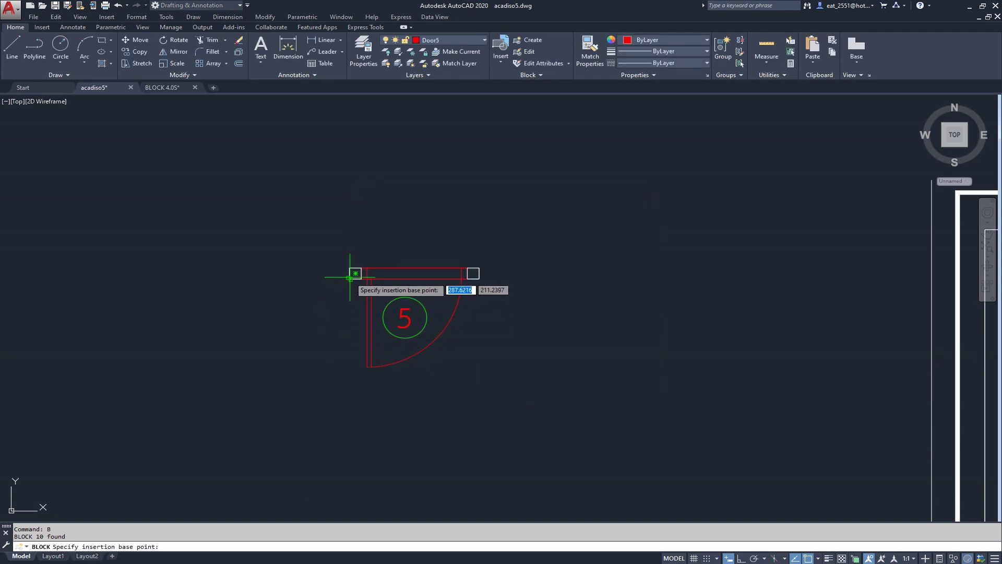
{"action": "left_click", "coordinate": [350, 268]}
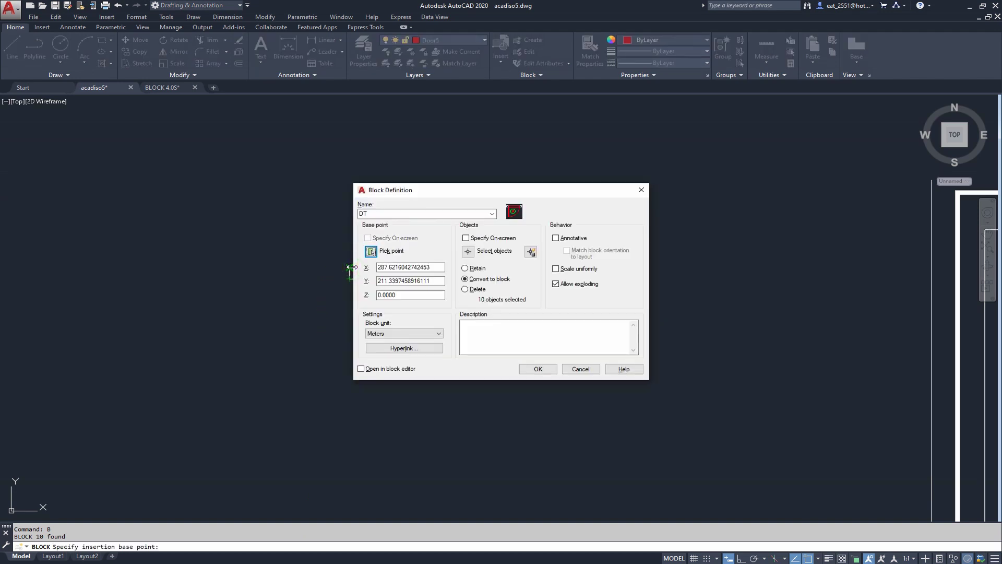
{"action": "left_click", "coordinate": [538, 370]}
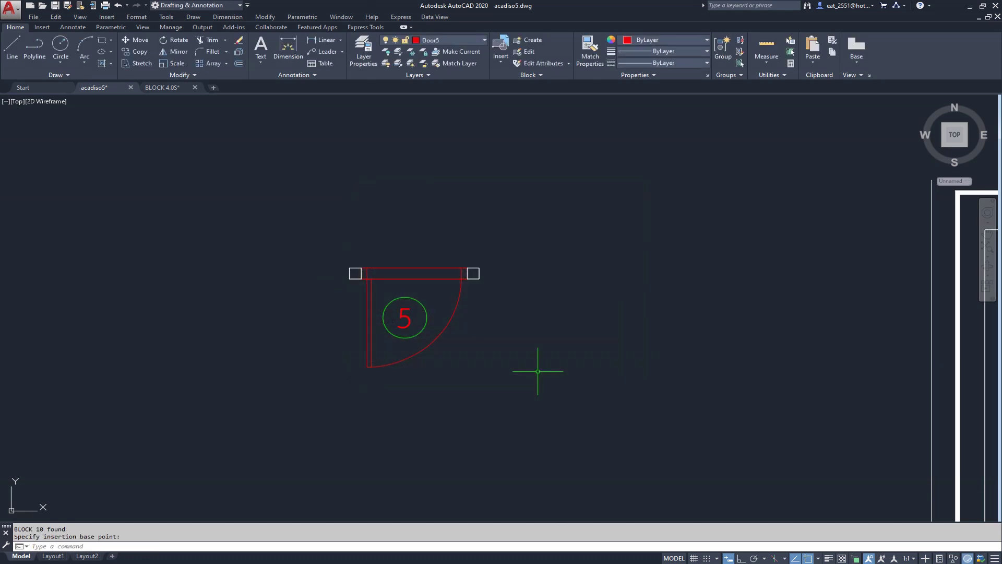
Step: Check the new door block by selecting it, then browse the Insert tab's block gallery
{"action": "left_click", "coordinate": [449, 278]}
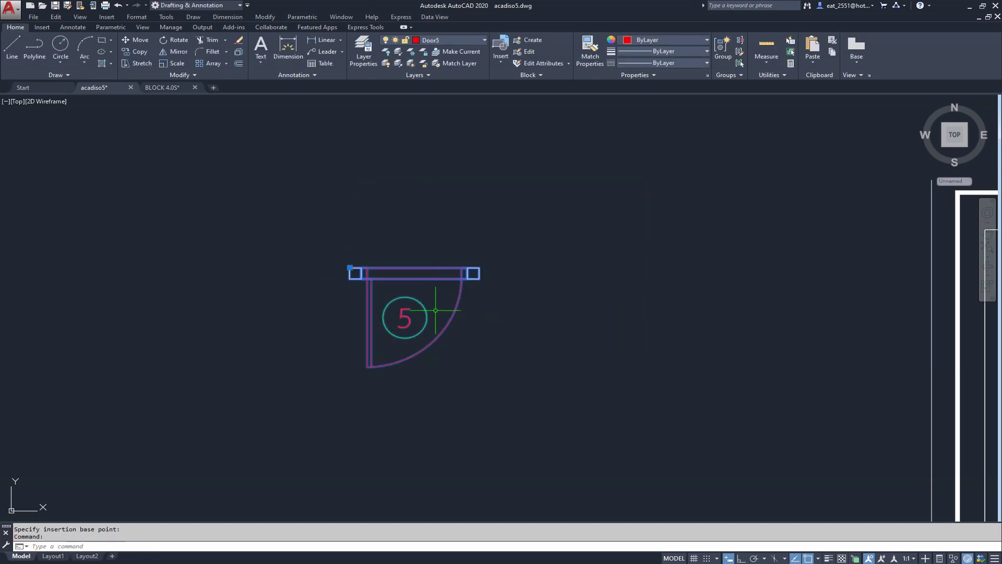
{"action": "key", "text": "Escape"}
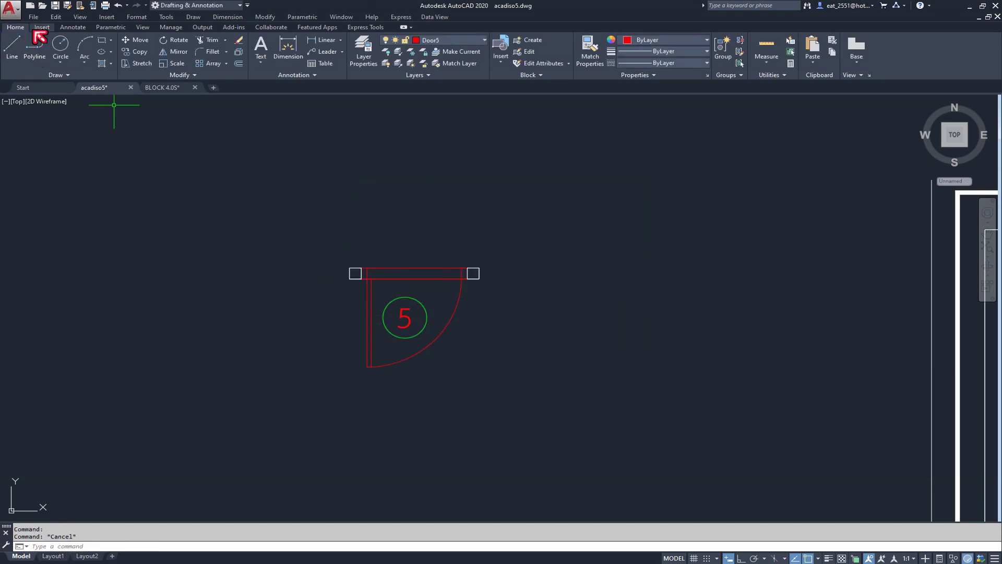
{"action": "left_click", "coordinate": [38, 27]}
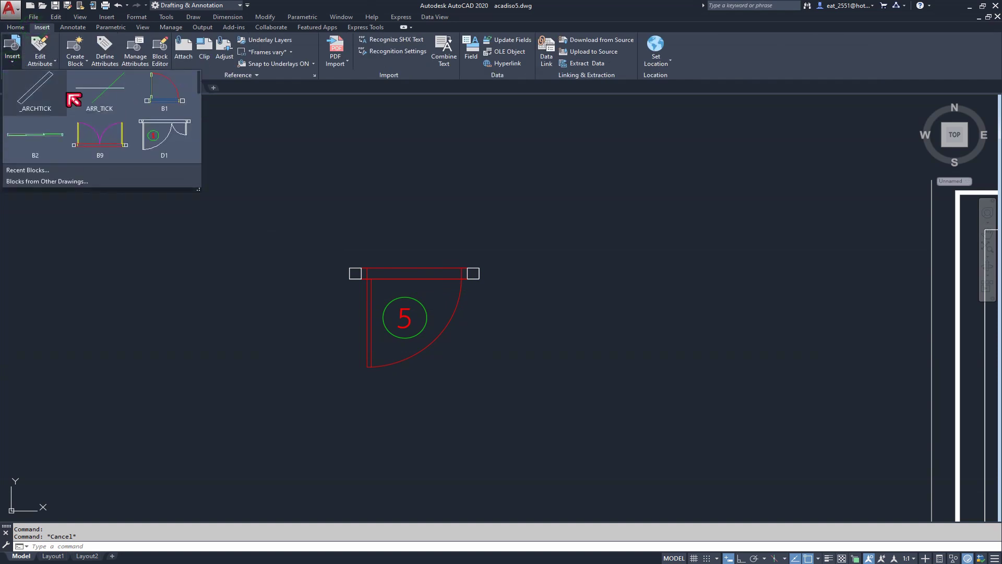
{"action": "scroll", "coordinate": [134, 133], "scroll_direction": "down", "scroll_amount": 2}
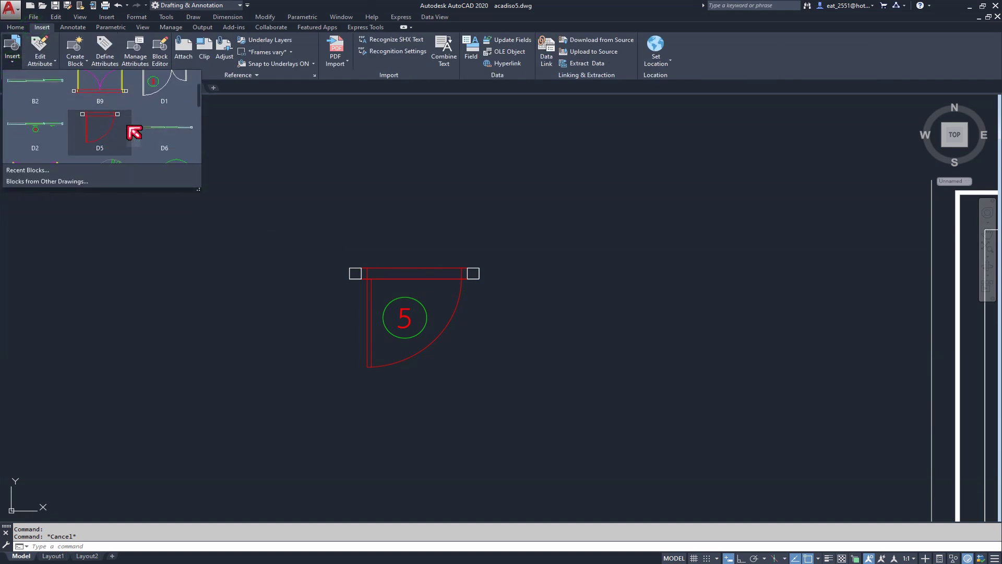
Step: Insert a second DT door block to the right of the first door
{"action": "scroll", "coordinate": [134, 133], "scroll_direction": "down", "scroll_amount": 2}
{"action": "scroll", "coordinate": [134, 133], "scroll_direction": "down", "scroll_amount": 1}
{"action": "scroll", "coordinate": [134, 133], "scroll_direction": "down", "scroll_amount": 1}
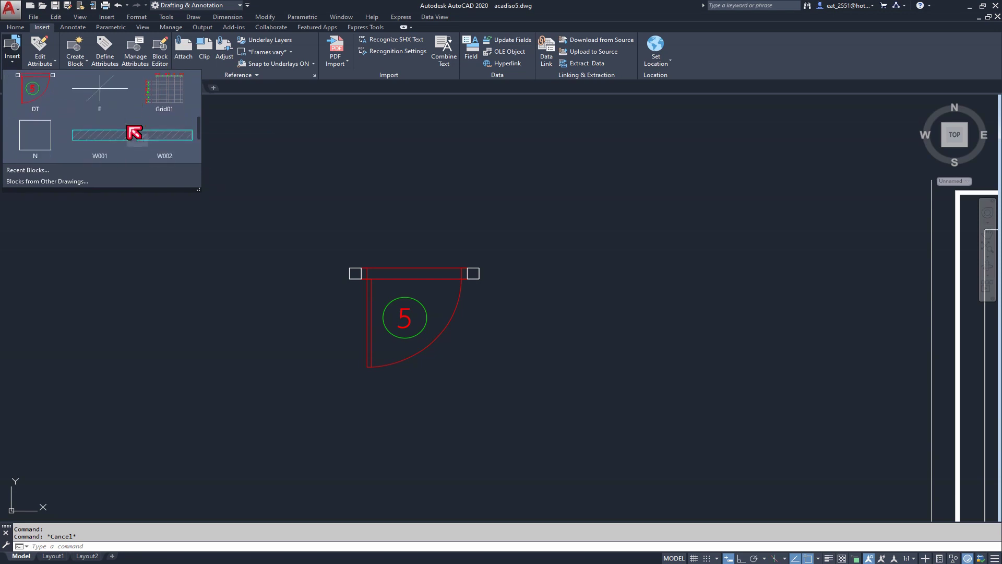
{"action": "left_click", "coordinate": [49, 91]}
{"action": "left_click", "coordinate": [544, 275]}
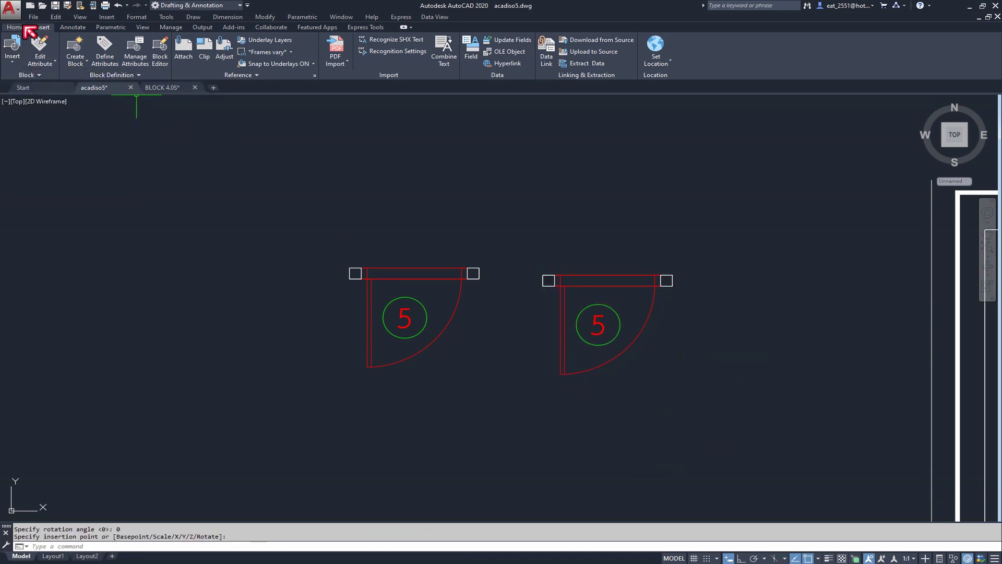
Step: Mirror the new door about its horizontal top edge with Ortho on, erasing the original
{"action": "left_click", "coordinate": [16, 27]}
{"action": "left_click", "coordinate": [175, 51]}
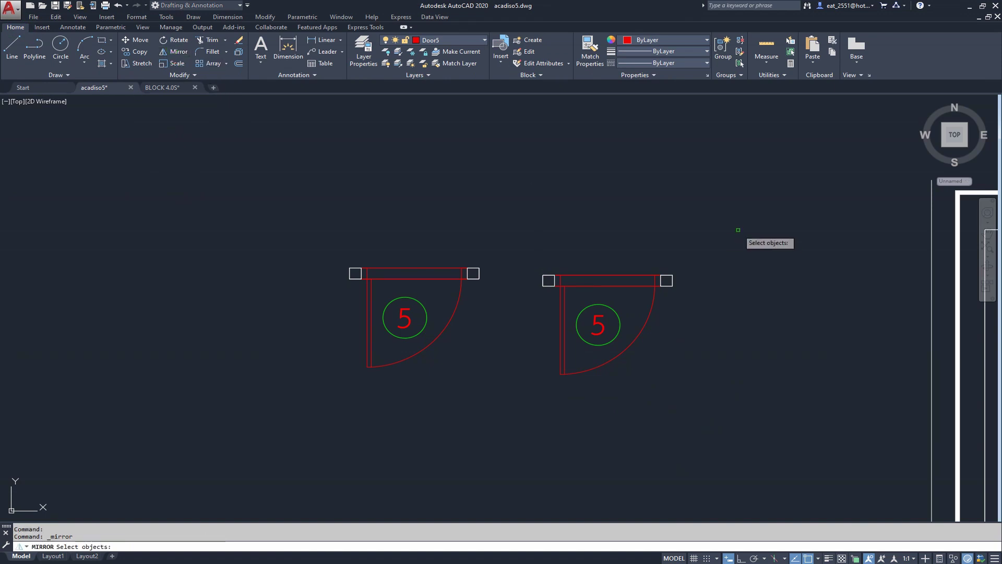
{"action": "left_click", "coordinate": [739, 229]}
{"action": "left_click", "coordinate": [474, 455]}
{"action": "key", "text": "Return"}
{"action": "left_click", "coordinate": [666, 280]}
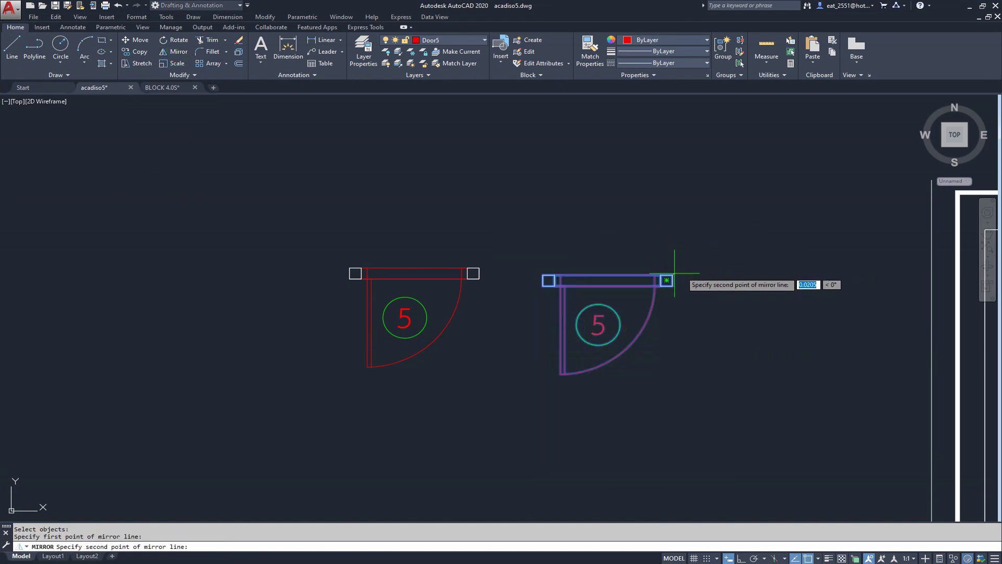
{"action": "key", "text": "F8"}
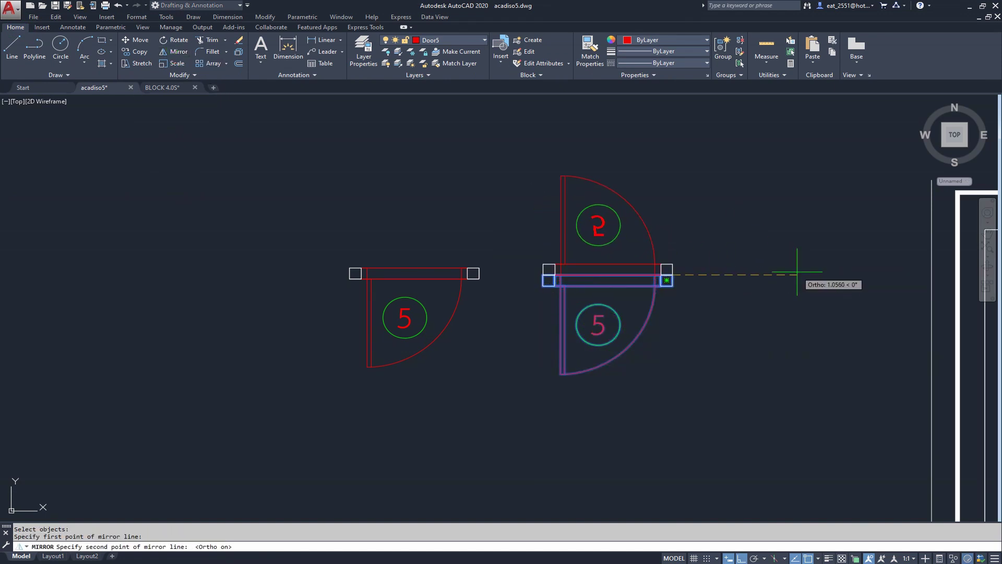
{"action": "left_click", "coordinate": [797, 271]}
{"action": "left_click", "coordinate": [815, 298]}
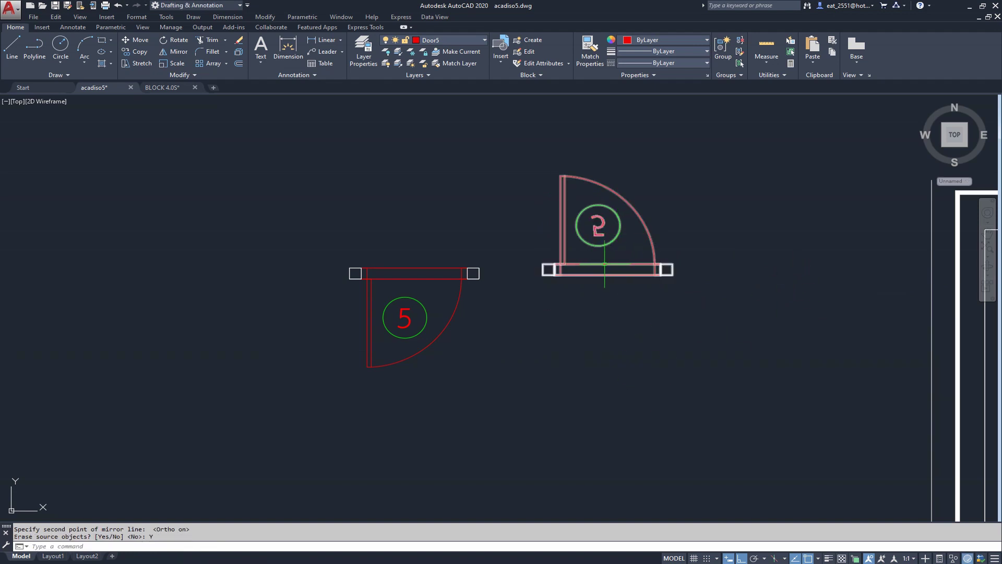
{"action": "scroll", "coordinate": [600, 240], "scroll_direction": "up", "scroll_amount": 4}
{"action": "scroll", "coordinate": [600, 240], "scroll_direction": "down", "scroll_amount": 2}
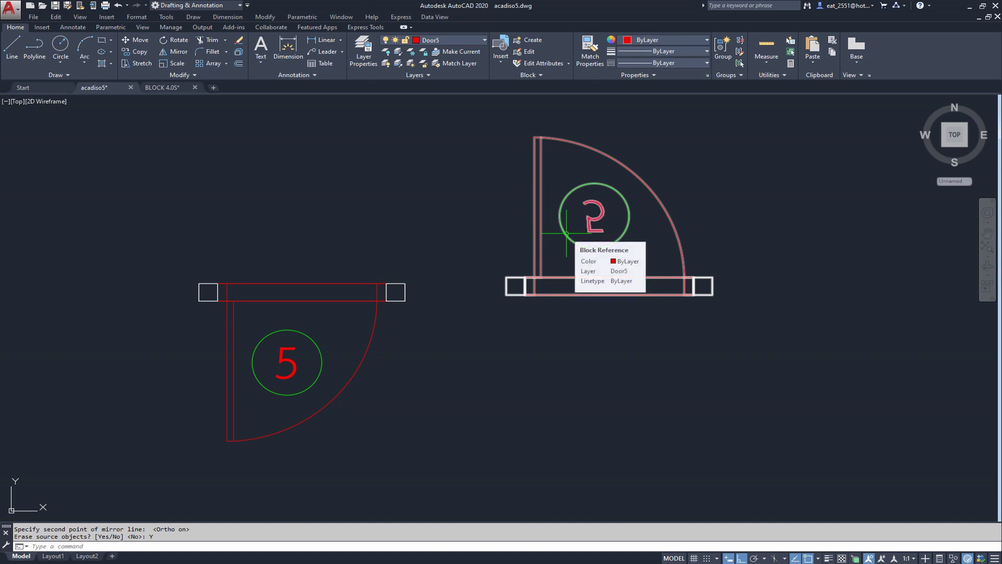
Step: Erase the green tag circle and number 5 from the DT block definition and save the block
{"action": "double_click", "coordinate": [566, 233]}
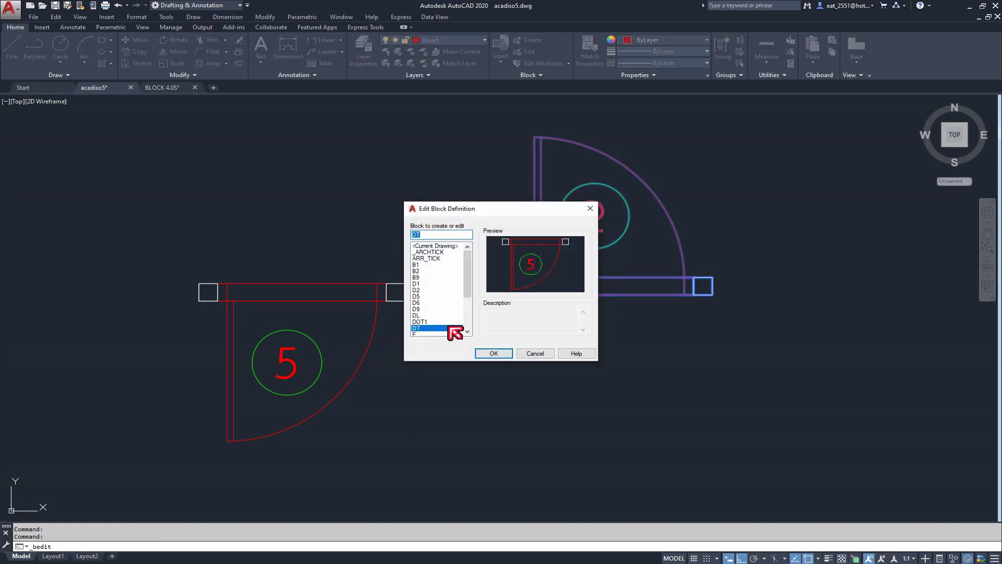
{"action": "left_click", "coordinate": [493, 353]}
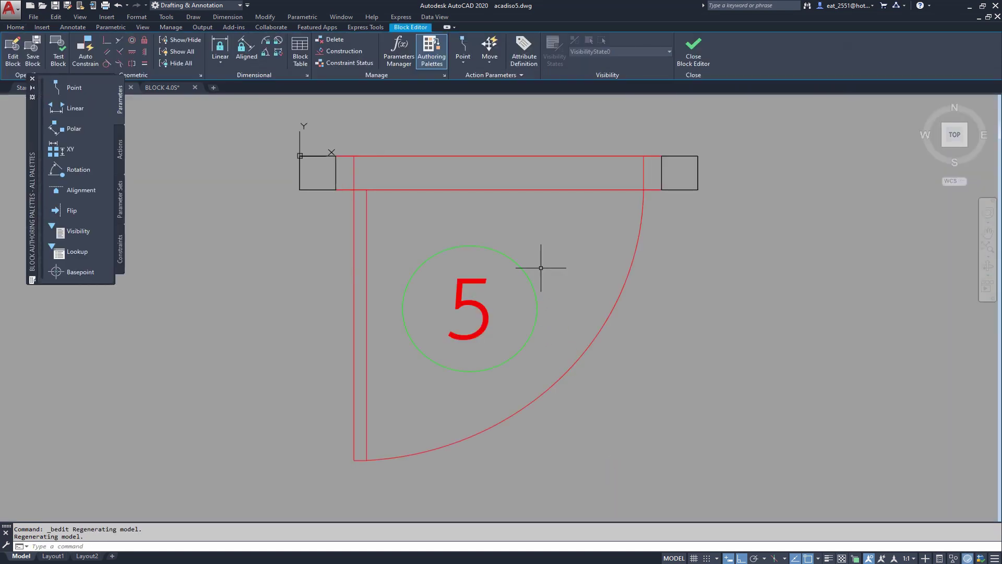
{"action": "left_click", "coordinate": [544, 235]}
{"action": "left_click", "coordinate": [429, 346]}
{"action": "key", "text": "Delete"}
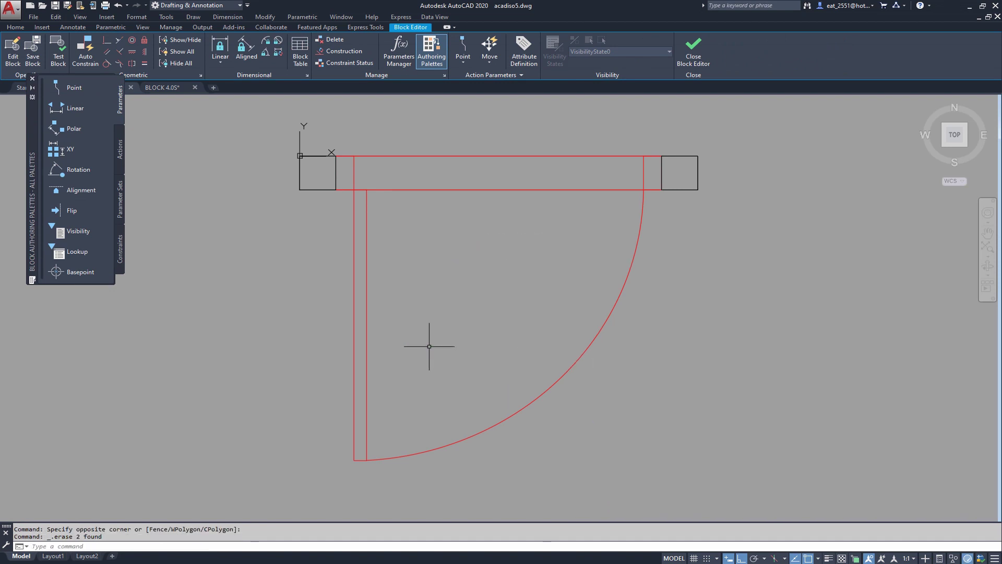
{"action": "left_click", "coordinate": [693, 49]}
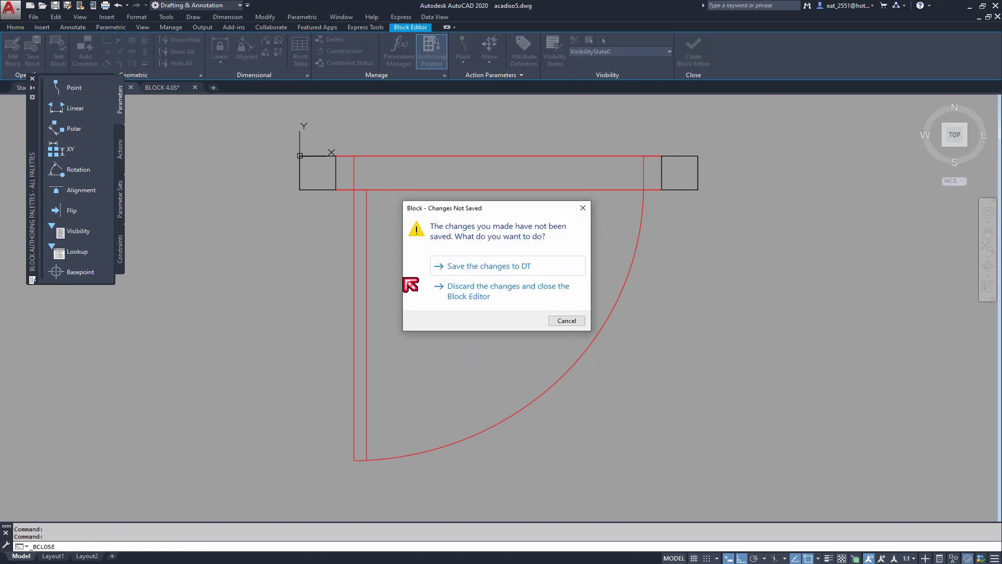
{"action": "left_click", "coordinate": [485, 264]}
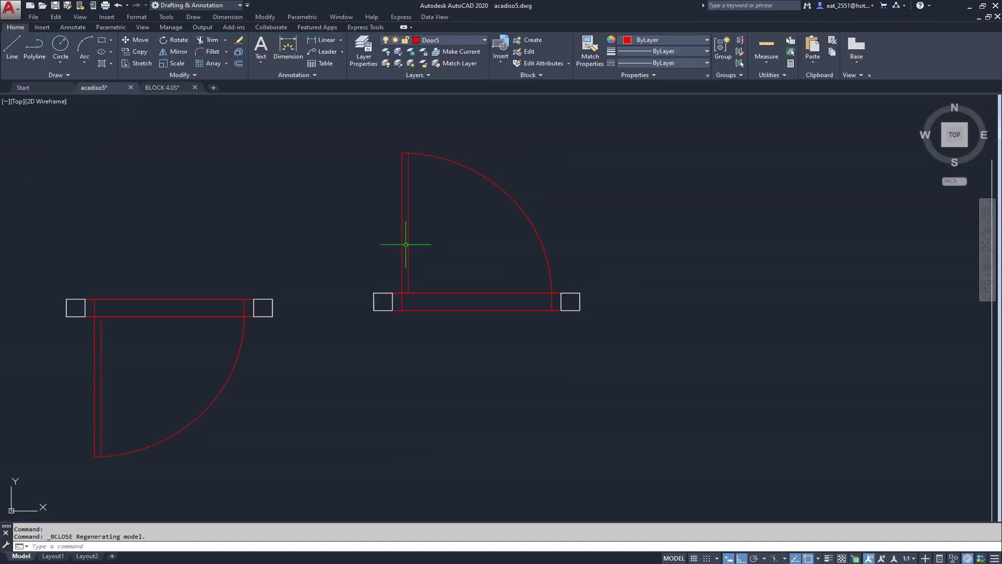
Step: Delete the flipped door copy beside the floor plan
{"action": "scroll", "coordinate": [414, 242], "scroll_direction": "down", "scroll_amount": 5}
{"action": "middle_click_drag", "start_coordinate": [409, 236], "coordinate": [492, 268]}
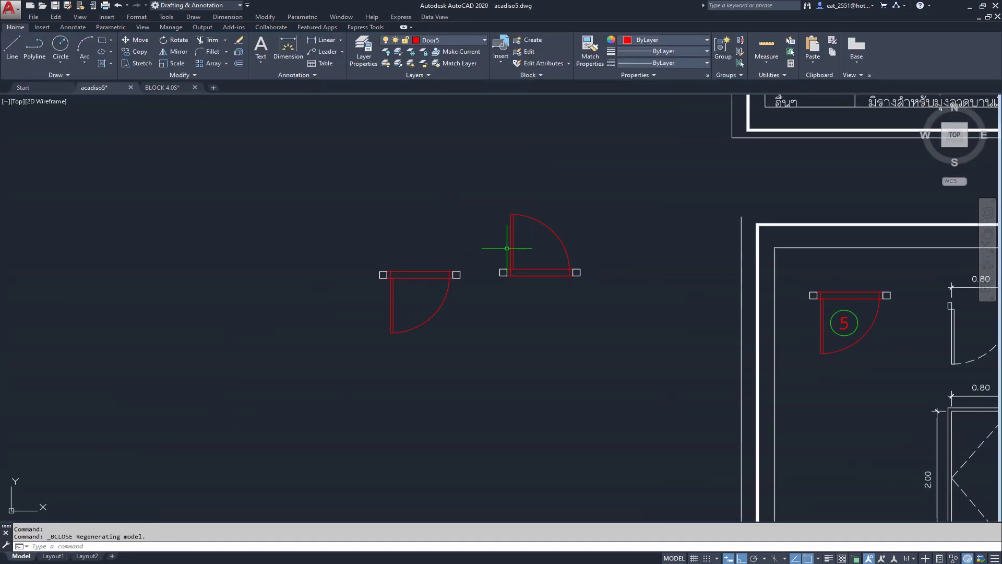
{"action": "left_click", "coordinate": [494, 208]}
{"action": "left_click", "coordinate": [642, 315]}
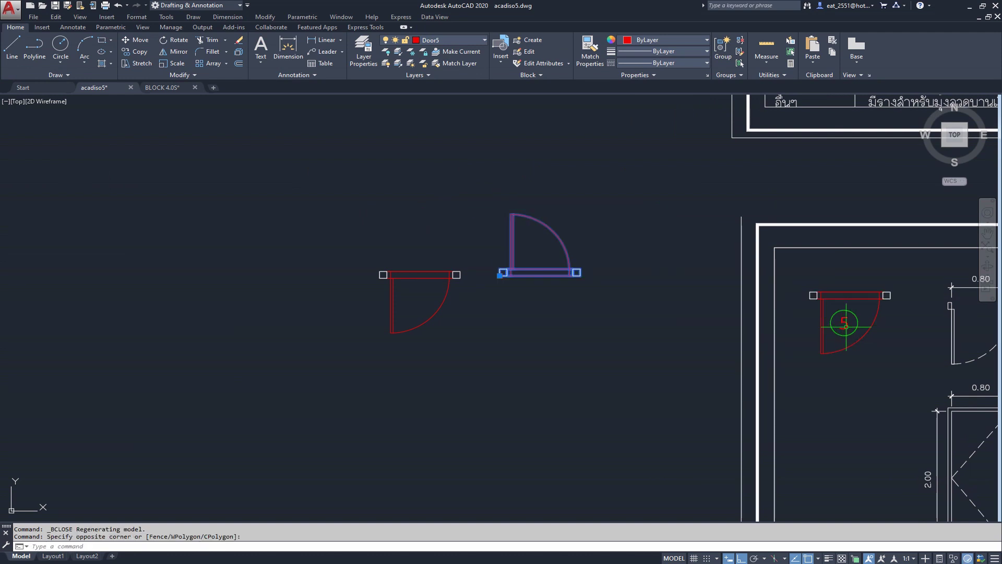
{"action": "left_click", "coordinate": [618, 181]}
{"action": "left_click", "coordinate": [479, 366]}
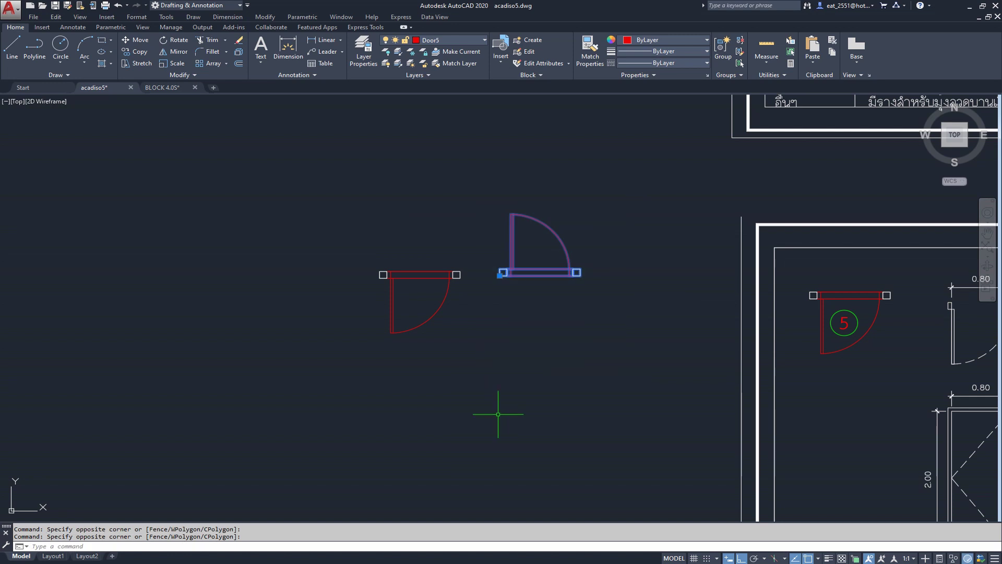
{"action": "key", "text": "Delete"}
Step: Copy door 5 from the floor plan to open space left of the plan
{"action": "left_click", "coordinate": [912, 281]}
{"action": "left_click", "coordinate": [802, 412]}
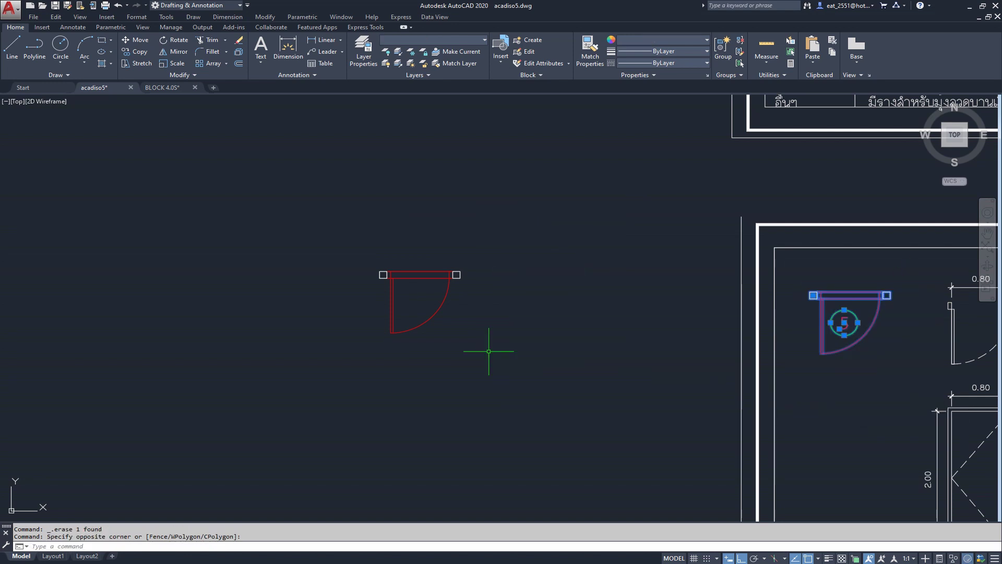
{"action": "left_click", "coordinate": [145, 50]}
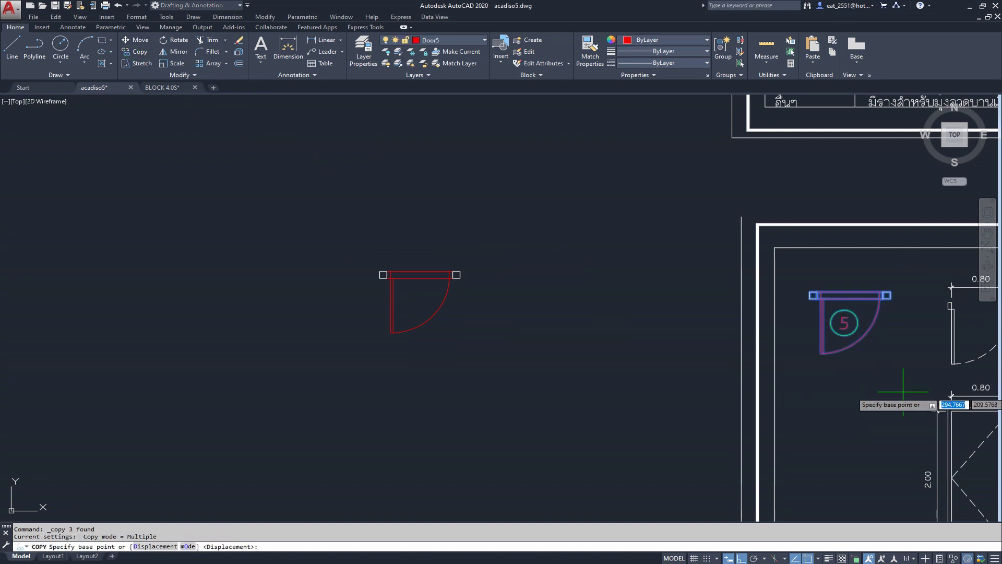
{"action": "left_click", "coordinate": [882, 374]}
{"action": "left_click", "coordinate": [591, 368]}
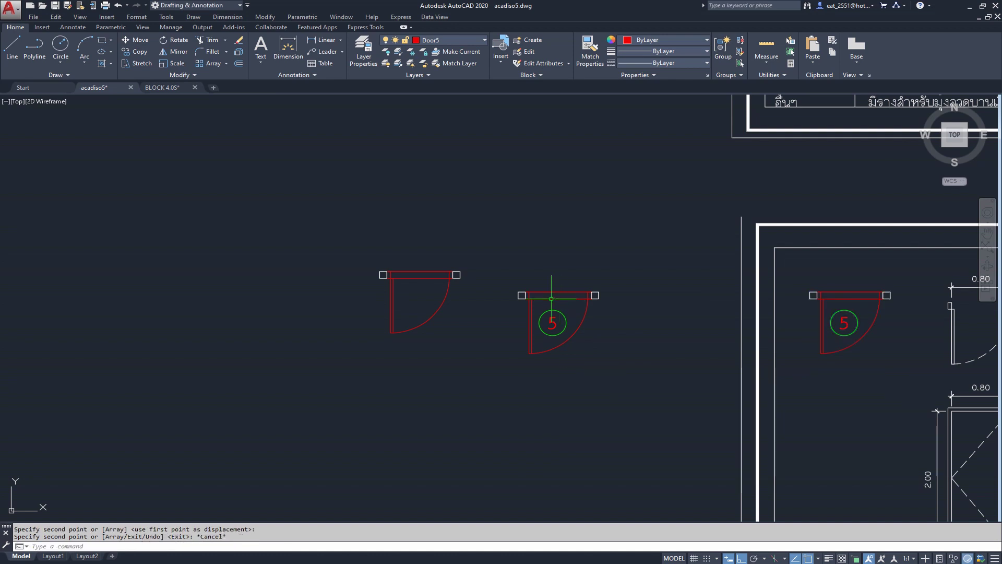
{"action": "key", "text": "Escape"}
Step: Try grouping the copied door 5, then cancel and clear the selection
{"action": "scroll", "coordinate": [540, 297], "scroll_direction": "up", "scroll_amount": 2}
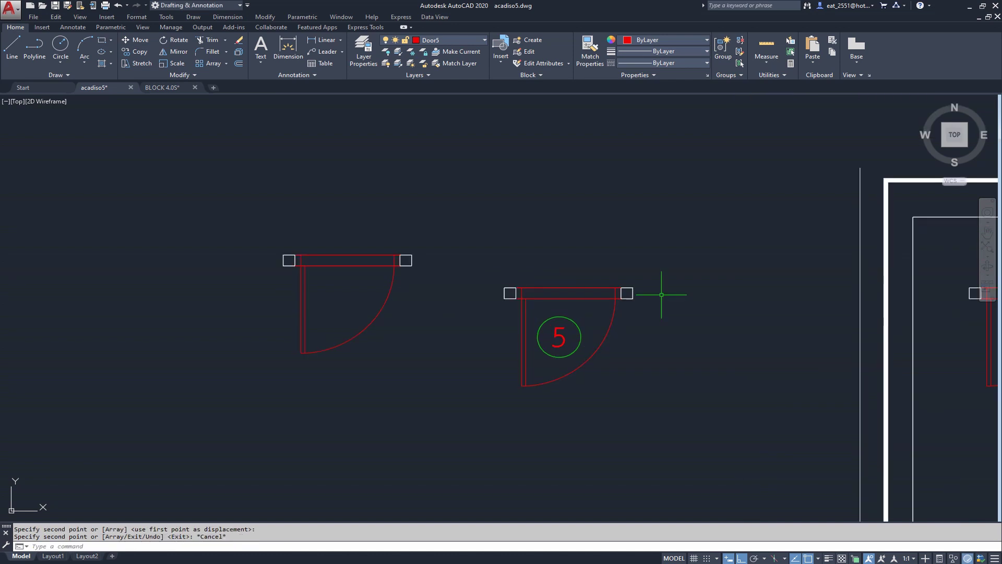
{"action": "left_click", "coordinate": [731, 48]}
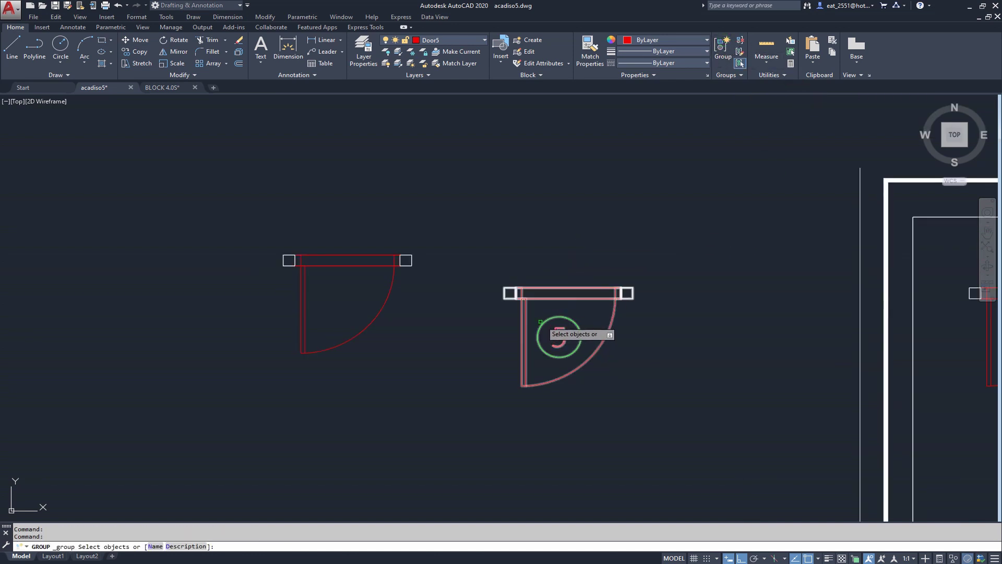
{"action": "key", "text": "Escape"}
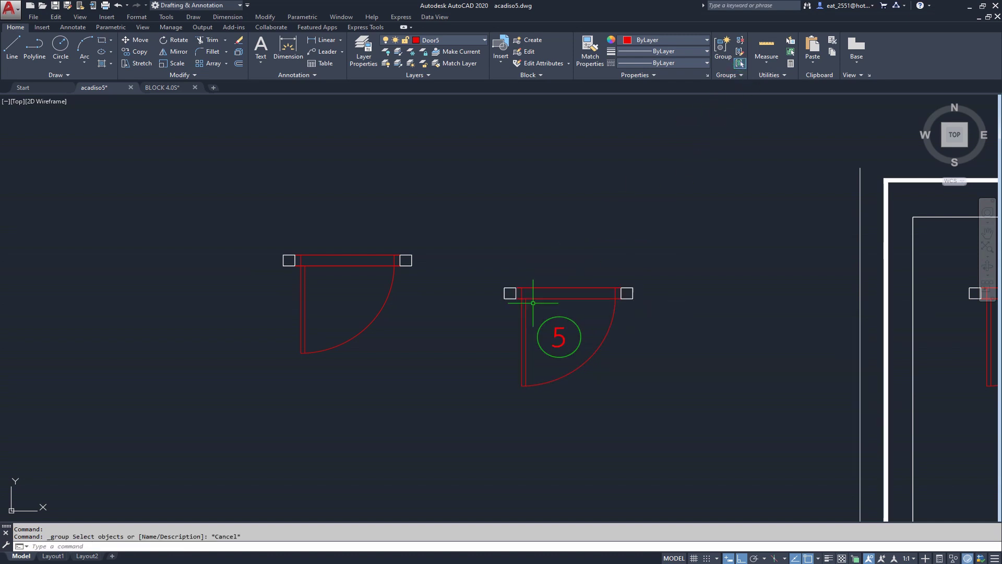
{"action": "left_click", "coordinate": [540, 298]}
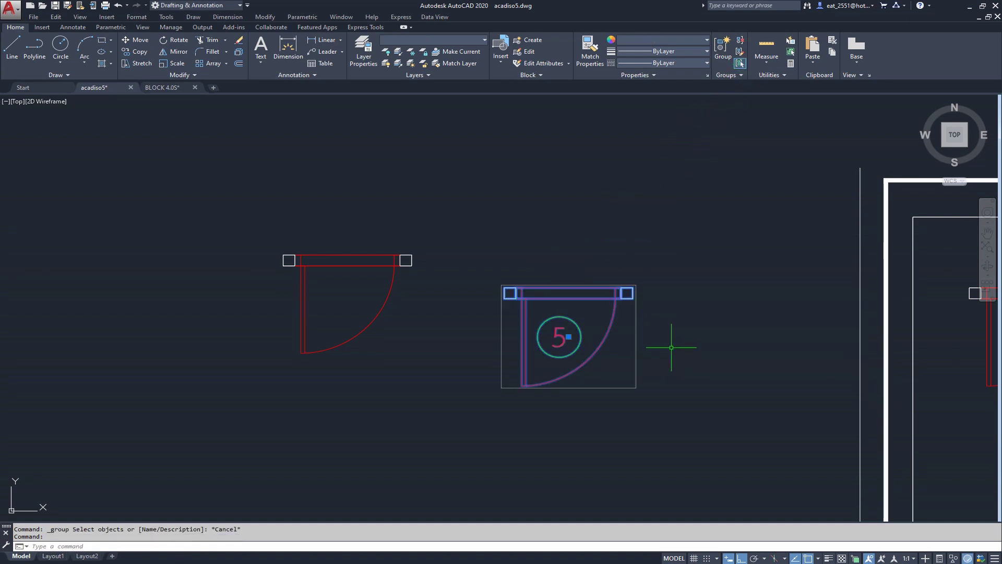
{"action": "key", "text": "Escape"}
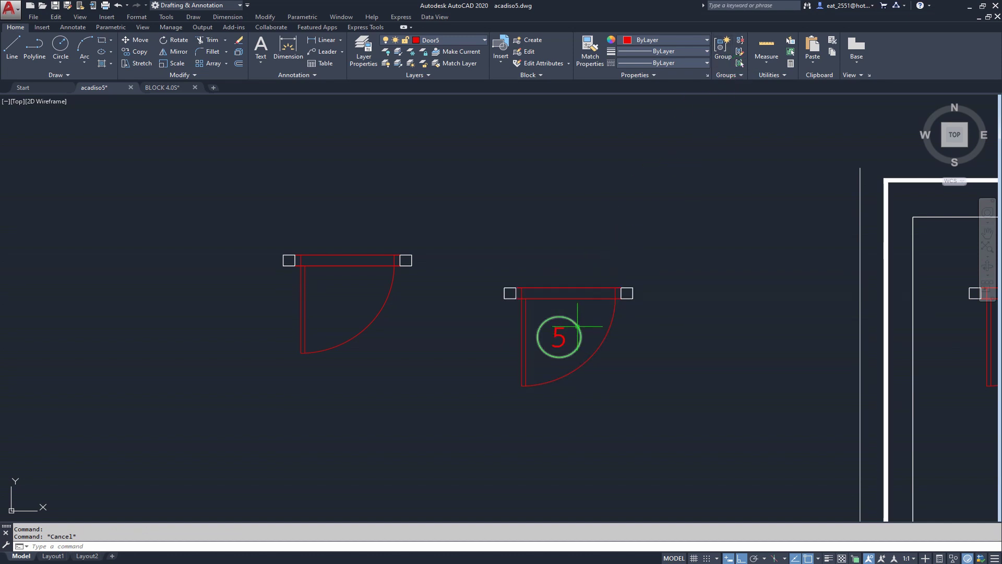
{"action": "key", "text": "Escape"}
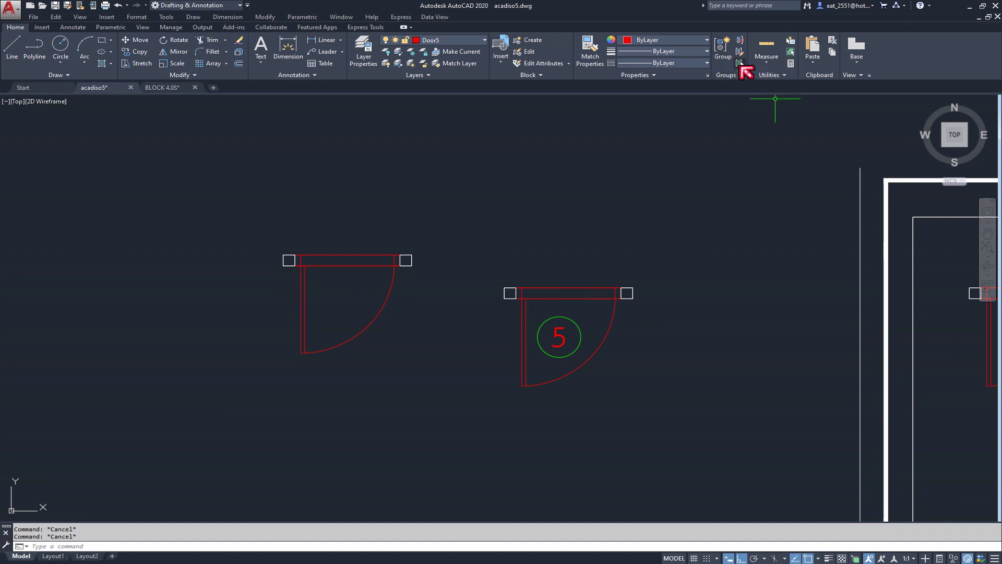
Step: Begin mirroring door 5, then cancel the unfinished attempt
{"action": "left_click", "coordinate": [660, 263]}
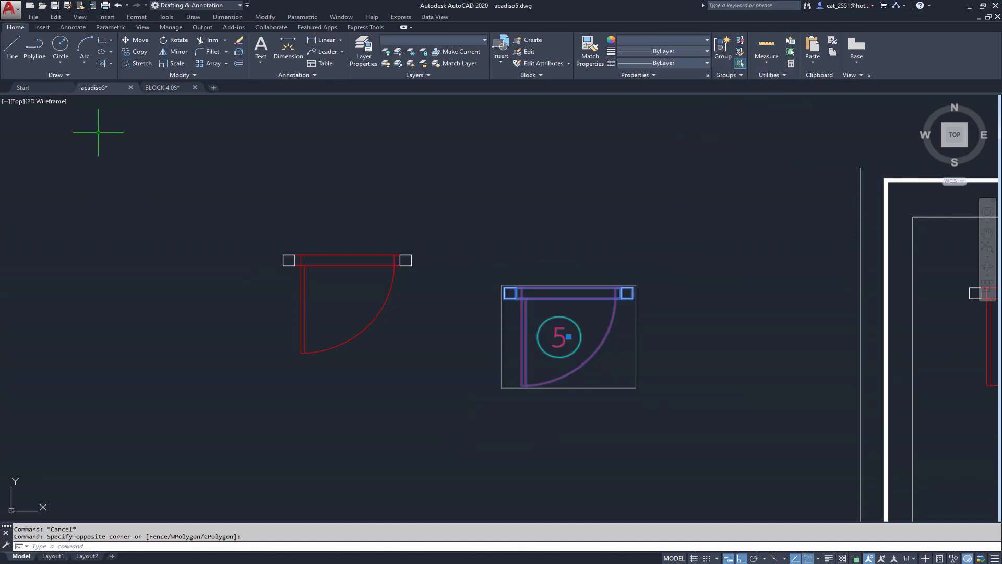
{"action": "left_click", "coordinate": [176, 52]}
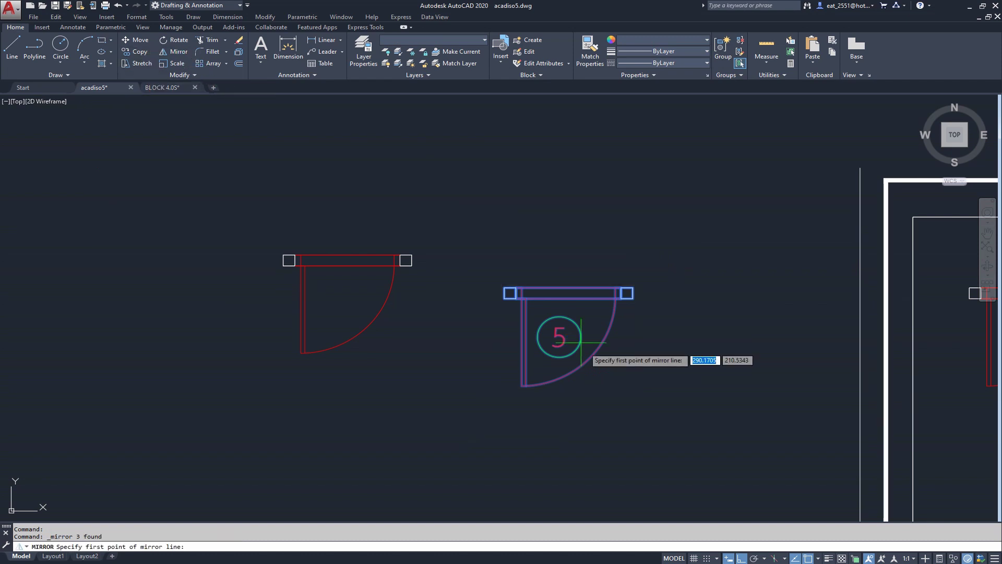
{"action": "left_click", "coordinate": [614, 372]}
{"action": "middle_click_drag", "start_coordinate": [589, 204], "coordinate": [559, 313]}
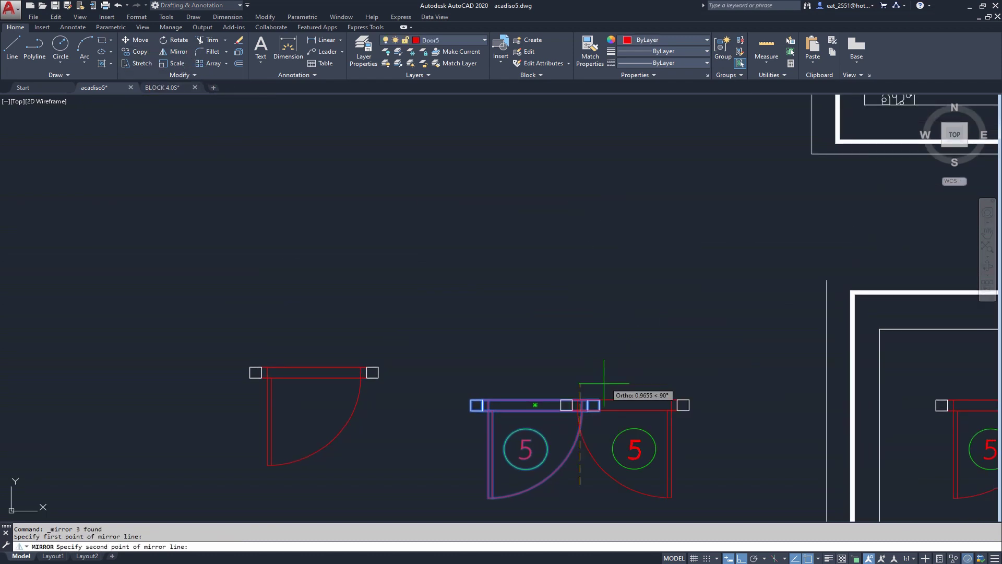
{"action": "key", "text": "Escape"}
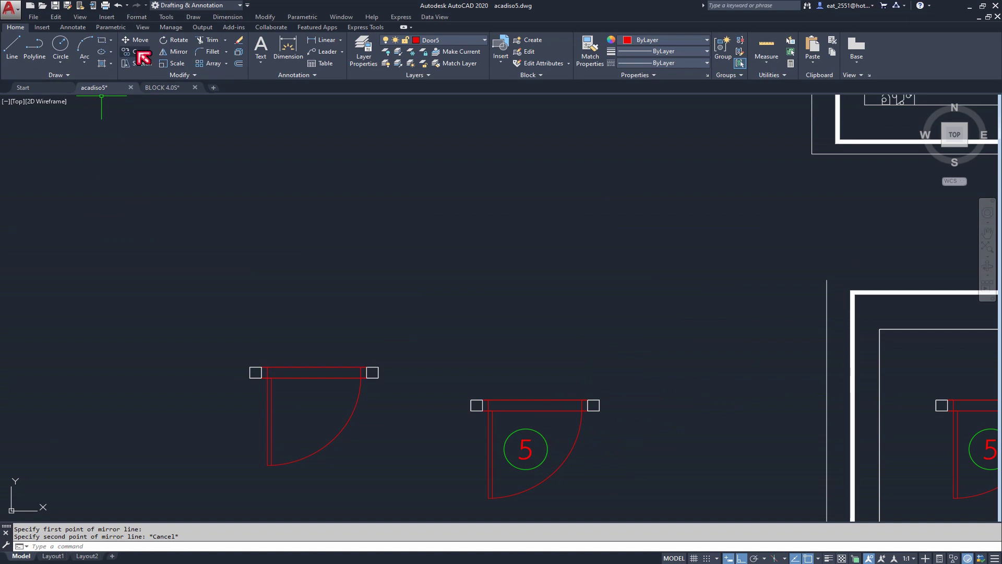
Step: Mirror door 5 about a horizontal line, answering Y to erase the original
{"action": "left_click", "coordinate": [177, 52]}
{"action": "left_click", "coordinate": [652, 341]}
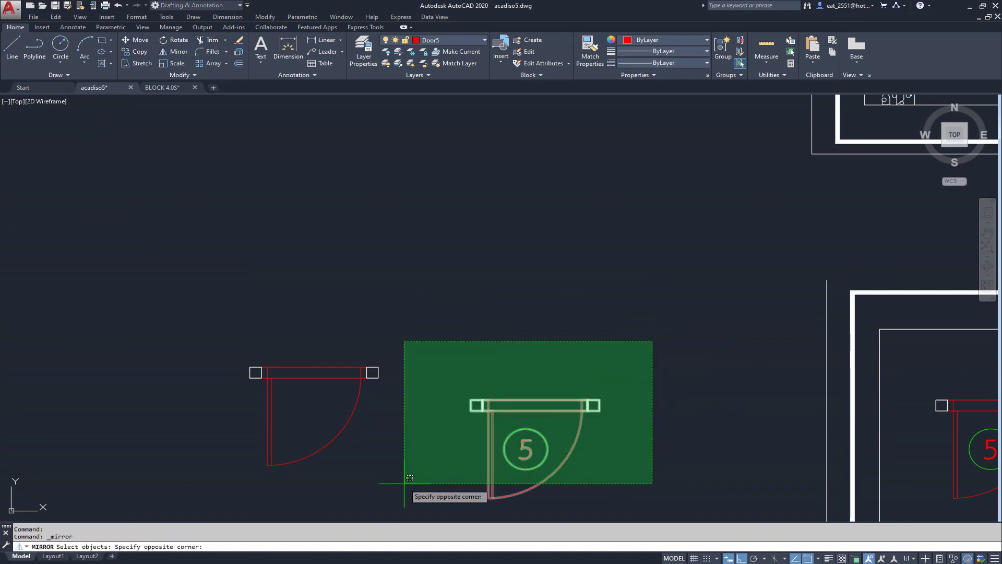
{"action": "left_click", "coordinate": [407, 481]}
{"action": "key", "text": "Return"}
{"action": "left_click", "coordinate": [593, 405]}
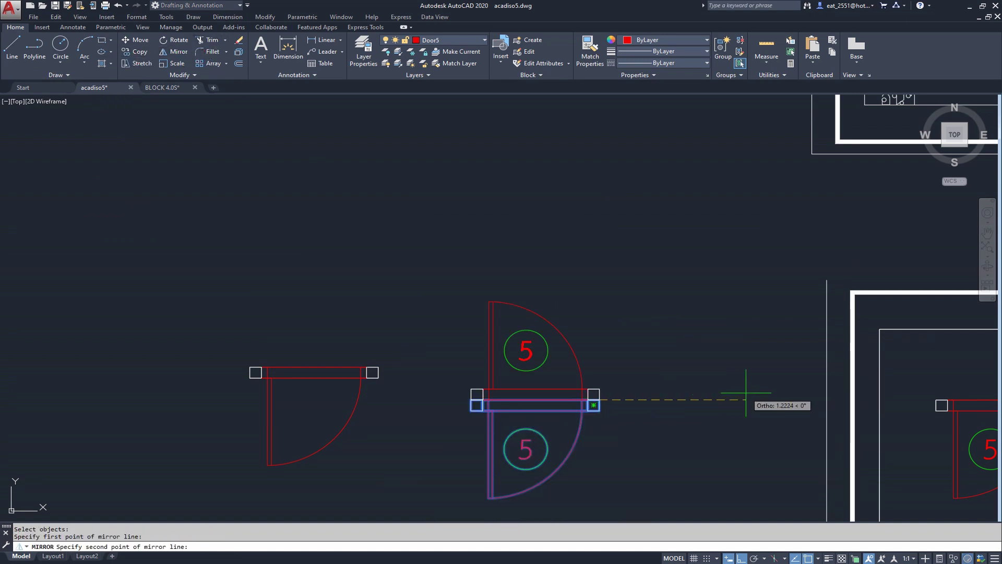
{"action": "left_click", "coordinate": [747, 393]}
{"action": "type", "text": "Y"}
{"action": "key", "text": "Return"}
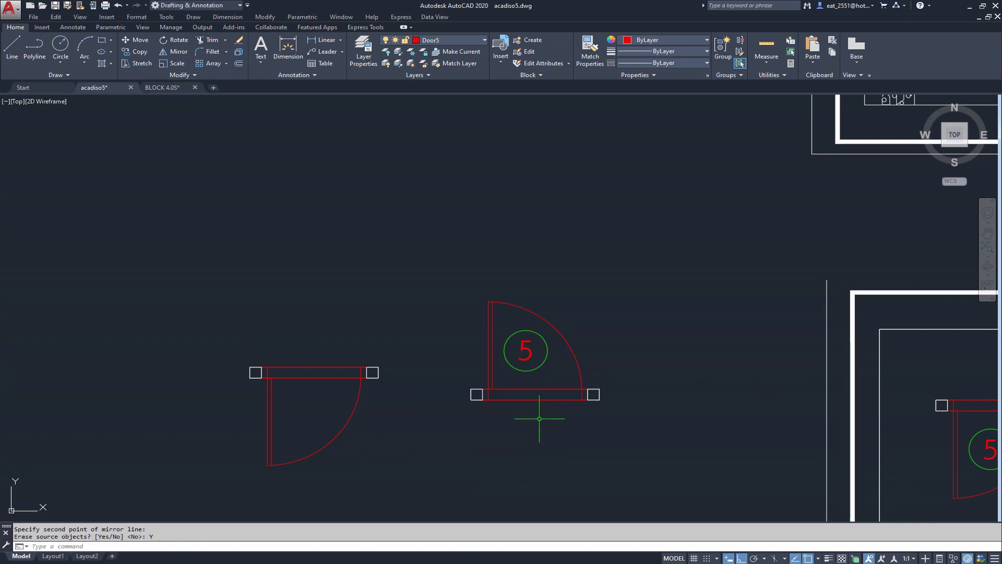
Step: Delete the plain unnumbered door on the left
{"action": "middle_click_drag", "start_coordinate": [537, 406], "coordinate": [538, 359]}
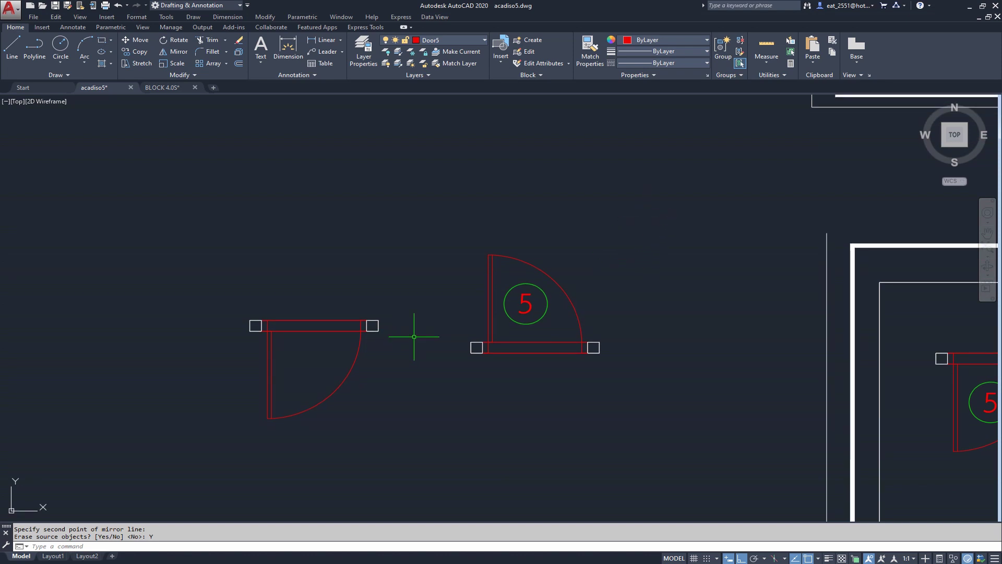
{"action": "scroll", "coordinate": [571, 328], "scroll_direction": "down", "scroll_amount": 2}
{"action": "middle_click_drag", "start_coordinate": [571, 328], "coordinate": [528, 340]}
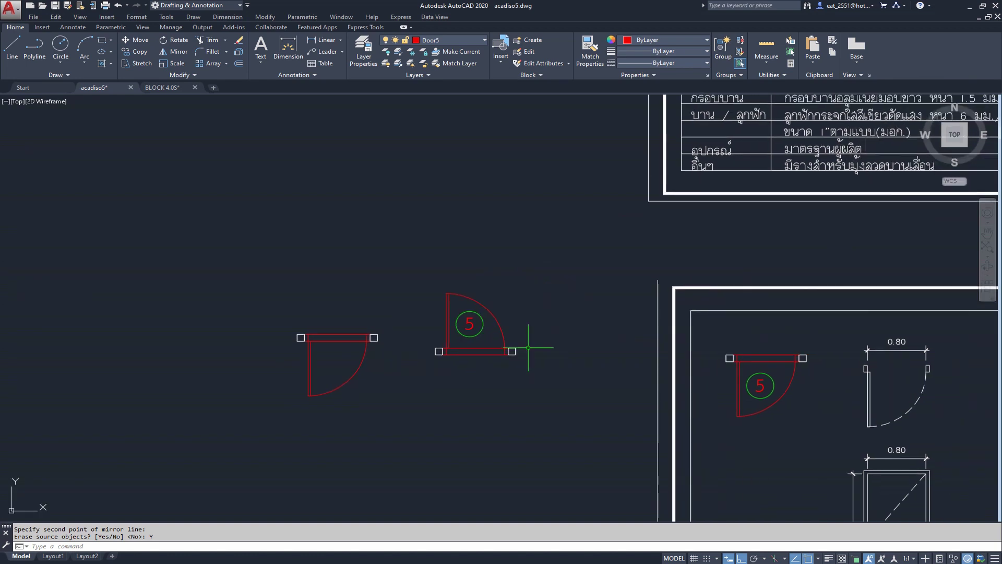
{"action": "middle_click_drag", "start_coordinate": [405, 320], "coordinate": [458, 260]}
{"action": "left_click_drag", "start_coordinate": [458, 261], "coordinate": [283, 438]}
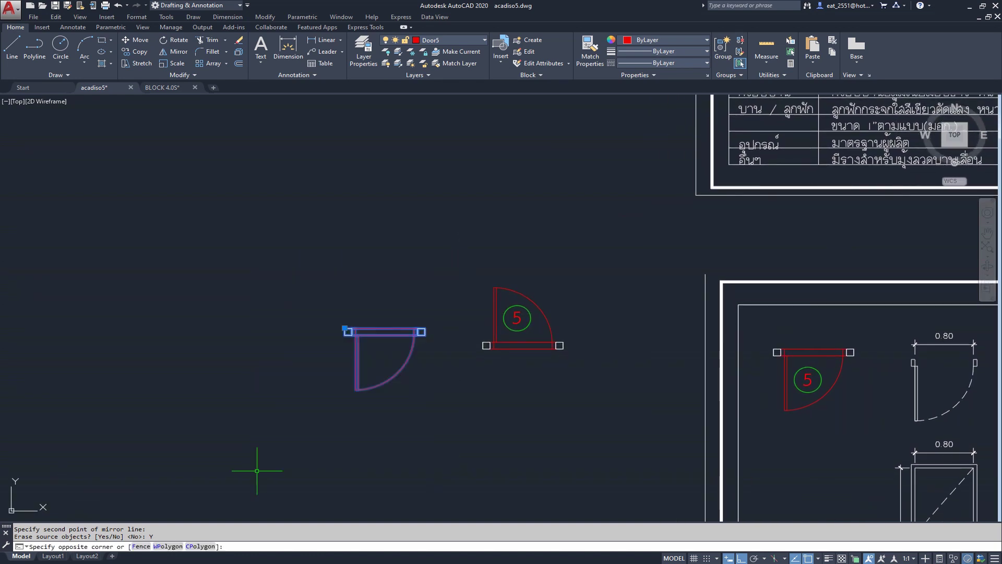
{"action": "key", "text": "Delete"}
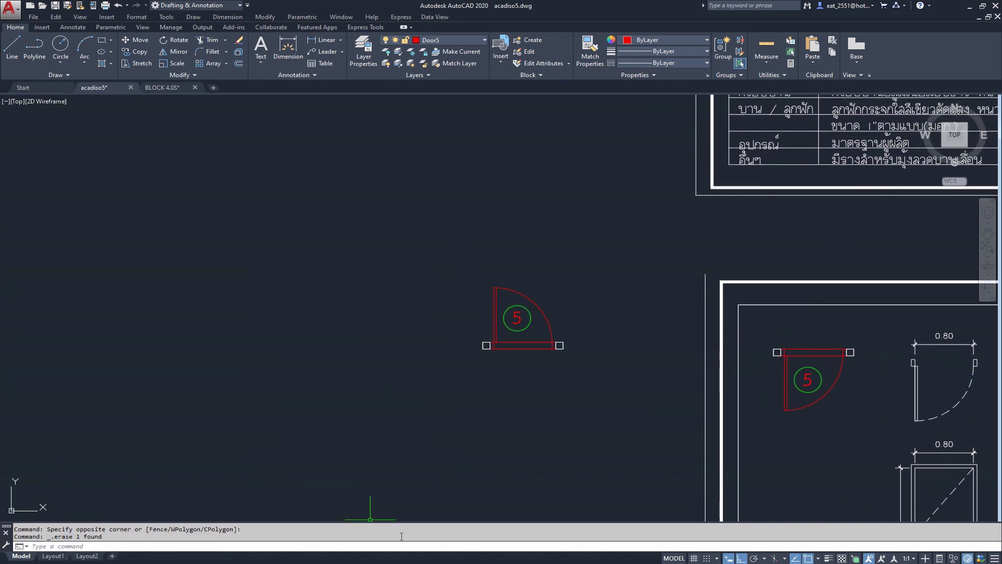
Step: Start copying door 5 with CO, using the middle of its frame as base point
{"action": "left_click", "coordinate": [441, 228]}
{"action": "left_click", "coordinate": [633, 368]}
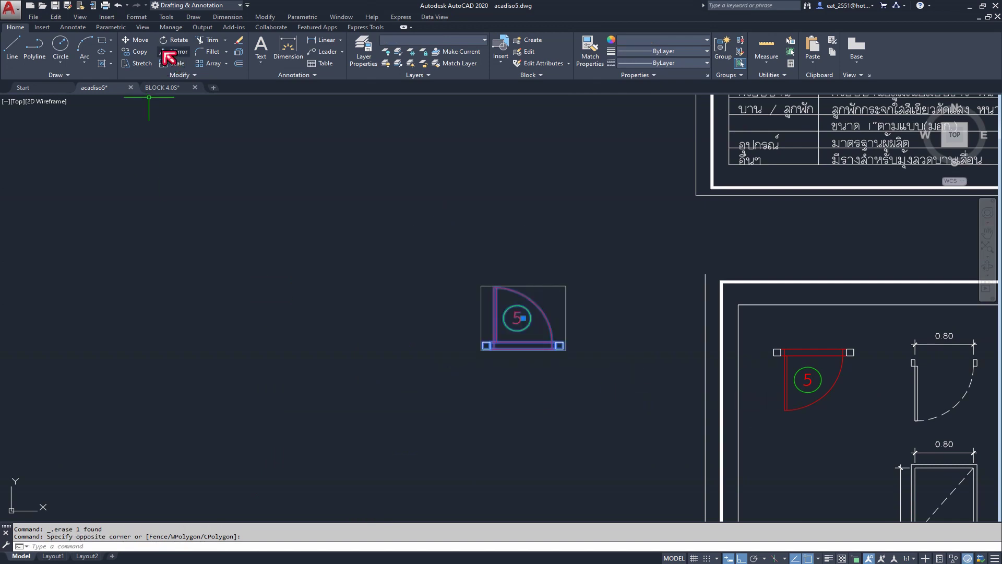
{"action": "type", "text": "co"}
{"action": "key", "text": "space"}
{"action": "scroll", "coordinate": [527, 339], "scroll_direction": "up", "scroll_amount": 4}
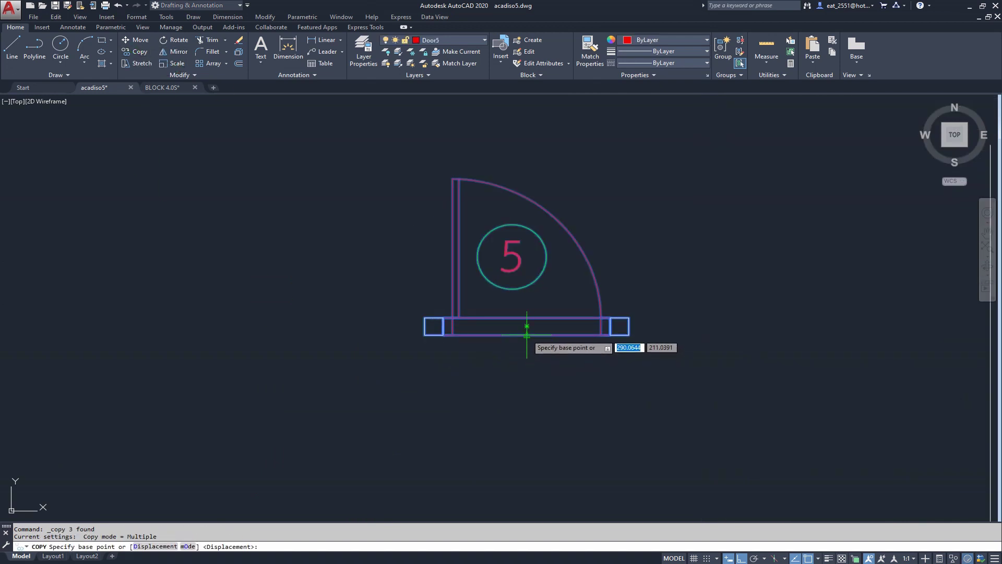
{"action": "scroll", "coordinate": [527, 334], "scroll_direction": "up", "scroll_amount": 2}
{"action": "scroll", "coordinate": [527, 337], "scroll_direction": "up", "scroll_amount": 4}
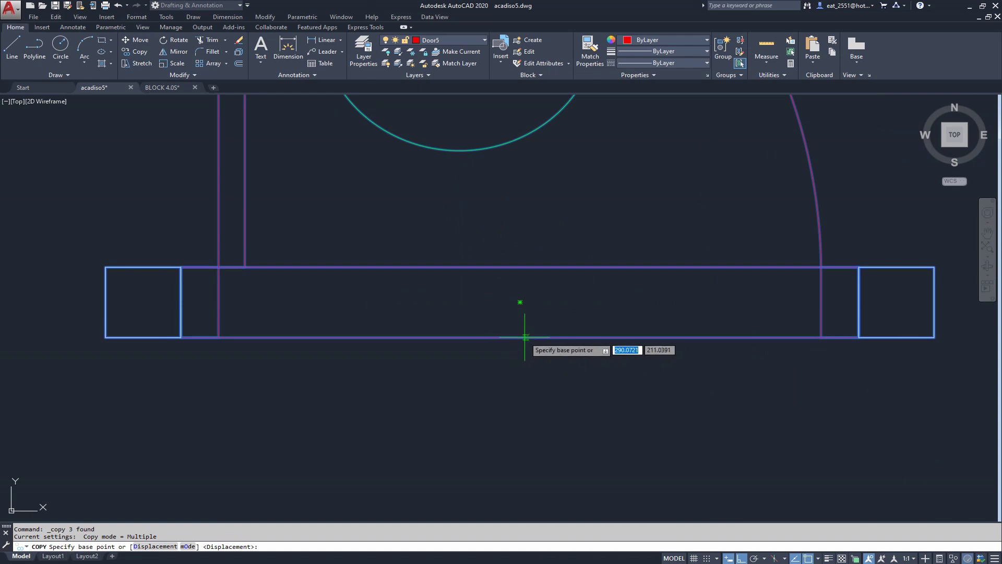
{"action": "left_click", "coordinate": [520, 338]}
Step: Place the copy with Mid Between 2 Points, centred between the hatched wall opening's two ends
{"action": "scroll", "coordinate": [577, 334], "scroll_direction": "down", "scroll_amount": 8}
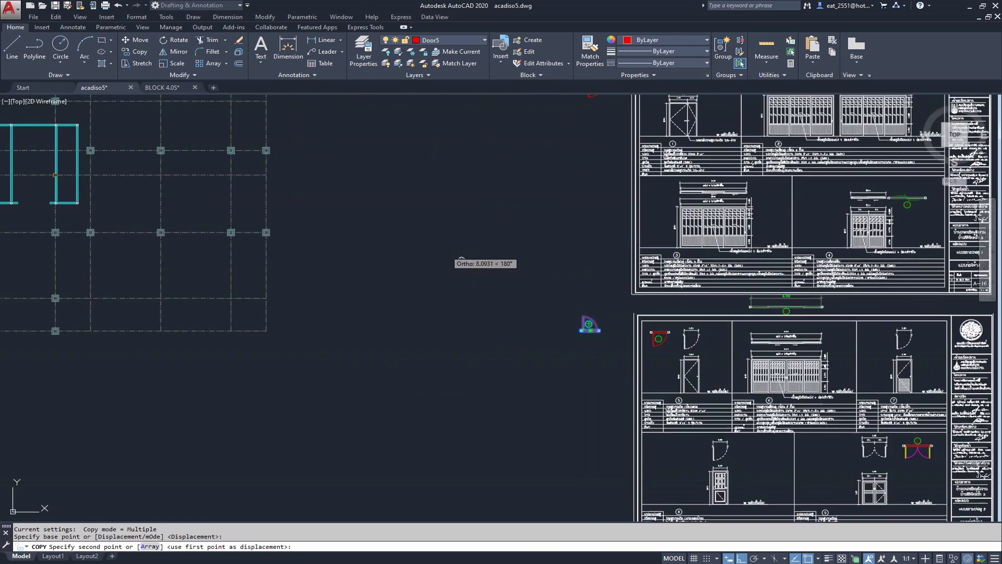
{"action": "scroll", "coordinate": [414, 296], "scroll_direction": "up", "scroll_amount": 4}
{"action": "scroll", "coordinate": [409, 301], "scroll_direction": "up", "scroll_amount": 4}
{"action": "middle_click_drag", "start_coordinate": [565, 270], "coordinate": [472, 288]}
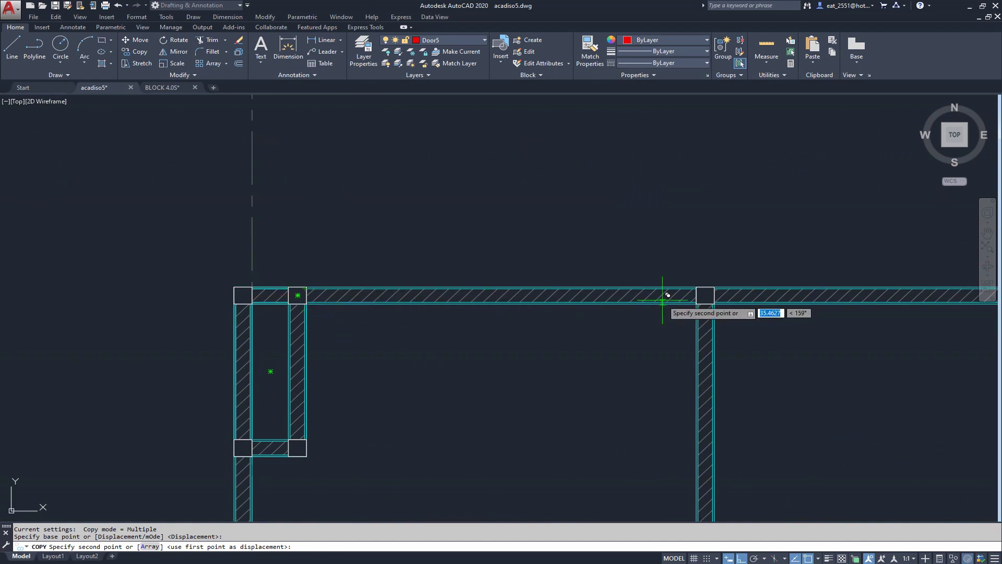
{"action": "scroll", "coordinate": [329, 291], "scroll_direction": "up", "scroll_amount": 6}
{"action": "scroll", "coordinate": [336, 293], "scroll_direction": "down", "scroll_amount": 3}
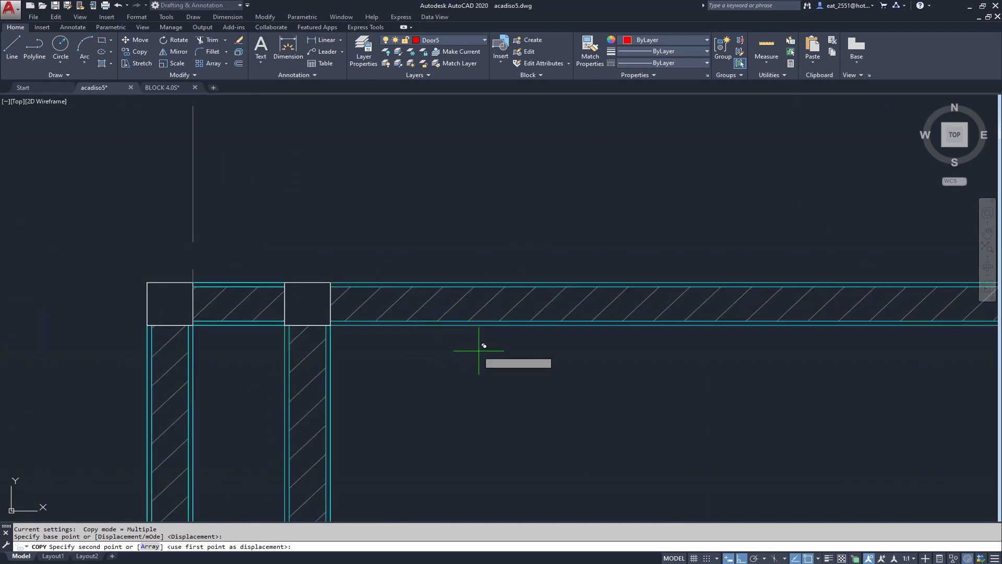
{"action": "right_click", "coordinate": [536, 370], "text": "shift"}
{"action": "left_click", "coordinate": [607, 148]}
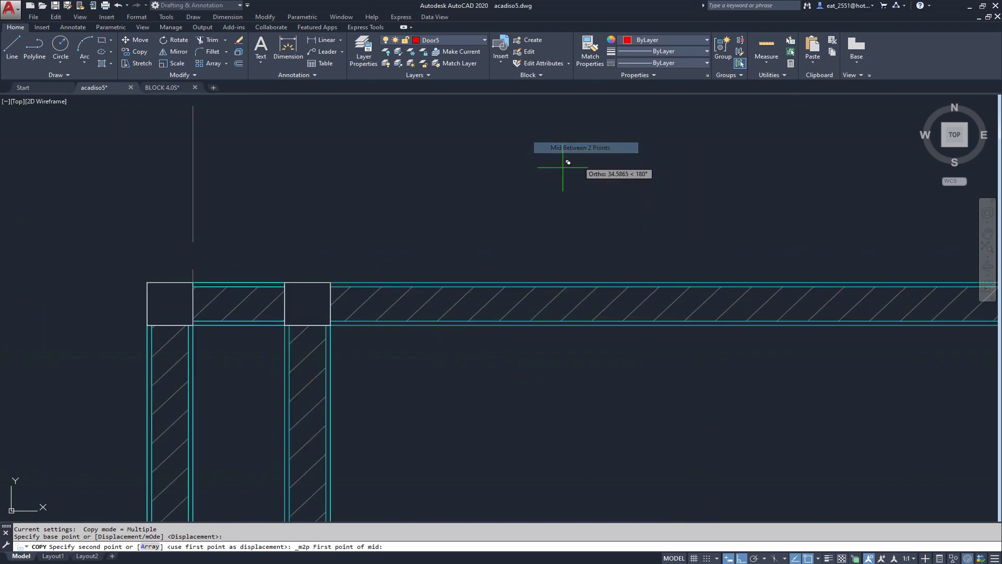
{"action": "scroll", "coordinate": [339, 327], "scroll_direction": "up", "scroll_amount": 4}
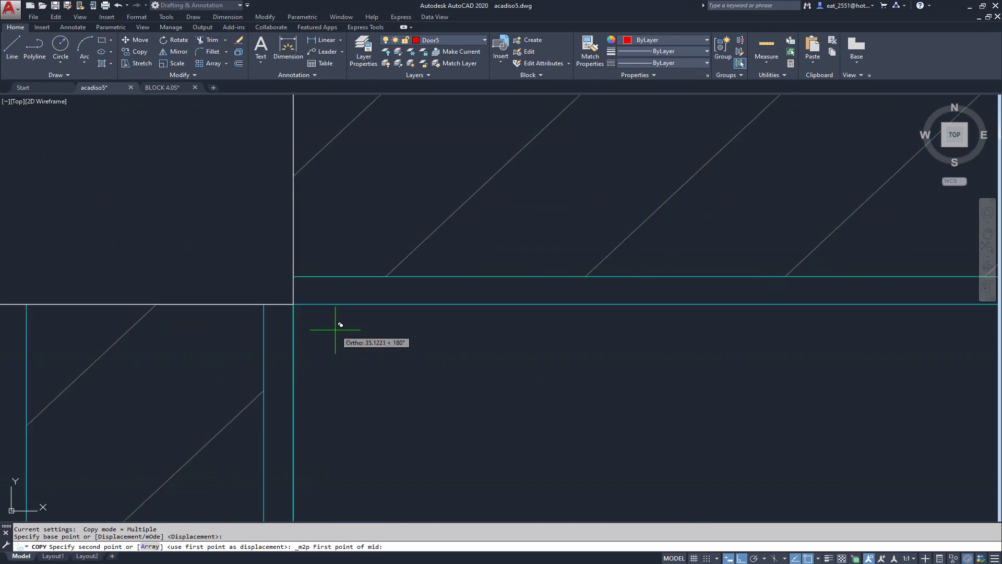
{"action": "left_click", "coordinate": [293, 304]}
{"action": "scroll", "coordinate": [281, 293], "scroll_direction": "down", "scroll_amount": 3}
{"action": "scroll", "coordinate": [295, 328], "scroll_direction": "down", "scroll_amount": 3}
{"action": "scroll", "coordinate": [577, 330], "scroll_direction": "down", "scroll_amount": 2}
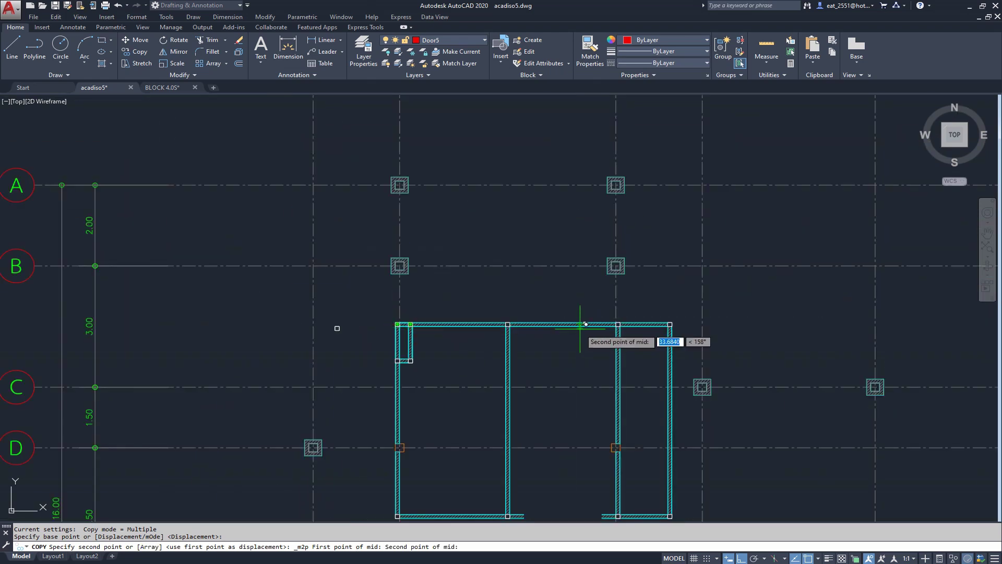
{"action": "scroll", "coordinate": [577, 331], "scroll_direction": "up", "scroll_amount": 5}
{"action": "scroll", "coordinate": [632, 284], "scroll_direction": "up", "scroll_amount": 2}
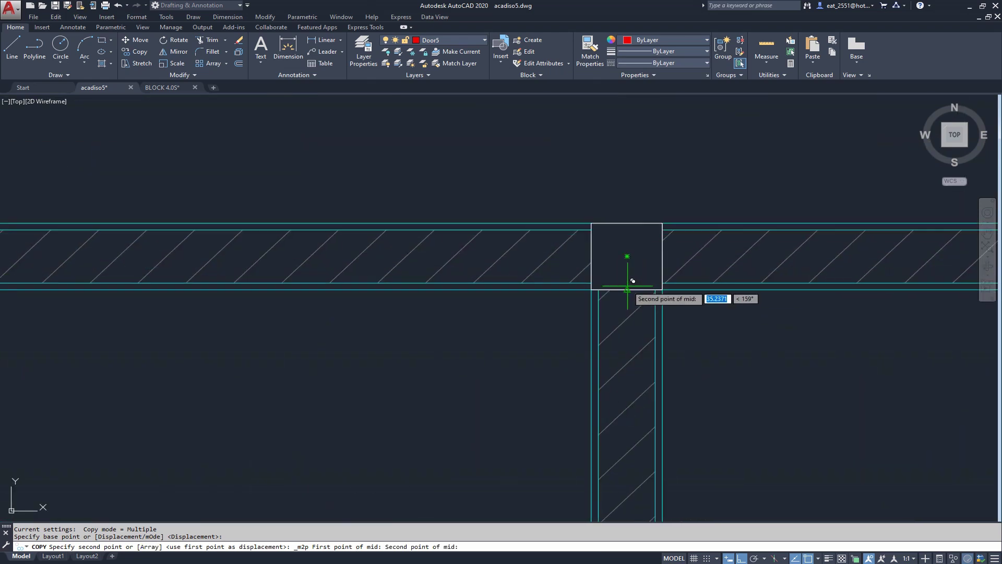
{"action": "left_click", "coordinate": [590, 284]}
{"action": "scroll", "coordinate": [631, 345], "scroll_direction": "down", "scroll_amount": 3}
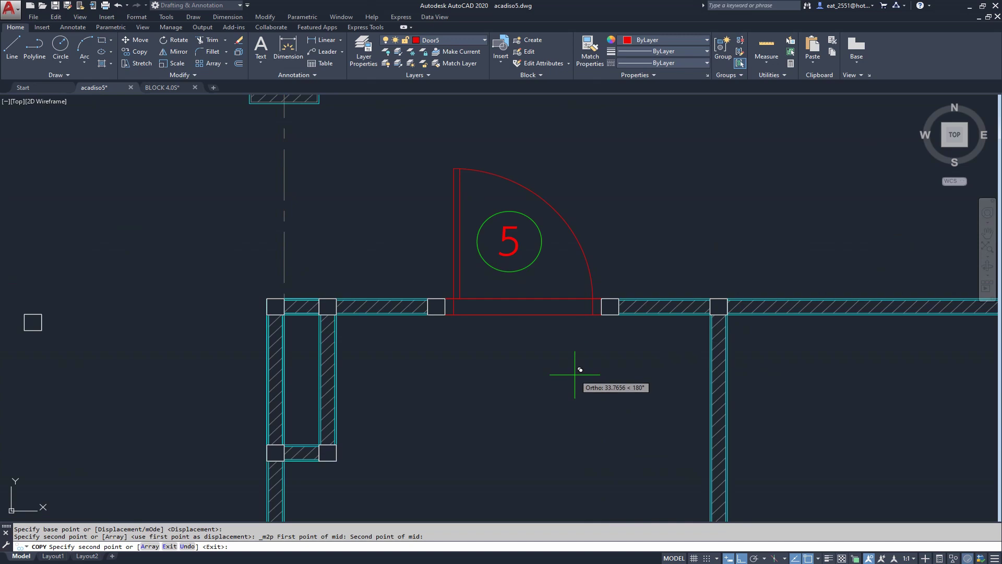
{"action": "key", "text": "Escape"}
{"action": "scroll", "coordinate": [425, 320], "scroll_direction": "up", "scroll_amount": 2}
{"action": "scroll", "coordinate": [509, 330], "scroll_direction": "up", "scroll_amount": 8}
{"action": "scroll", "coordinate": [509, 329], "scroll_direction": "down", "scroll_amount": 6}
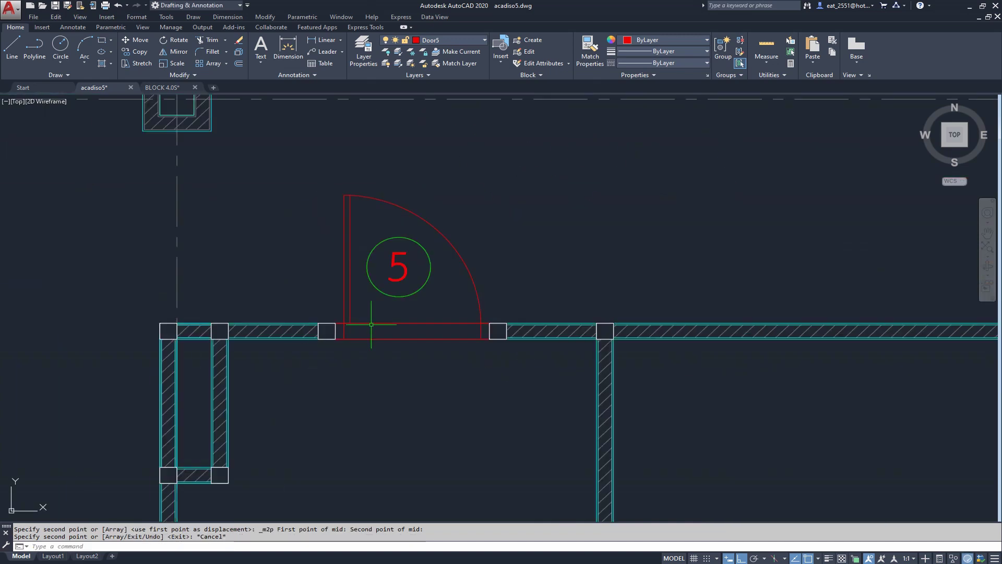
{"action": "scroll", "coordinate": [358, 323], "scroll_direction": "down", "scroll_amount": 2}
{"action": "scroll", "coordinate": [482, 290], "scroll_direction": "up", "scroll_amount": 1}
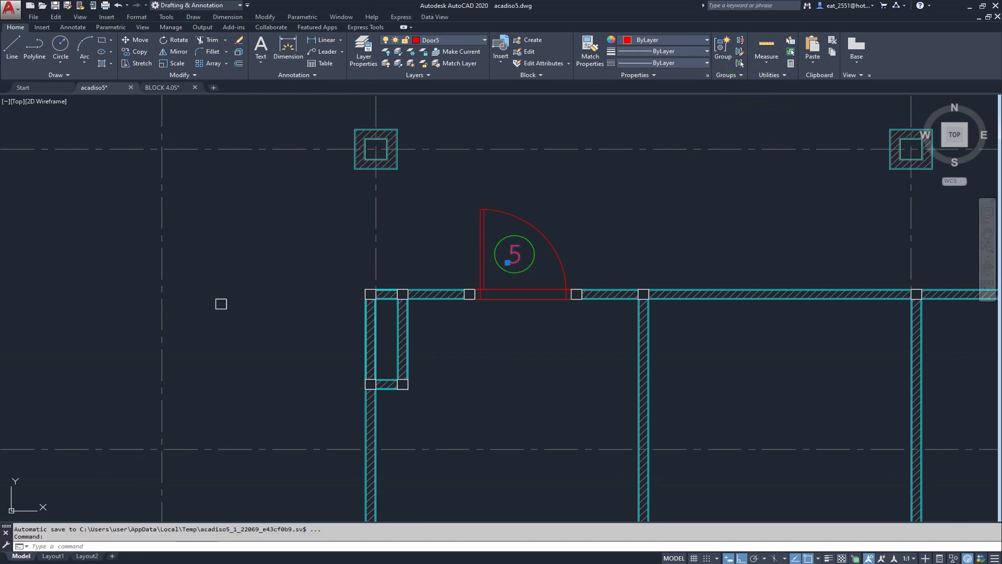
Step: Change the copied door's tag text from 5 to 8 and enable Group Selection
{"action": "double_click", "coordinate": [511, 258]}
{"action": "type", "text": "8"}
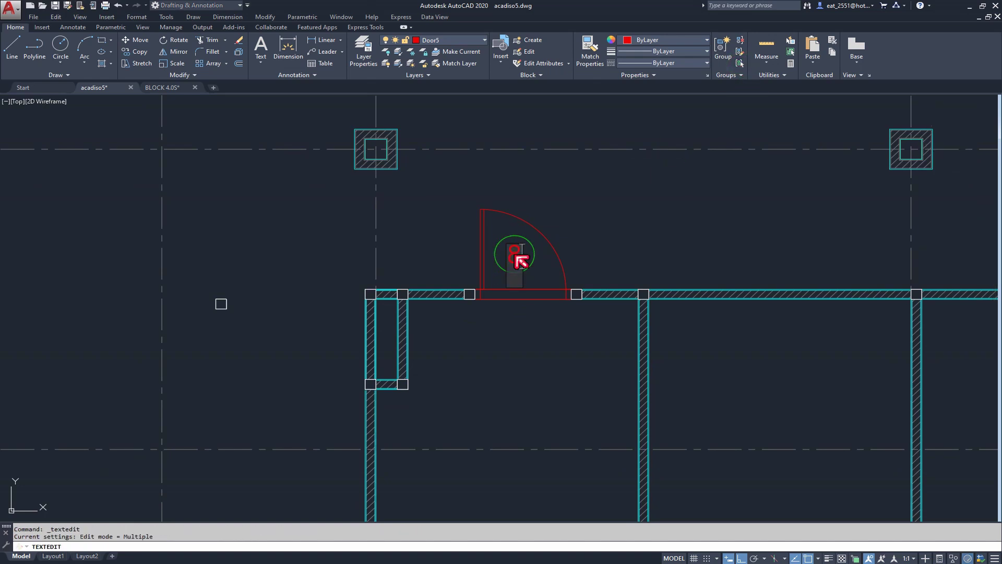
{"action": "left_click", "coordinate": [592, 364]}
{"action": "key", "text": "Escape"}
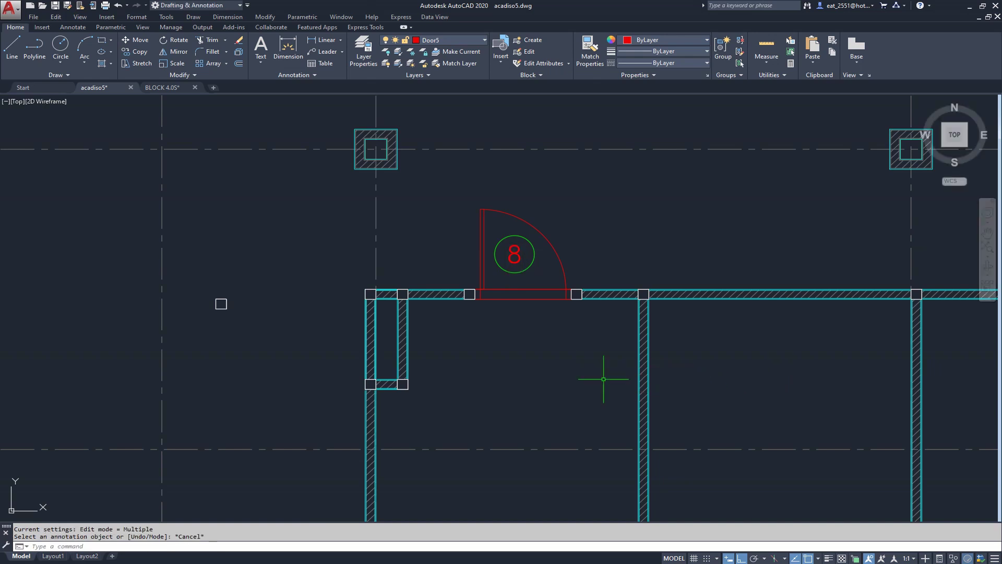
{"action": "left_click", "coordinate": [740, 63]}
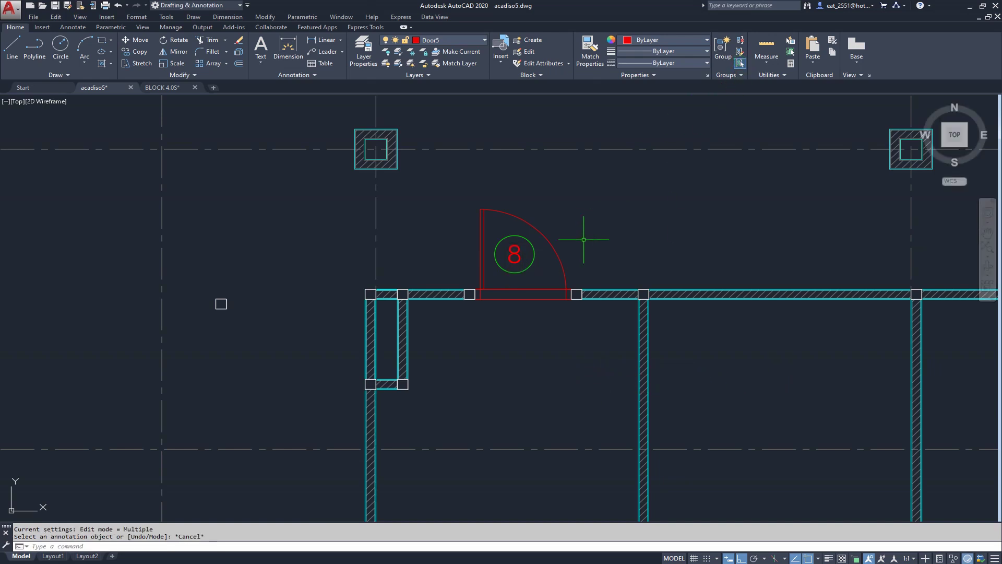
{"action": "left_click", "coordinate": [550, 249]}
{"action": "key", "text": "Escape"}
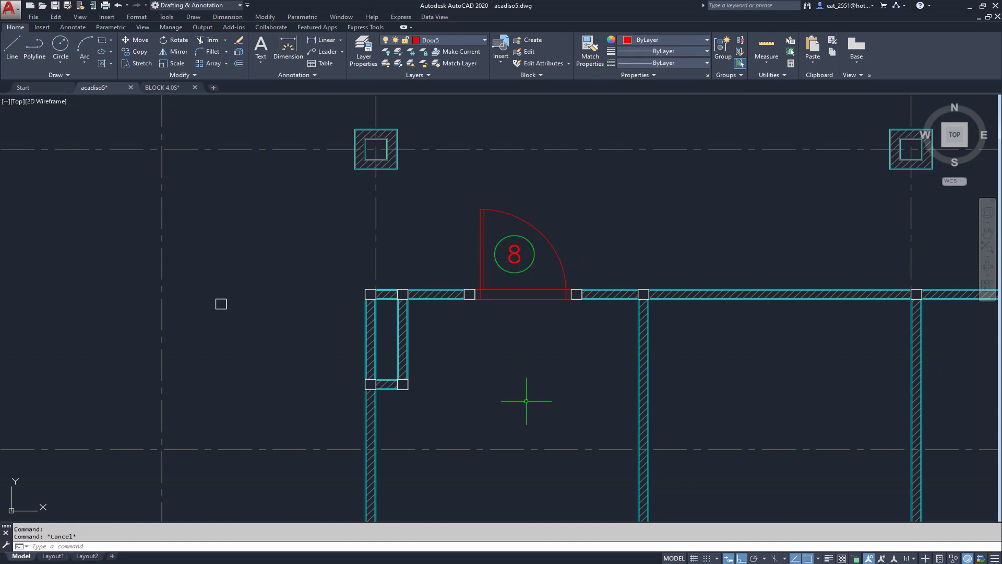
Step: Delete the leftover hatch pieces beside the wall opening
{"action": "scroll", "coordinate": [509, 384], "scroll_direction": "down", "scroll_amount": 5}
{"action": "scroll", "coordinate": [513, 365], "scroll_direction": "up", "scroll_amount": 2}
{"action": "scroll", "coordinate": [522, 371], "scroll_direction": "up", "scroll_amount": 2}
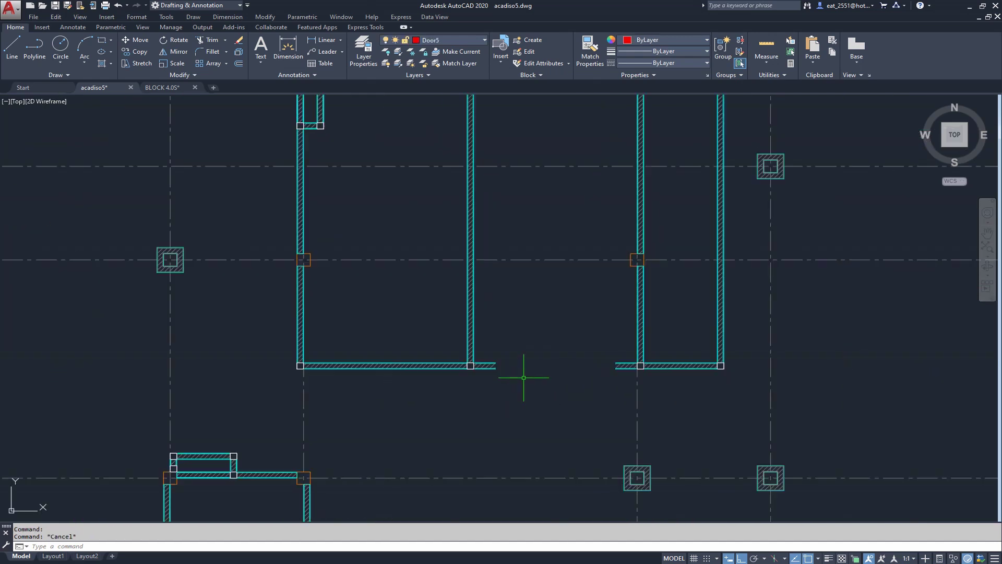
{"action": "scroll", "coordinate": [526, 374], "scroll_direction": "up", "scroll_amount": 2}
{"action": "scroll", "coordinate": [652, 388], "scroll_direction": "up", "scroll_amount": 2}
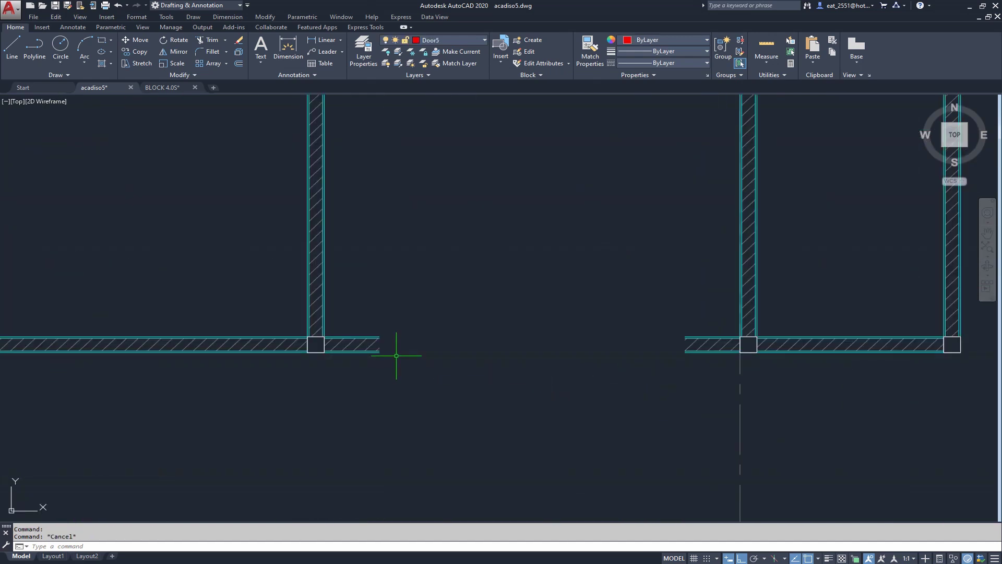
{"action": "scroll", "coordinate": [370, 349], "scroll_direction": "up", "scroll_amount": 2}
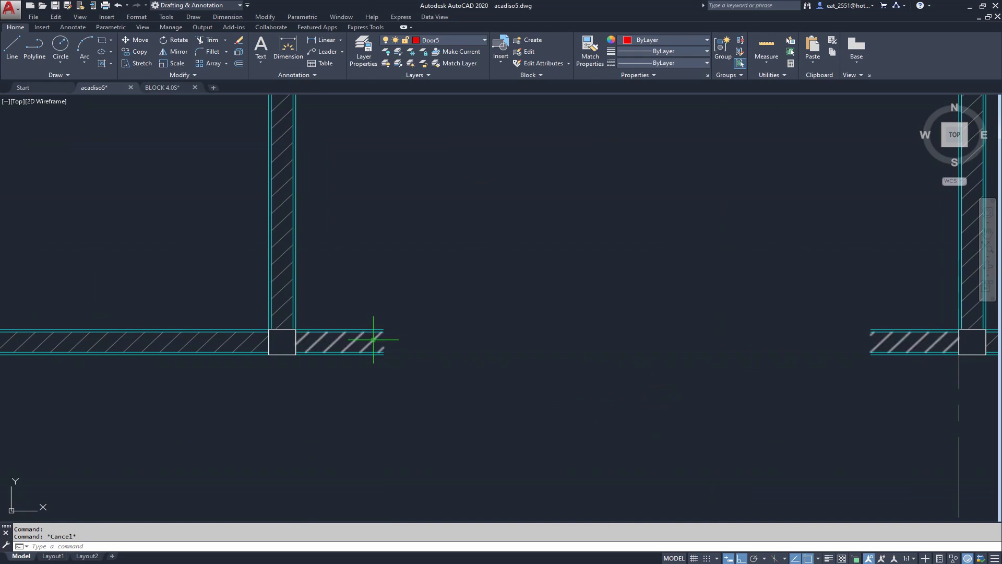
{"action": "left_click", "coordinate": [373, 339]}
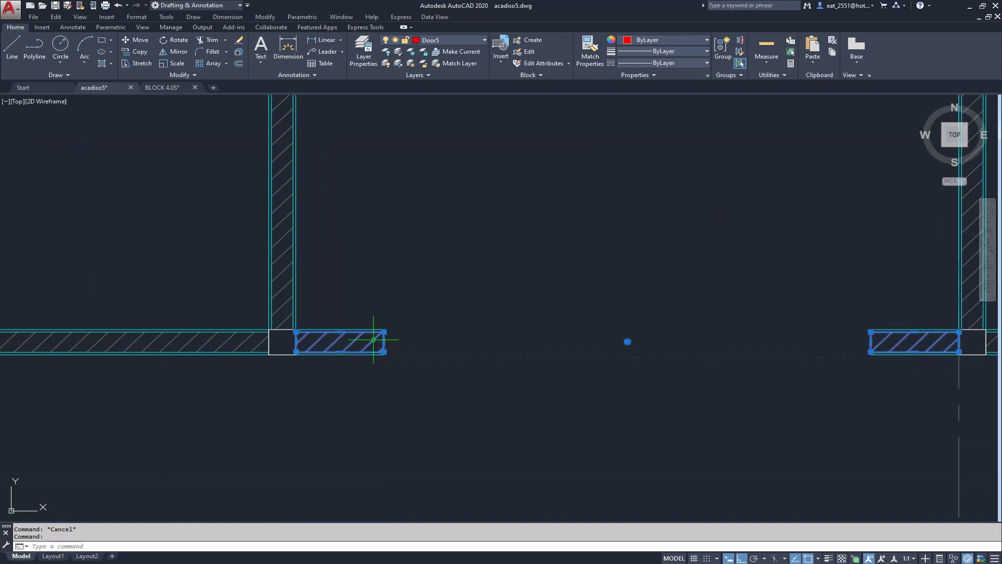
{"action": "key", "text": "Delete"}
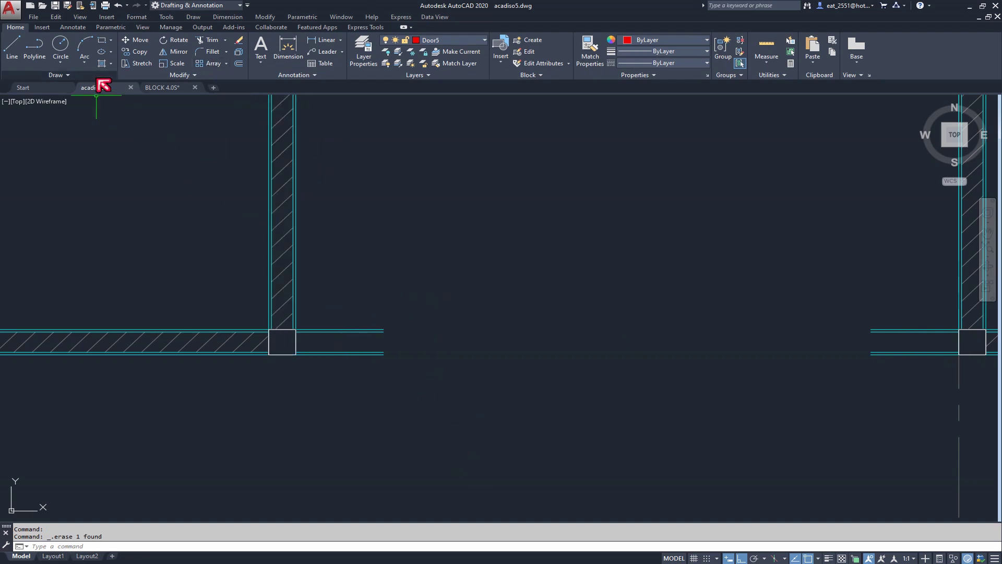
Step: Extend the lower wall lines across the opening to the next column
{"action": "left_click", "coordinate": [225, 41]}
{"action": "left_click", "coordinate": [226, 80]}
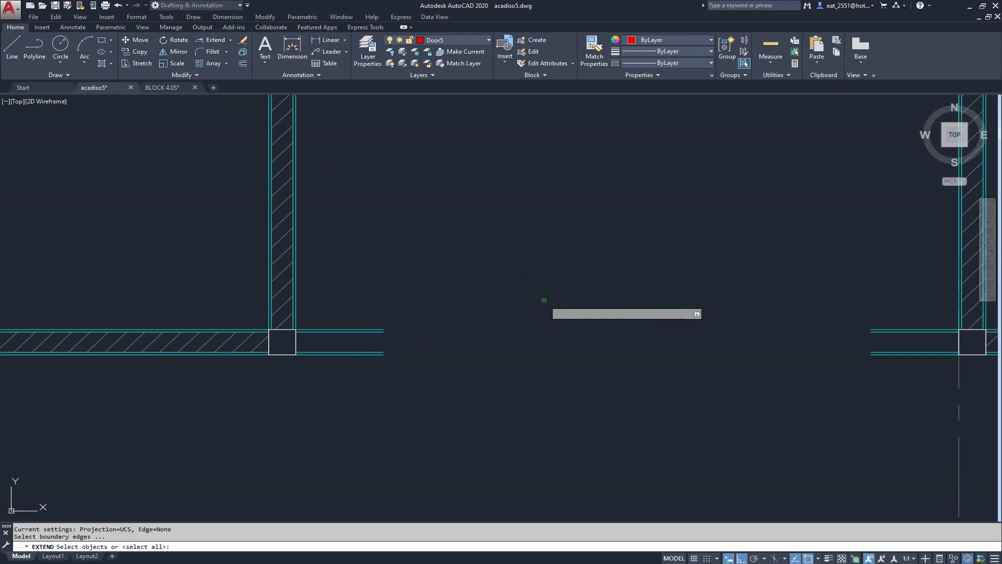
{"action": "left_click_drag", "start_coordinate": [452, 280], "coordinate": [370, 412]}
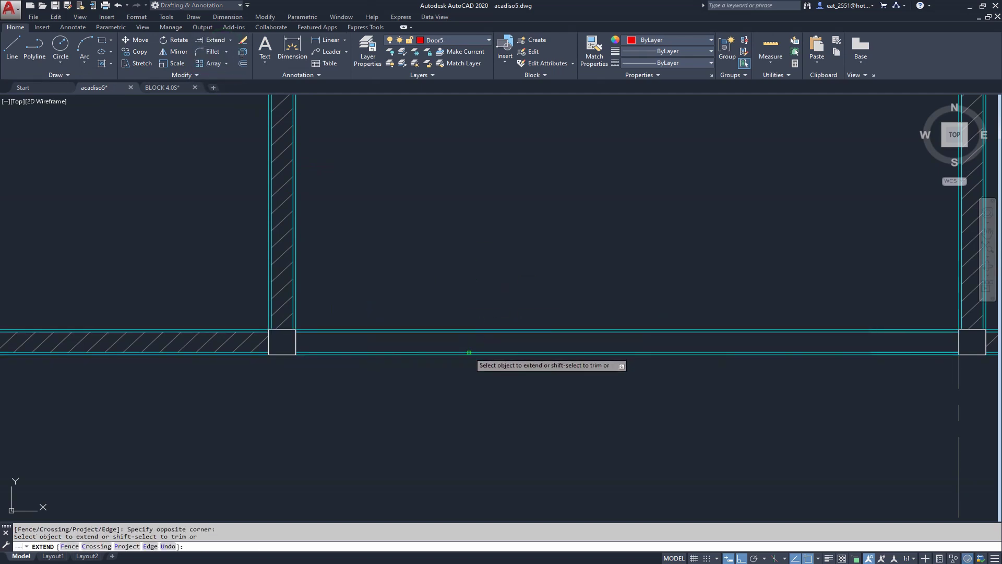
{"action": "scroll", "coordinate": [478, 343], "scroll_direction": "down", "scroll_amount": 3}
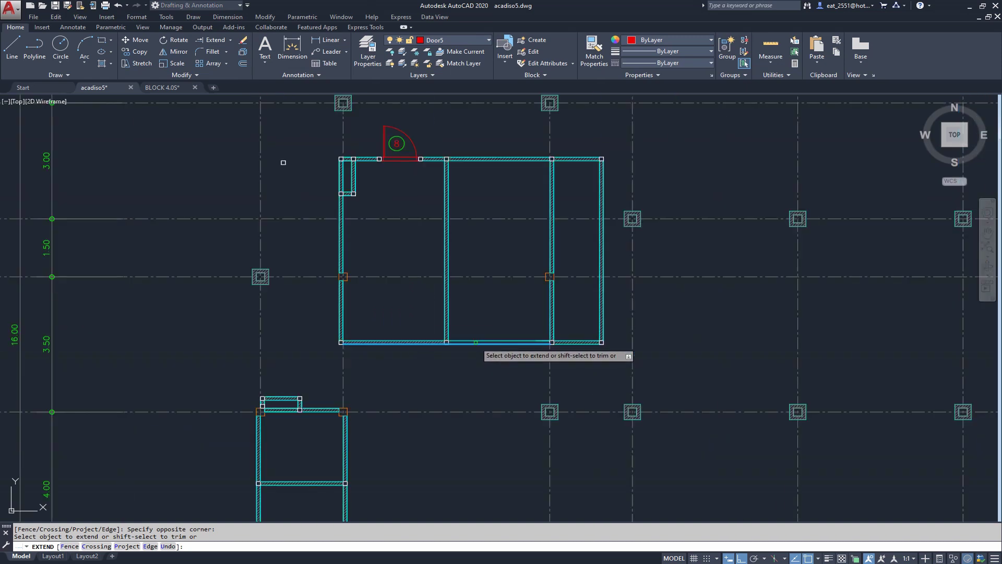
{"action": "scroll", "coordinate": [475, 343], "scroll_direction": "up", "scroll_amount": 3}
{"action": "scroll", "coordinate": [467, 342], "scroll_direction": "up", "scroll_amount": 2}
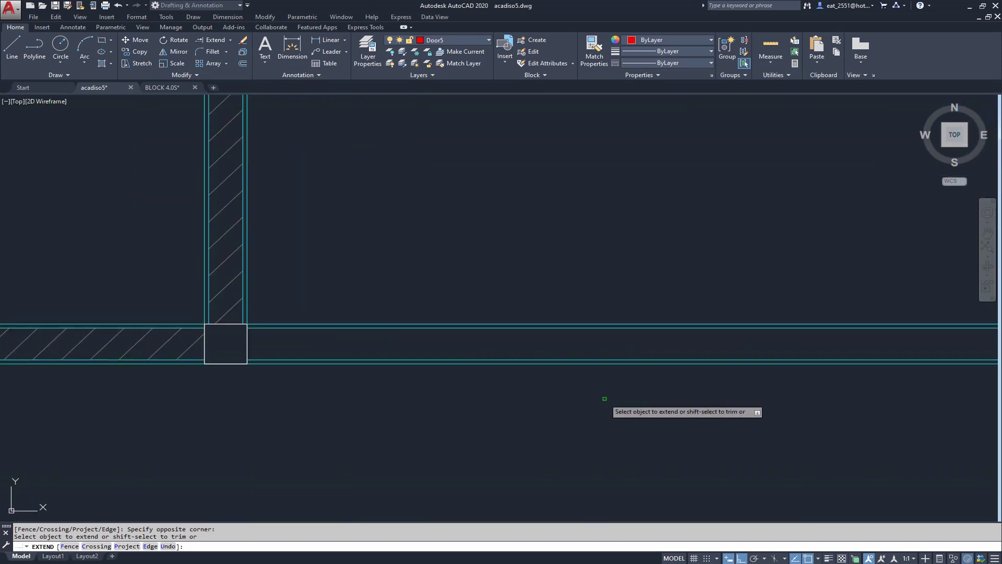
{"action": "key", "text": "Escape"}
{"action": "scroll", "coordinate": [400, 306], "scroll_direction": "down", "scroll_amount": 4}
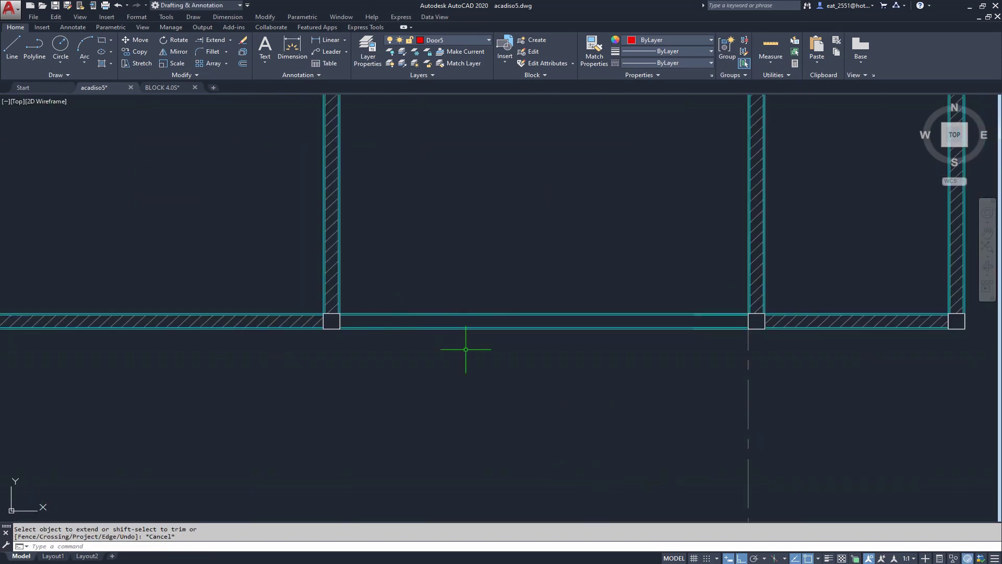
{"action": "left_click", "coordinate": [101, 63]}
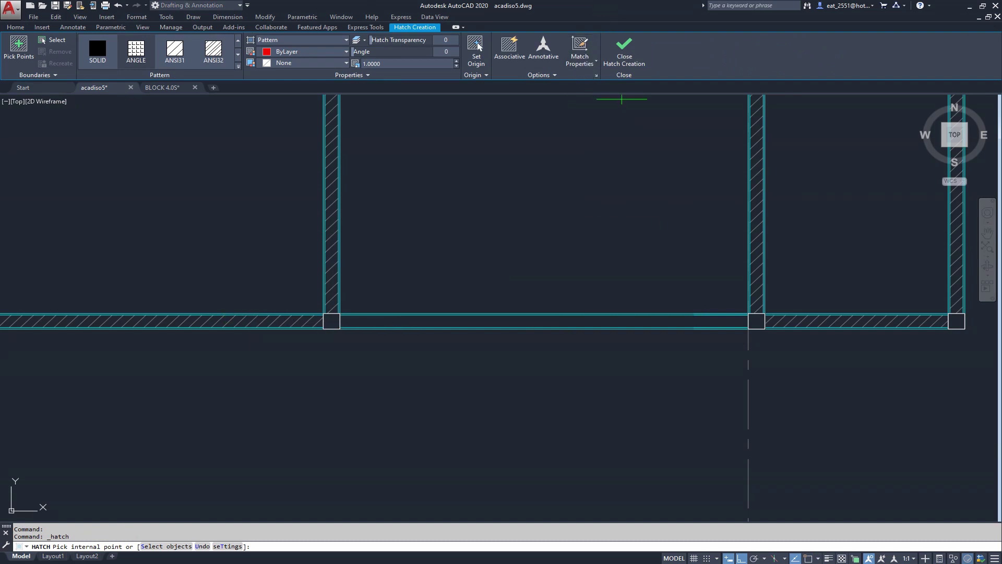
Step: Hatch the wall strip between the columns associatively, matching the existing diagonal wall hatch
{"action": "left_click", "coordinate": [511, 50]}
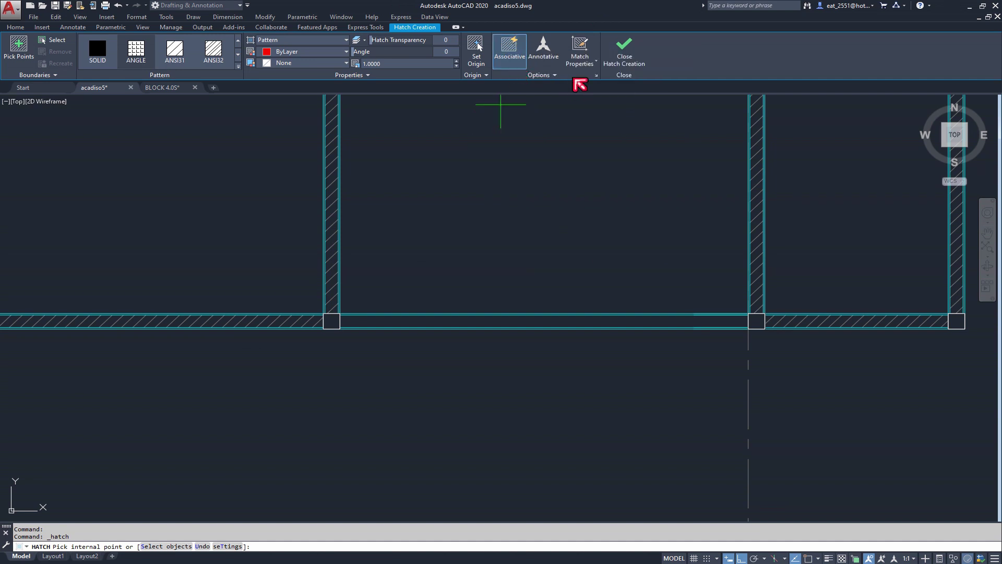
{"action": "left_click", "coordinate": [579, 50]}
{"action": "left_click", "coordinate": [300, 320]}
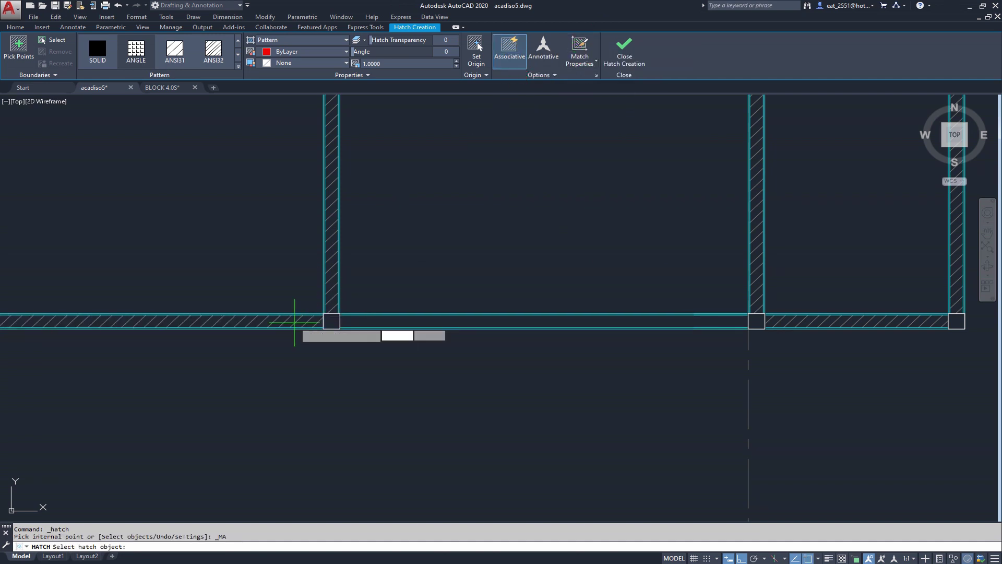
{"action": "left_click", "coordinate": [440, 322]}
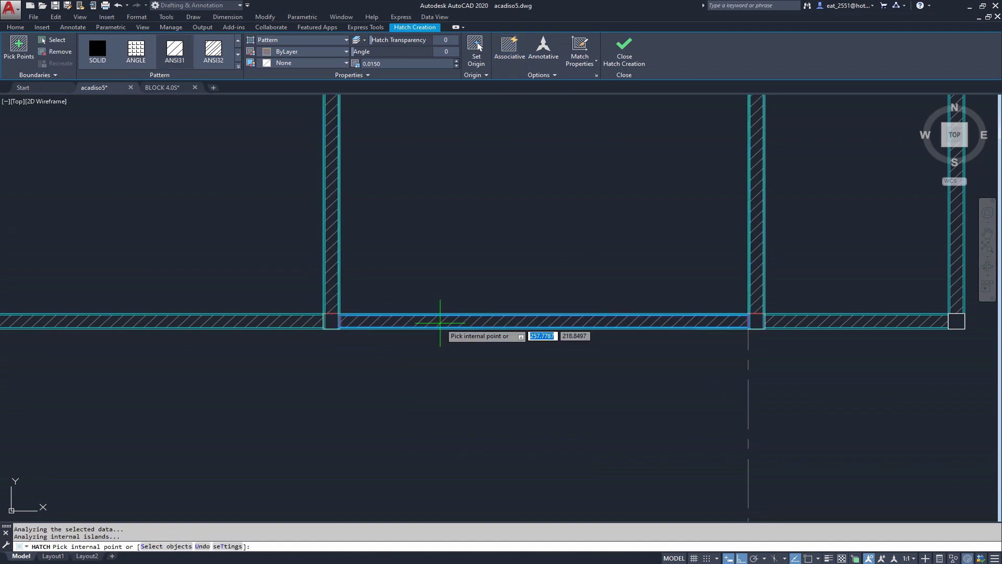
{"action": "key", "text": "Return"}
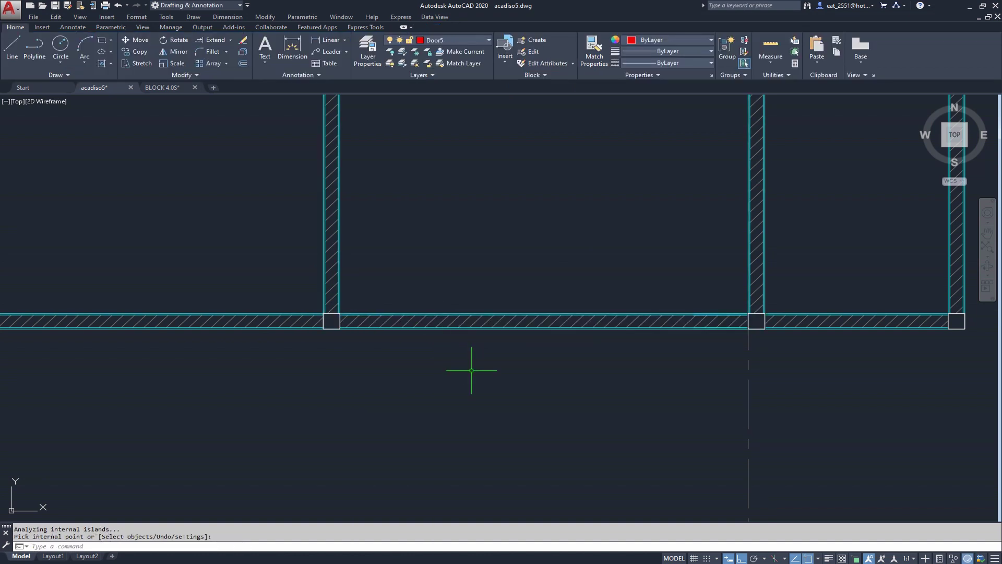
{"action": "scroll", "coordinate": [504, 396], "scroll_direction": "down", "scroll_amount": 2}
{"action": "scroll", "coordinate": [518, 386], "scroll_direction": "down", "scroll_amount": 2}
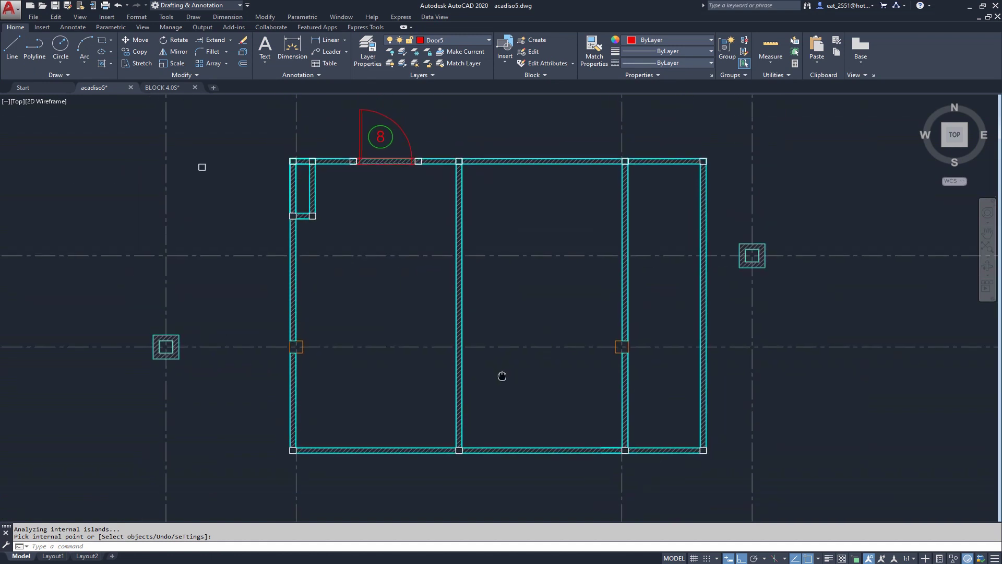
{"action": "scroll", "coordinate": [358, 152], "scroll_direction": "up", "scroll_amount": 3}
{"action": "scroll", "coordinate": [420, 202], "scroll_direction": "up", "scroll_amount": 2}
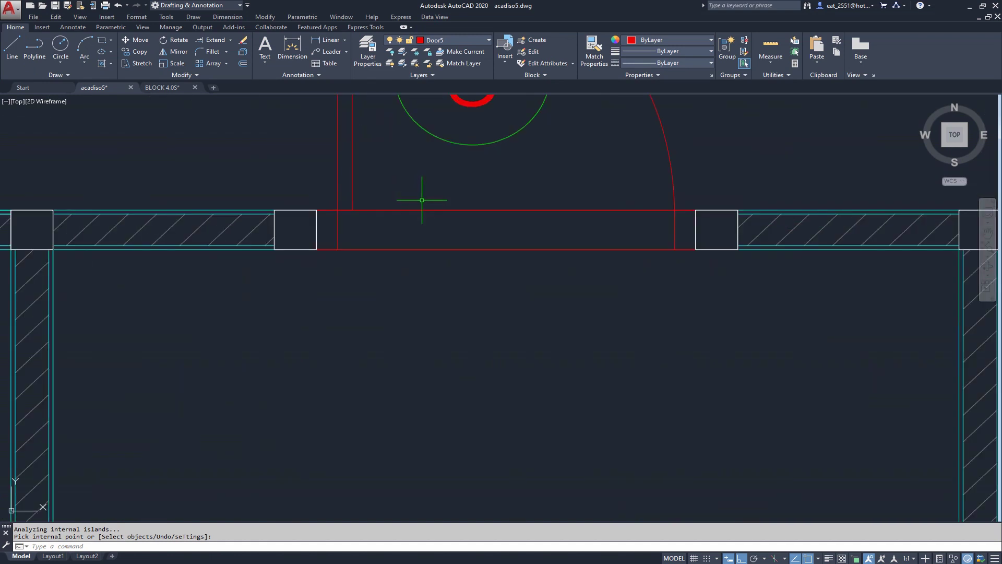
{"action": "scroll", "coordinate": [430, 209], "scroll_direction": "up", "scroll_amount": 2}
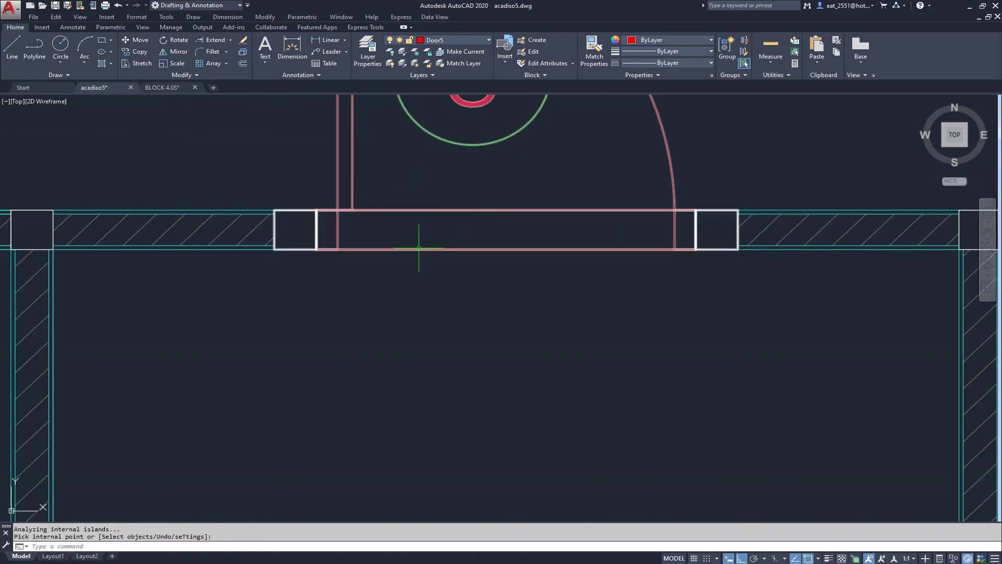
{"action": "scroll", "coordinate": [419, 248], "scroll_direction": "down", "scroll_amount": 3}
{"action": "scroll", "coordinate": [418, 248], "scroll_direction": "down", "scroll_amount": 5}
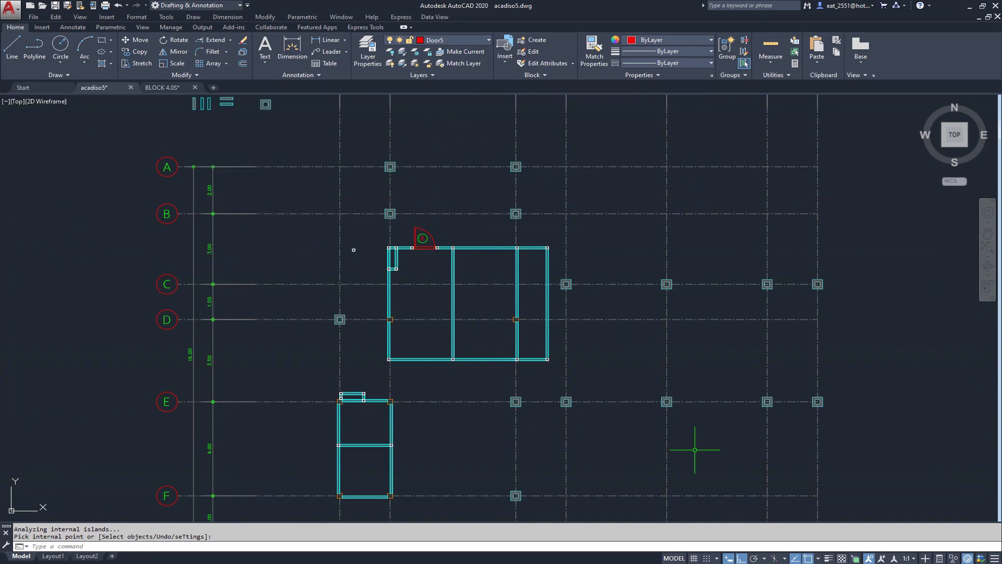
{"action": "scroll", "coordinate": [481, 217], "scroll_direction": "down", "scroll_amount": 4}
{"action": "middle_click_drag", "start_coordinate": [598, 264], "coordinate": [441, 254]}
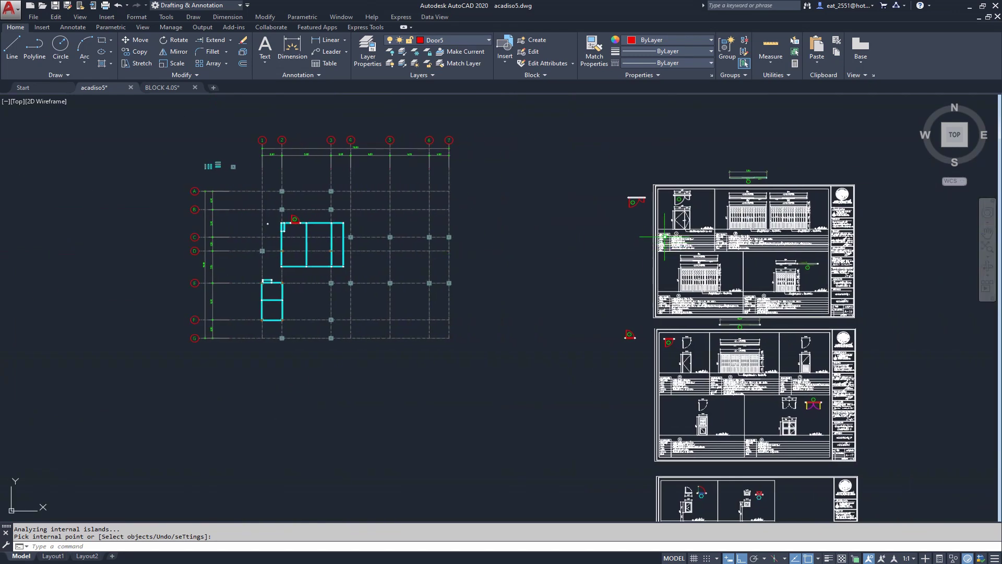
{"action": "scroll", "coordinate": [672, 219], "scroll_direction": "up", "scroll_amount": 3}
{"action": "scroll", "coordinate": [576, 204], "scroll_direction": "up", "scroll_amount": 5}
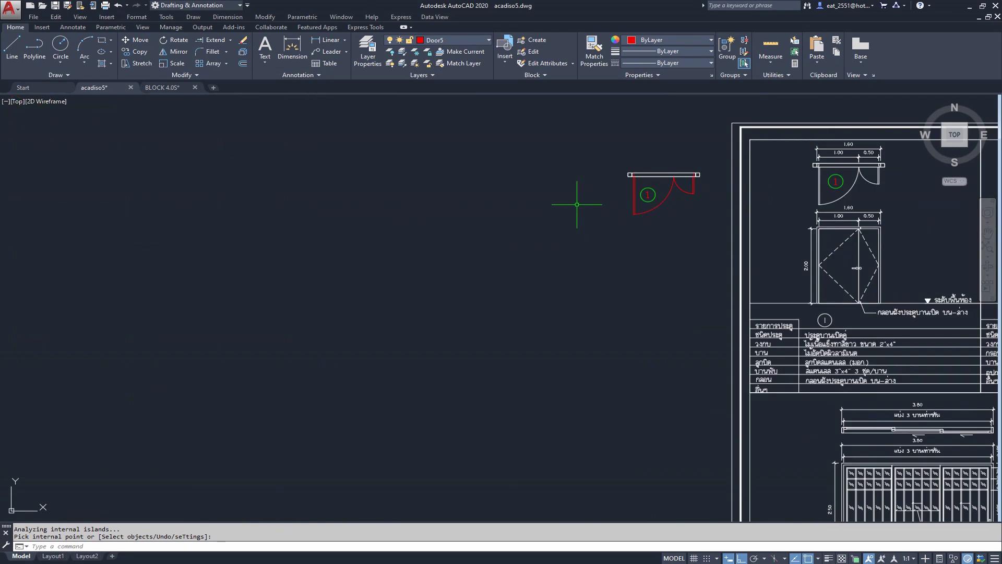
{"action": "scroll", "coordinate": [579, 199], "scroll_direction": "down", "scroll_amount": 4}
{"action": "middle_click_drag", "start_coordinate": [98, 252], "coordinate": [386, 239]}
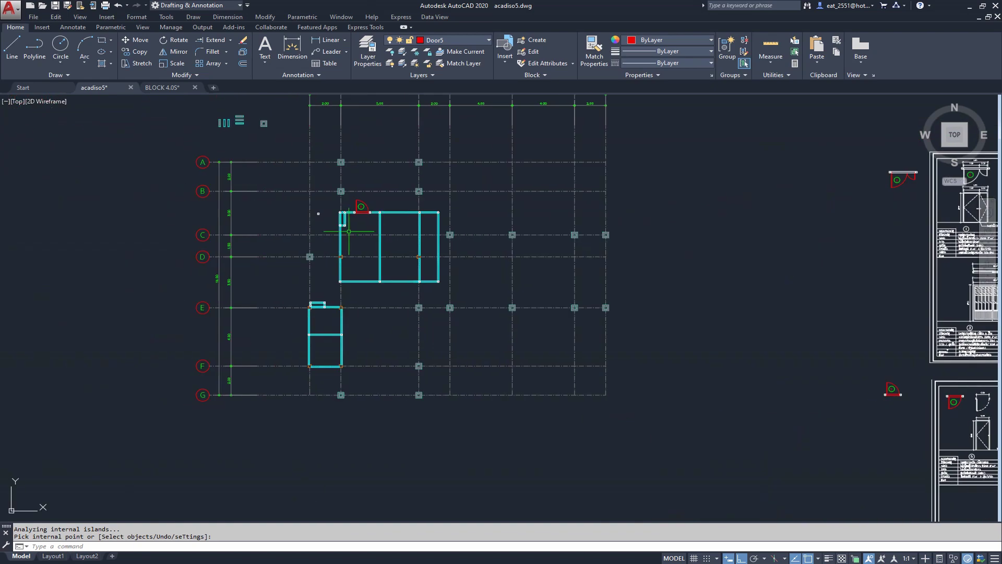
{"action": "scroll", "coordinate": [372, 295], "scroll_direction": "up", "scroll_amount": 6}
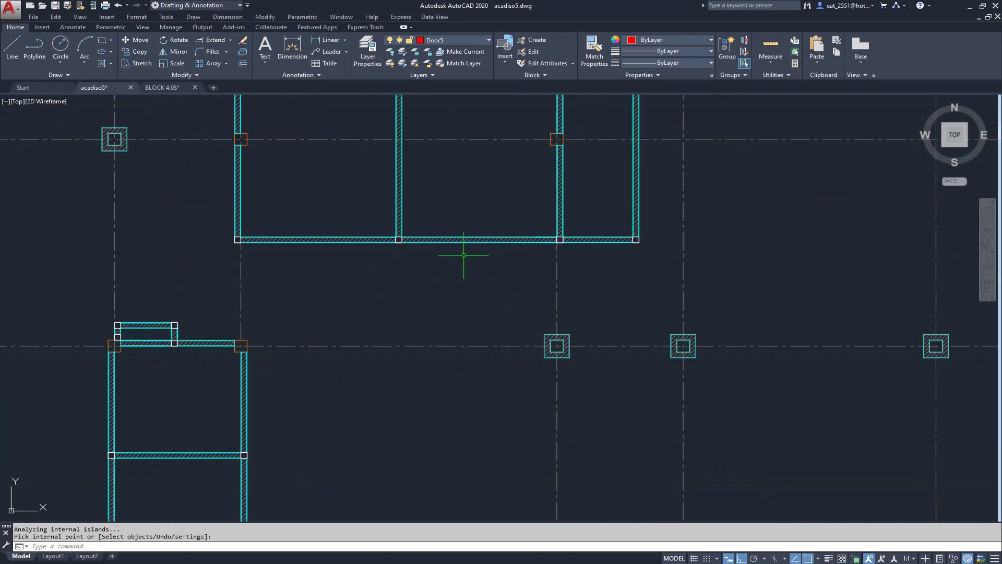
{"action": "scroll", "coordinate": [342, 250], "scroll_direction": "down", "scroll_amount": 6}
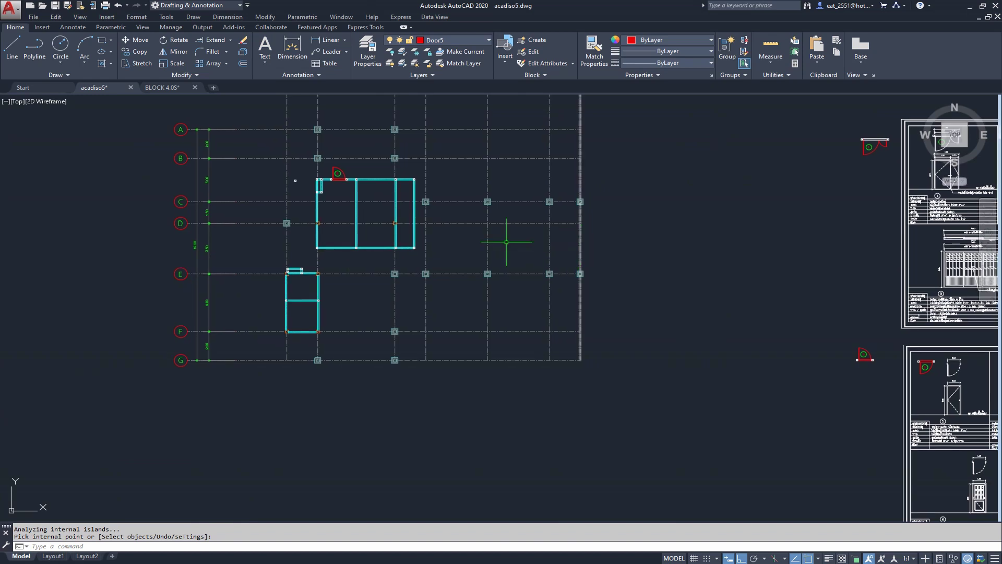
{"action": "scroll", "coordinate": [418, 235], "scroll_direction": "up", "scroll_amount": 2}
{"action": "scroll", "coordinate": [364, 214], "scroll_direction": "up", "scroll_amount": 4}
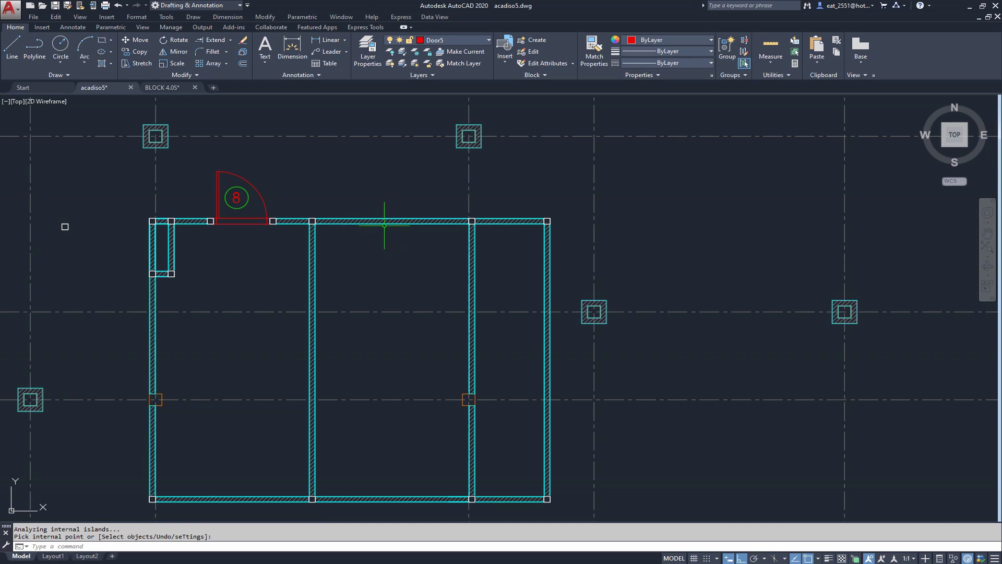
{"action": "scroll", "coordinate": [519, 222], "scroll_direction": "up", "scroll_amount": 3}
{"action": "scroll", "coordinate": [518, 219], "scroll_direction": "up", "scroll_amount": 2}
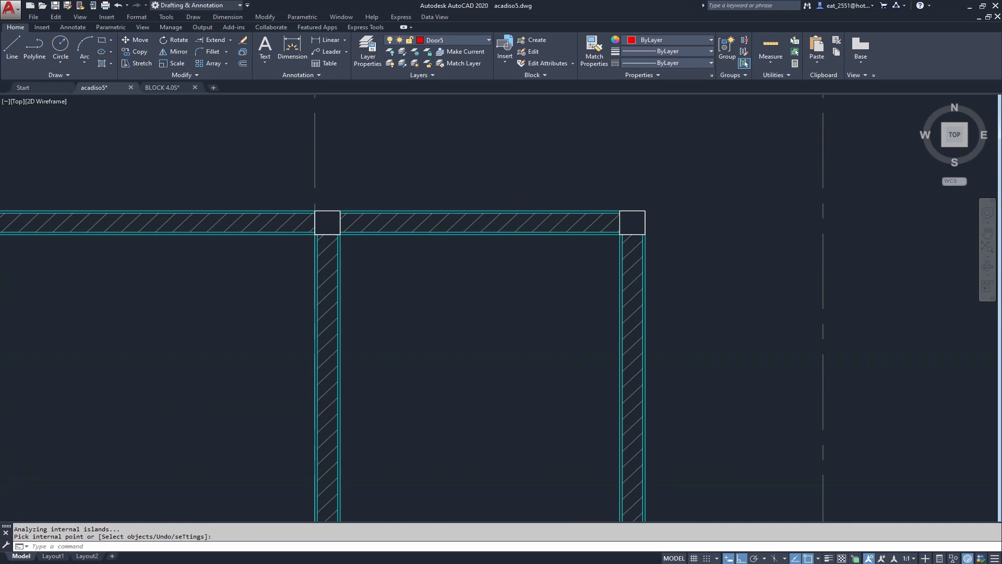
{"action": "scroll", "coordinate": [518, 220], "scroll_direction": "down", "scroll_amount": 8}
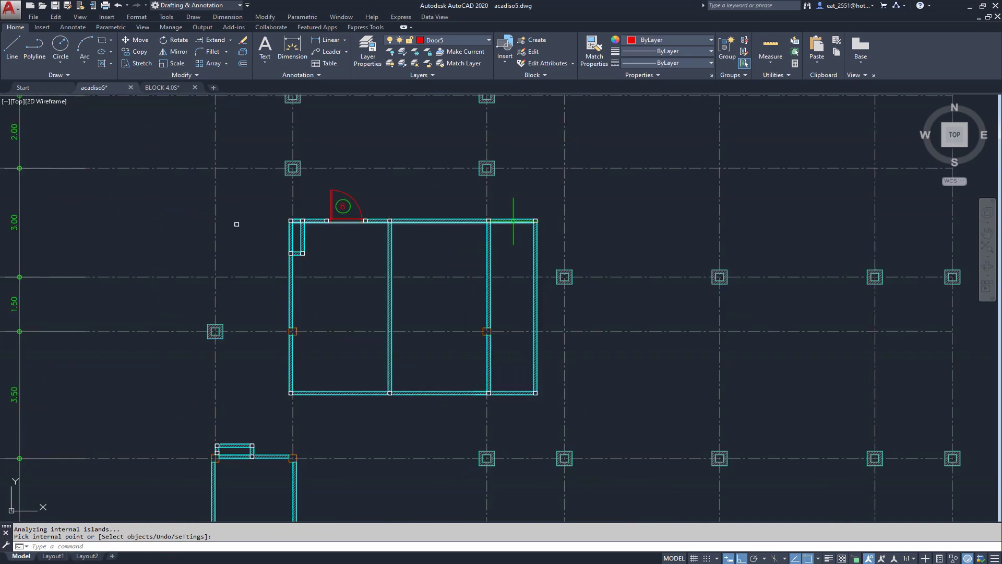
{"action": "scroll", "coordinate": [513, 219], "scroll_direction": "up", "scroll_amount": 5}
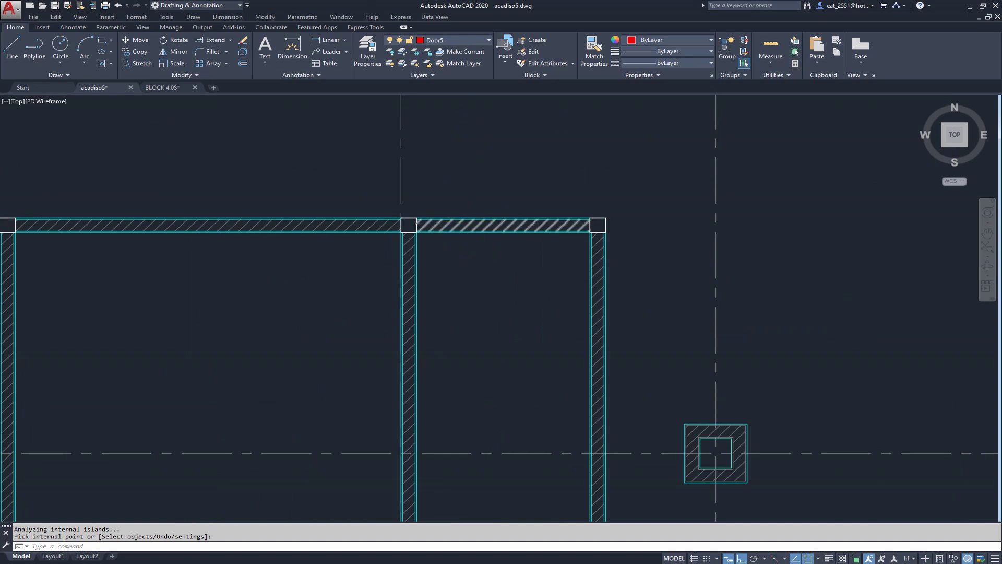
{"action": "scroll", "coordinate": [455, 218], "scroll_direction": "down", "scroll_amount": 5}
{"action": "middle_click_drag", "start_coordinate": [732, 428], "coordinate": [536, 347]}
{"action": "scroll", "coordinate": [536, 347], "scroll_direction": "down", "scroll_amount": 5}
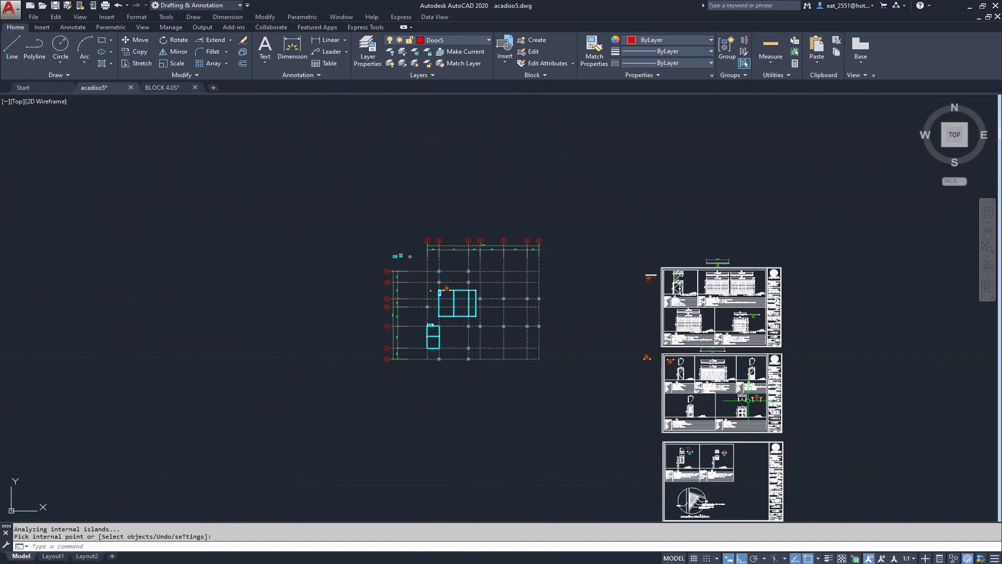
{"action": "middle_click_drag", "start_coordinate": [748, 400], "coordinate": [732, 363]}
Step: Finish the hatch, then start copying door block 1 from a base point on the door
{"action": "scroll", "coordinate": [582, 321], "scroll_direction": "up", "scroll_amount": 5}
{"action": "scroll", "coordinate": [582, 321], "scroll_direction": "up", "scroll_amount": 3}
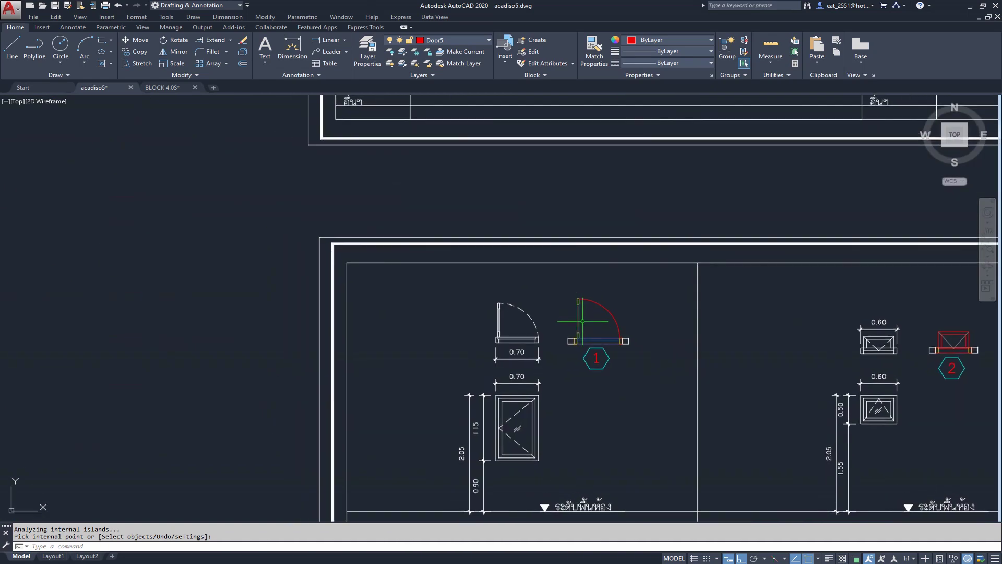
{"action": "key", "text": "Return"}
{"action": "left_click", "coordinate": [582, 321]}
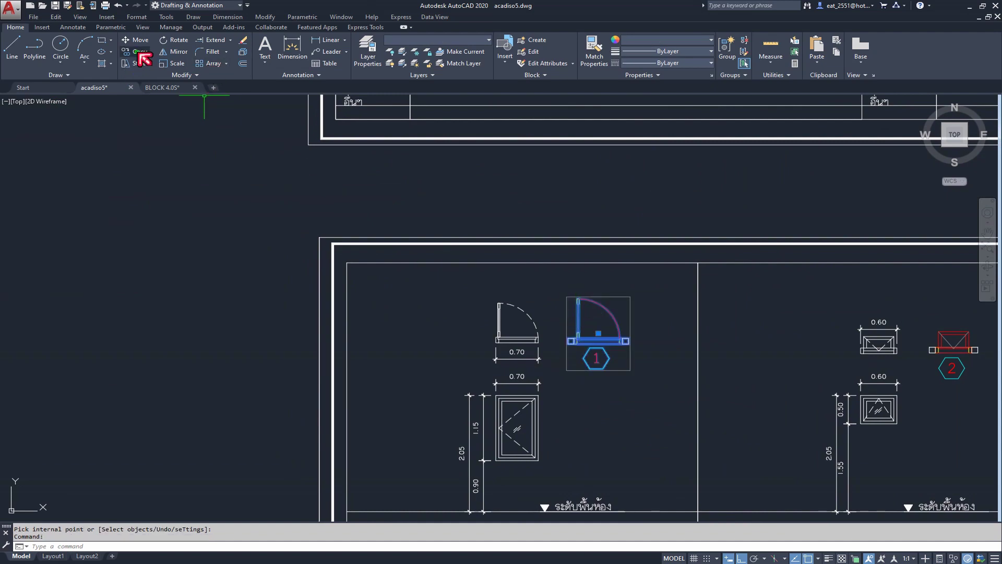
{"action": "left_click", "coordinate": [139, 53]}
{"action": "left_click", "coordinate": [598, 333]}
Step: Place the door 1 copy on the floor plan beside the hatched walls, Ortho off
{"action": "scroll", "coordinate": [571, 329], "scroll_direction": "down", "scroll_amount": 8}
{"action": "middle_click_drag", "start_coordinate": [472, 327], "coordinate": [398, 327]}
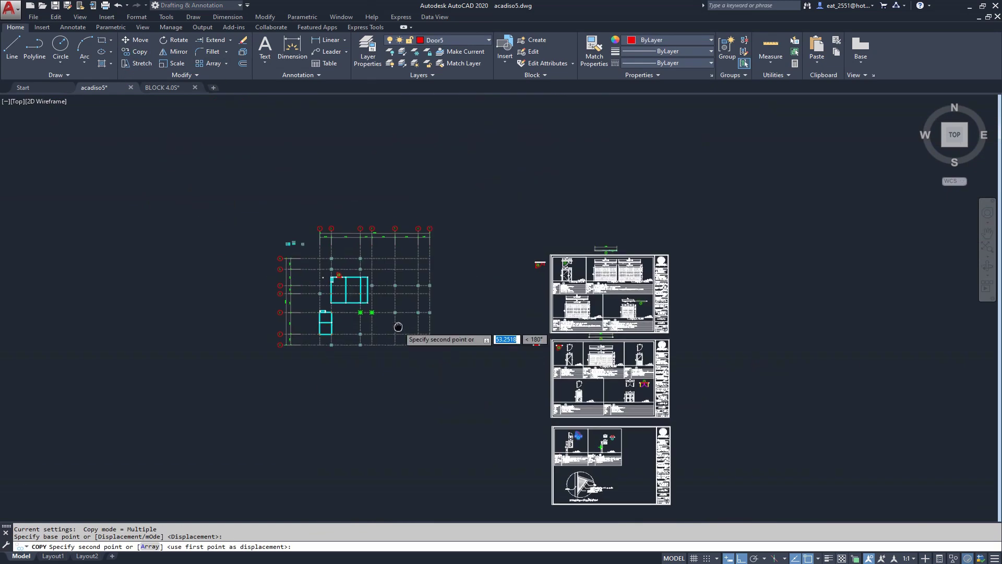
{"action": "key", "text": "F8"}
{"action": "scroll", "coordinate": [360, 285], "scroll_direction": "up", "scroll_amount": 5}
{"action": "scroll", "coordinate": [322, 254], "scroll_direction": "up", "scroll_amount": 6}
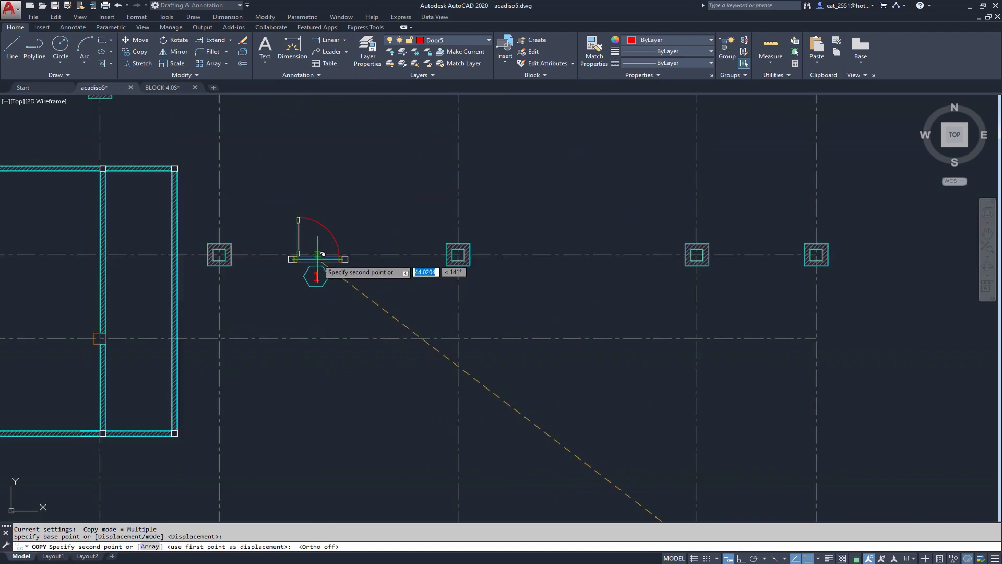
{"action": "middle_click_drag", "start_coordinate": [323, 254], "coordinate": [576, 319]}
{"action": "middle_click_drag", "start_coordinate": [335, 235], "coordinate": [376, 291]}
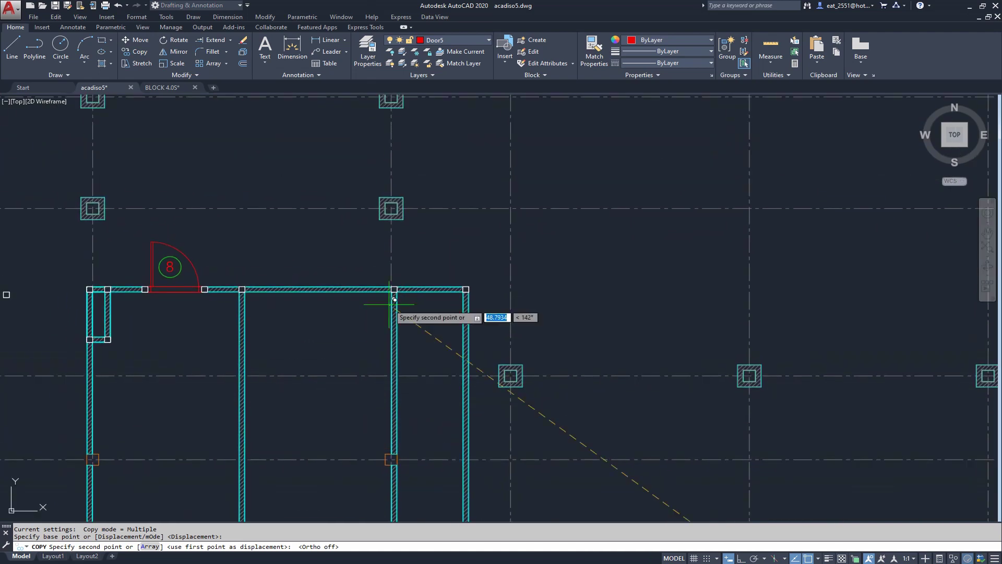
{"action": "left_click", "coordinate": [558, 272]}
{"action": "scroll", "coordinate": [563, 276], "scroll_direction": "up", "scroll_amount": 3}
{"action": "key", "text": "Escape"}
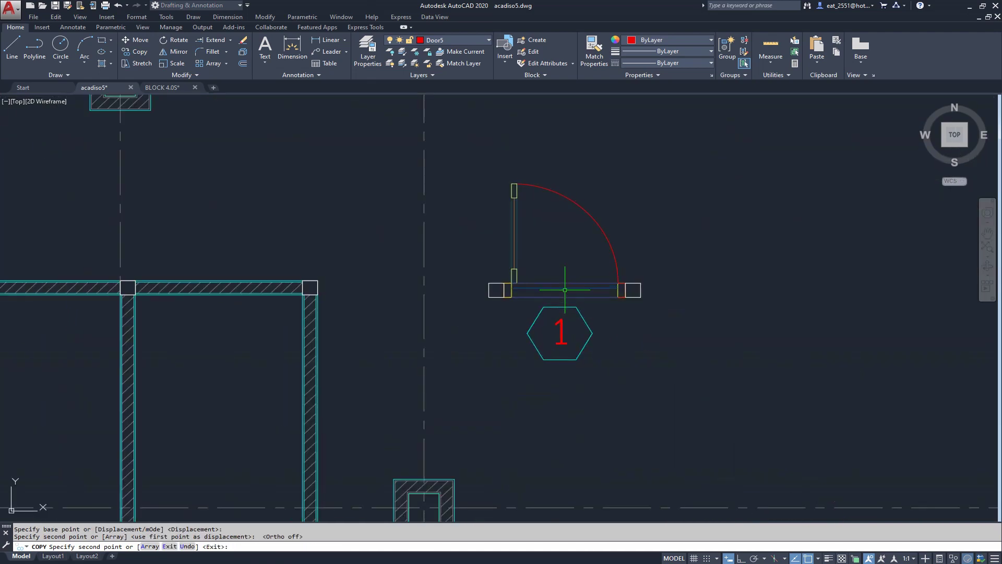
{"action": "middle_click_drag", "start_coordinate": [517, 261], "coordinate": [584, 299]}
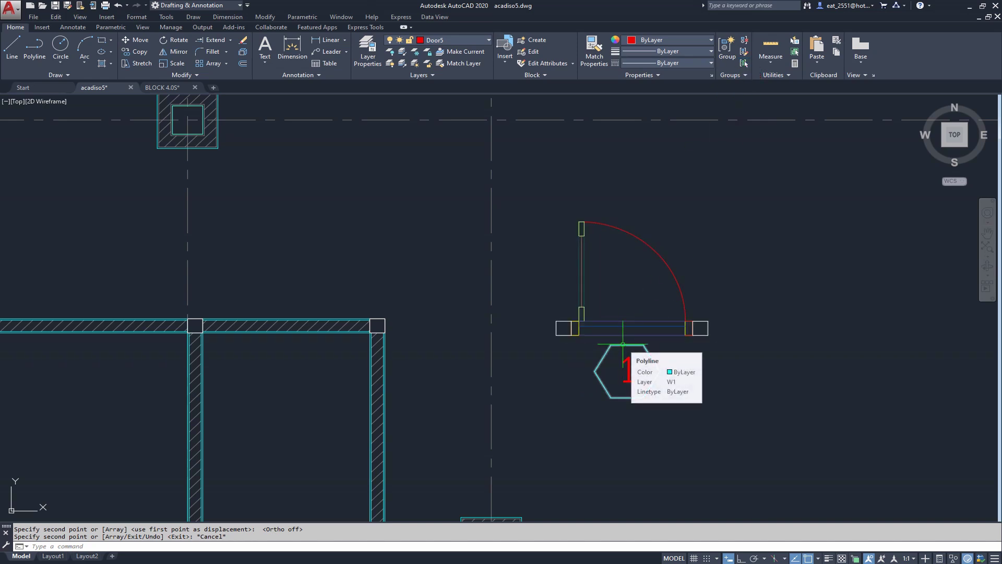
Step: Move the copied door's hexagon tag and its number 1 up inside the door swing arc
{"action": "left_click", "coordinate": [623, 344]}
{"action": "left_click", "coordinate": [675, 346]}
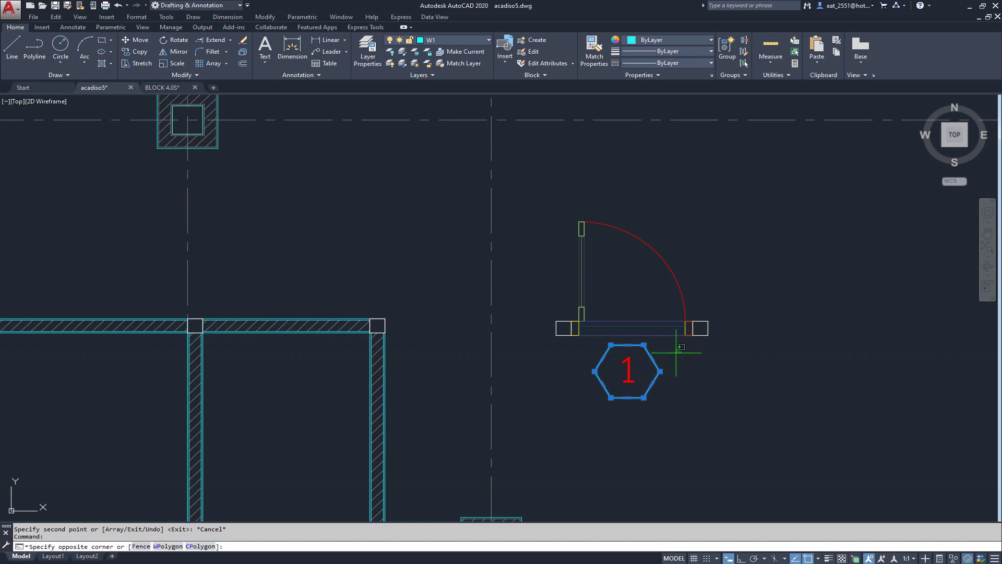
{"action": "left_click", "coordinate": [558, 425]}
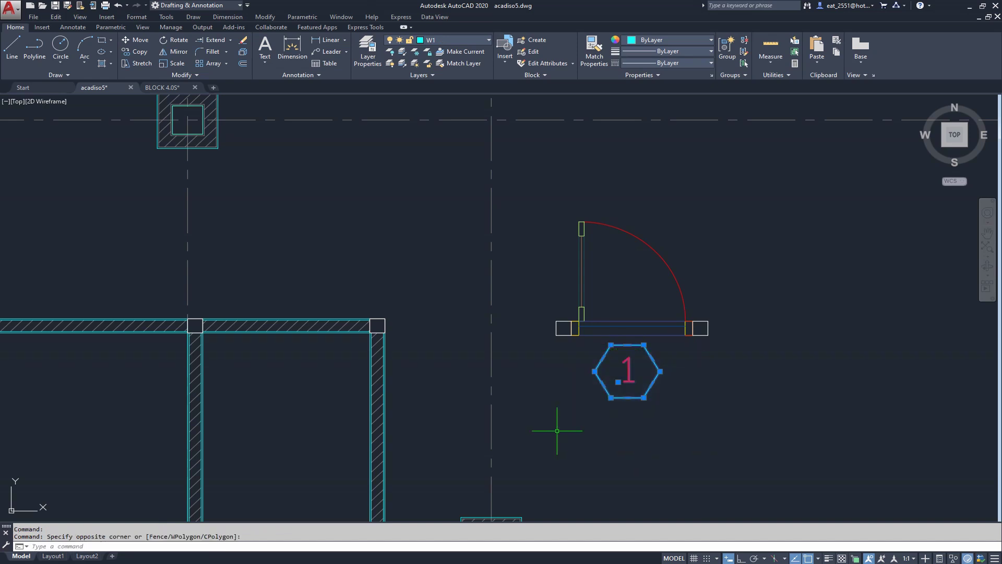
{"action": "left_click", "coordinate": [155, 42]}
{"action": "left_click", "coordinate": [628, 371]}
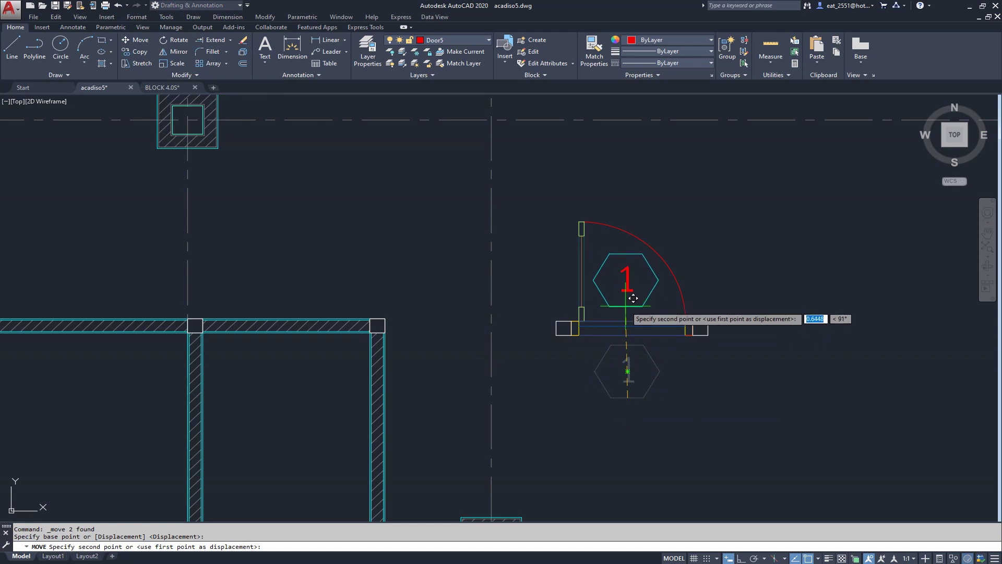
{"action": "left_click", "coordinate": [626, 280]}
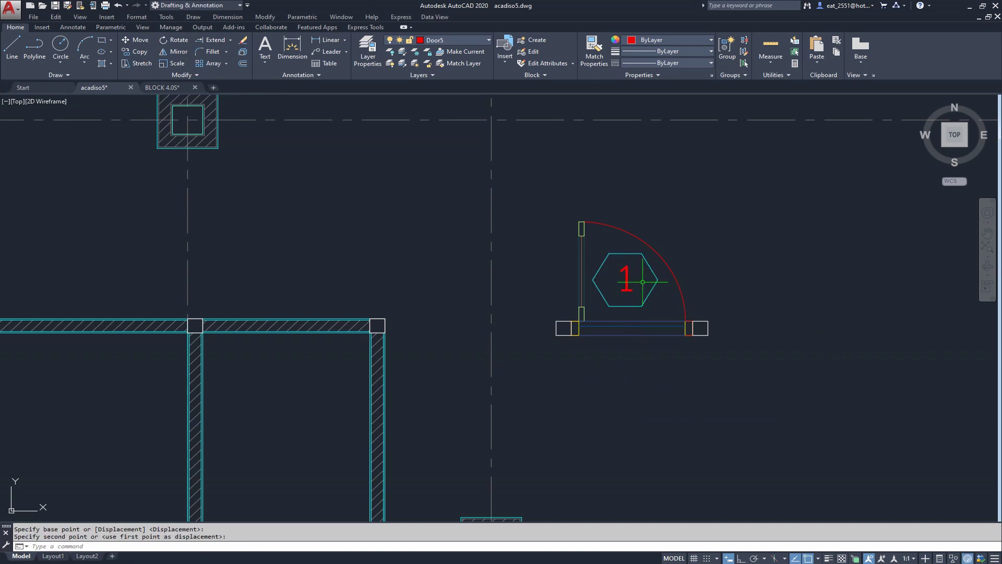
{"action": "scroll", "coordinate": [586, 280], "scroll_direction": "down", "scroll_amount": 3}
{"action": "scroll", "coordinate": [447, 286], "scroll_direction": "down", "scroll_amount": 3}
{"action": "middle_click_drag", "start_coordinate": [575, 314], "coordinate": [354, 308]}
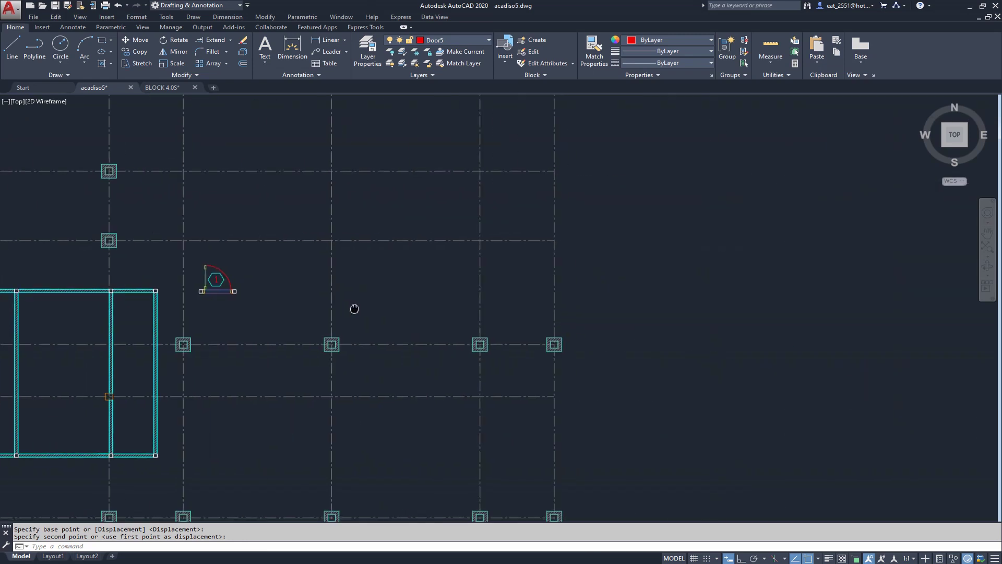
{"action": "scroll", "coordinate": [354, 308], "scroll_direction": "down", "scroll_amount": 3}
{"action": "scroll", "coordinate": [340, 284], "scroll_direction": "up", "scroll_amount": 4}
{"action": "scroll", "coordinate": [469, 271], "scroll_direction": "up", "scroll_amount": 2}
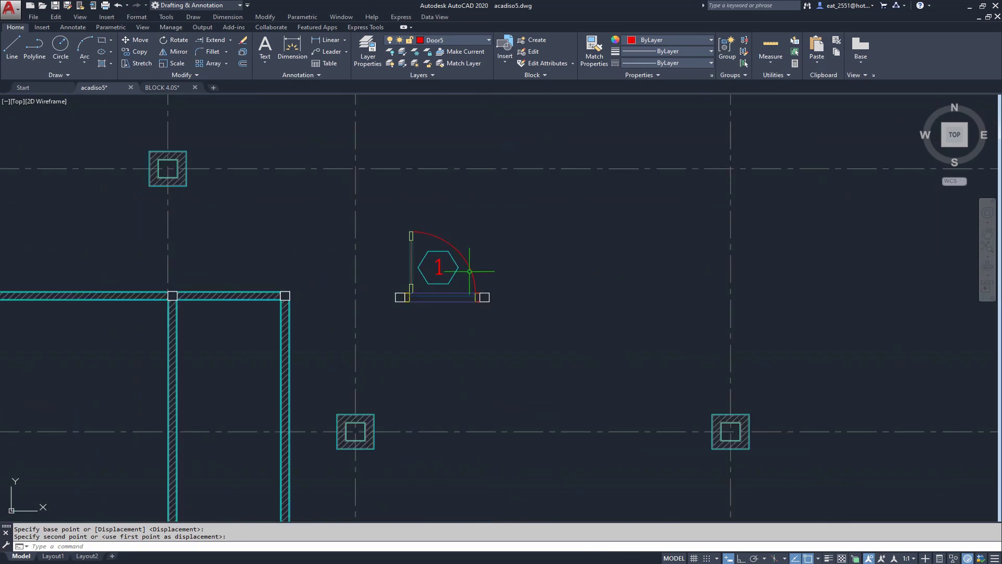
{"action": "scroll", "coordinate": [470, 271], "scroll_direction": "down", "scroll_amount": 5}
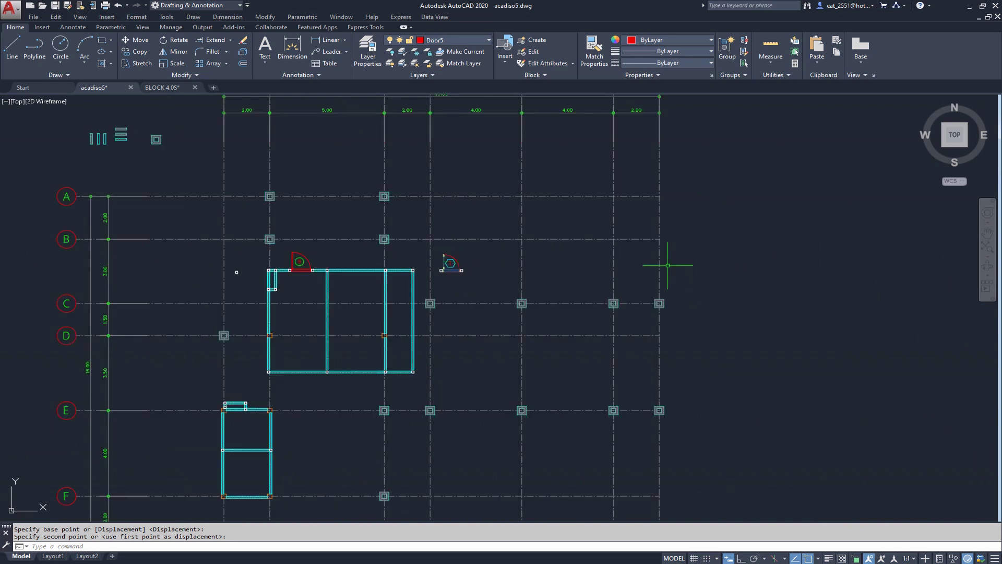
{"action": "middle_click_drag", "start_coordinate": [667, 265], "coordinate": [224, 273]}
{"action": "scroll", "coordinate": [757, 201], "scroll_direction": "up", "scroll_amount": 5}
{"action": "middle_click_drag", "start_coordinate": [673, 290], "coordinate": [539, 269]}
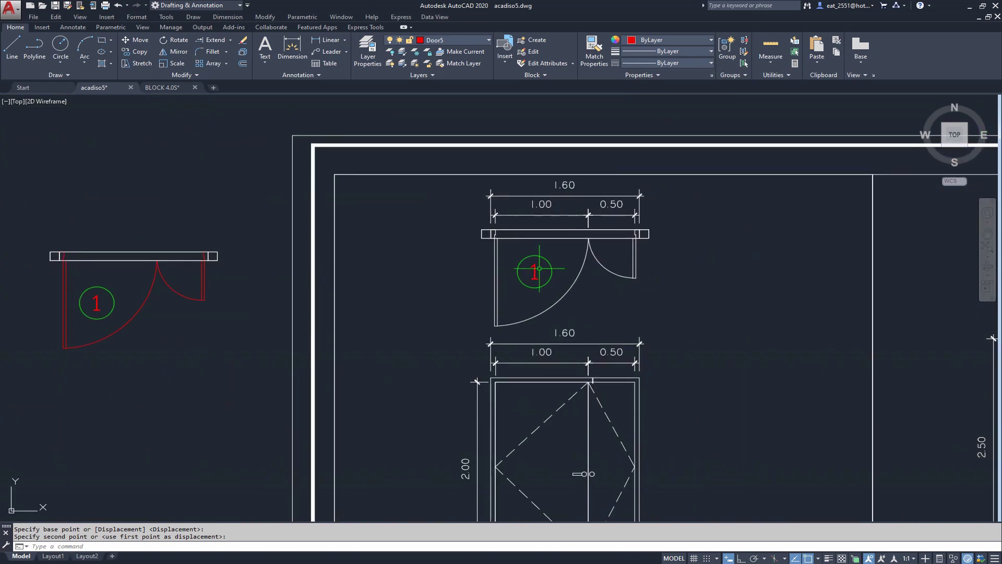
{"action": "scroll", "coordinate": [539, 269], "scroll_direction": "up", "scroll_amount": 4}
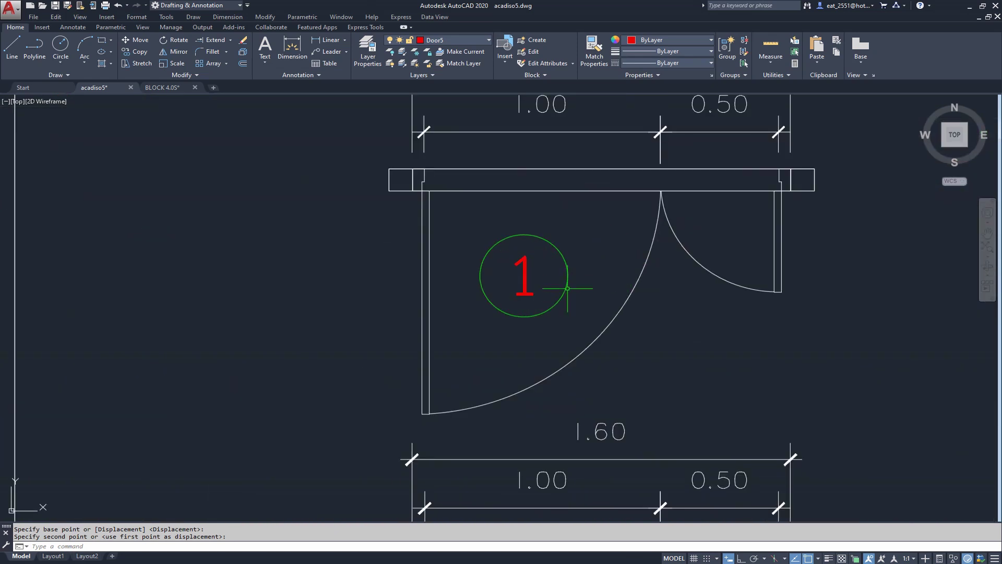
{"action": "scroll", "coordinate": [585, 288], "scroll_direction": "down", "scroll_amount": 8}
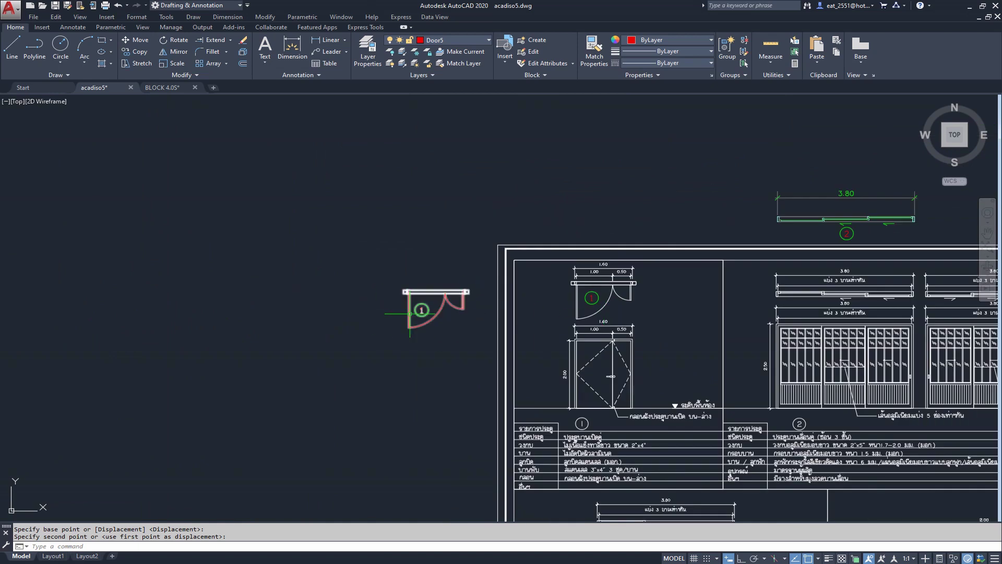
{"action": "middle_click_drag", "start_coordinate": [711, 287], "coordinate": [608, 263]}
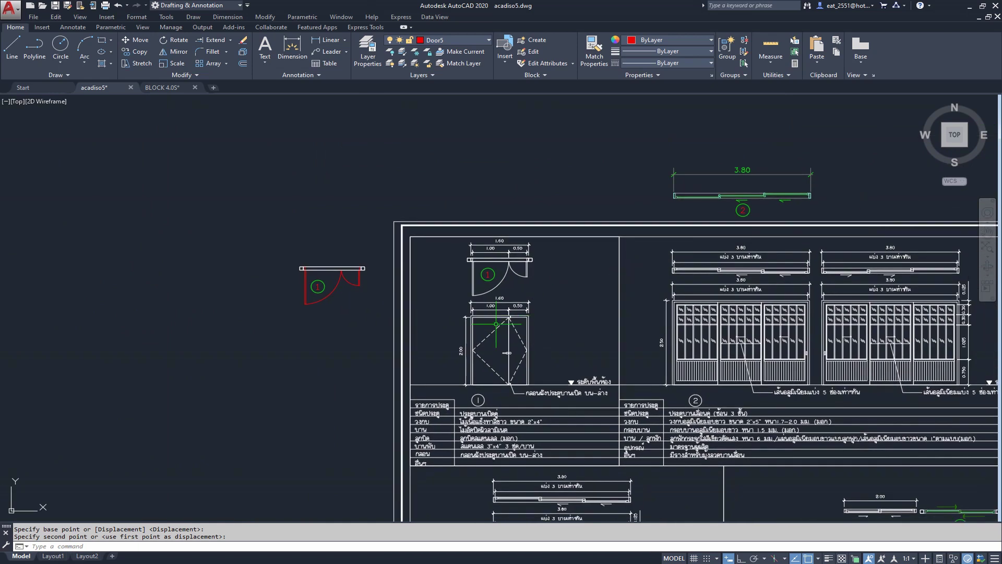
{"action": "scroll", "coordinate": [459, 276], "scroll_direction": "up", "scroll_amount": 6}
{"action": "scroll", "coordinate": [465, 274], "scroll_direction": "up", "scroll_amount": 3}
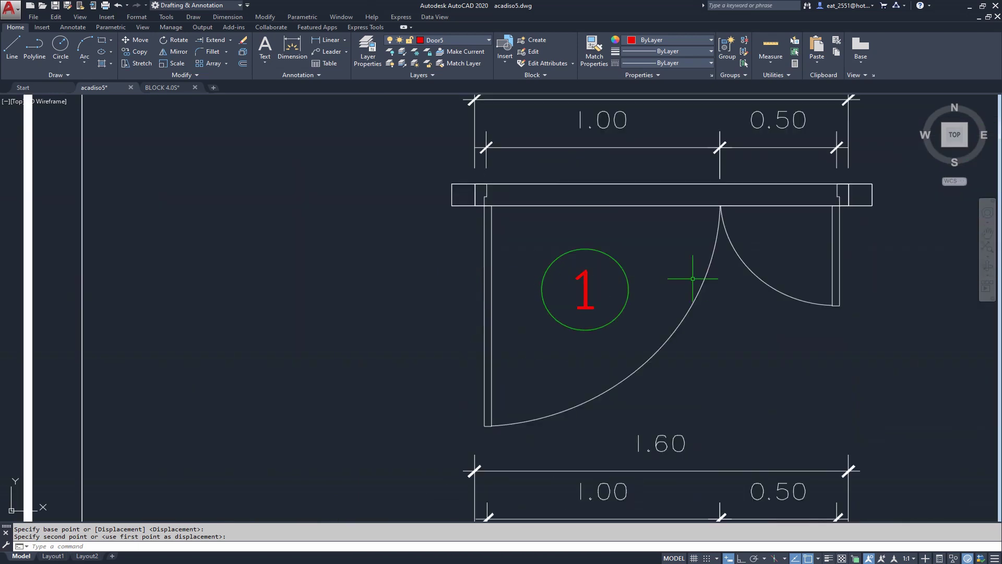
{"action": "scroll", "coordinate": [645, 287], "scroll_direction": "up", "scroll_amount": 2}
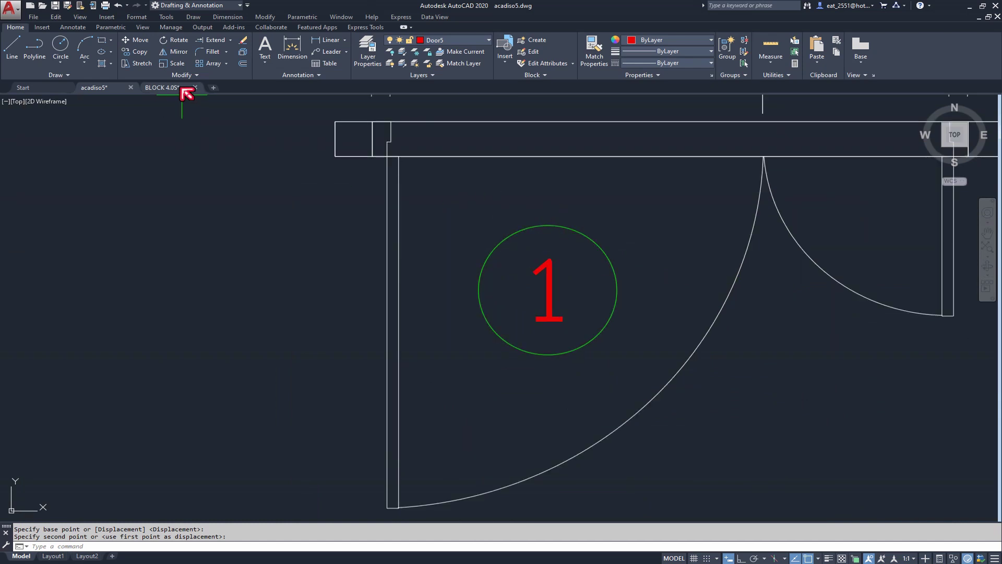
Step: Start a six-sided polygon, then cancel it along with a half-typed command and stray selection
{"action": "left_click", "coordinate": [110, 40]}
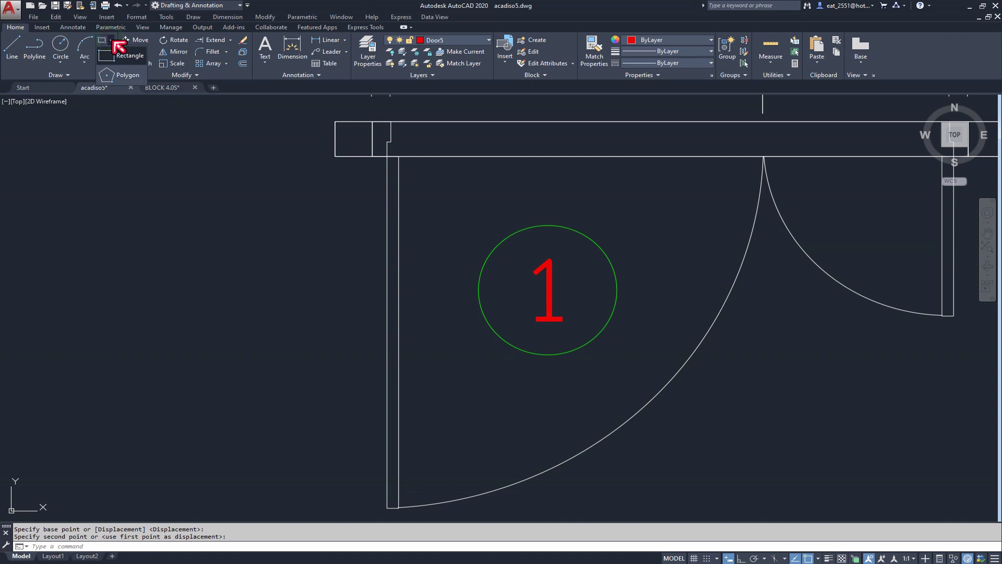
{"action": "left_click", "coordinate": [124, 75]}
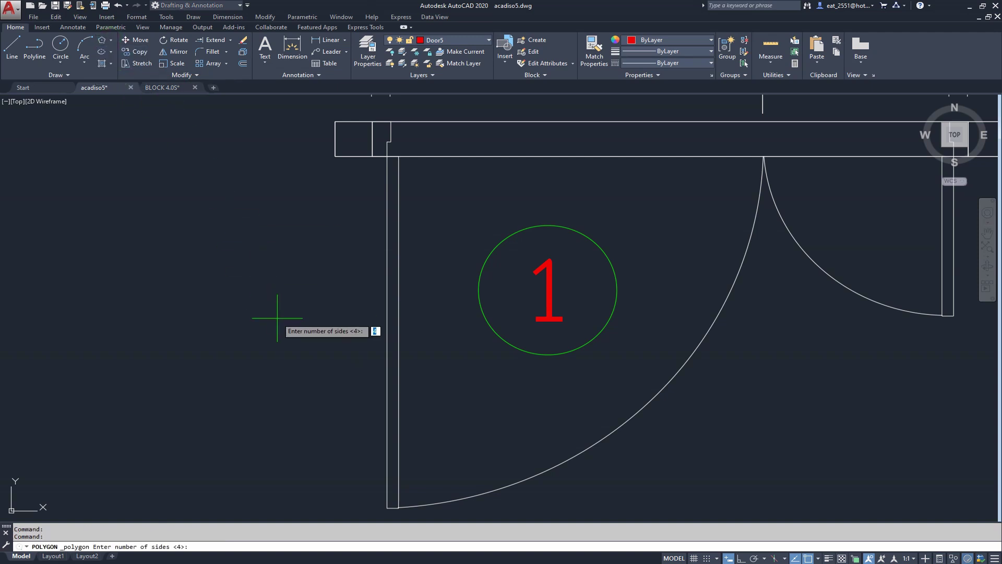
{"action": "type", "text": "6"}
{"action": "key", "text": "Return"}
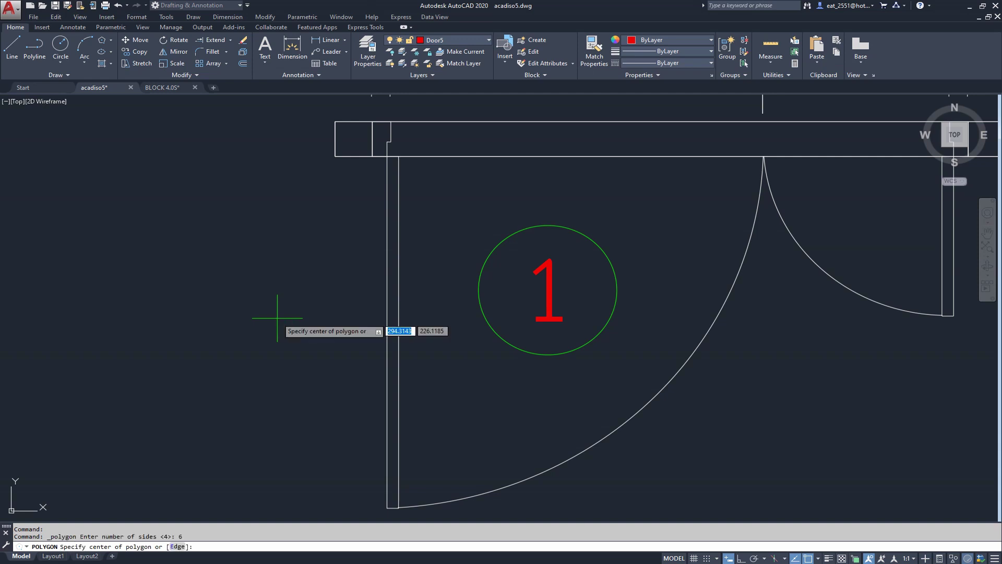
{"action": "key", "text": "Escape"}
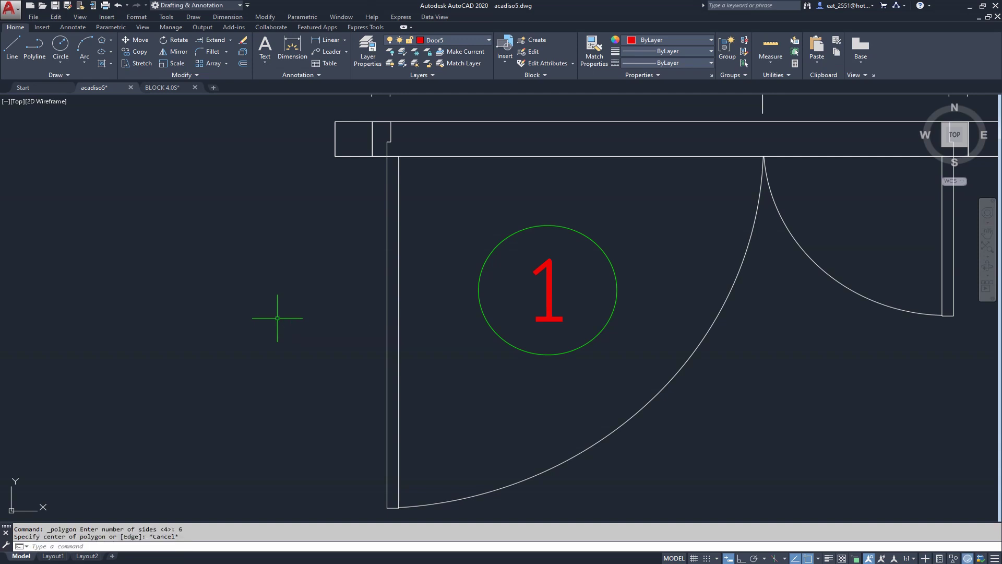
{"action": "type", "text": "pl"}
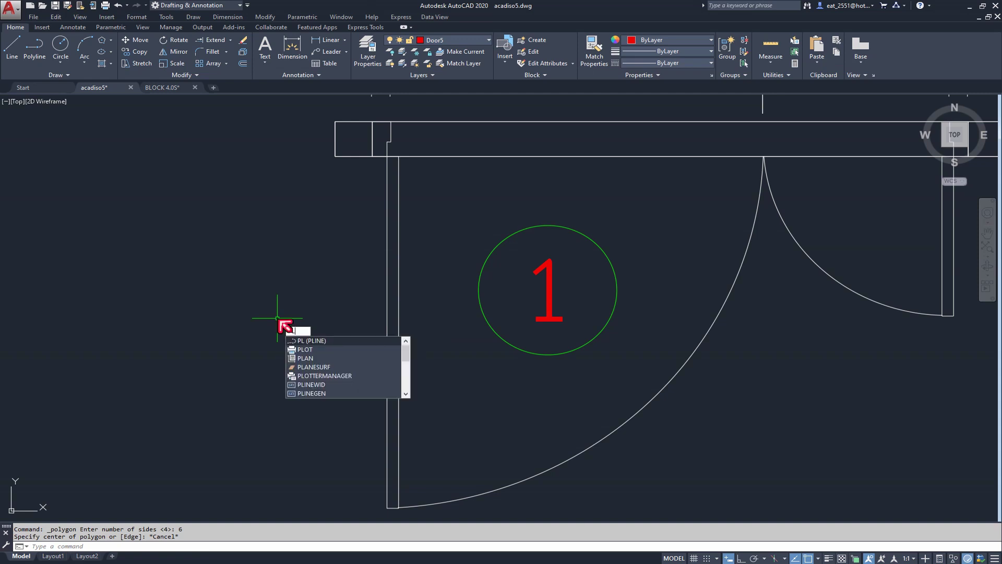
{"action": "key", "text": "BackSpace"}
{"action": "key", "text": "BackSpace"}
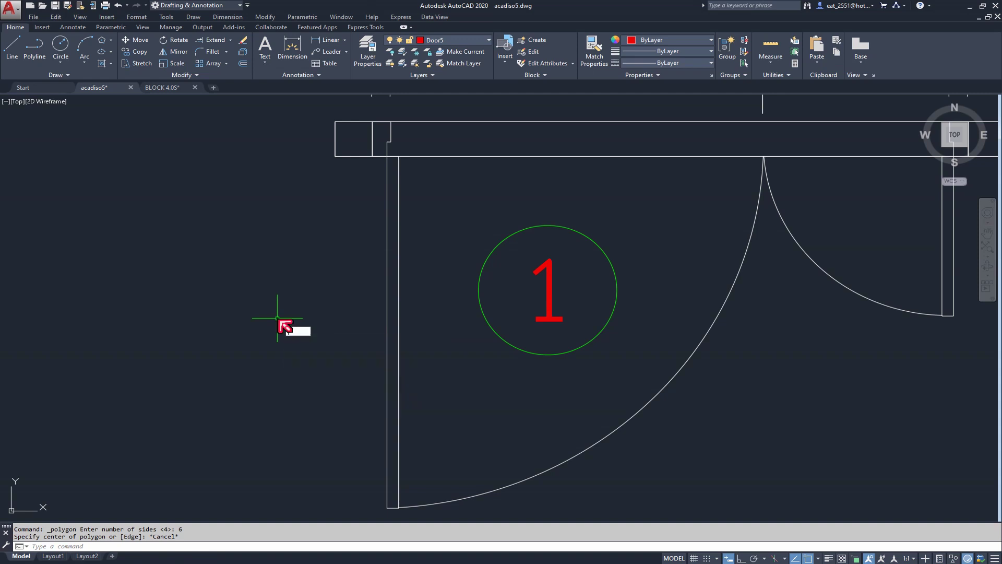
{"action": "left_click", "coordinate": [271, 295]}
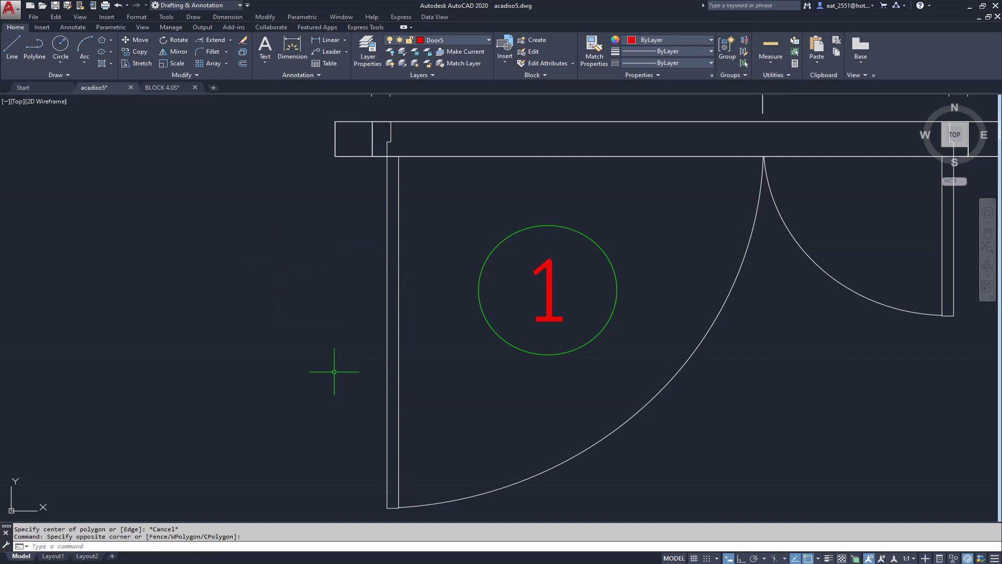
{"action": "key", "text": "Escape"}
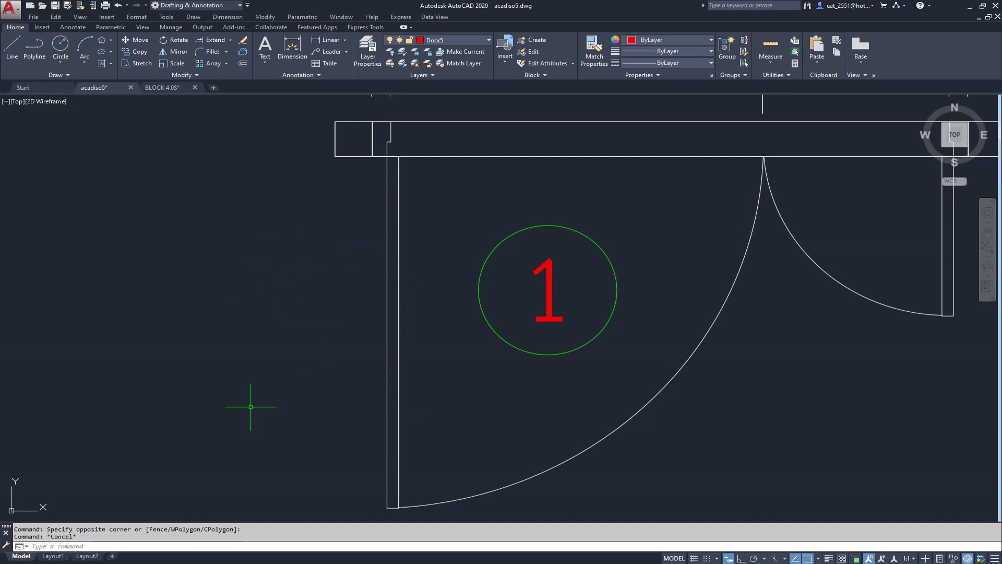
Step: Draw a circumscribed hexagon around the tag 1 circle via POL, then delete the old circle
{"action": "type", "text": "POL"}
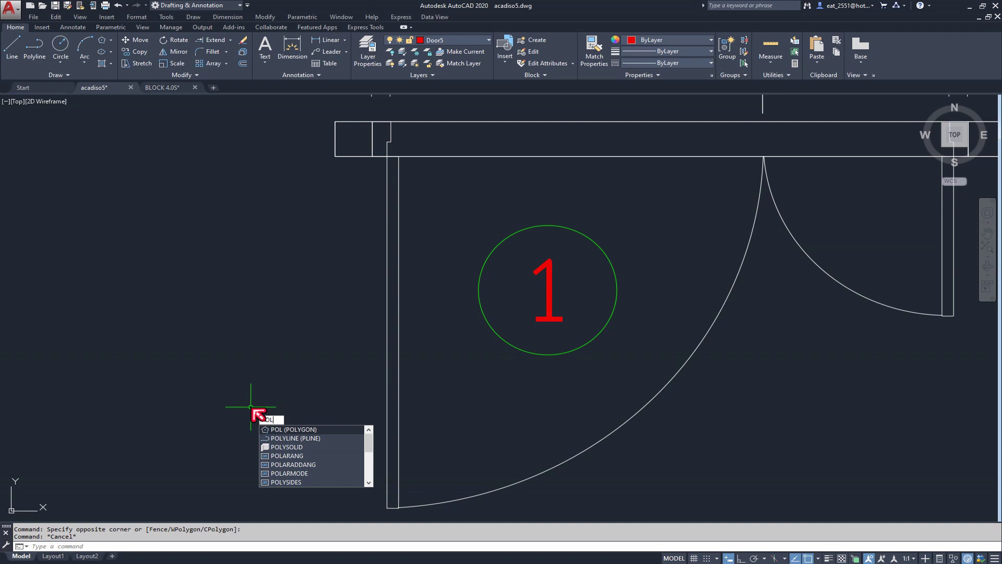
{"action": "key", "text": "Return"}
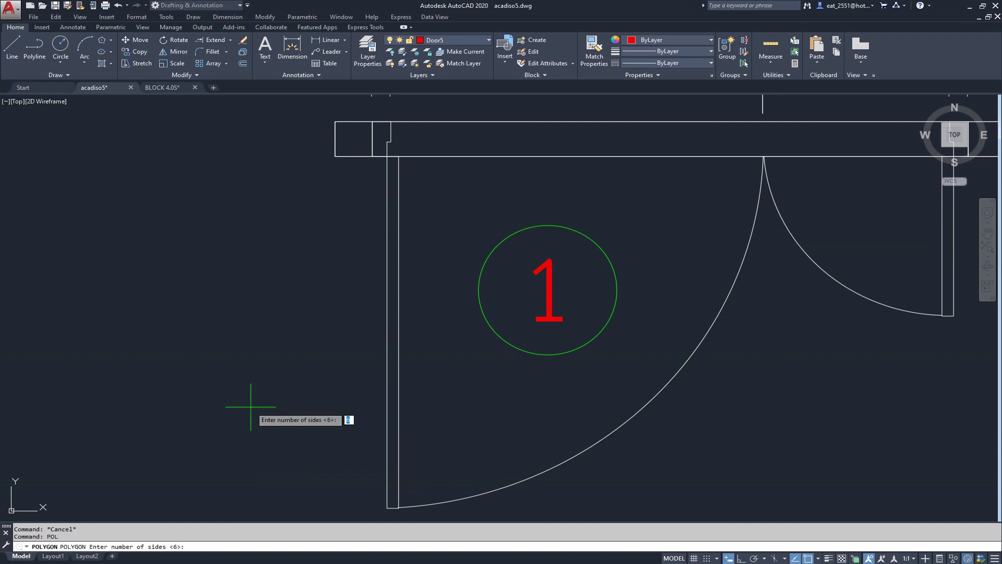
{"action": "type", "text": "6"}
{"action": "key", "text": "Return"}
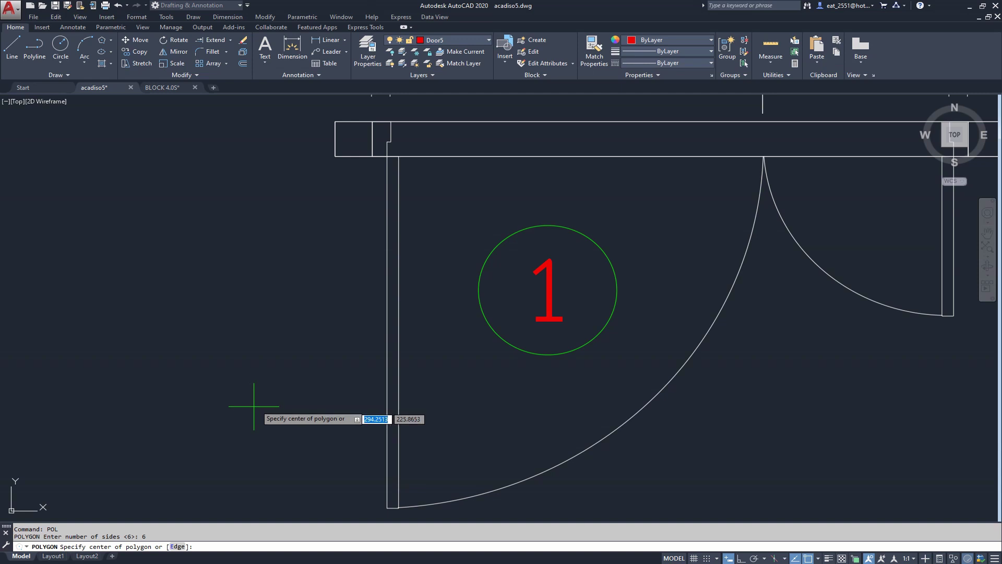
{"action": "left_click", "coordinate": [548, 289]}
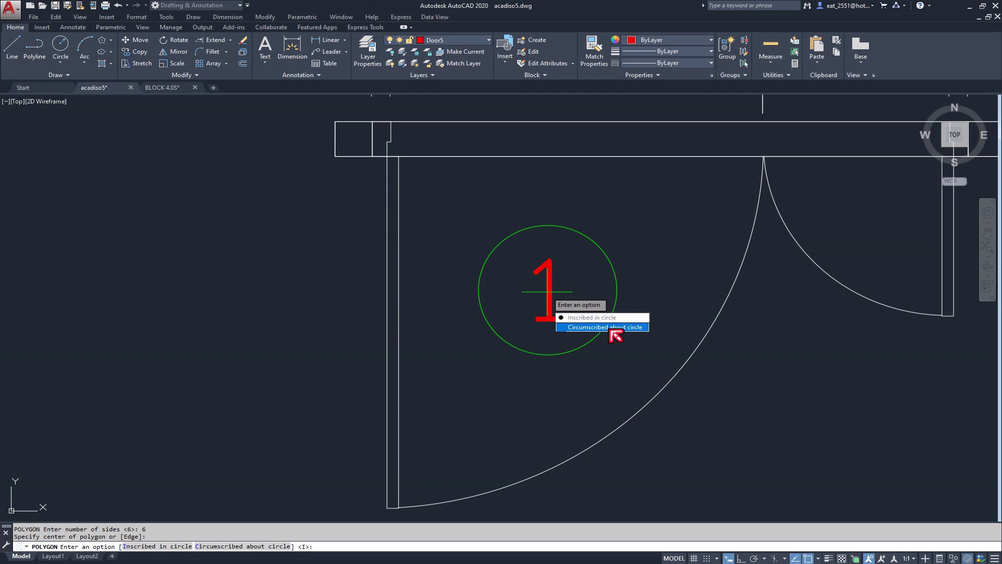
{"action": "left_click", "coordinate": [611, 327]}
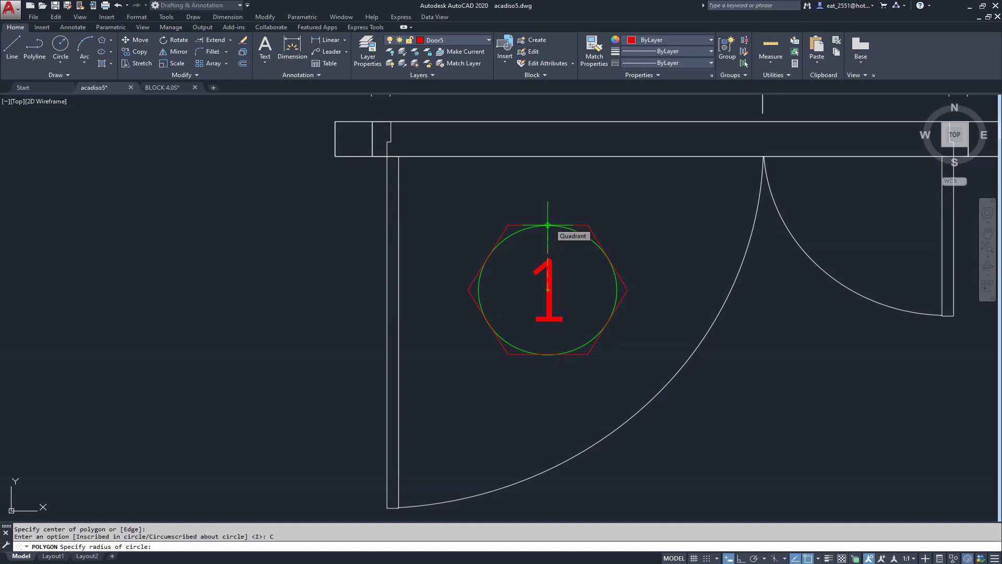
{"action": "left_click", "coordinate": [547, 225]}
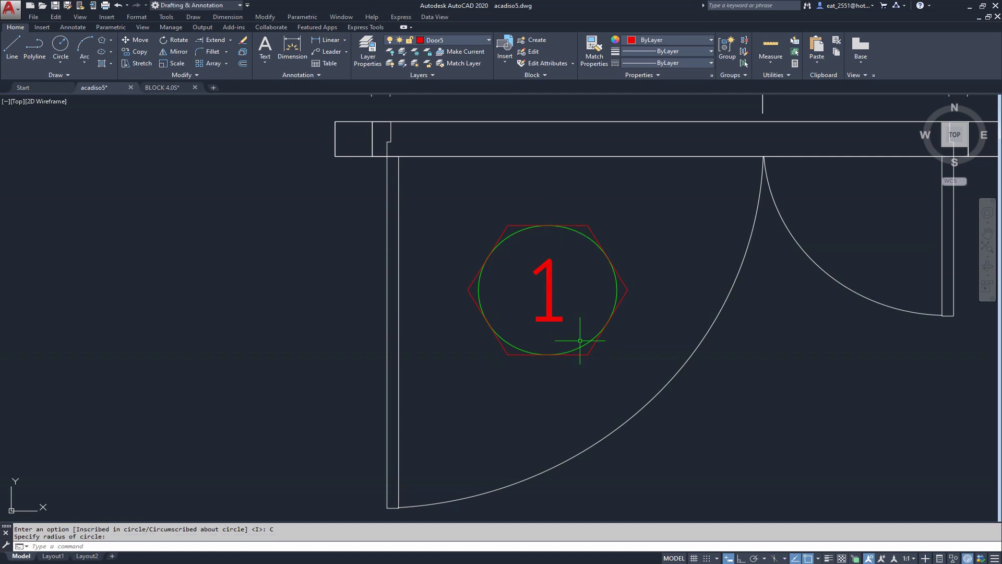
{"action": "left_click", "coordinate": [520, 235]}
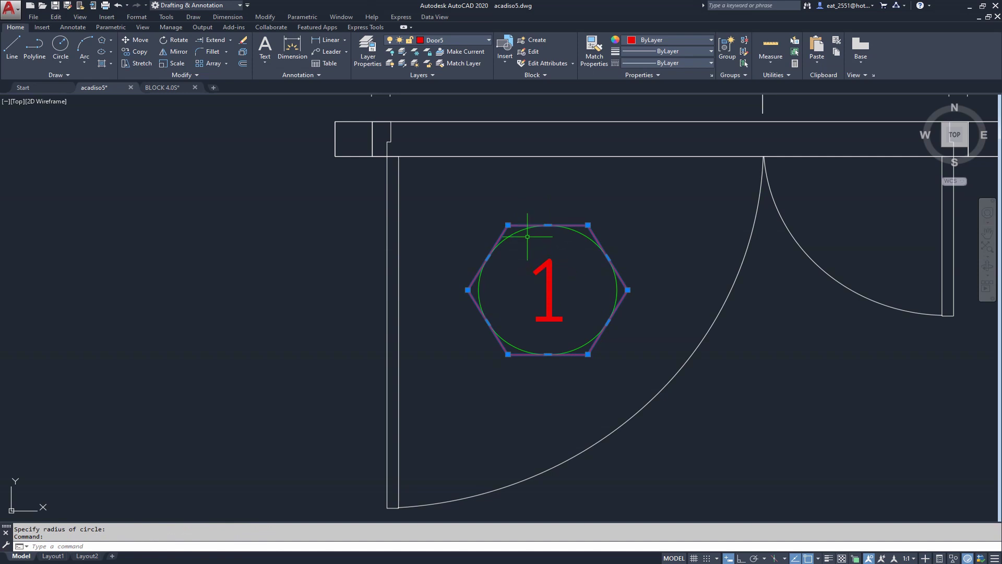
{"action": "key", "text": "Delete"}
Step: Bring the floor plan into view and window-select the hexagon-tagged door 1 block
{"action": "scroll", "coordinate": [541, 334], "scroll_direction": "down", "scroll_amount": 8}
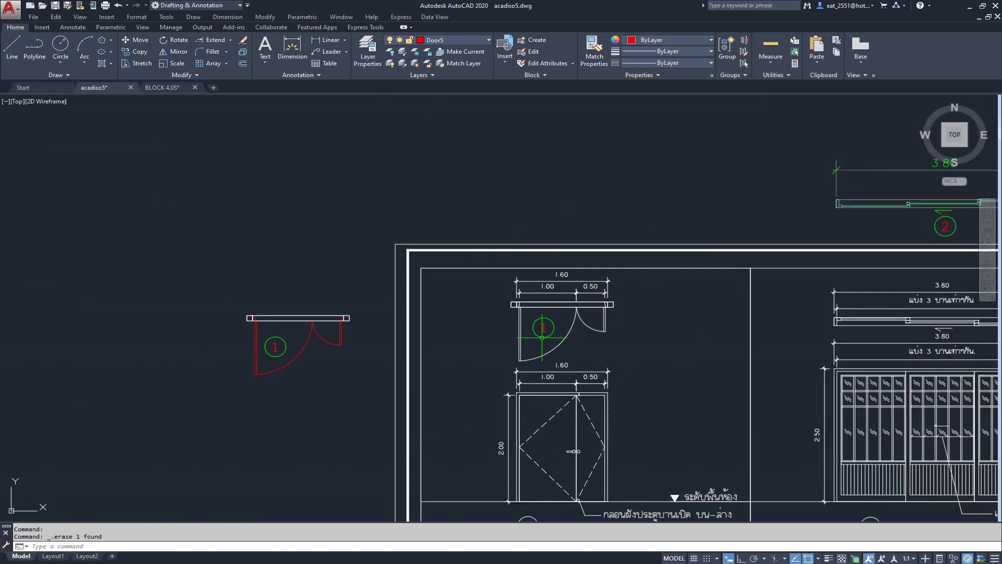
{"action": "middle_click_drag", "start_coordinate": [404, 395], "coordinate": [617, 370]}
{"action": "scroll", "coordinate": [617, 370], "scroll_direction": "down", "scroll_amount": 8}
{"action": "middle_click_drag", "start_coordinate": [209, 344], "coordinate": [331, 336]}
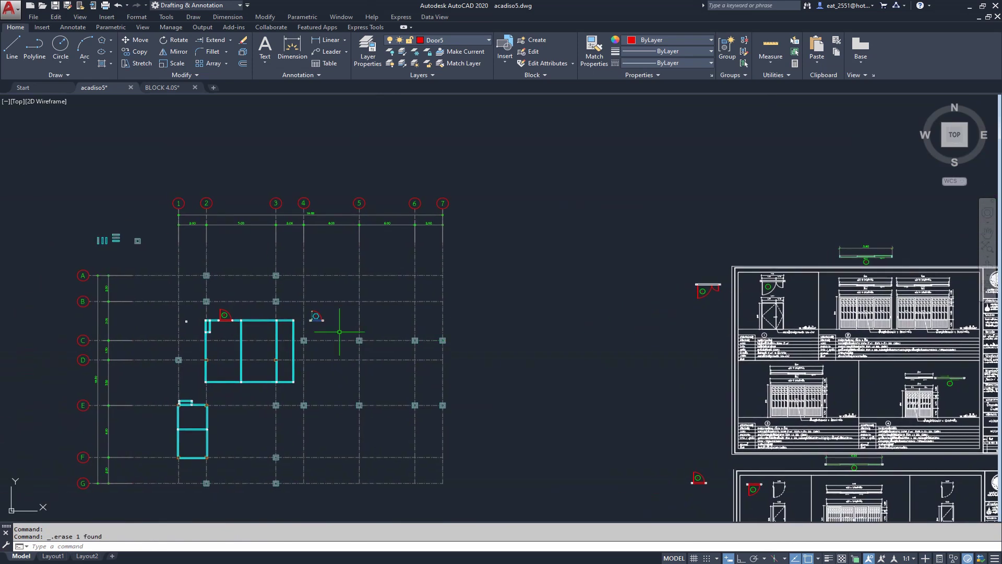
{"action": "scroll", "coordinate": [269, 332], "scroll_direction": "up", "scroll_amount": 5}
{"action": "scroll", "coordinate": [498, 309], "scroll_direction": "up", "scroll_amount": 4}
{"action": "left_click", "coordinate": [541, 173]}
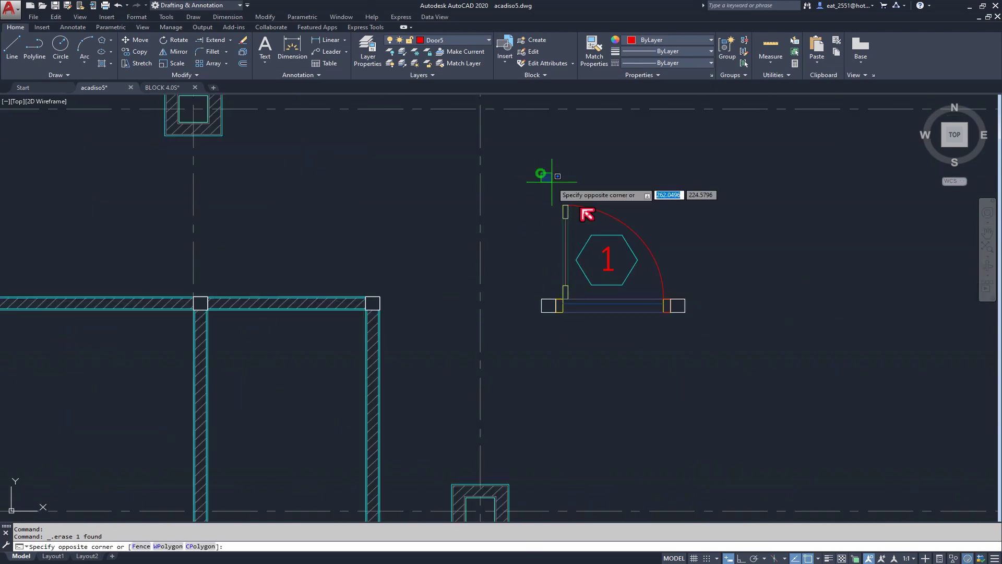
{"action": "left_click", "coordinate": [518, 176]}
{"action": "left_click", "coordinate": [822, 377]}
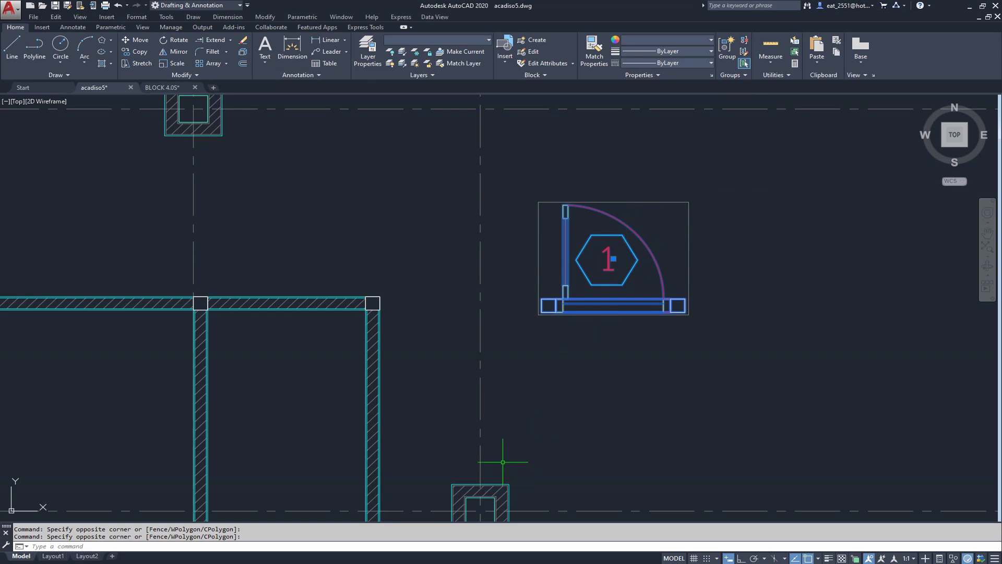
Step: Start copying the door block with its bottom midpoint as the base point
{"action": "left_click", "coordinate": [137, 52]}
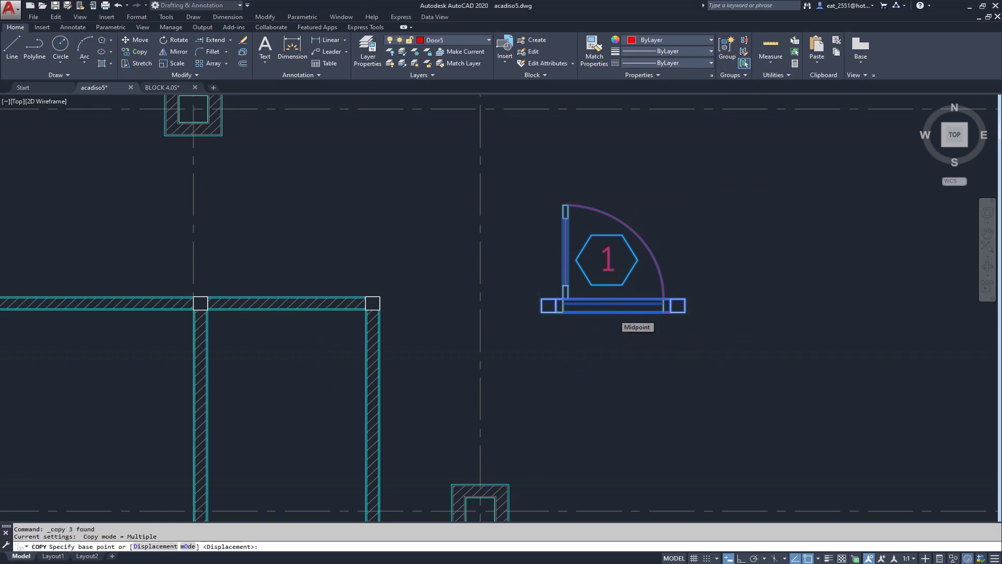
{"action": "scroll", "coordinate": [613, 311], "scroll_direction": "up", "scroll_amount": 4}
{"action": "left_click", "coordinate": [609, 310]}
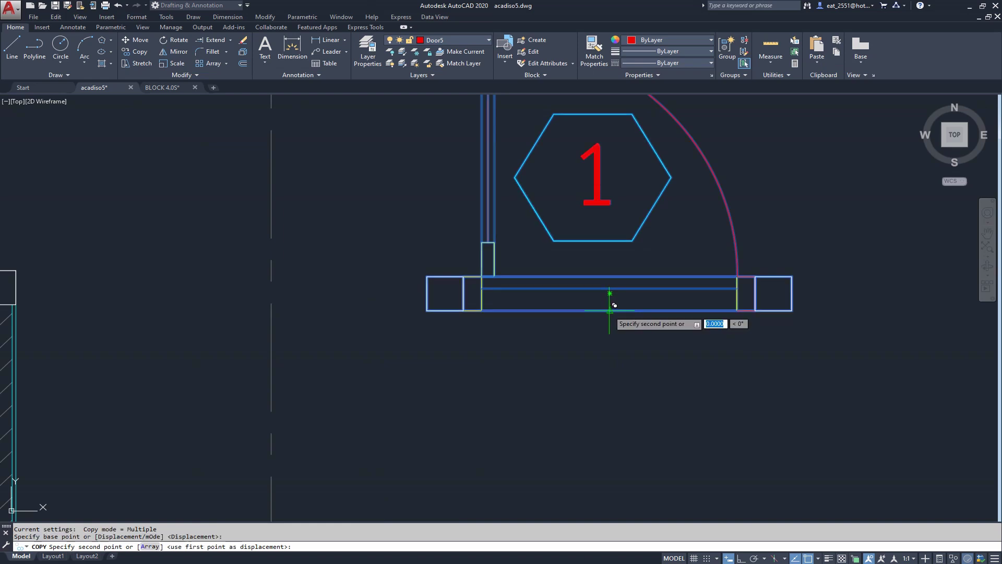
{"action": "scroll", "coordinate": [608, 301], "scroll_direction": "down", "scroll_amount": 6}
{"action": "scroll", "coordinate": [472, 290], "scroll_direction": "up", "scroll_amount": 2}
{"action": "scroll", "coordinate": [474, 285], "scroll_direction": "up", "scroll_amount": 2}
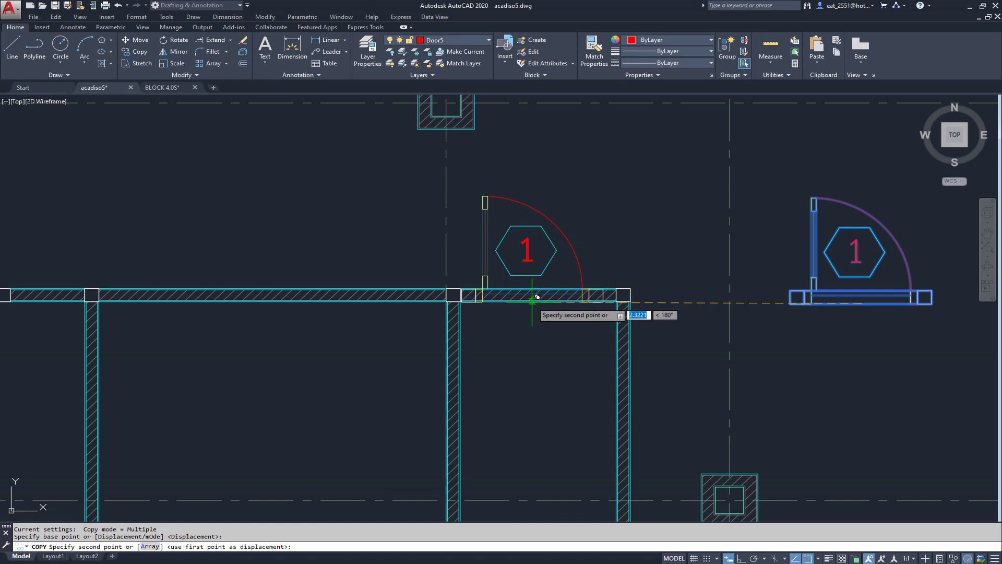
{"action": "scroll", "coordinate": [541, 295], "scroll_direction": "up", "scroll_amount": 4}
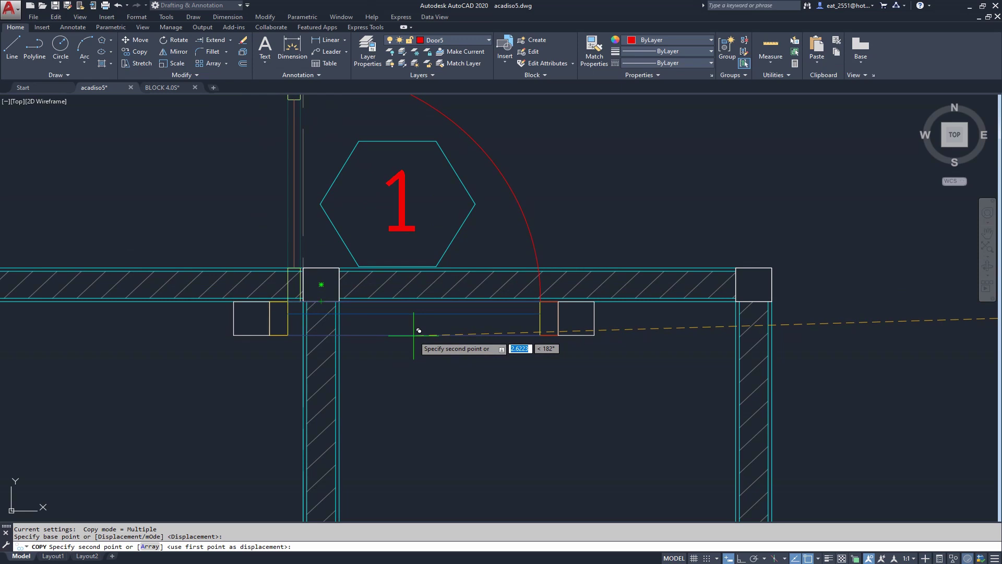
Step: Place the copy centred between the two wall corners using Mid Between 2 Points
{"action": "right_click", "coordinate": [530, 301], "text": "shift"}
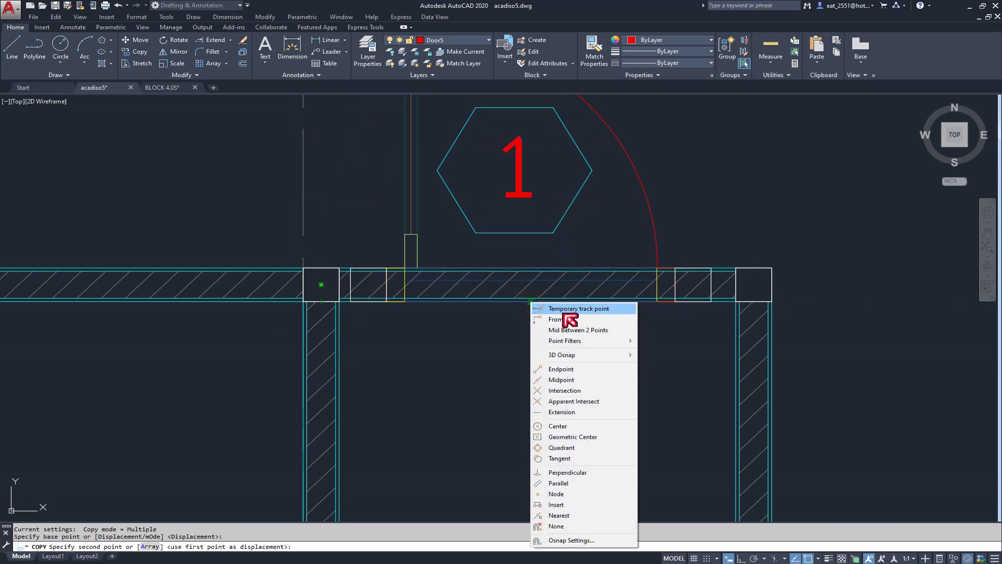
{"action": "left_click", "coordinate": [567, 331]}
{"action": "scroll", "coordinate": [321, 284], "scroll_direction": "up", "scroll_amount": 2}
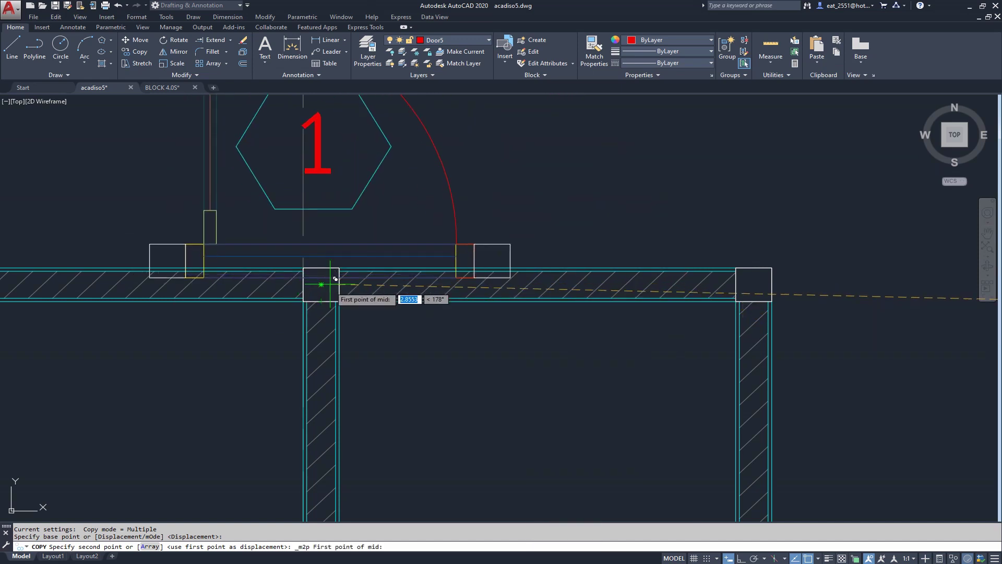
{"action": "scroll", "coordinate": [337, 302], "scroll_direction": "up", "scroll_amount": 4}
{"action": "left_click", "coordinate": [358, 308]}
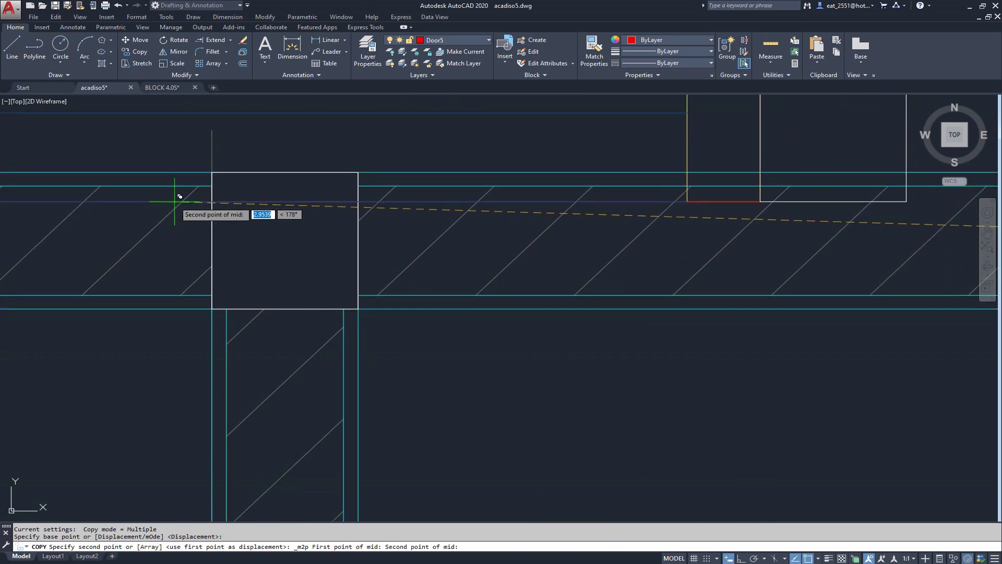
{"action": "scroll", "coordinate": [177, 205], "scroll_direction": "down", "scroll_amount": 3}
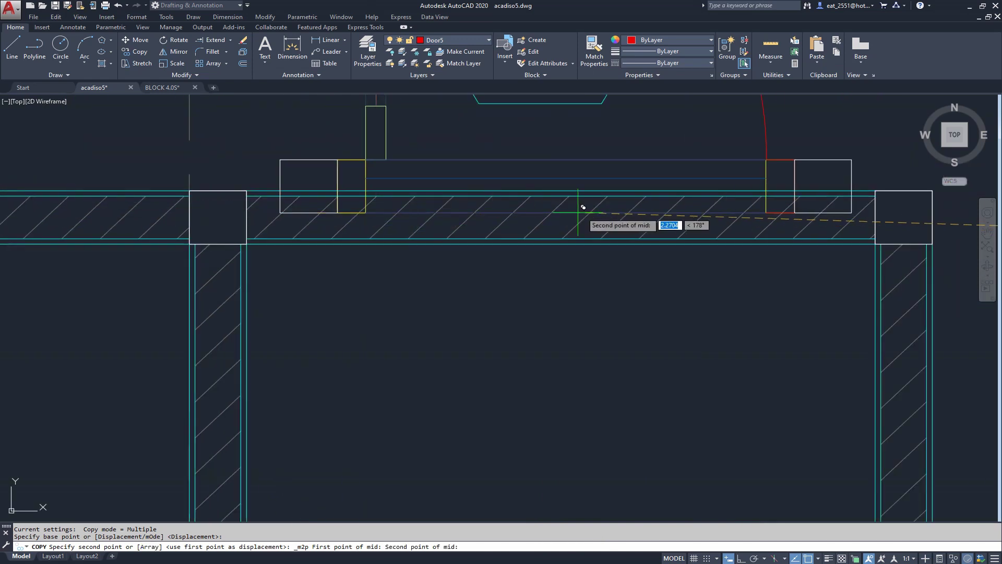
{"action": "left_click", "coordinate": [881, 240]}
{"action": "scroll", "coordinate": [570, 347], "scroll_direction": "down", "scroll_amount": 1}
{"action": "scroll", "coordinate": [531, 342], "scroll_direction": "down", "scroll_amount": 3}
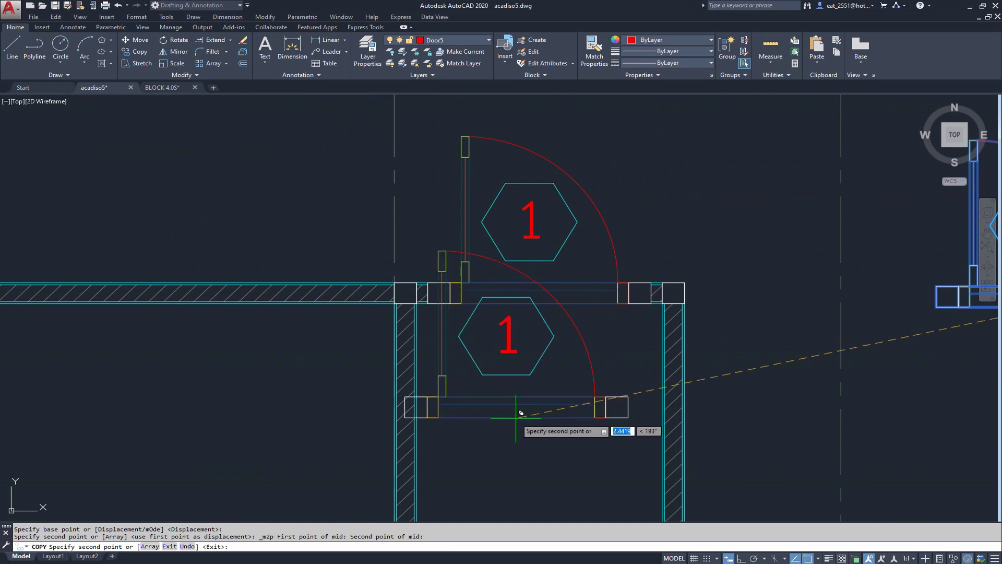
Step: End COPY, delete the wall-corner square block, undo that deletion, and zoom out
{"action": "key", "text": "Escape"}
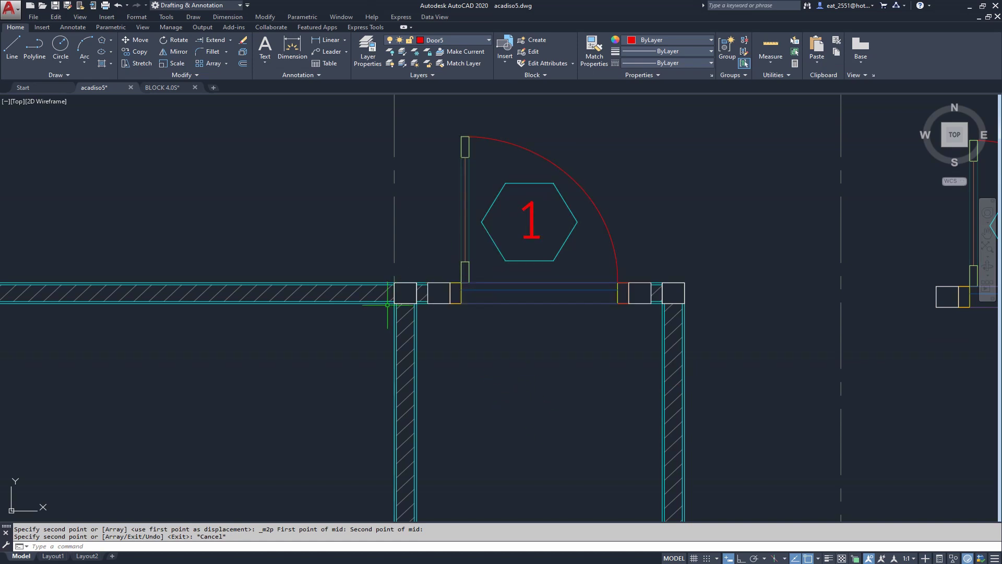
{"action": "middle_click_drag", "start_coordinate": [398, 303], "coordinate": [504, 301]}
{"action": "scroll", "coordinate": [497, 293], "scroll_direction": "up", "scroll_amount": 4}
{"action": "left_click", "coordinate": [500, 294]}
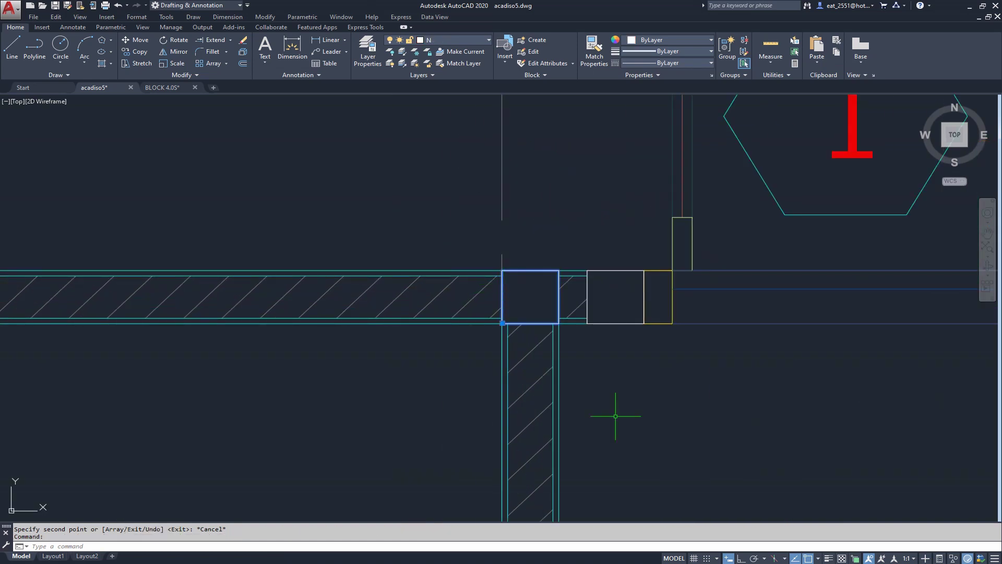
{"action": "key", "text": "Delete"}
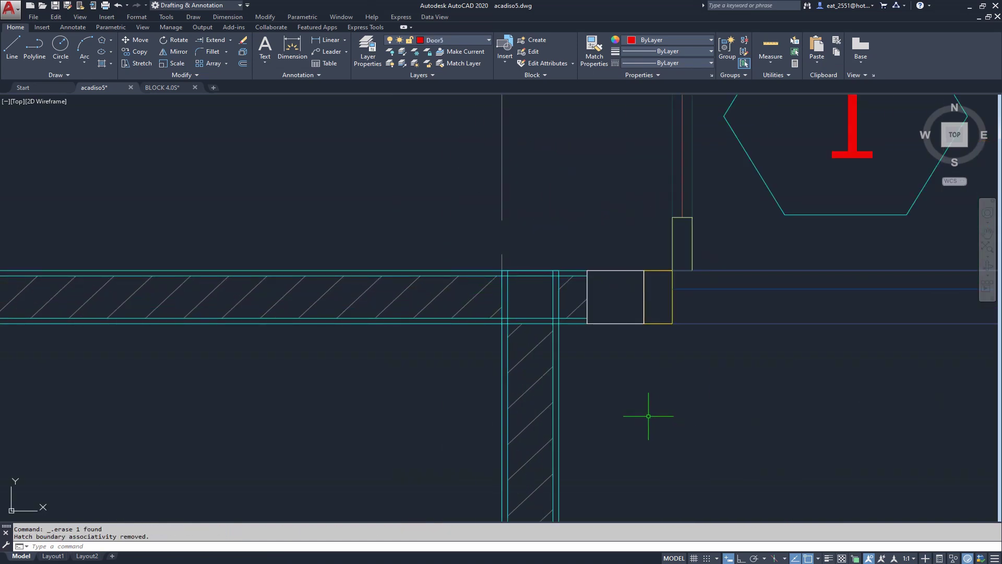
{"action": "key", "text": "ctrl+z"}
{"action": "scroll", "coordinate": [621, 412], "scroll_direction": "down", "scroll_amount": 2}
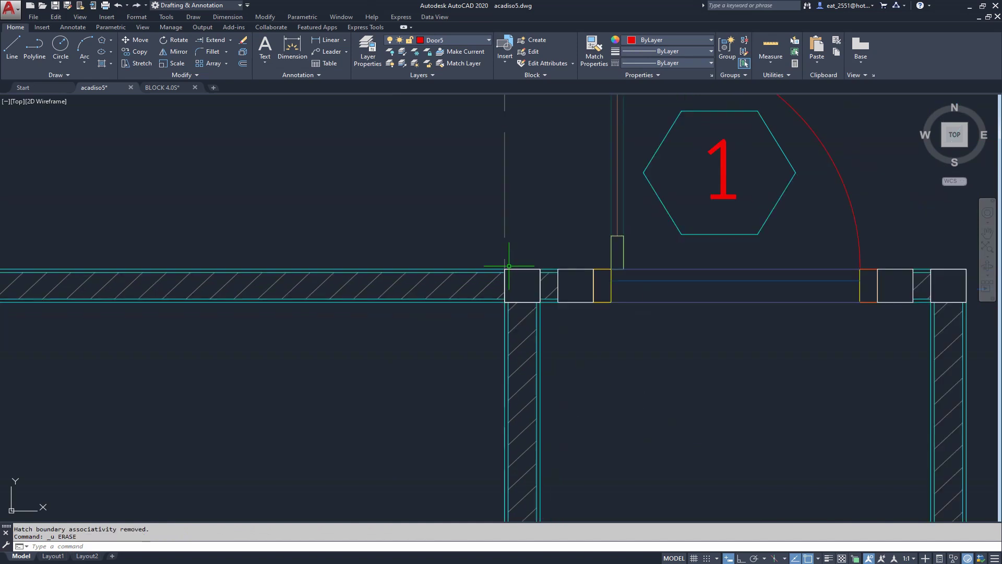
{"action": "scroll", "coordinate": [574, 365], "scroll_direction": "down", "scroll_amount": 2}
{"action": "scroll", "coordinate": [539, 351], "scroll_direction": "down", "scroll_amount": 1}
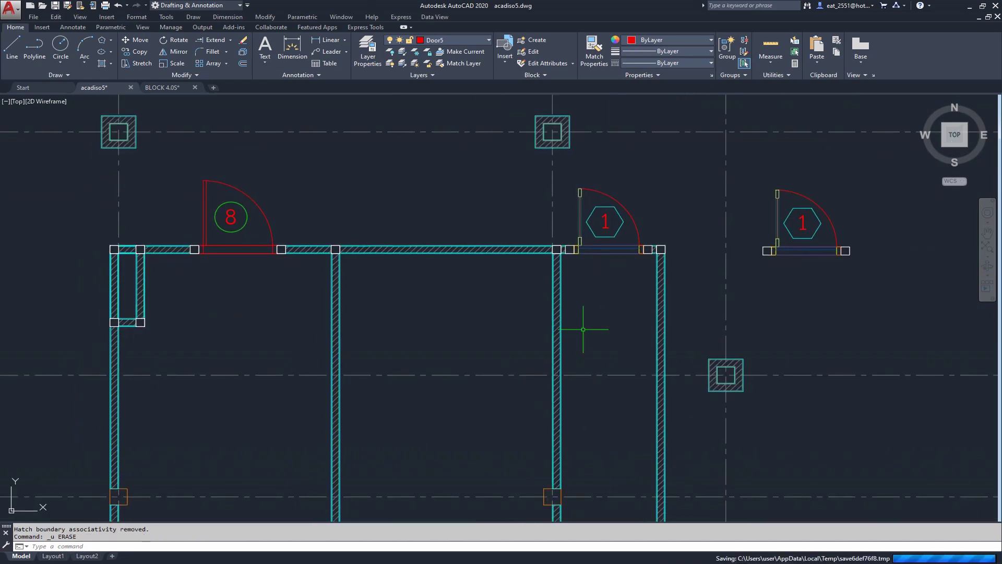
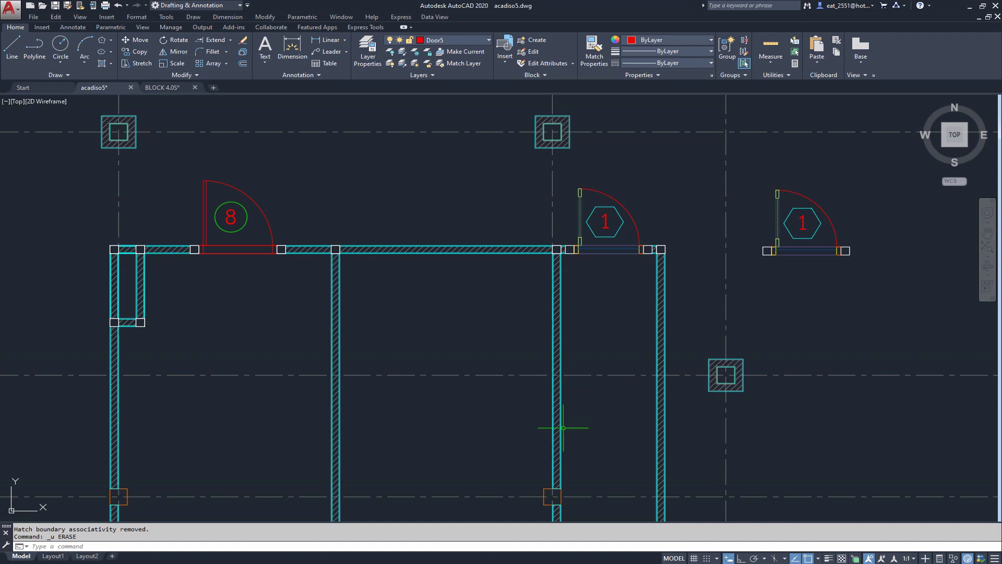
Step: Return to acadiso5, start moving the junction column, then cancel the move
{"action": "key", "text": "alt+Tab"}
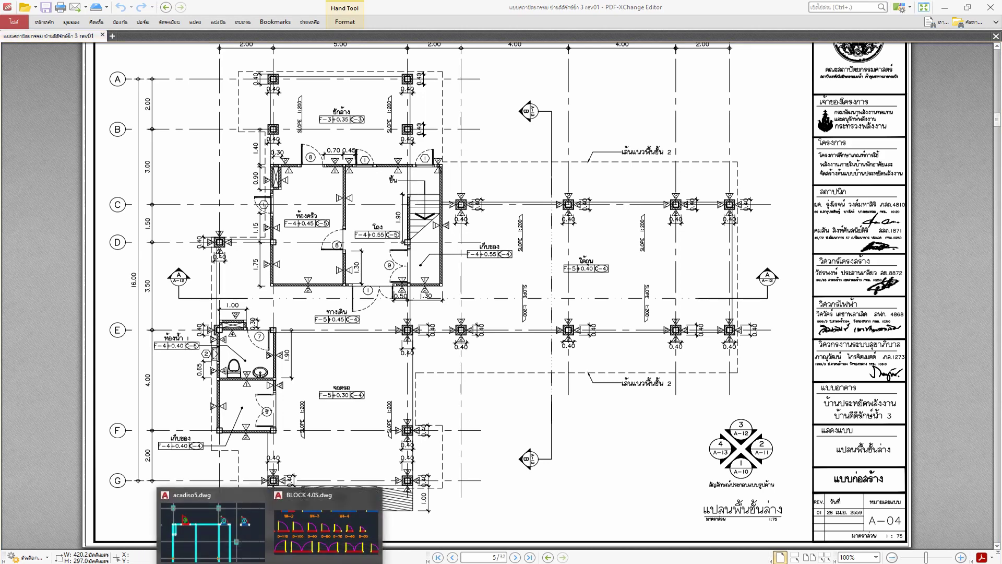
{"action": "left_click", "coordinate": [229, 545]}
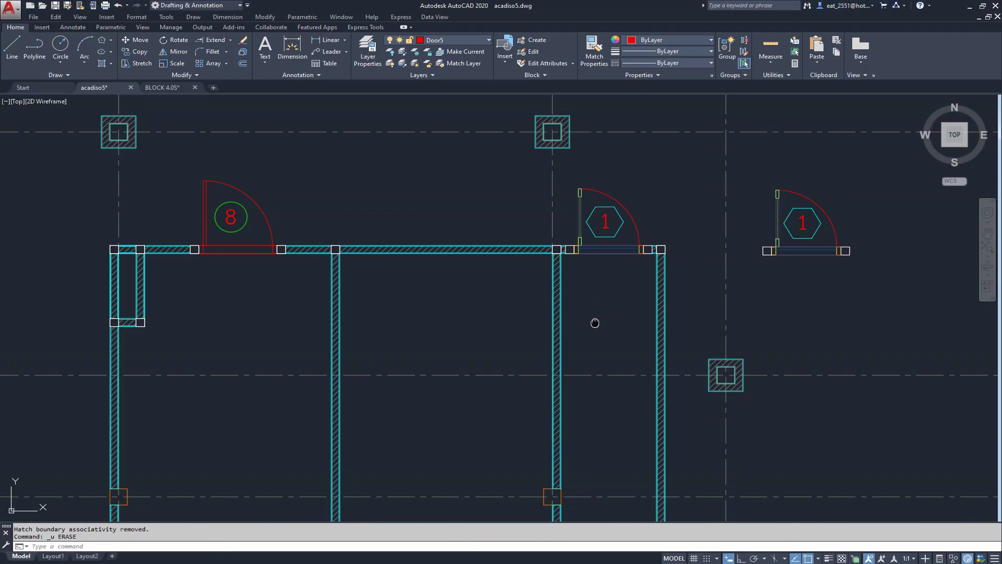
{"action": "scroll", "coordinate": [553, 253], "scroll_direction": "up", "scroll_amount": 2}
{"action": "scroll", "coordinate": [555, 254], "scroll_direction": "up", "scroll_amount": 3}
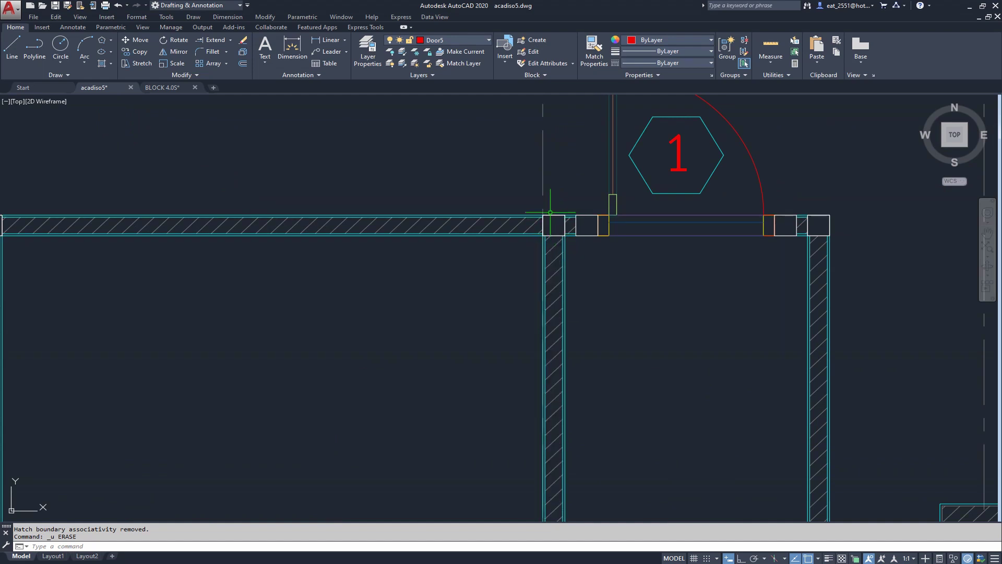
{"action": "left_click", "coordinate": [550, 215]}
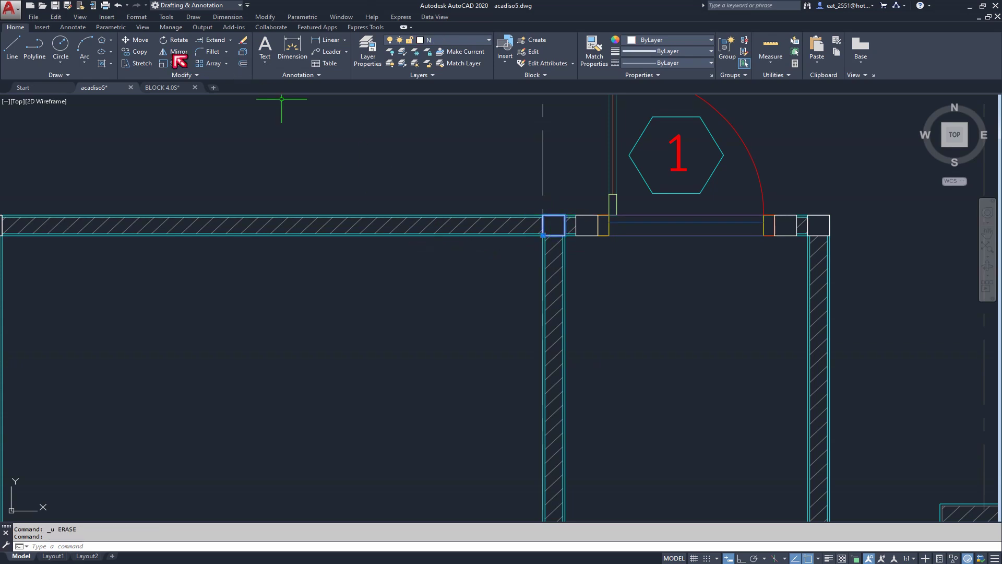
{"action": "left_click", "coordinate": [136, 39]}
{"action": "left_click", "coordinate": [488, 295]}
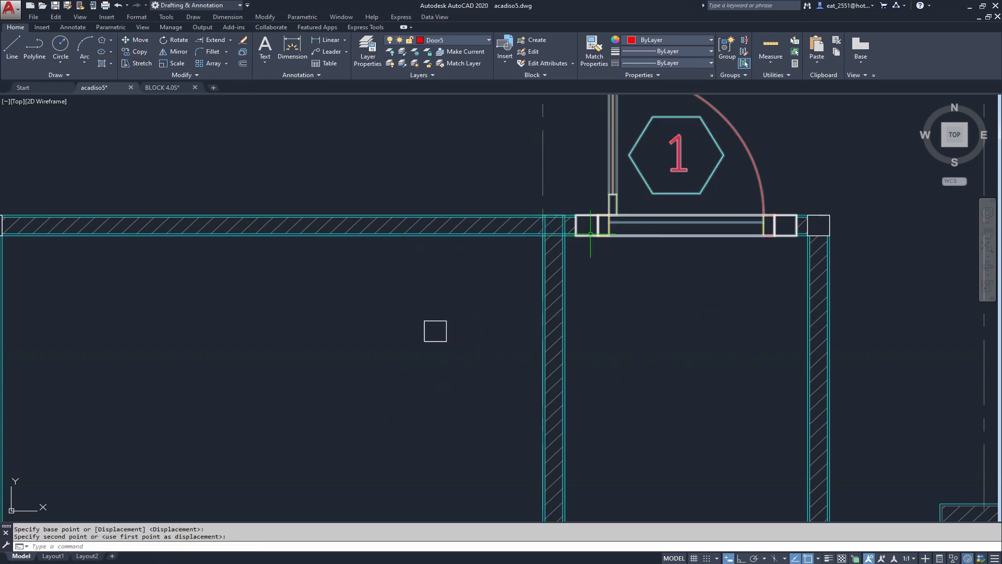
{"action": "scroll", "coordinate": [587, 253], "scroll_direction": "up", "scroll_amount": 5}
{"action": "left_click", "coordinate": [320, 350]}
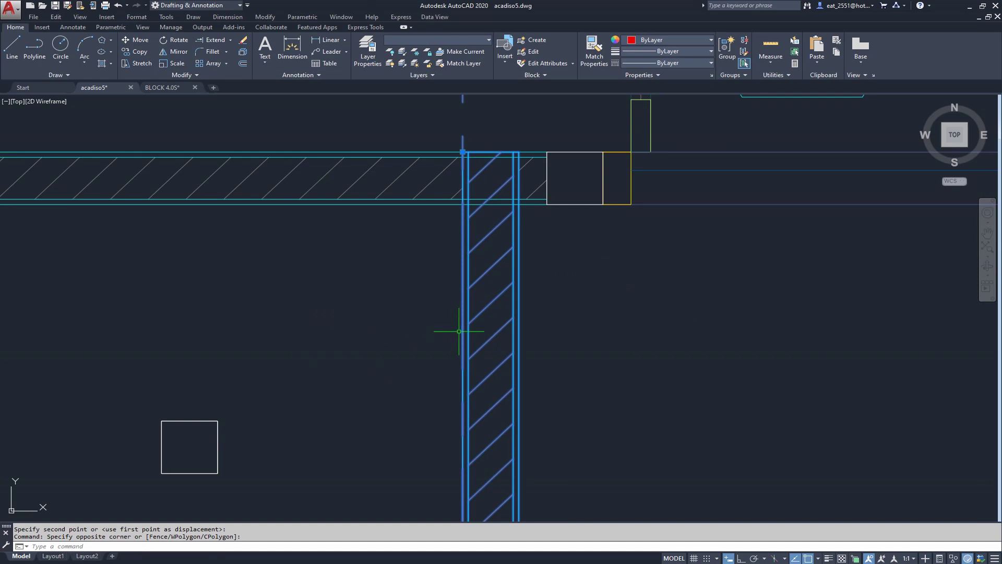
{"action": "key", "text": "Escape"}
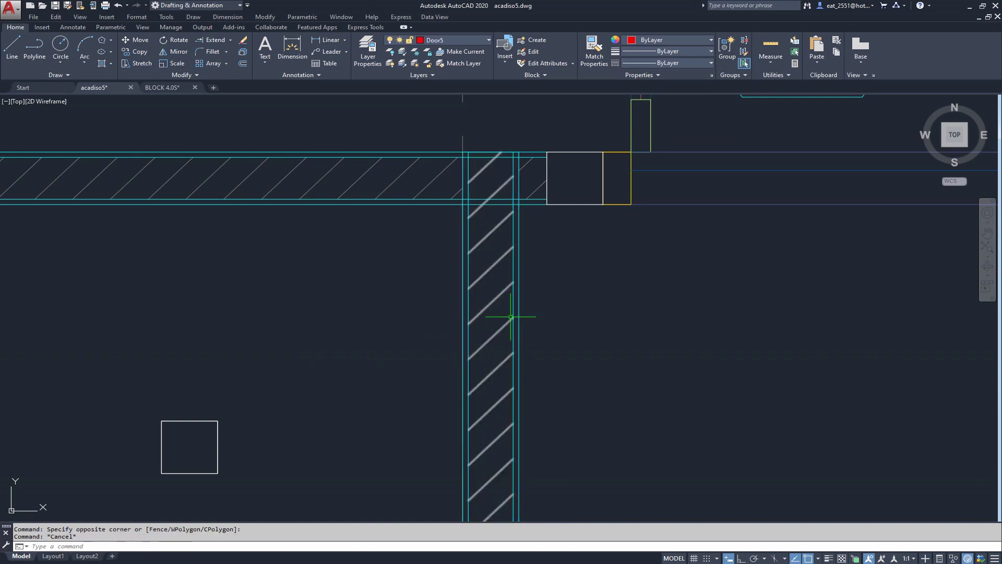
Step: Stretch the vertical interior wall's top end down to the horizontal grid line with Ortho on
{"action": "left_click", "coordinate": [518, 300]}
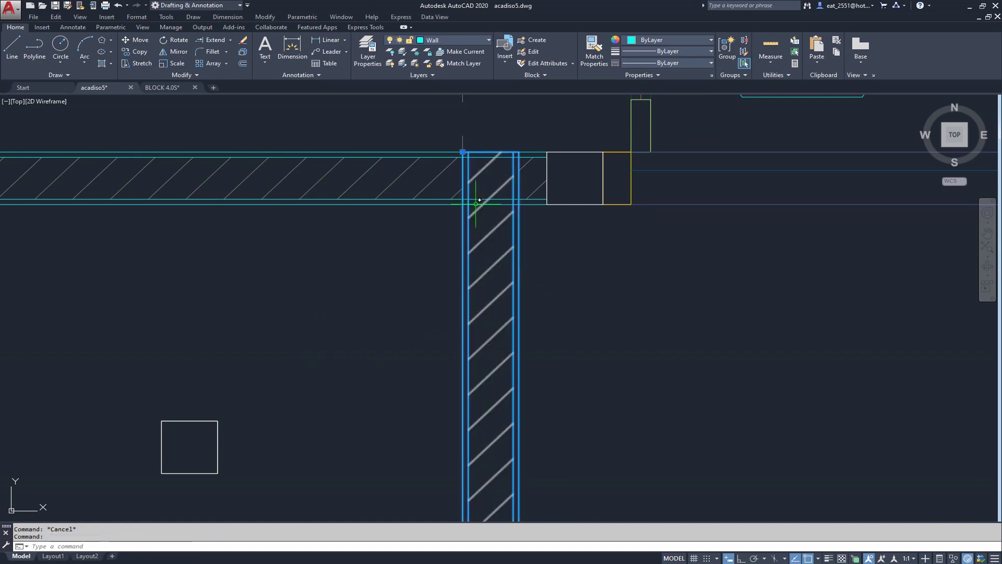
{"action": "left_click", "coordinate": [463, 152]}
{"action": "middle_click_drag", "start_coordinate": [458, 347], "coordinate": [476, 221]}
{"action": "scroll", "coordinate": [475, 223], "scroll_direction": "down", "scroll_amount": 2}
{"action": "scroll", "coordinate": [485, 224], "scroll_direction": "down", "scroll_amount": 2}
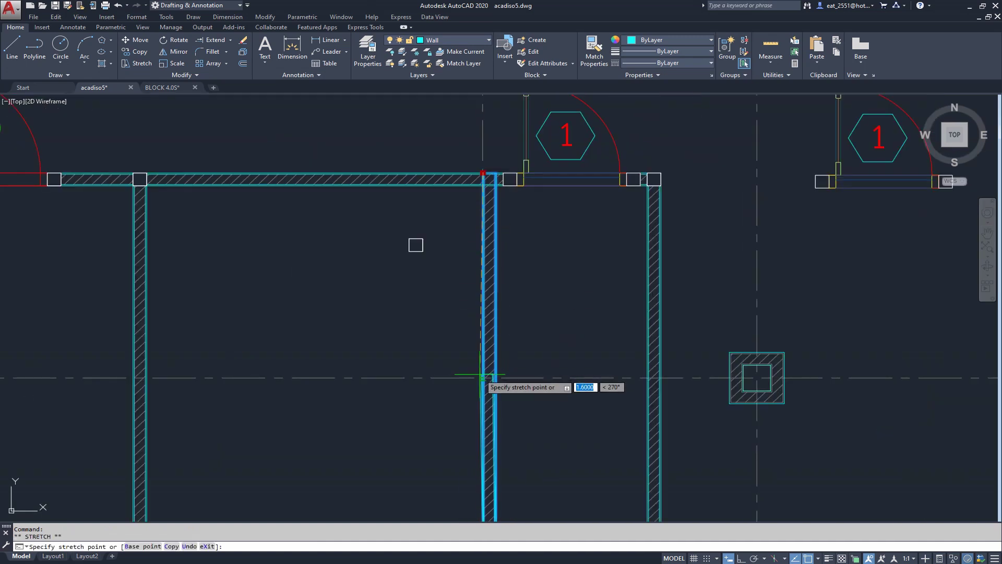
{"action": "scroll", "coordinate": [481, 378], "scroll_direction": "up", "scroll_amount": 3}
{"action": "key", "text": "F8"}
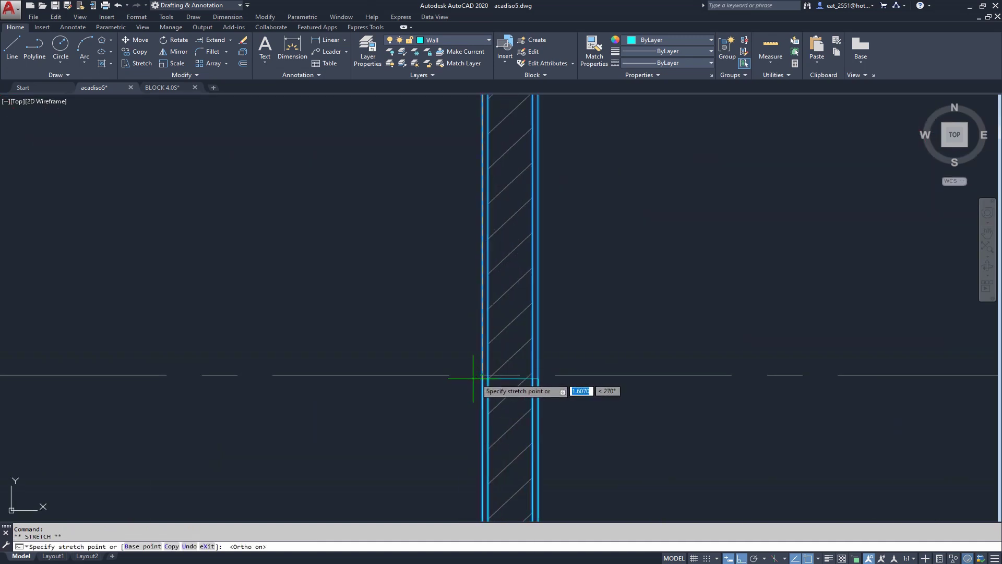
{"action": "left_click", "coordinate": [481, 375]}
{"action": "key", "text": "Escape"}
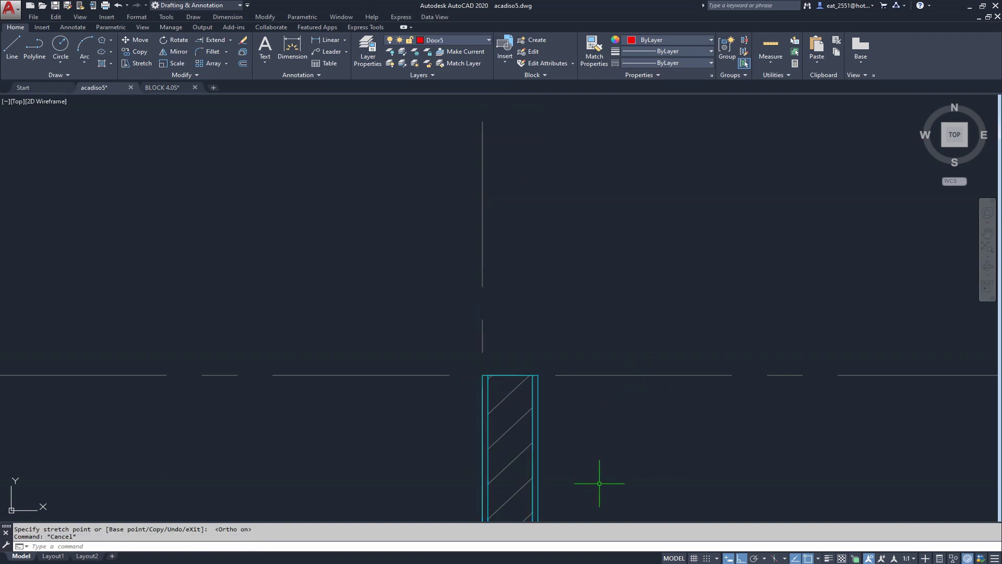
Step: Pan and zoom to check the shortened wall stub against the top wall
{"action": "scroll", "coordinate": [526, 376], "scroll_direction": "down", "scroll_amount": 3}
{"action": "middle_click_drag", "start_coordinate": [560, 449], "coordinate": [552, 384]}
{"action": "scroll", "coordinate": [552, 381], "scroll_direction": "up", "scroll_amount": 2}
{"action": "scroll", "coordinate": [551, 365], "scroll_direction": "up", "scroll_amount": 2}
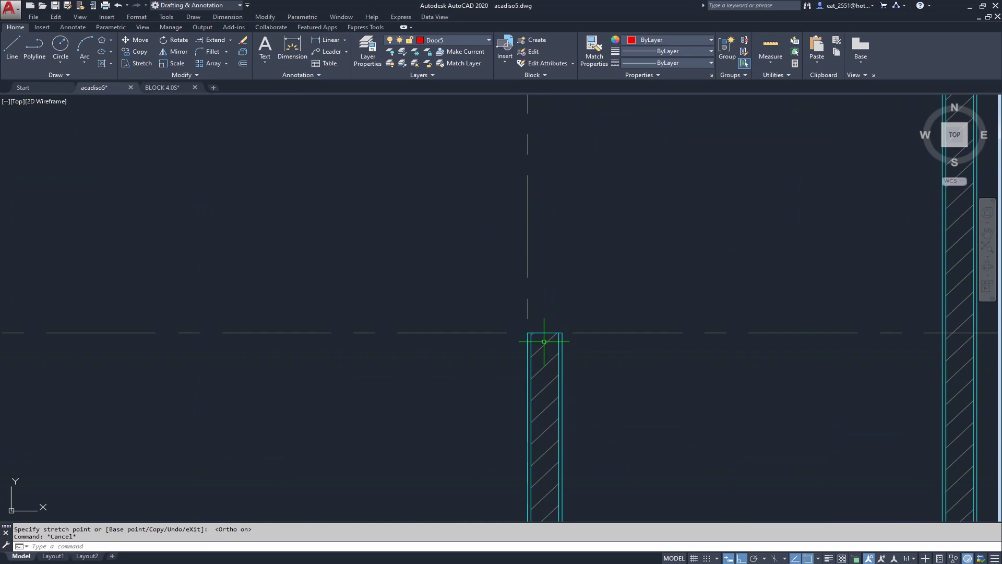
{"action": "scroll", "coordinate": [545, 345], "scroll_direction": "down", "scroll_amount": 5}
{"action": "scroll", "coordinate": [544, 344], "scroll_direction": "up", "scroll_amount": 2}
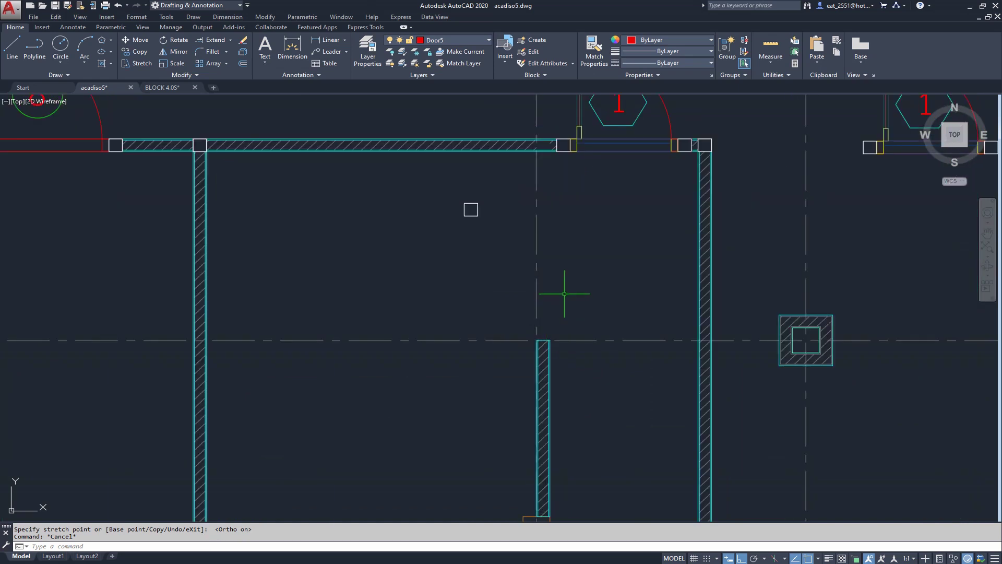
{"action": "middle_click_drag", "start_coordinate": [570, 290], "coordinate": [564, 315]}
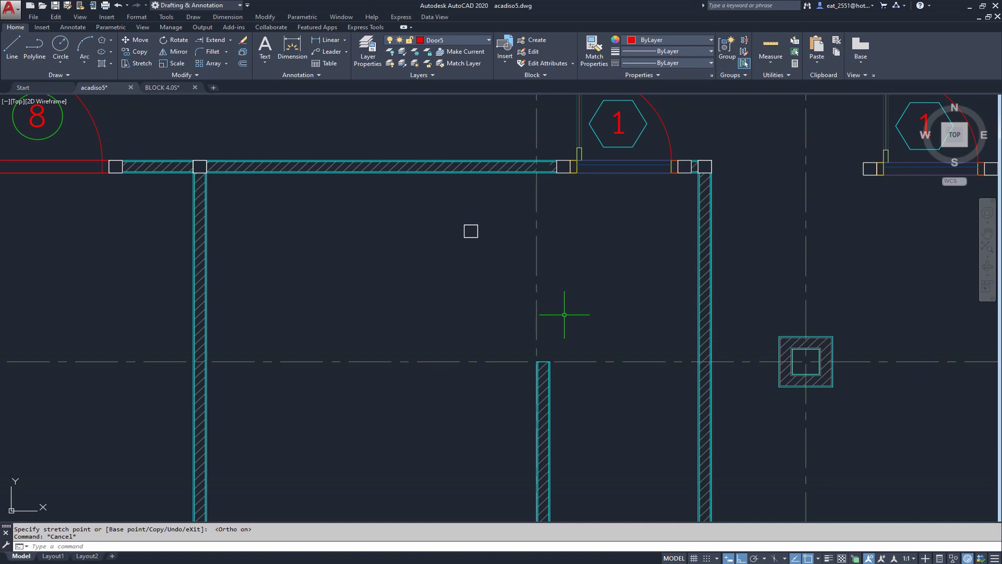
Step: Measure from the wall corner to the stub with a linear dimension, then cancel it
{"action": "left_click", "coordinate": [326, 40]}
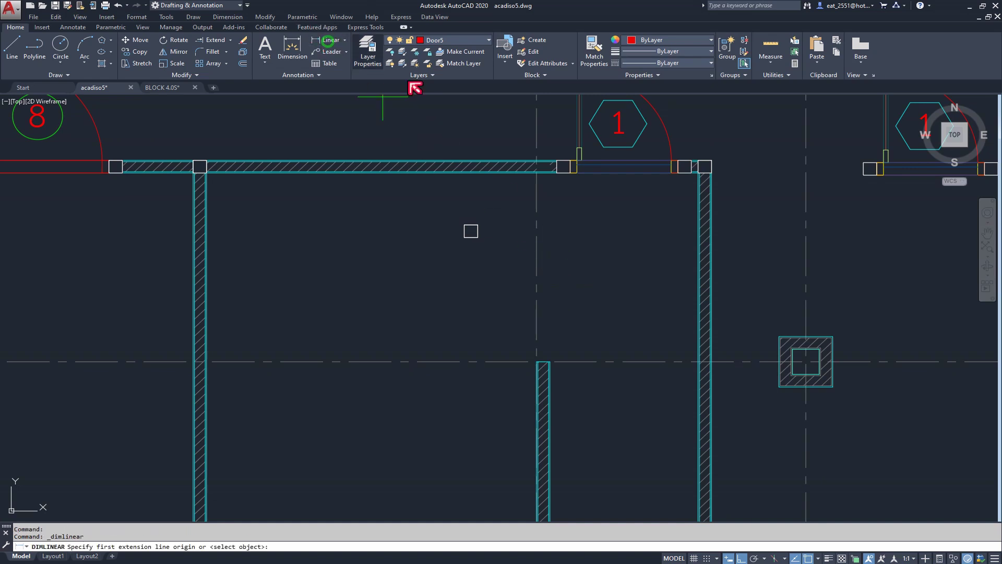
{"action": "scroll", "coordinate": [532, 178], "scroll_direction": "up", "scroll_amount": 4}
{"action": "left_click", "coordinate": [555, 150]}
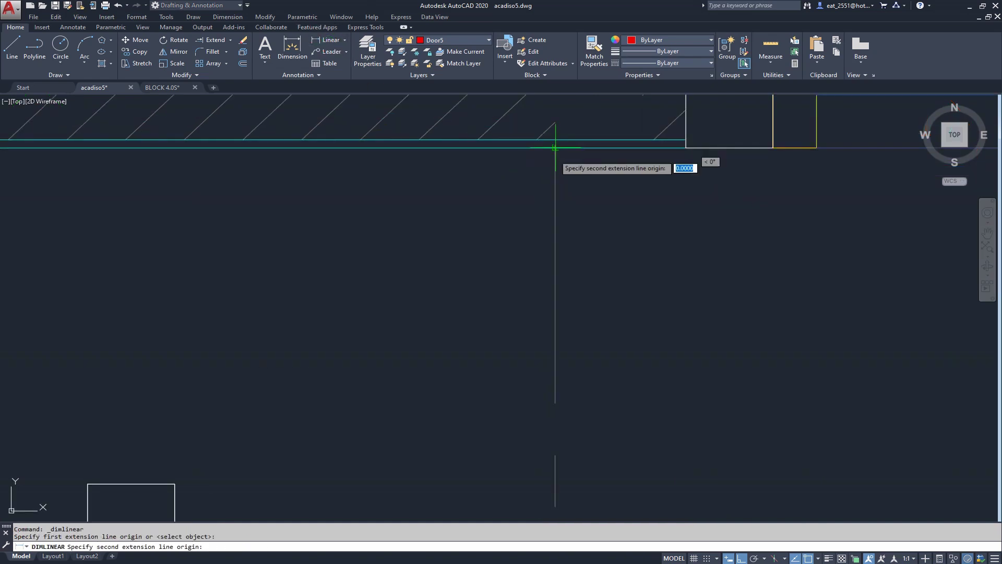
{"action": "scroll", "coordinate": [555, 152], "scroll_direction": "down", "scroll_amount": 3}
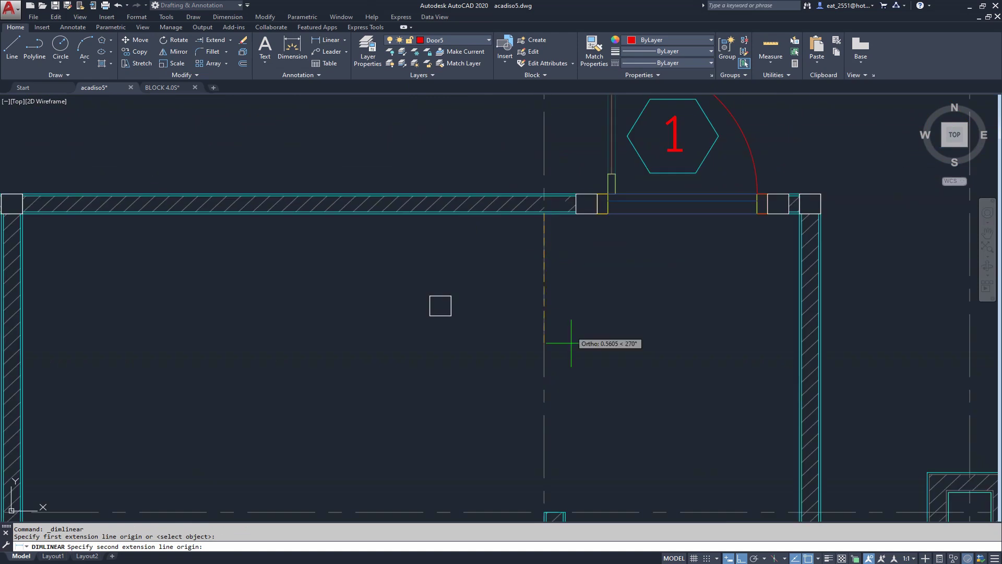
{"action": "left_click", "coordinate": [545, 513]}
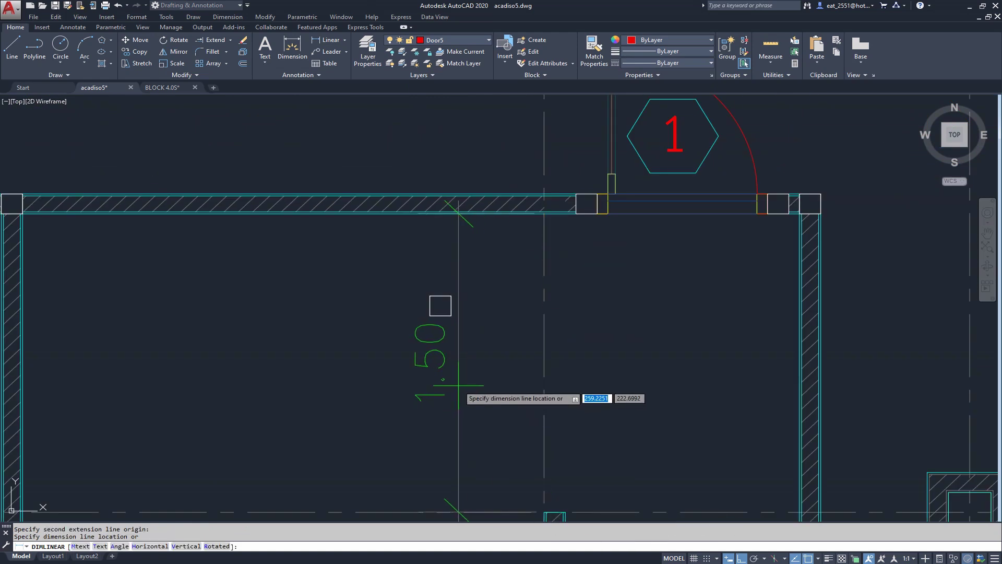
{"action": "key", "text": "Escape"}
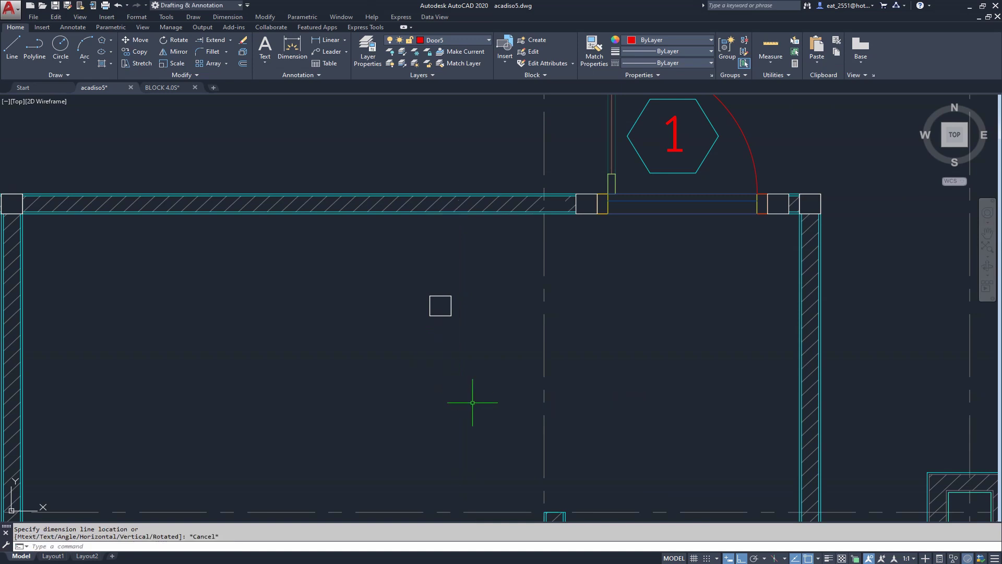
{"action": "middle_click_drag", "start_coordinate": [474, 402], "coordinate": [496, 299]}
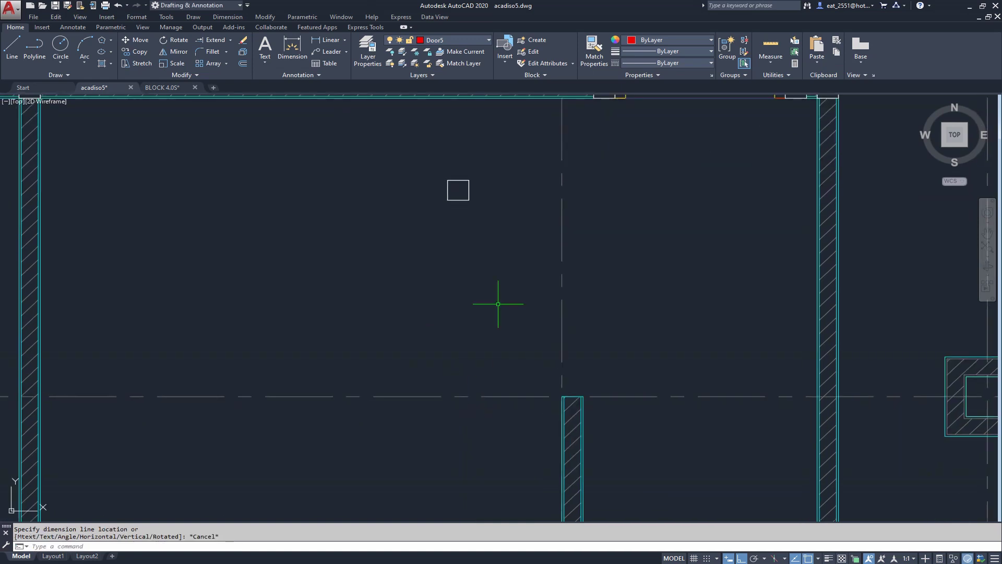
Step: Stretch the wall stub's top end 0.5 upward using a crossing window
{"action": "left_click", "coordinate": [139, 63]}
{"action": "left_click", "coordinate": [623, 359]}
{"action": "left_click", "coordinate": [518, 436]}
{"action": "key", "text": "Return"}
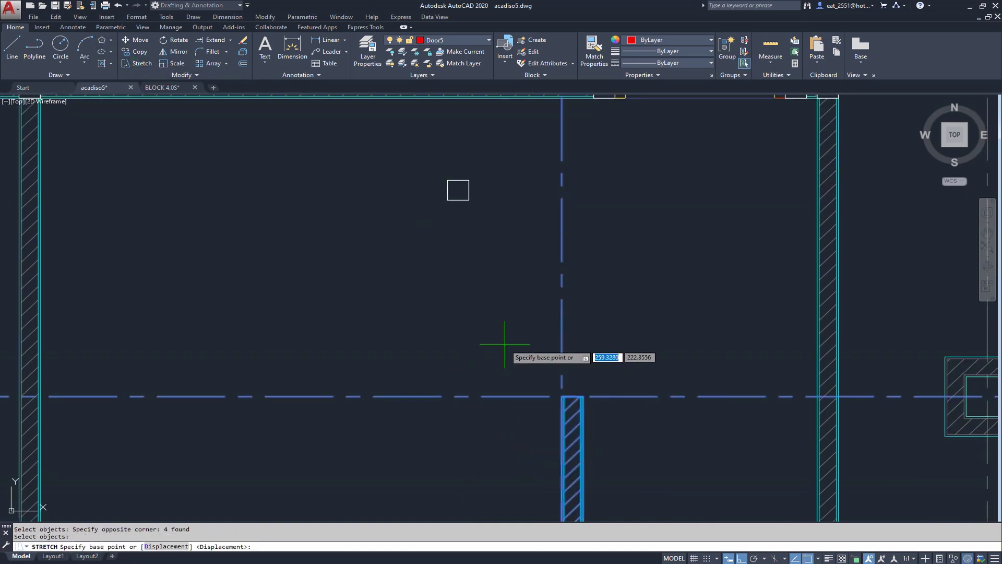
{"action": "left_click", "coordinate": [509, 344]}
{"action": "type", "text": ".5"}
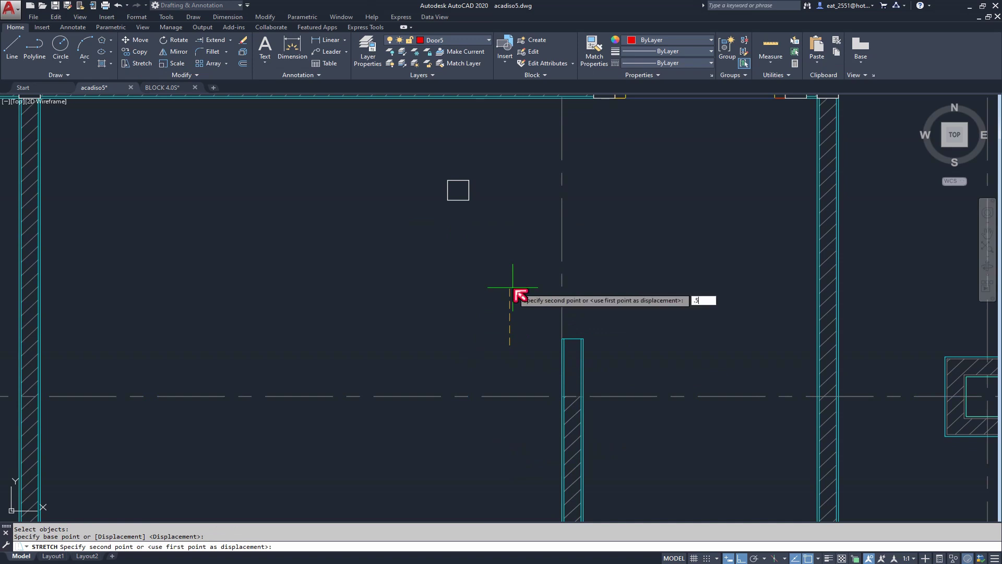
{"action": "key", "text": "Return"}
Step: Move the small square post onto the top end of the wall stub
{"action": "left_click", "coordinate": [441, 168]}
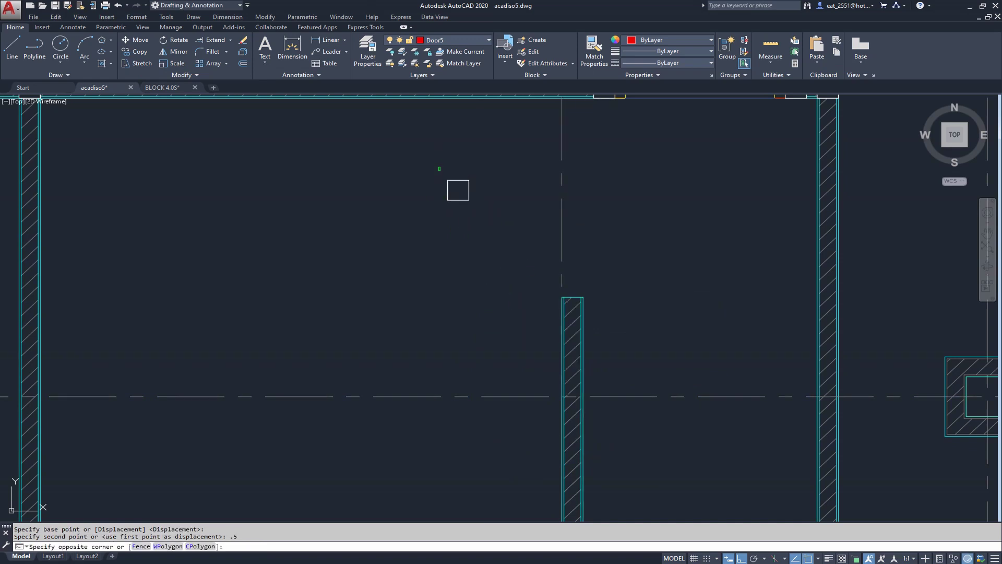
{"action": "left_click", "coordinate": [485, 246]}
{"action": "left_click", "coordinate": [136, 40]}
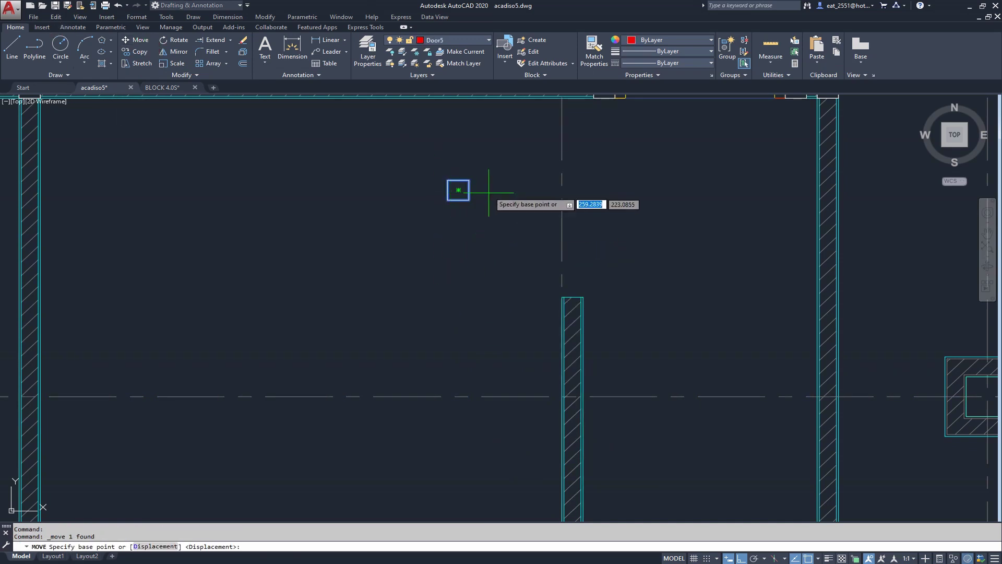
{"action": "left_click", "coordinate": [458, 190]}
{"action": "scroll", "coordinate": [580, 292], "scroll_direction": "up", "scroll_amount": 5}
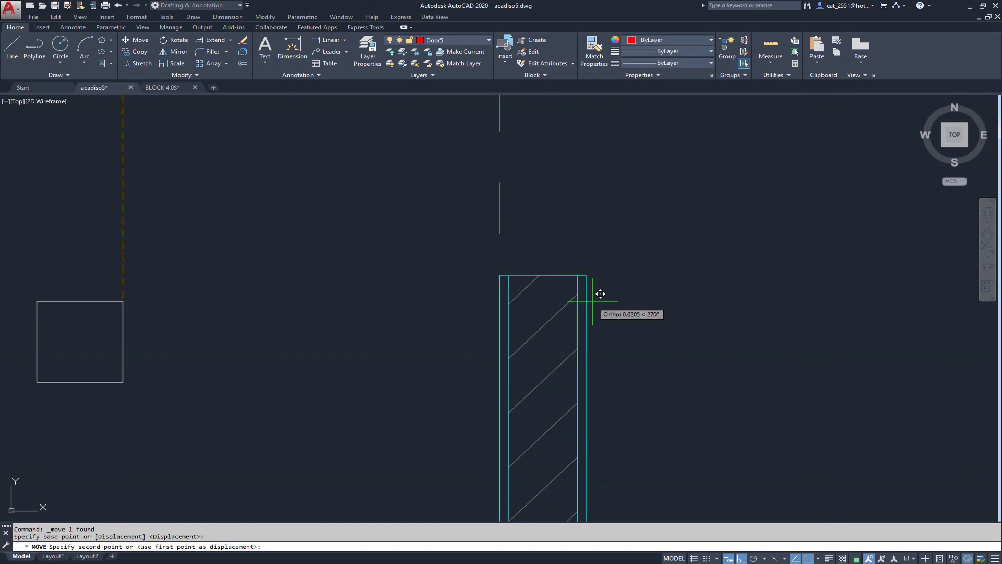
{"action": "left_click", "coordinate": [586, 274]}
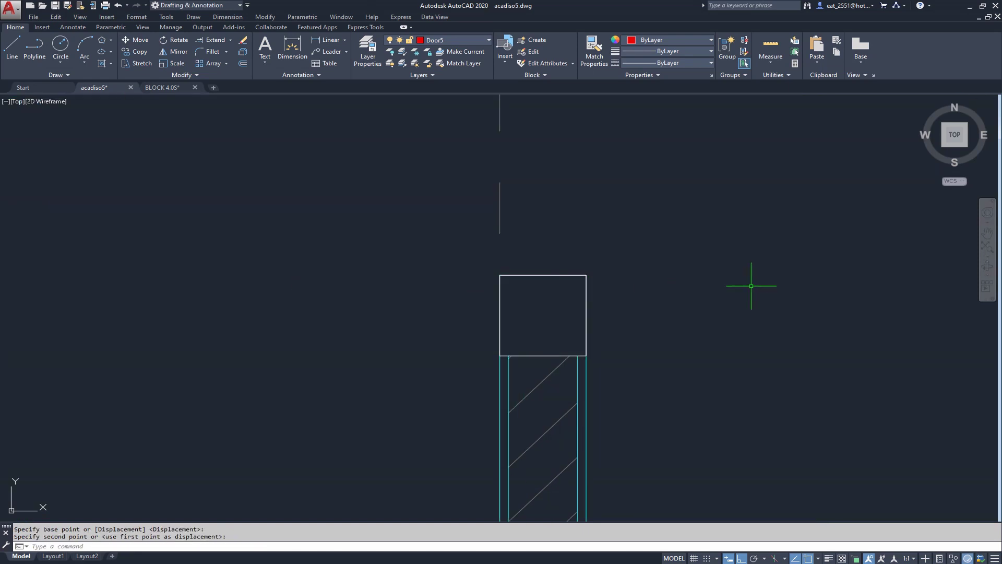
{"action": "key", "text": "Escape"}
{"action": "scroll", "coordinate": [421, 351], "scroll_direction": "down", "scroll_amount": 3}
{"action": "scroll", "coordinate": [537, 317], "scroll_direction": "down", "scroll_amount": 2}
{"action": "scroll", "coordinate": [560, 312], "scroll_direction": "down", "scroll_amount": 2}
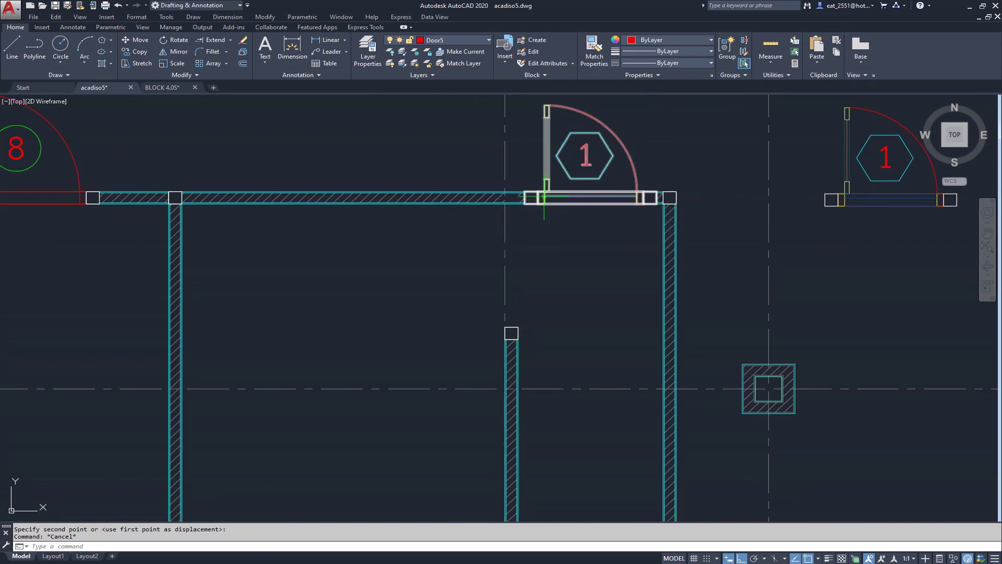
Step: Stretch the hatch across the door 1 opening so it ends at the door pier
{"action": "scroll", "coordinate": [493, 197], "scroll_direction": "up", "scroll_amount": 6}
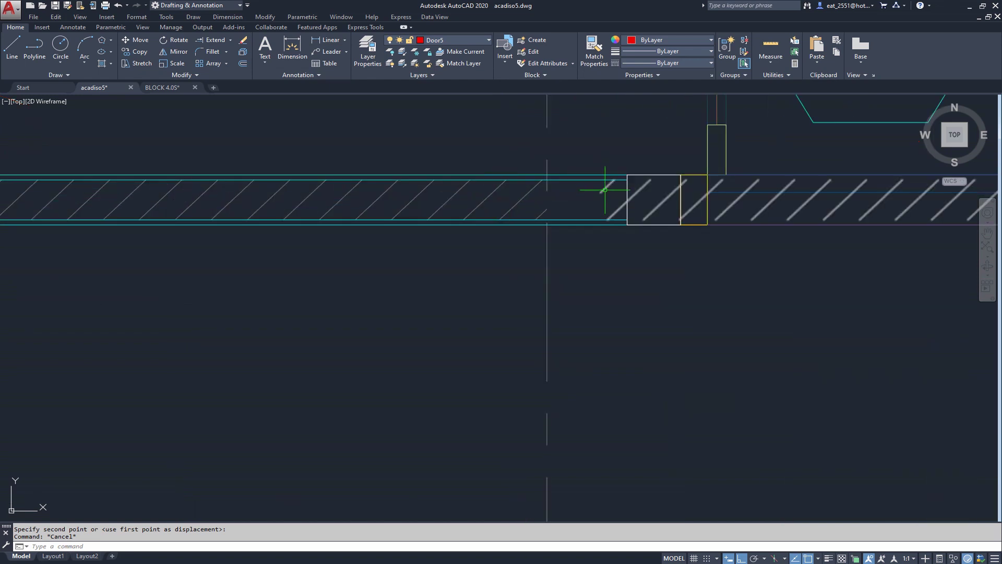
{"action": "scroll", "coordinate": [437, 242], "scroll_direction": "down", "scroll_amount": 5}
{"action": "scroll", "coordinate": [446, 239], "scroll_direction": "up", "scroll_amount": 3}
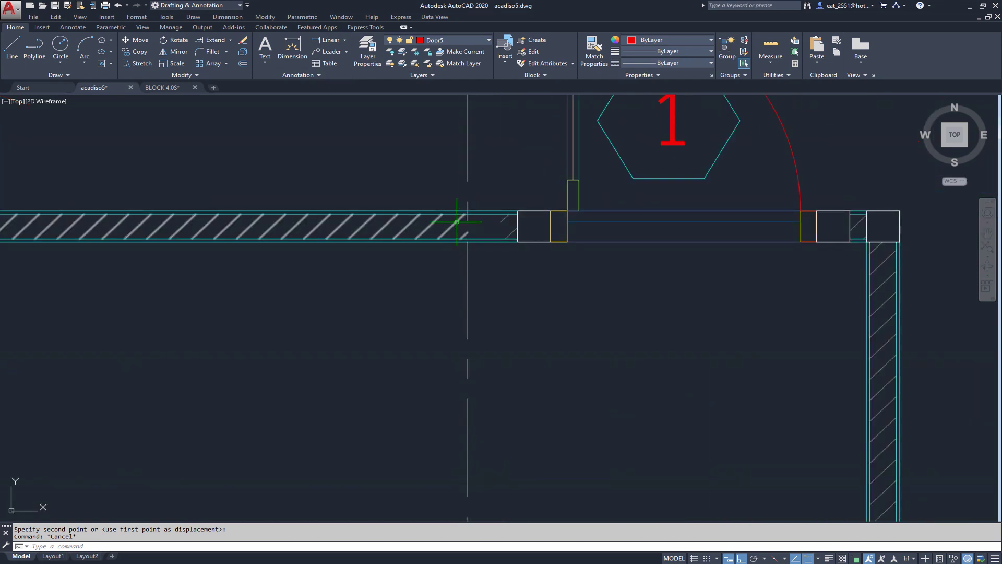
{"action": "left_click", "coordinate": [505, 218]}
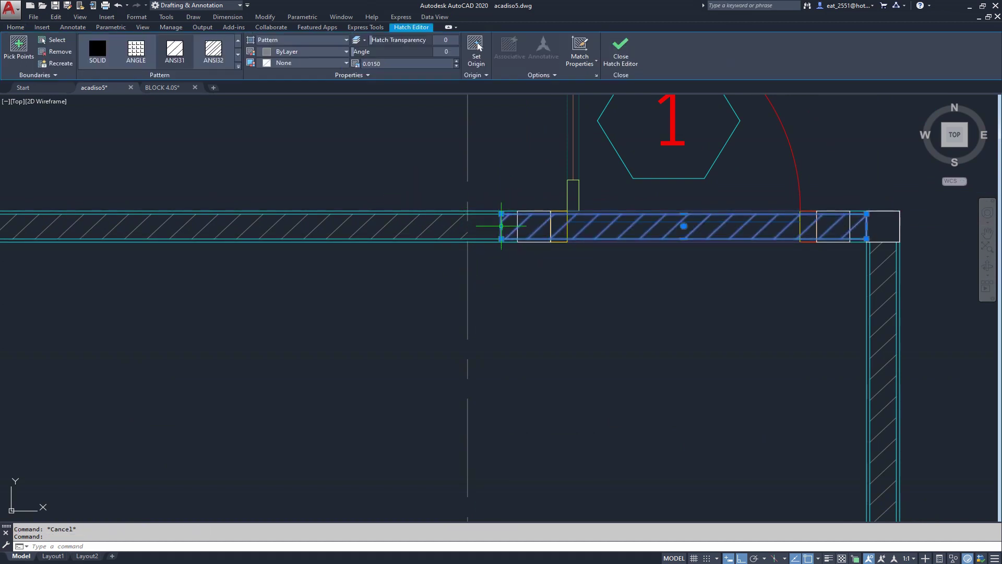
{"action": "left_click", "coordinate": [501, 225]}
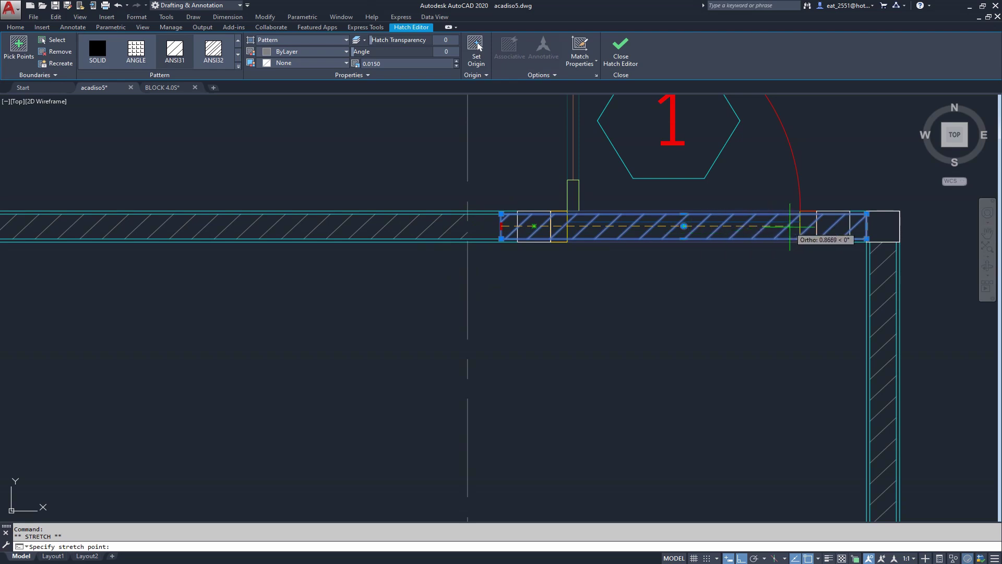
{"action": "left_click", "coordinate": [850, 225]}
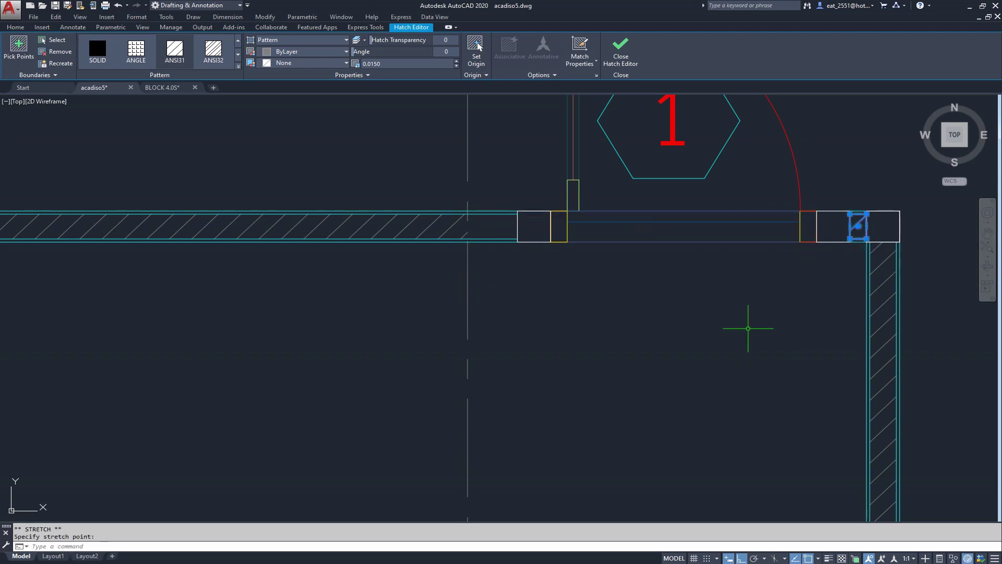
{"action": "key", "text": "Escape"}
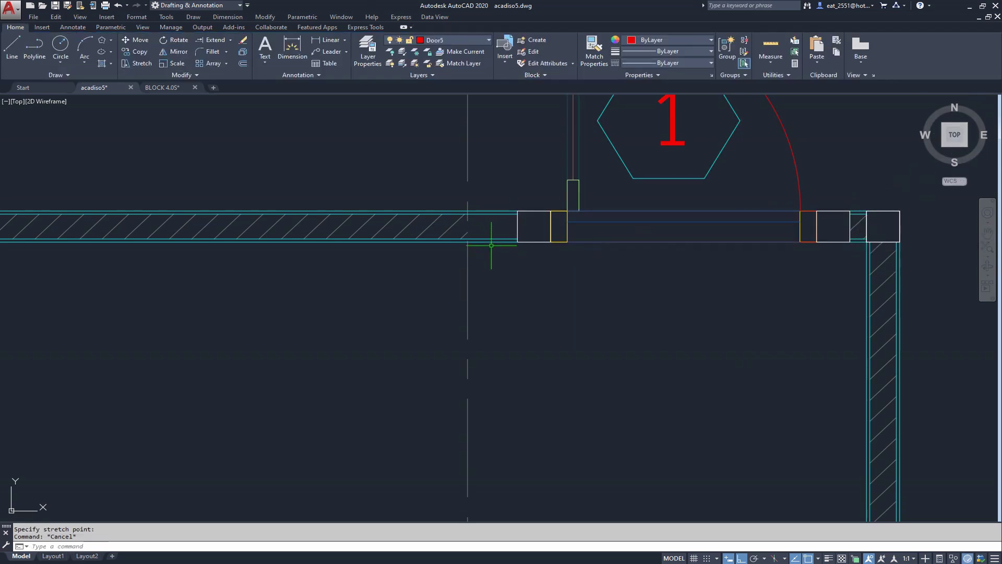
Step: Check the hatch left of the door via its edge grip, then zoom out
{"action": "left_click", "coordinate": [463, 230]}
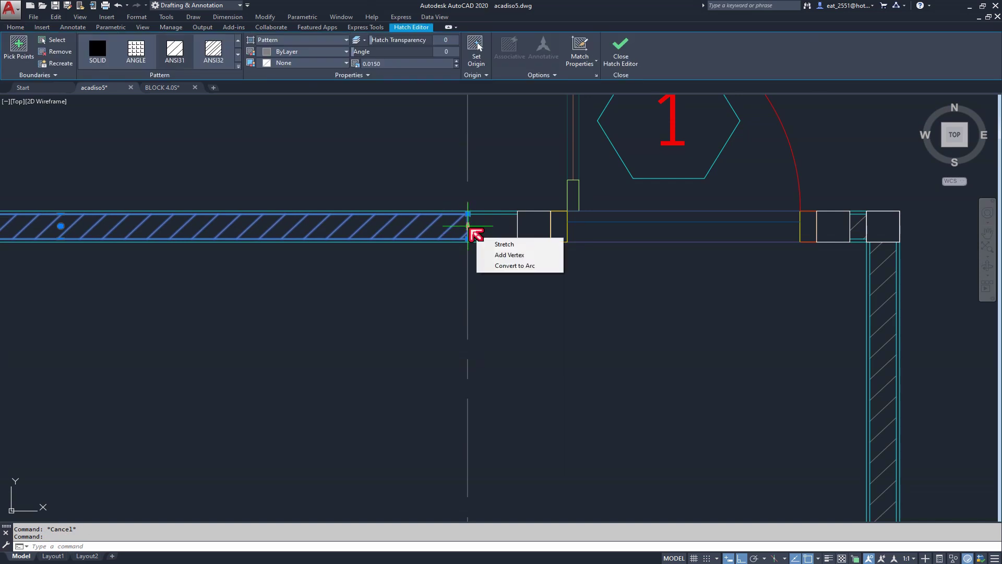
{"action": "left_click", "coordinate": [467, 225]}
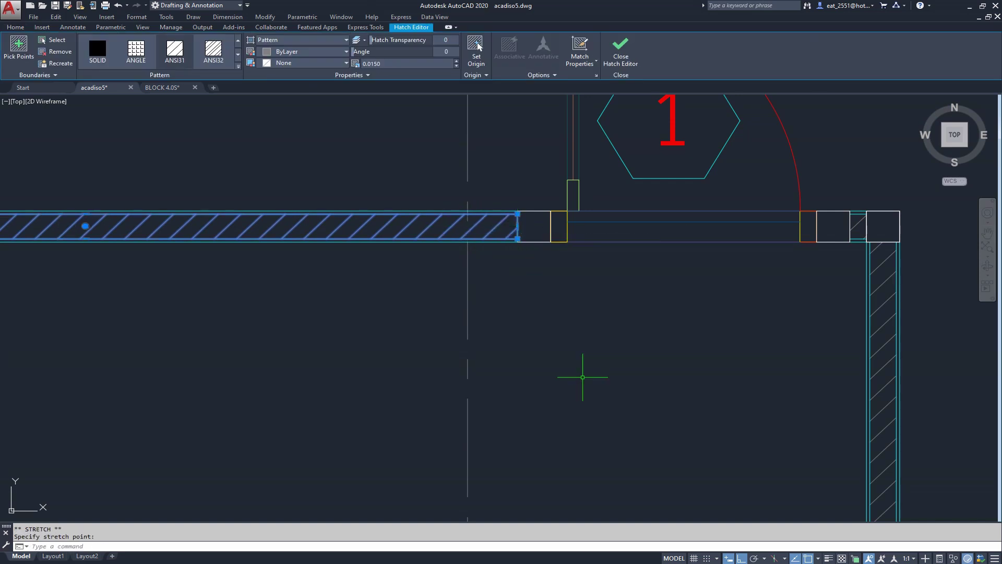
{"action": "key", "text": "Escape"}
{"action": "scroll", "coordinate": [581, 296], "scroll_direction": "down", "scroll_amount": 4}
{"action": "scroll", "coordinate": [583, 300], "scroll_direction": "down", "scroll_amount": 2}
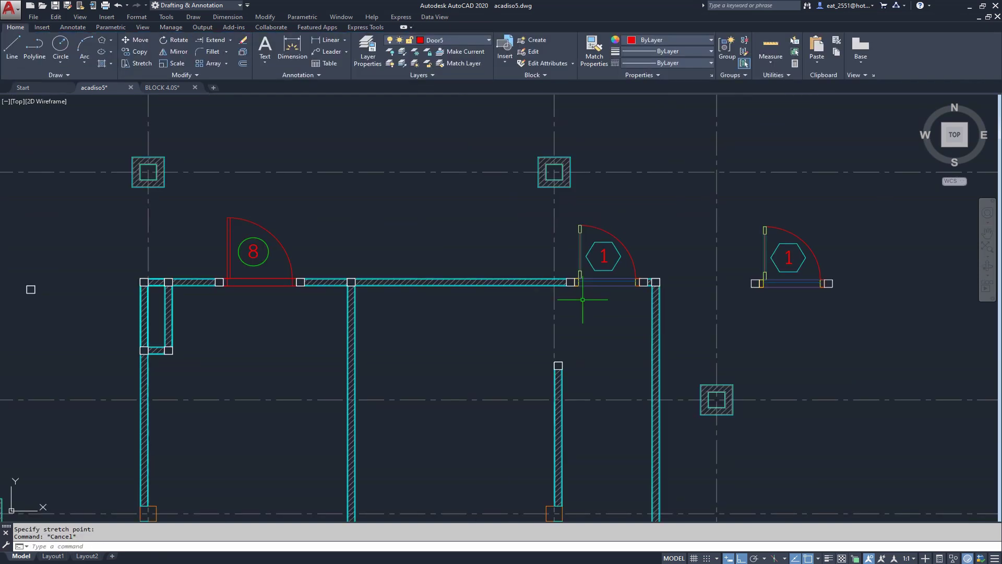
Step: Centre the doors in view and abandon a linear dimension started at the wall corner
{"action": "middle_click_drag", "start_coordinate": [532, 320], "coordinate": [576, 328]}
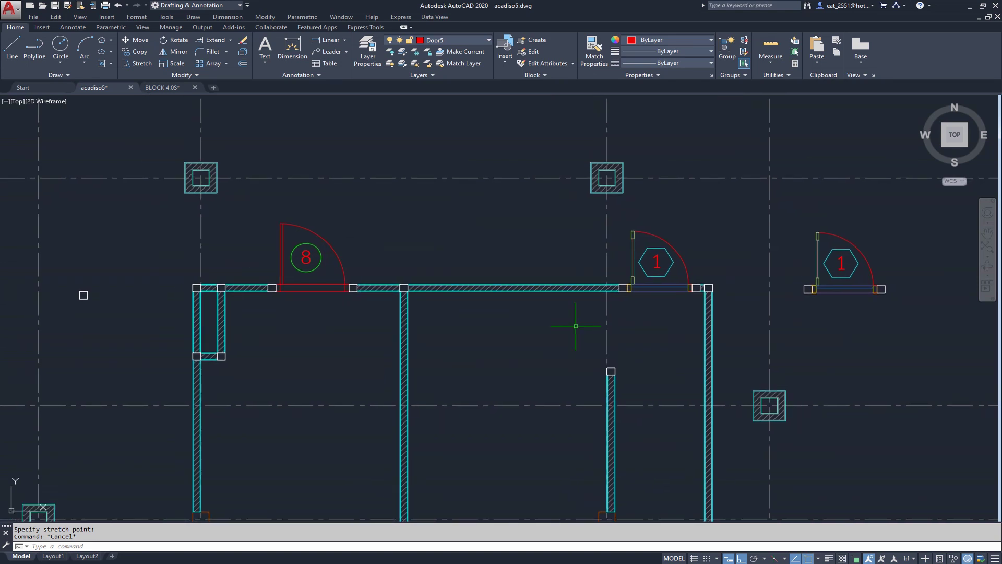
{"action": "scroll", "coordinate": [606, 316], "scroll_direction": "up", "scroll_amount": 1}
{"action": "middle_click_drag", "start_coordinate": [619, 287], "coordinate": [628, 291]}
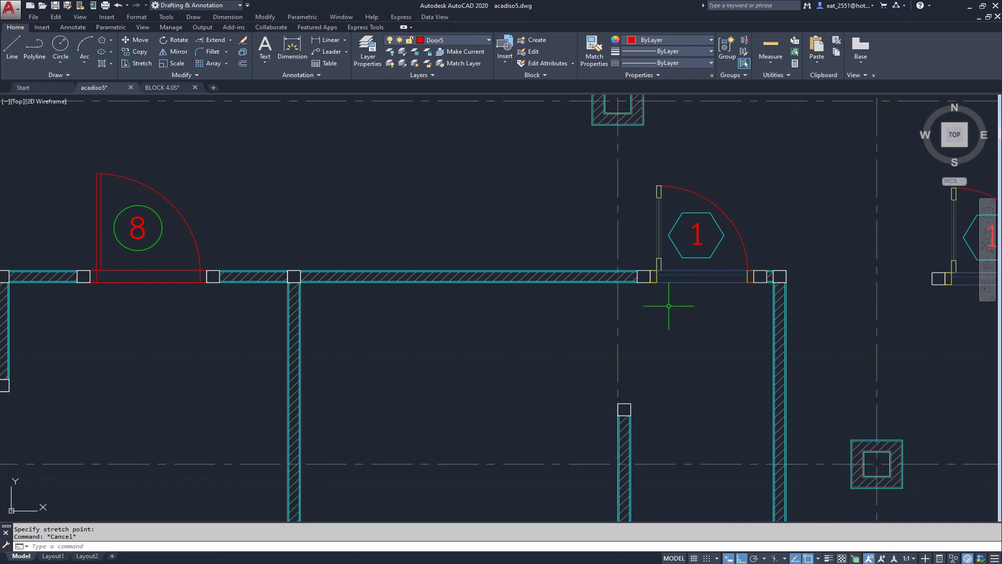
{"action": "middle_click_drag", "start_coordinate": [398, 296], "coordinate": [495, 251]}
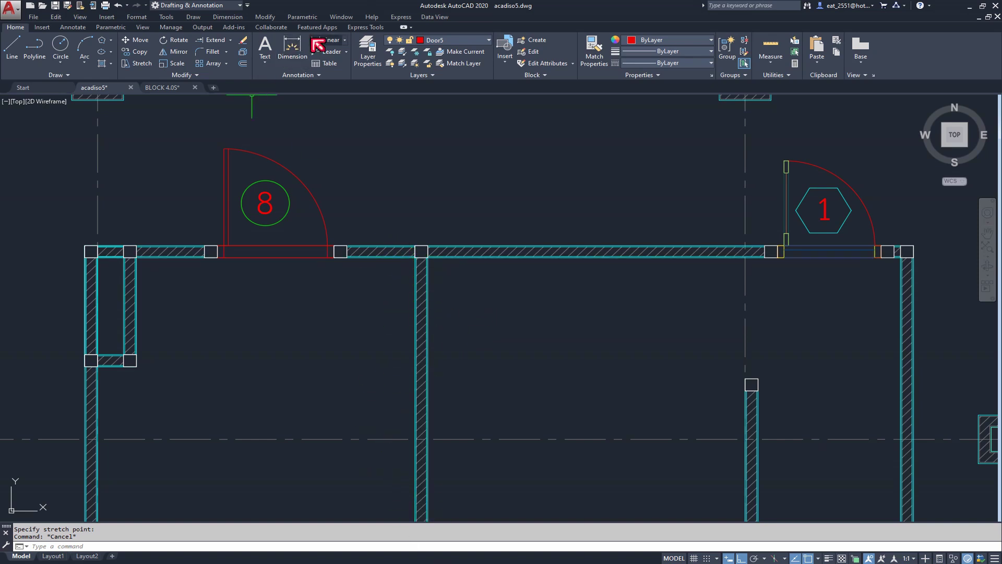
{"action": "left_click", "coordinate": [328, 41]}
{"action": "left_click", "coordinate": [421, 251]}
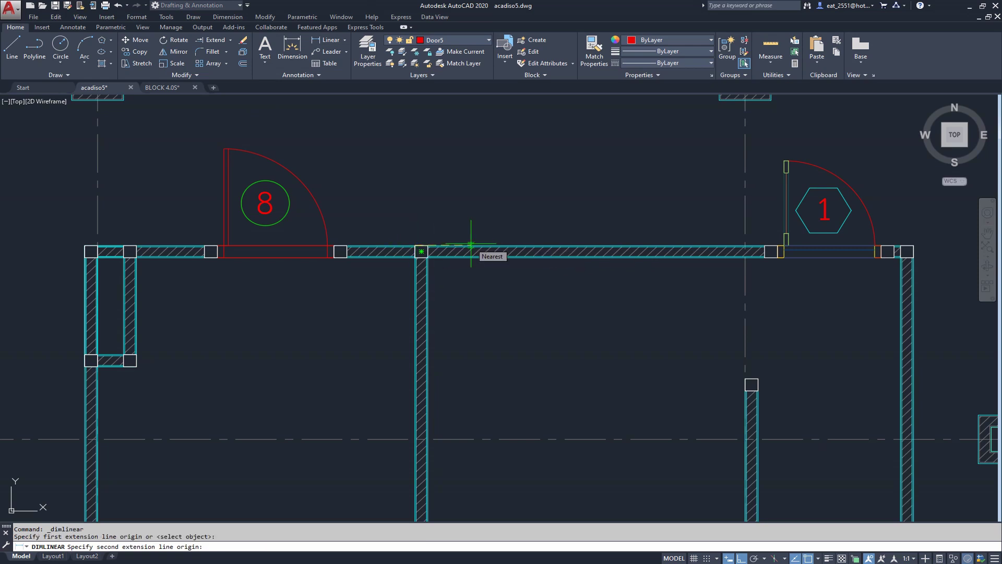
{"action": "key", "text": "Escape"}
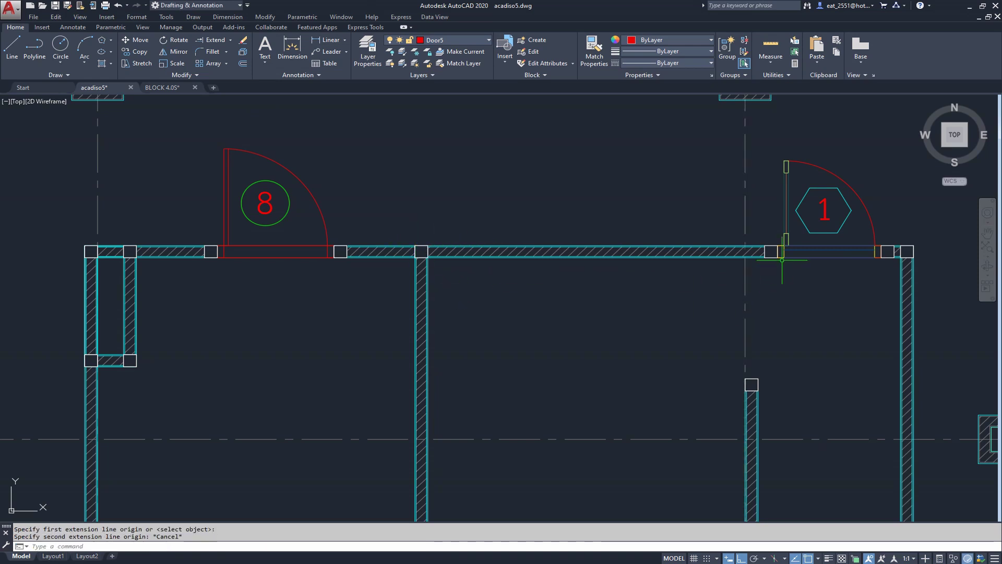
Step: Copy door 1 to the interior wall junction and select the copy's pieces for moving
{"action": "left_click", "coordinate": [776, 248]}
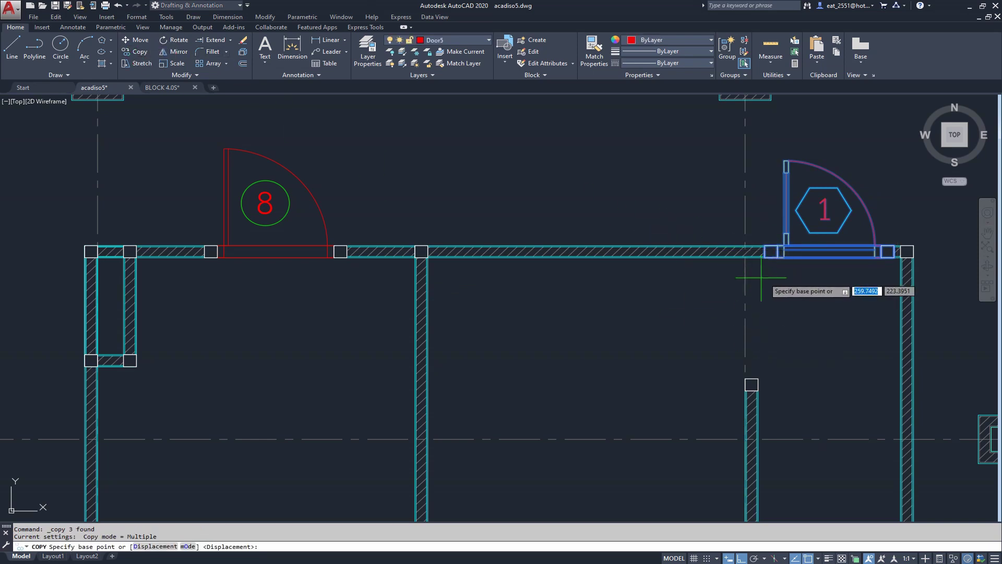
{"action": "scroll", "coordinate": [796, 275], "scroll_direction": "up", "scroll_amount": 5}
{"action": "left_click", "coordinate": [674, 204]}
{"action": "scroll", "coordinate": [678, 209], "scroll_direction": "down", "scroll_amount": 5}
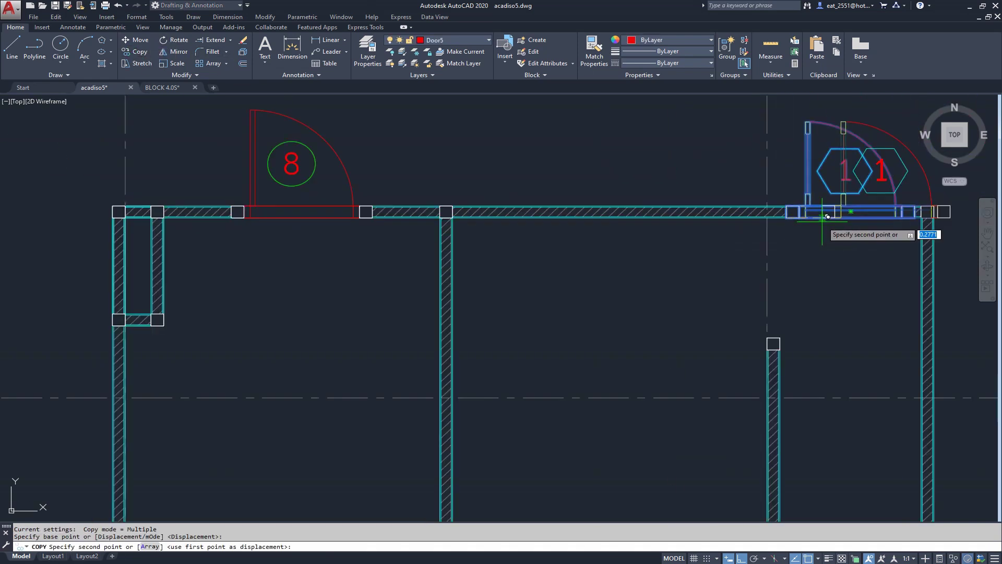
{"action": "scroll", "coordinate": [449, 219], "scroll_direction": "up", "scroll_amount": 5}
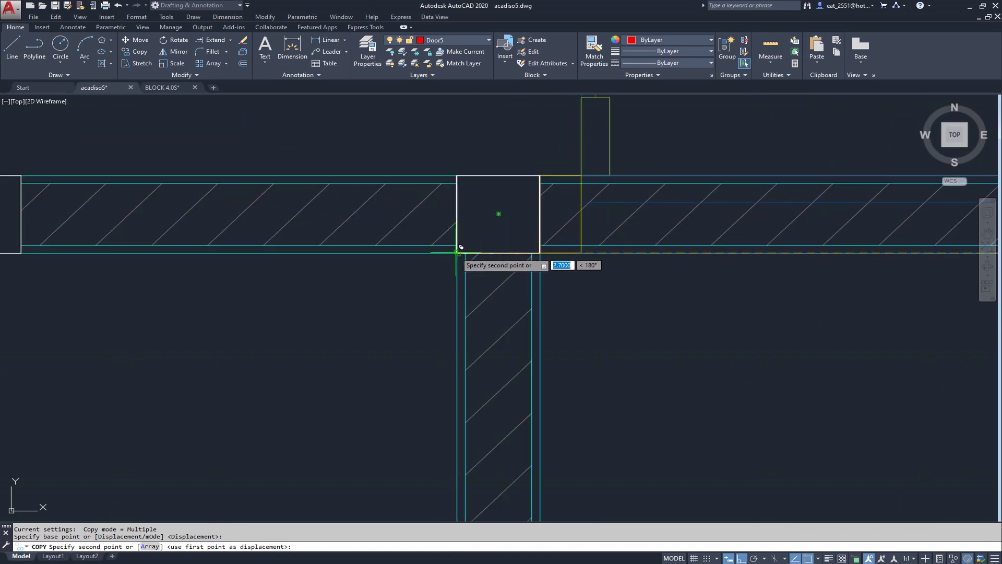
{"action": "left_click", "coordinate": [458, 246]}
{"action": "key", "text": "Escape"}
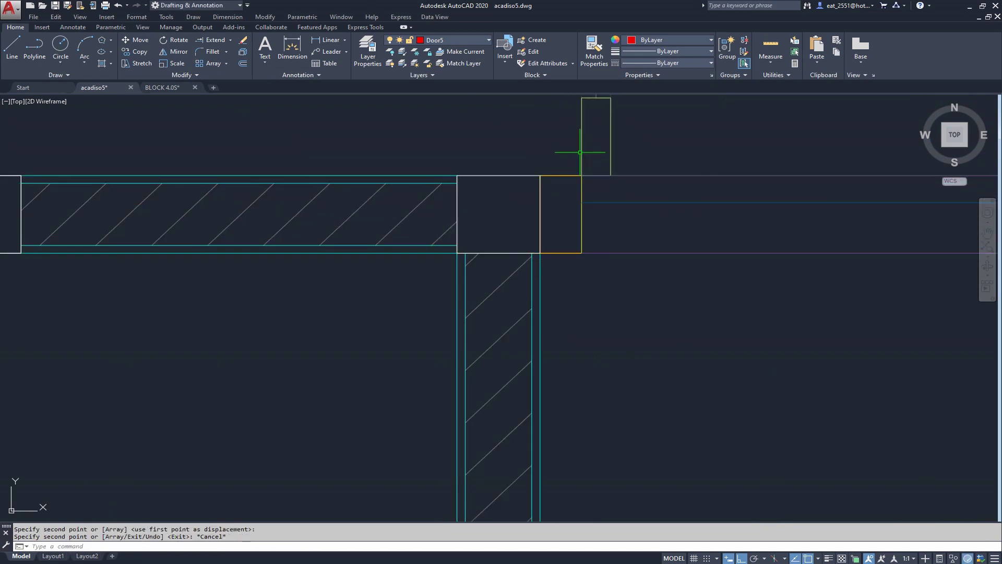
{"action": "left_click", "coordinate": [583, 154]}
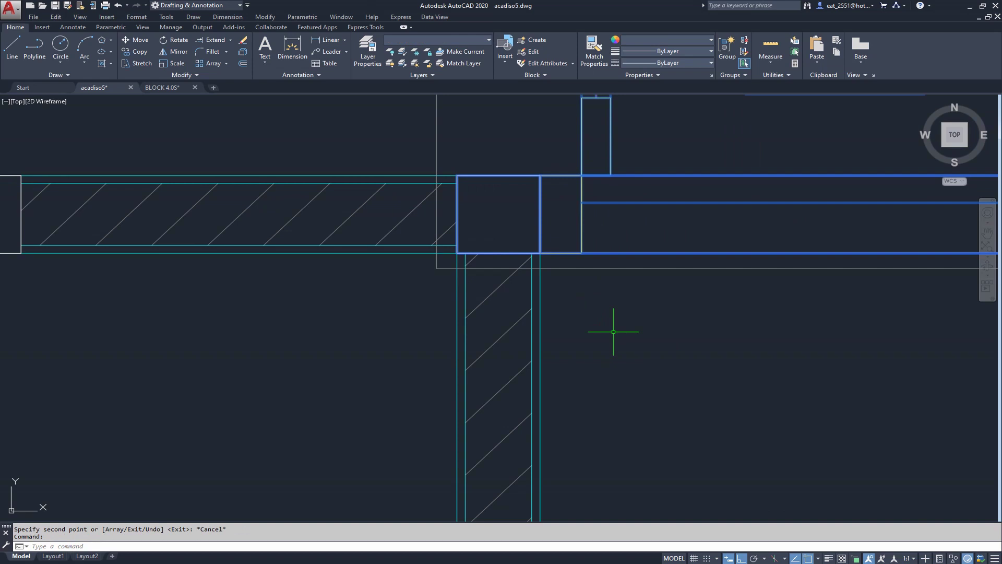
{"action": "type", "text": "m"}
{"action": "key", "text": "Return"}
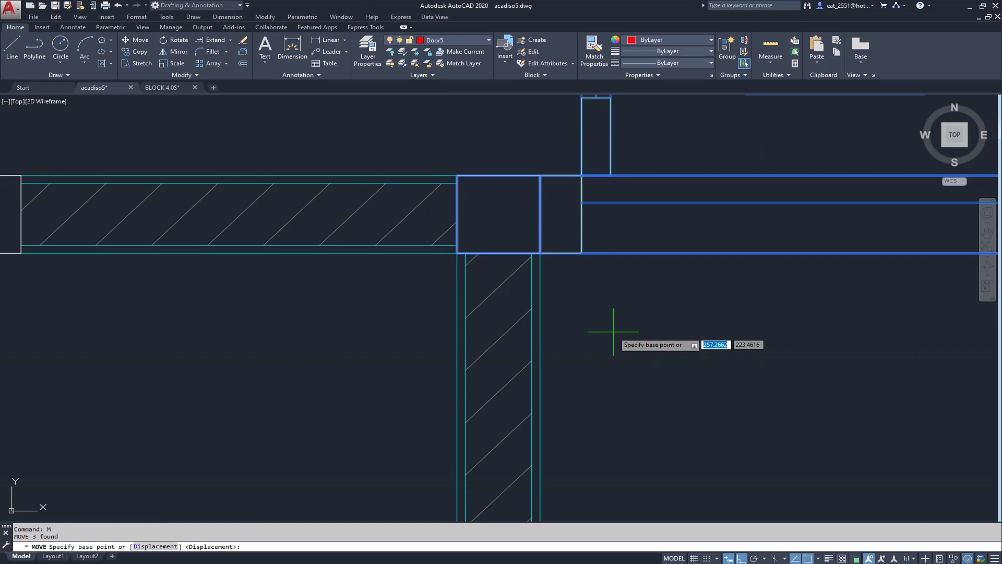
Step: Move the copied door 0.45 units to the right along the top wall
{"action": "left_click", "coordinate": [608, 368]}
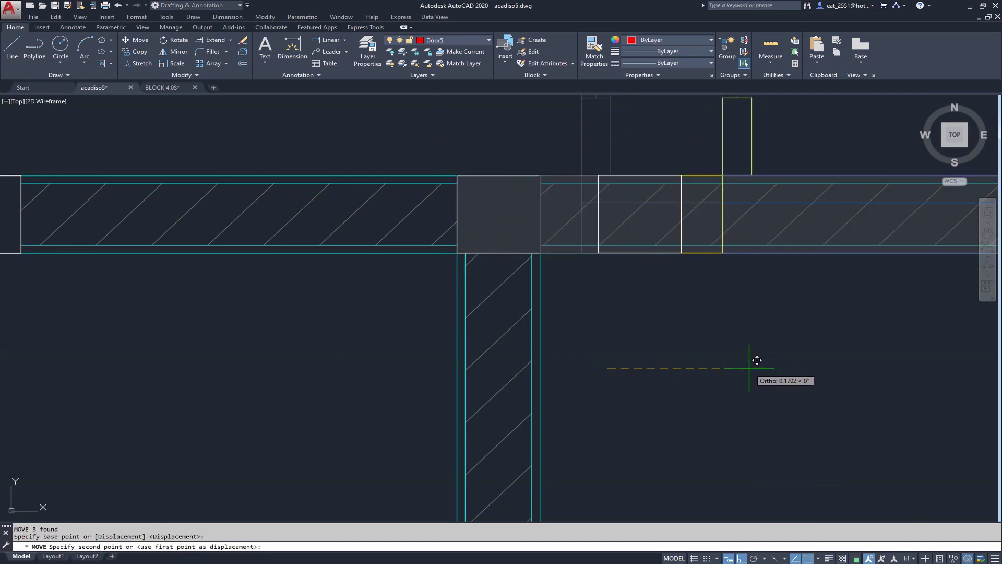
{"action": "type", "text": ".45"}
{"action": "key", "text": "Return"}
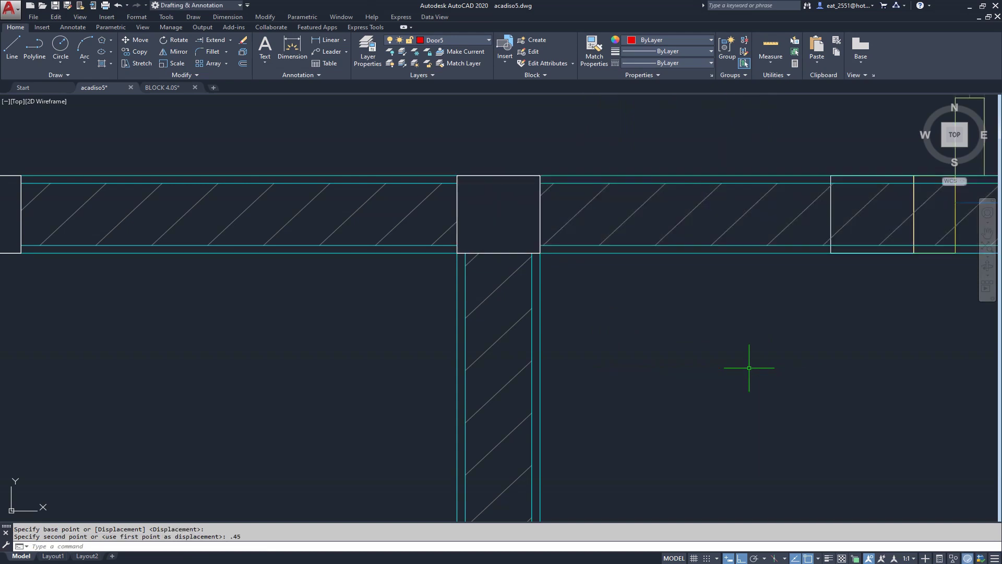
{"action": "scroll", "coordinate": [624, 324], "scroll_direction": "down", "scroll_amount": 2}
{"action": "scroll", "coordinate": [658, 313], "scroll_direction": "down", "scroll_amount": 2}
{"action": "middle_click_drag", "start_coordinate": [657, 313], "coordinate": [465, 294]}
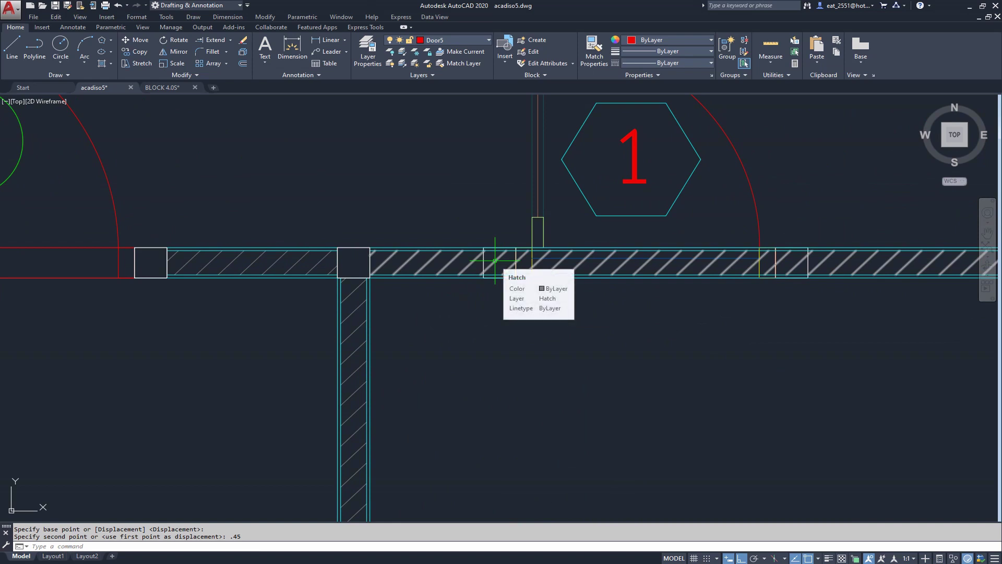
{"action": "scroll", "coordinate": [494, 261], "scroll_direction": "down", "scroll_amount": 2}
{"action": "scroll", "coordinate": [490, 261], "scroll_direction": "down", "scroll_amount": 2}
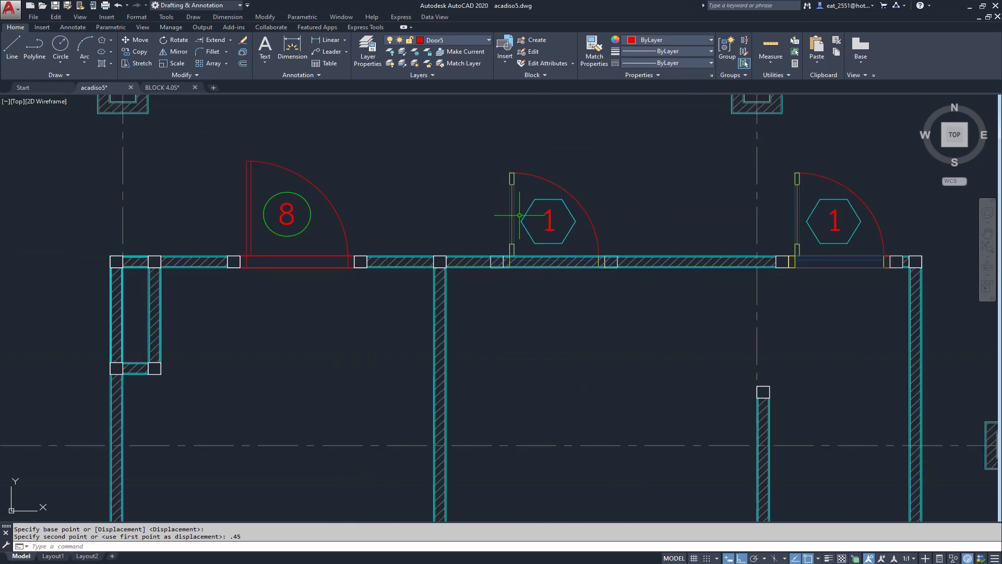
{"action": "scroll", "coordinate": [498, 235], "scroll_direction": "up", "scroll_amount": 2}
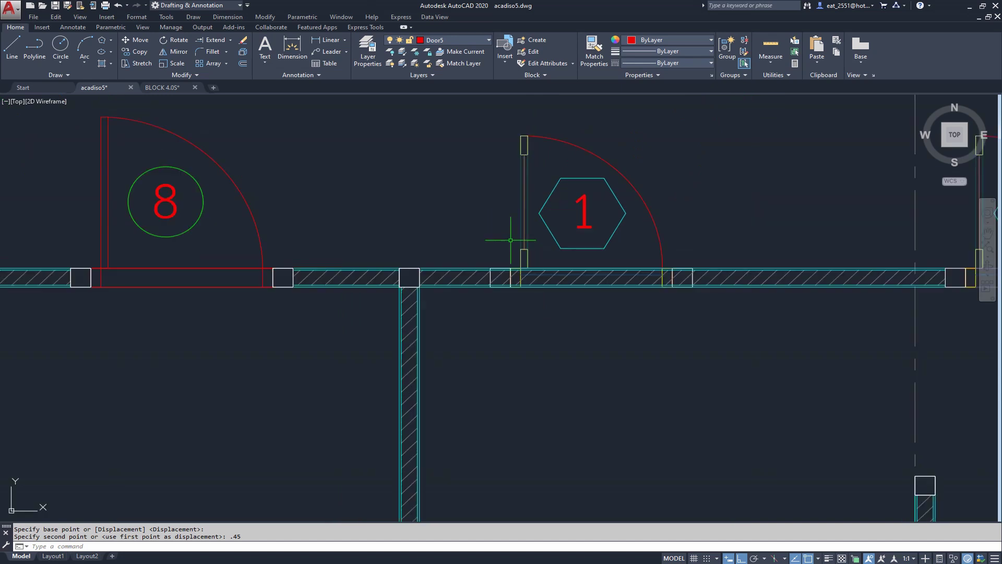
Step: Check the copied door block's position and centre it in view
{"action": "left_click", "coordinate": [522, 240]}
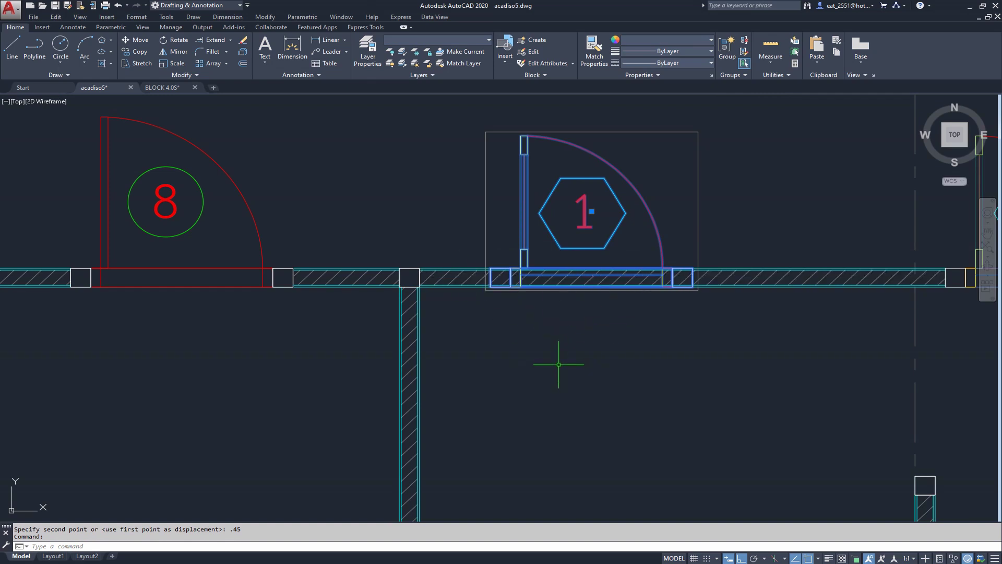
{"action": "key", "text": "Escape"}
{"action": "scroll", "coordinate": [509, 287], "scroll_direction": "down", "scroll_amount": 3}
{"action": "scroll", "coordinate": [518, 273], "scroll_direction": "up", "scroll_amount": 3}
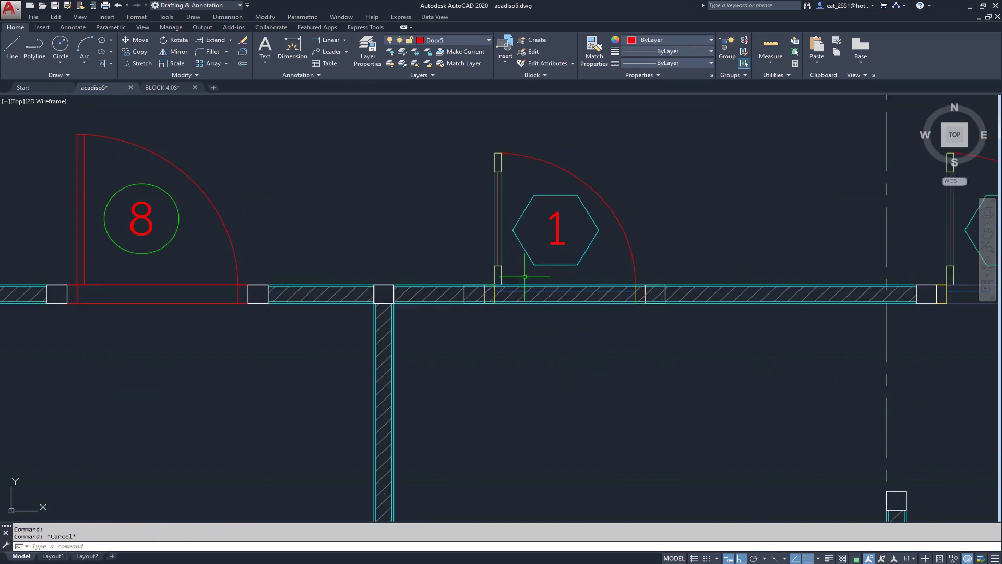
{"action": "scroll", "coordinate": [662, 262], "scroll_direction": "up", "scroll_amount": 2}
{"action": "middle_click_drag", "start_coordinate": [662, 261], "coordinate": [550, 256]}
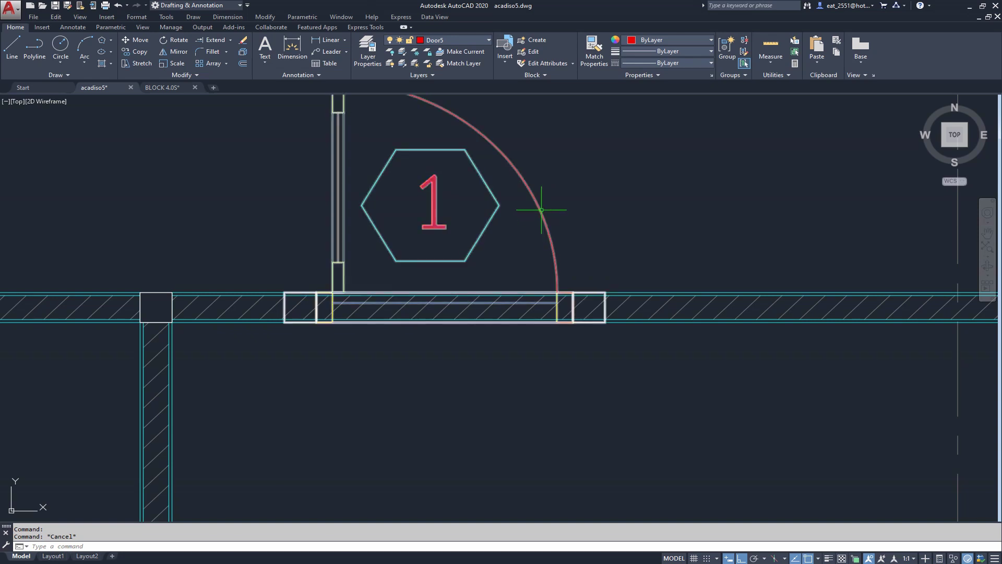
Step: Send the copied door 1 block to the back of the draw order
{"action": "left_click", "coordinate": [541, 210]}
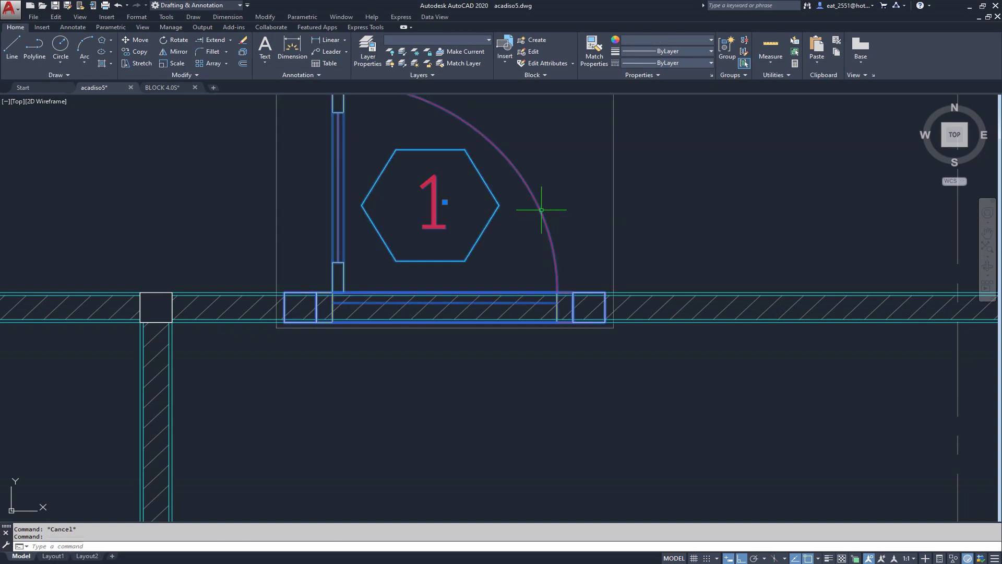
{"action": "right_click", "coordinate": [541, 210]}
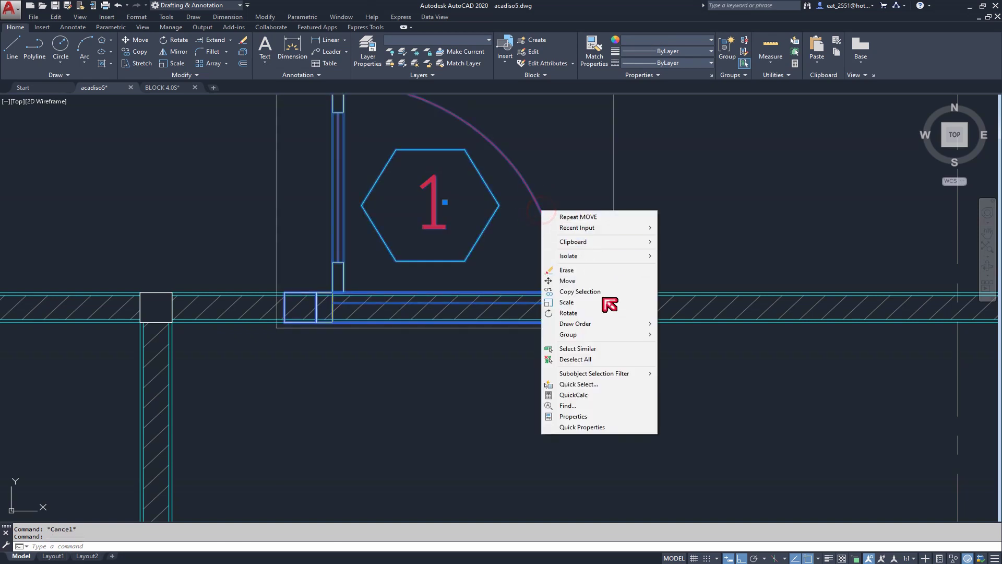
{"action": "mouse_move", "coordinate": [575, 323]}
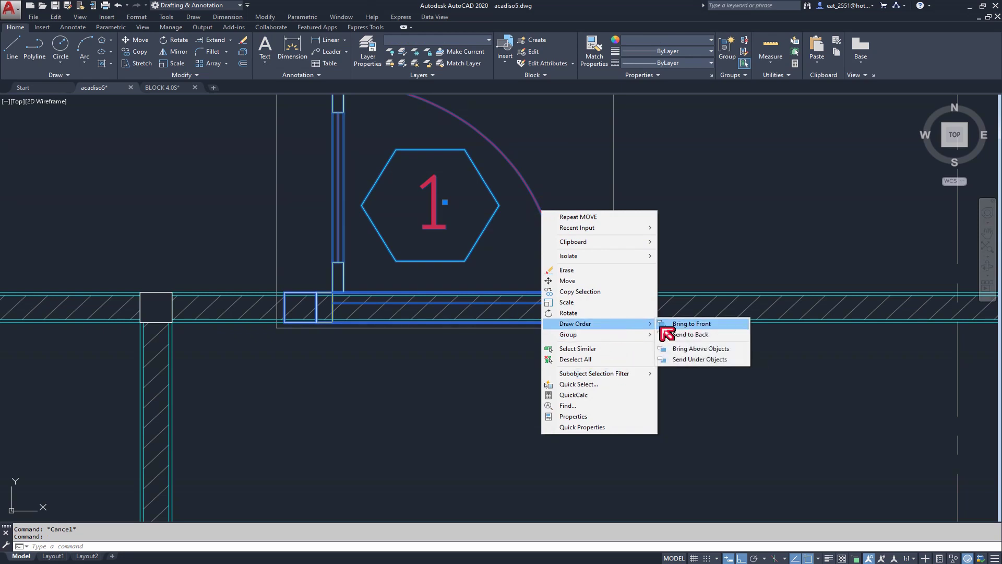
{"action": "left_click", "coordinate": [688, 335]}
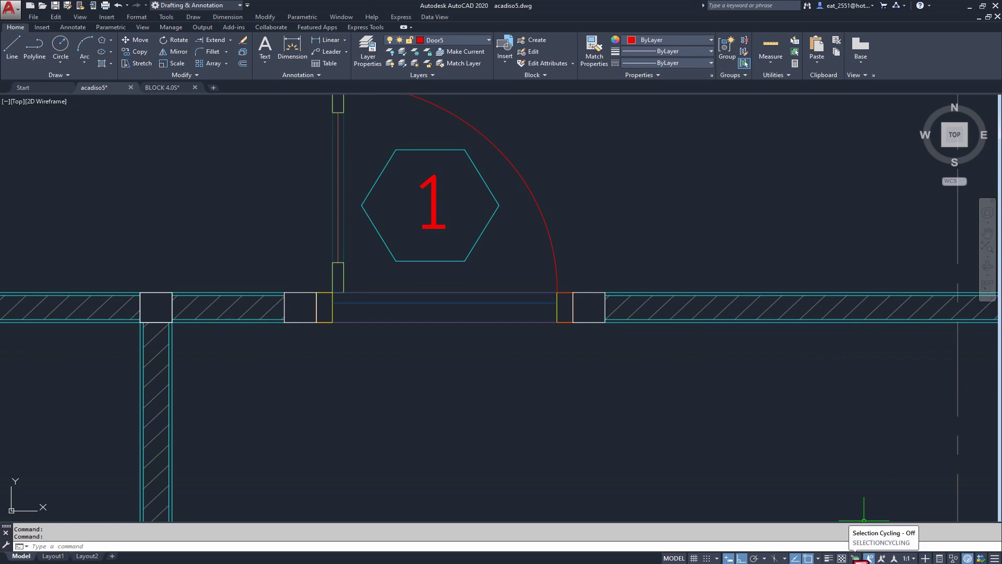
Step: Enable selection cycling and test it on the overlapping objects at the door edge
{"action": "left_click", "coordinate": [856, 558]}
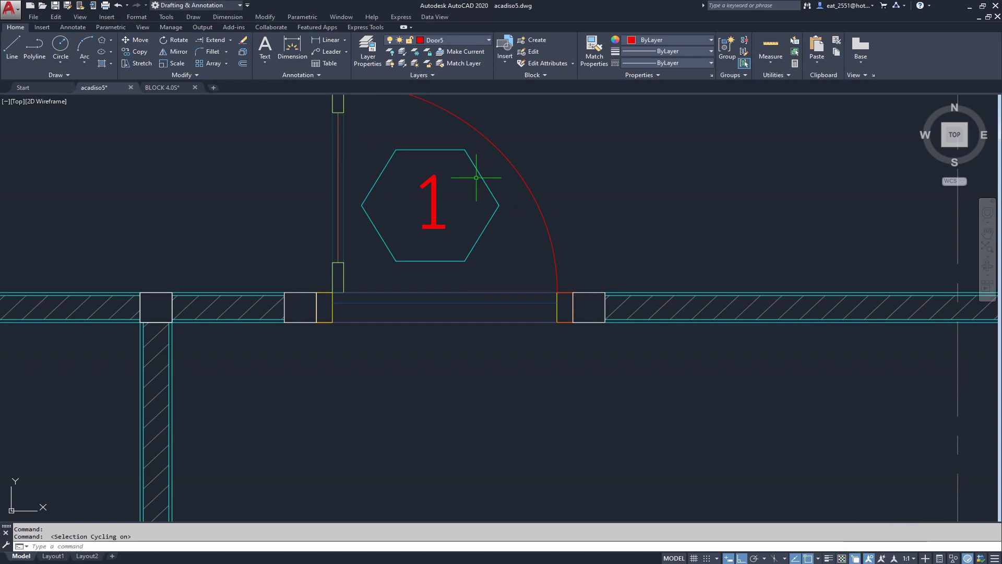
{"action": "left_click", "coordinate": [578, 292]}
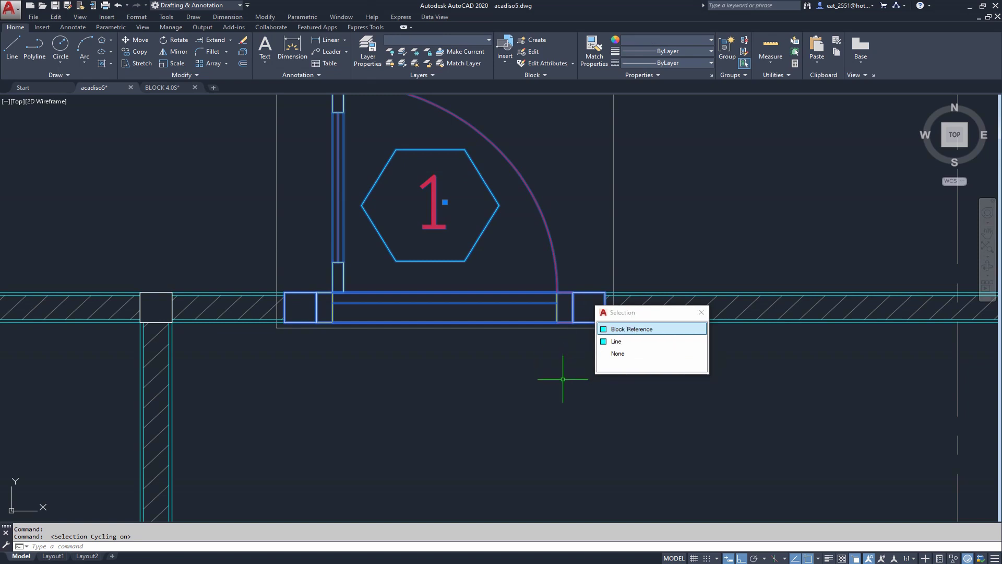
{"action": "key", "text": "Escape"}
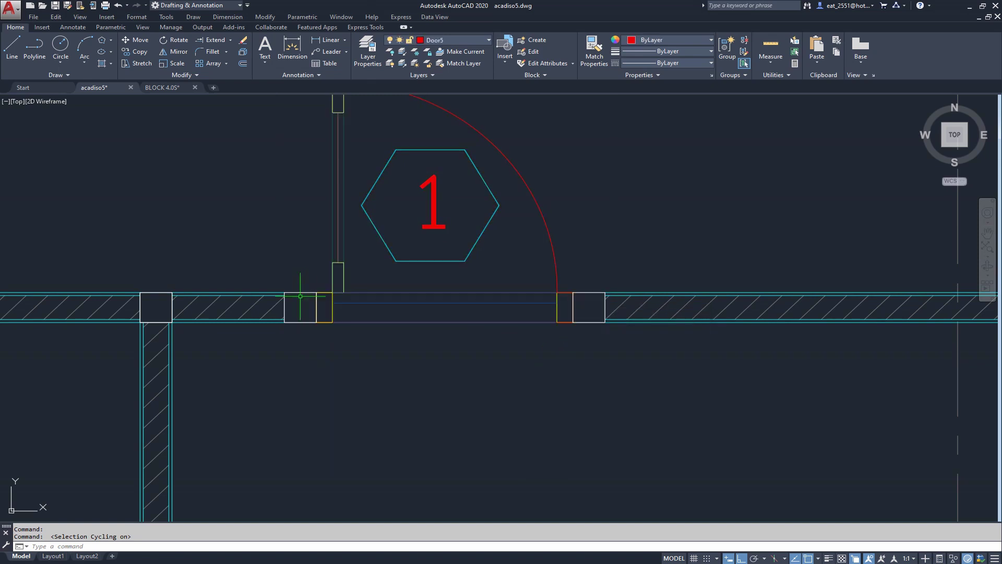
{"action": "scroll", "coordinate": [499, 398], "scroll_direction": "down", "scroll_amount": 4}
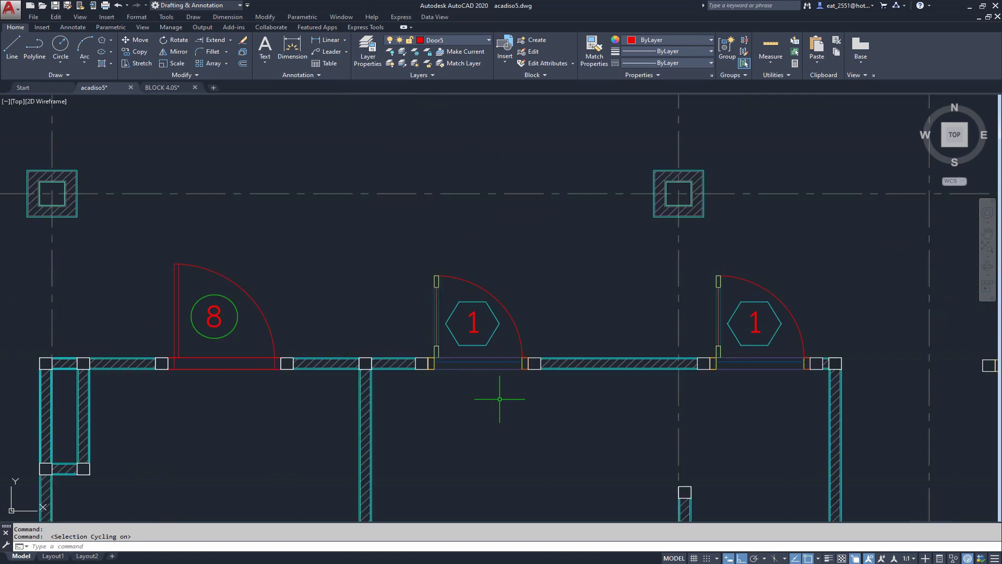
Step: Mirror the right-hand door 1 about a vertical line through its middle, erasing the original
{"action": "scroll", "coordinate": [499, 399], "scroll_direction": "up", "scroll_amount": 2}
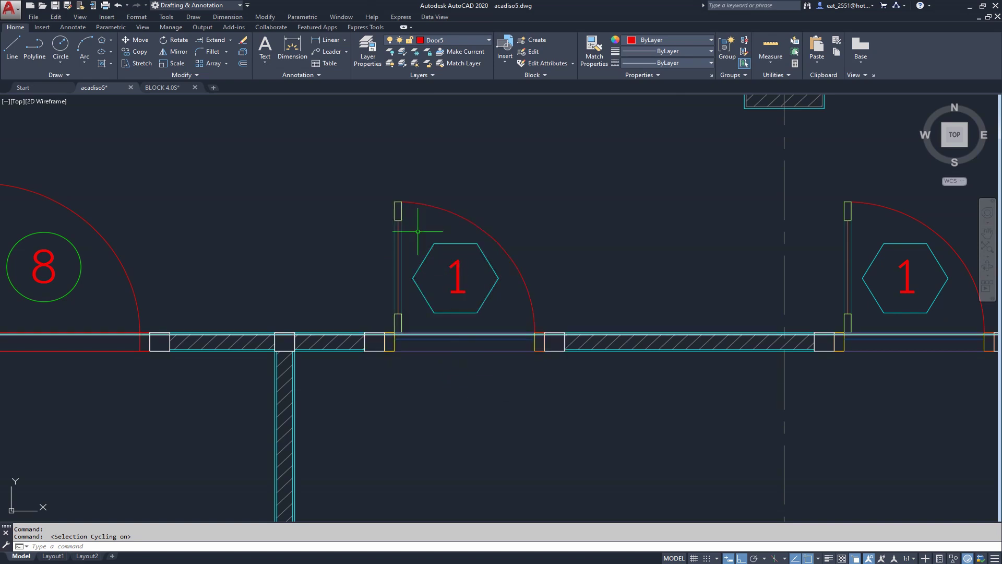
{"action": "middle_click_drag", "start_coordinate": [483, 312], "coordinate": [403, 349]}
{"action": "middle_click_drag", "start_coordinate": [693, 321], "coordinate": [477, 318]}
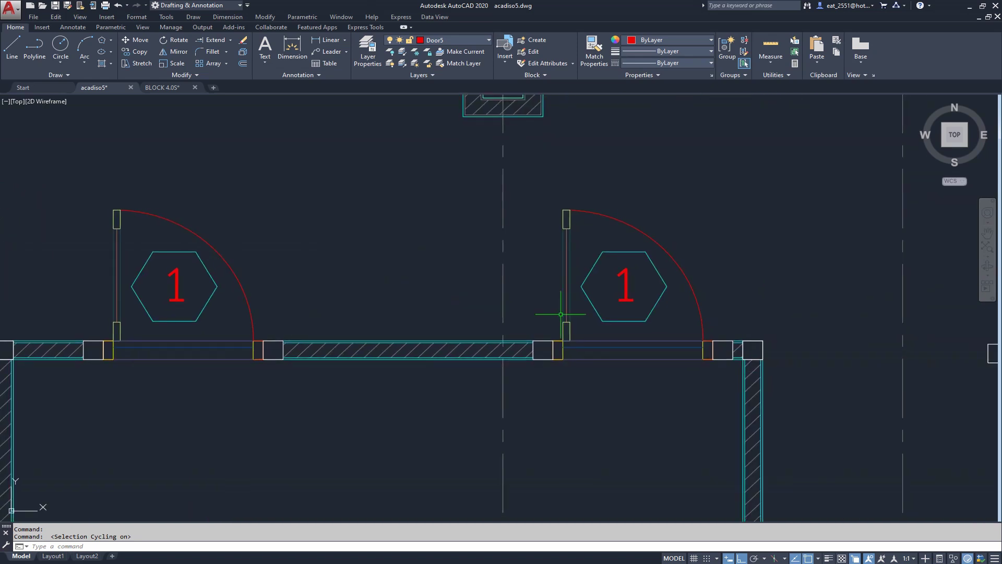
{"action": "left_click", "coordinate": [569, 274]}
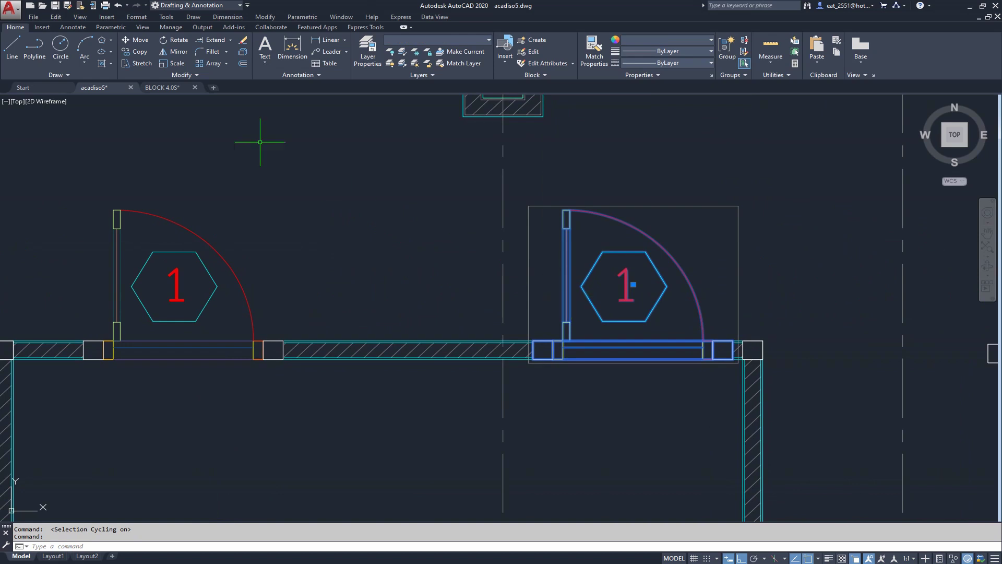
{"action": "left_click", "coordinate": [171, 53]}
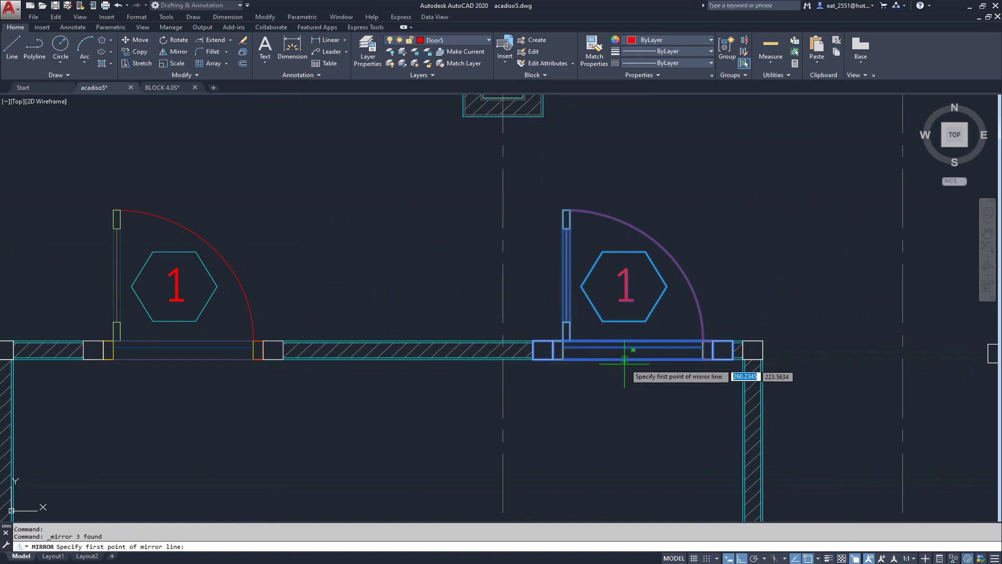
{"action": "left_click", "coordinate": [633, 349]}
{"action": "left_click", "coordinate": [639, 409]}
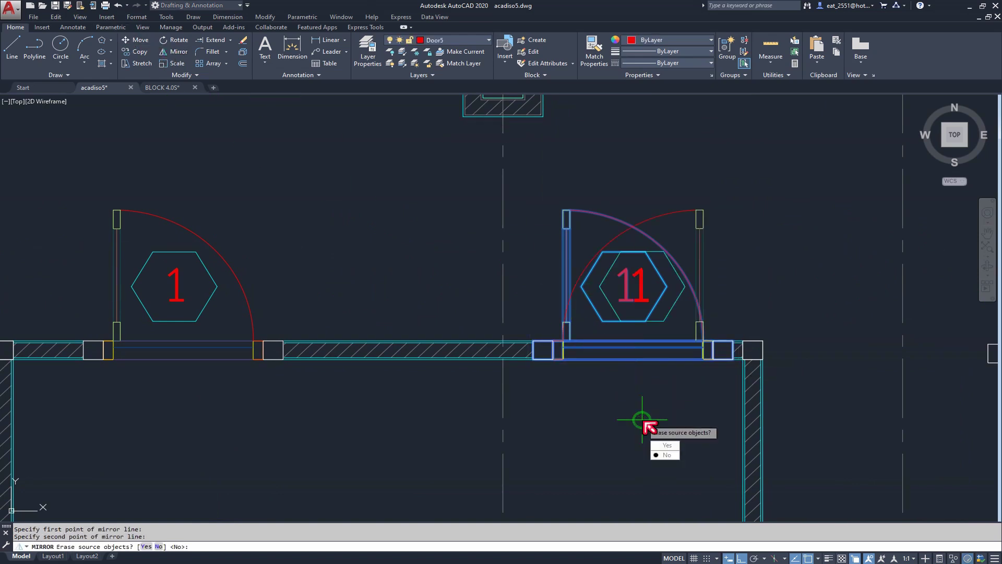
{"action": "type", "text": "y"}
{"action": "key", "text": "Return"}
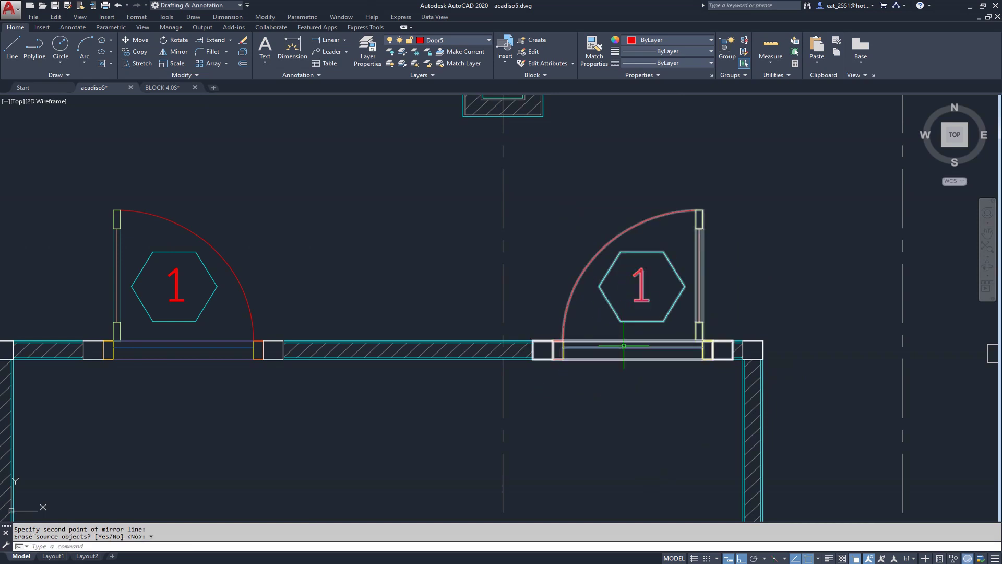
Step: Zoom and pan to view the whole floor plan
{"action": "scroll", "coordinate": [621, 223], "scroll_direction": "down", "scroll_amount": 5}
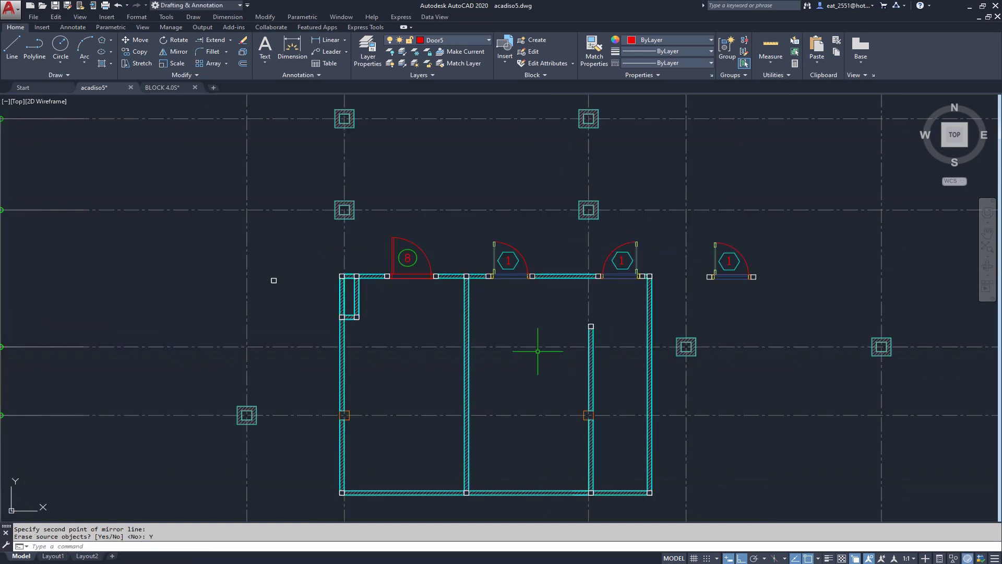
{"action": "middle_click_drag", "start_coordinate": [535, 367], "coordinate": [540, 334]}
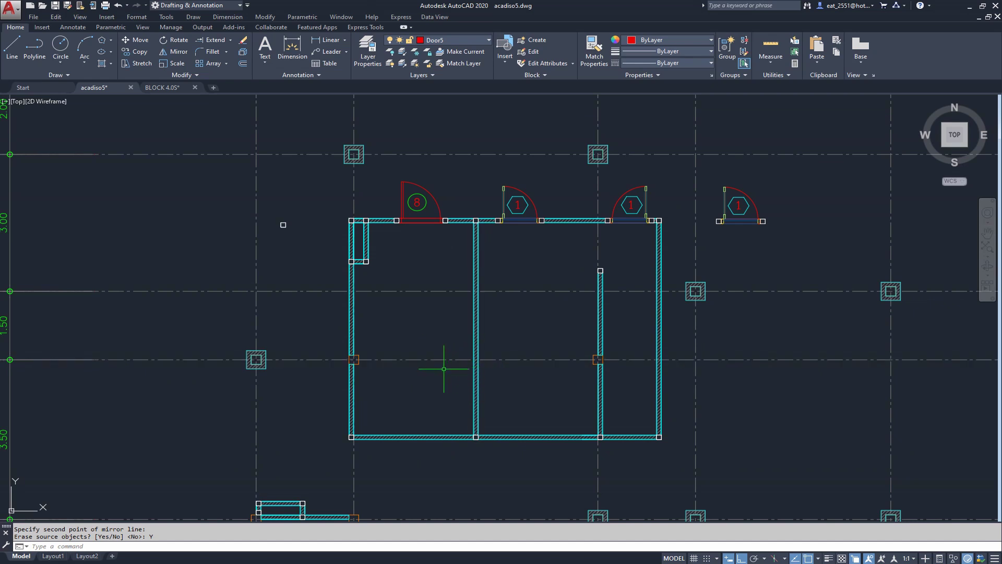
{"action": "scroll", "coordinate": [477, 448], "scroll_direction": "up", "scroll_amount": 4}
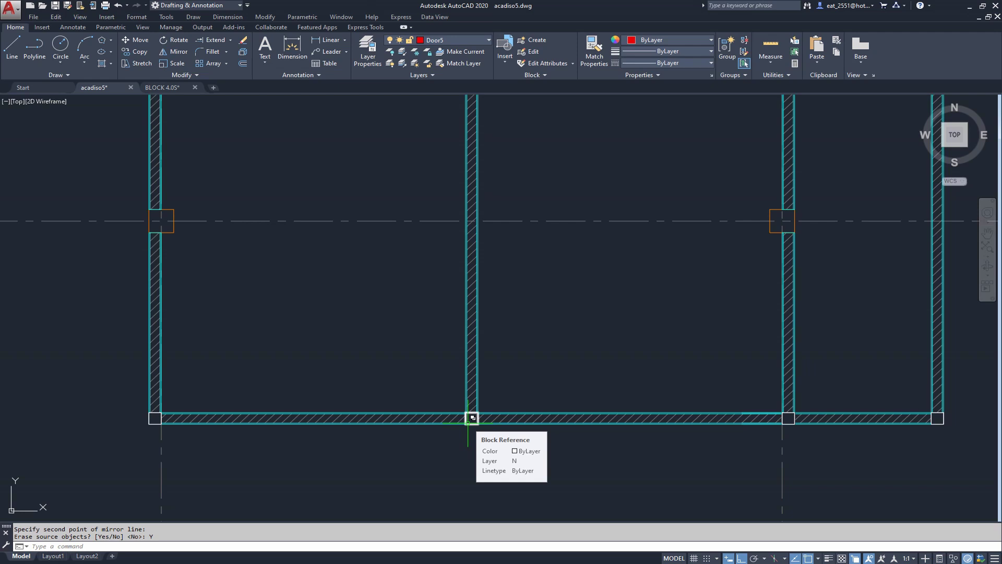
{"action": "scroll", "coordinate": [471, 418], "scroll_direction": "down", "scroll_amount": 5}
{"action": "scroll", "coordinate": [447, 417], "scroll_direction": "up", "scroll_amount": 3}
Step: Copy door 8 from the north wall into the room
{"action": "middle_click_drag", "start_coordinate": [419, 261], "coordinate": [484, 266]}
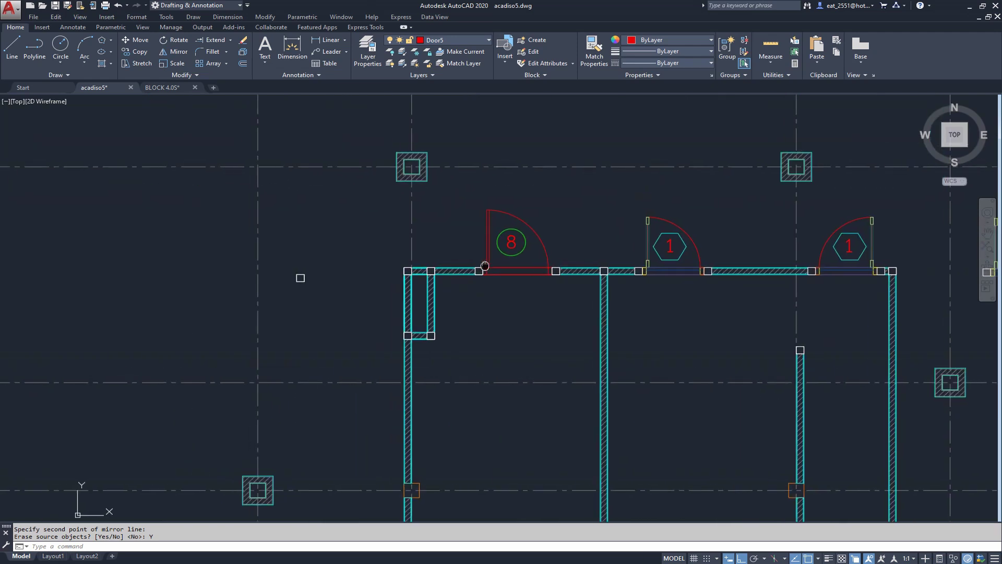
{"action": "left_click", "coordinate": [487, 222]}
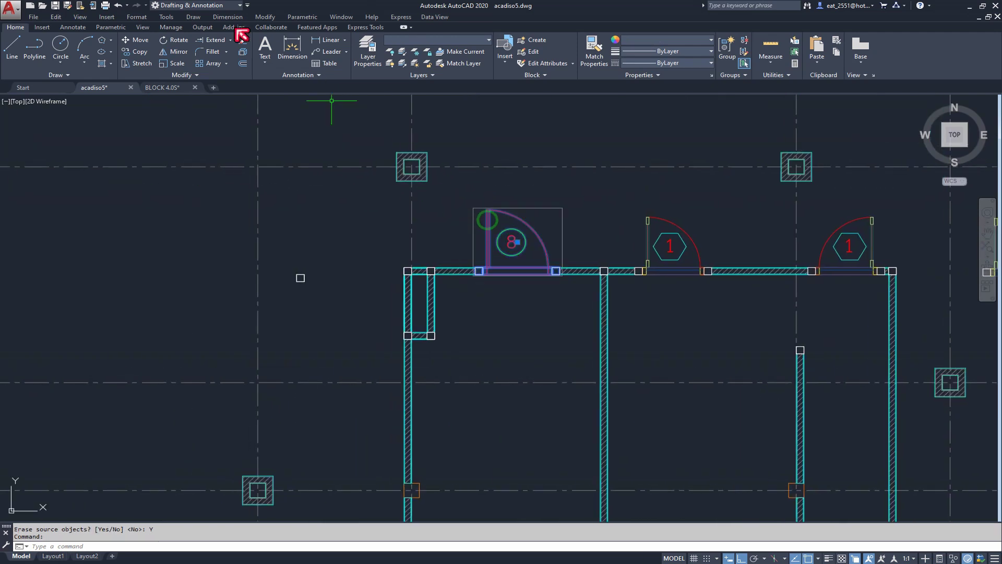
{"action": "left_click", "coordinate": [137, 52]}
{"action": "left_click", "coordinate": [489, 246]}
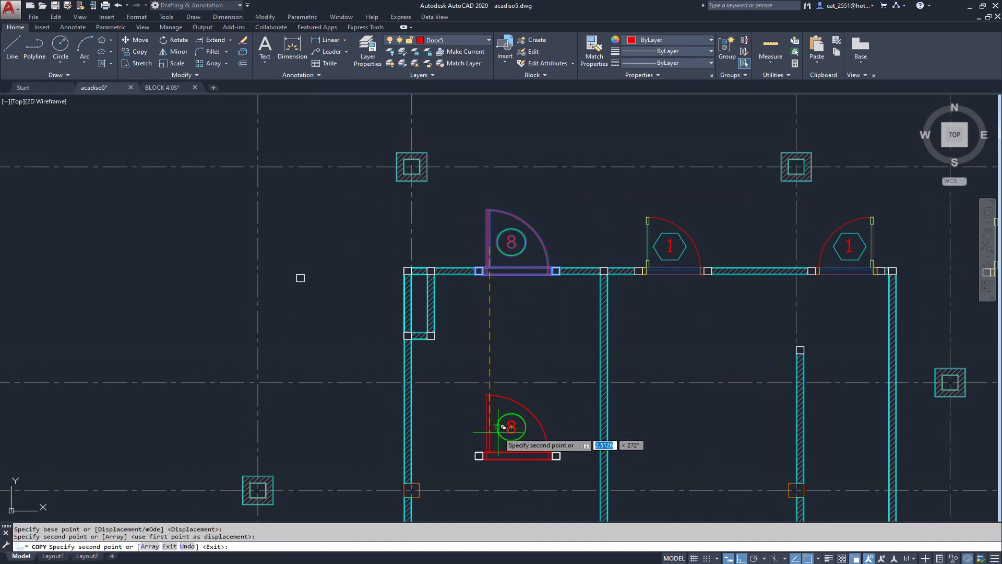
{"action": "key", "text": "Escape"}
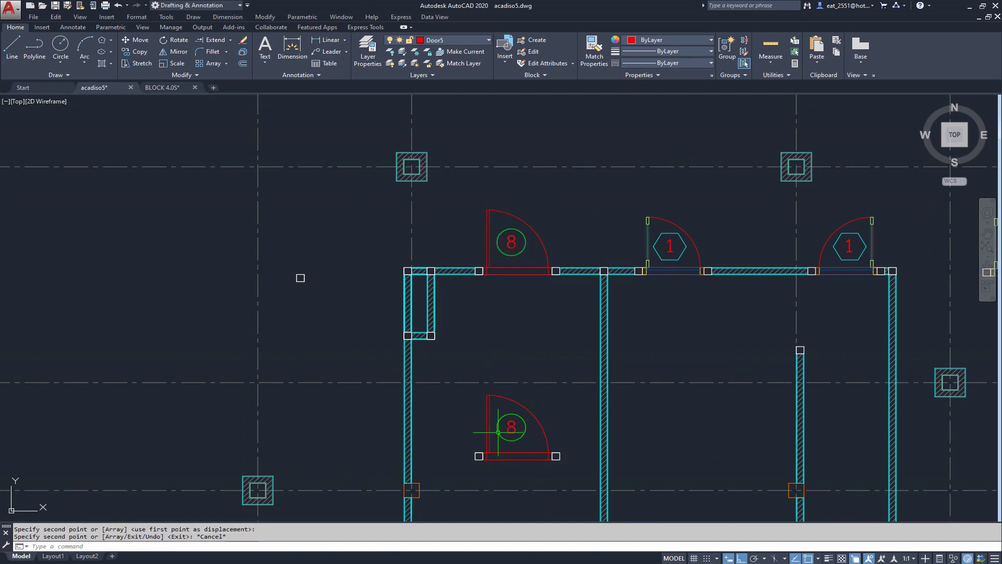
Step: Rotate the door 8 copy 90° about its door tag
{"action": "type", "text": "r"}
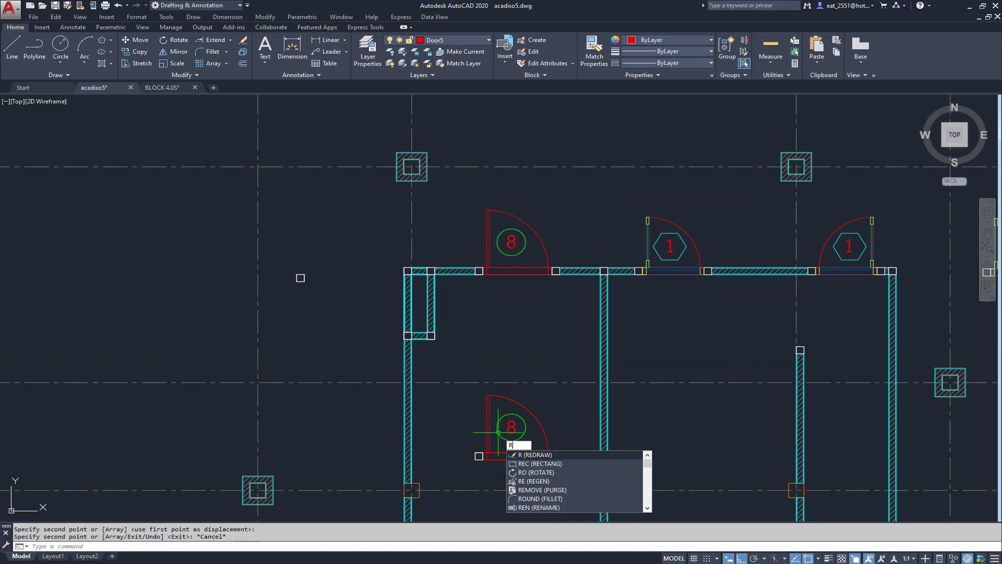
{"action": "type", "text": "o"}
{"action": "key", "text": "Return"}
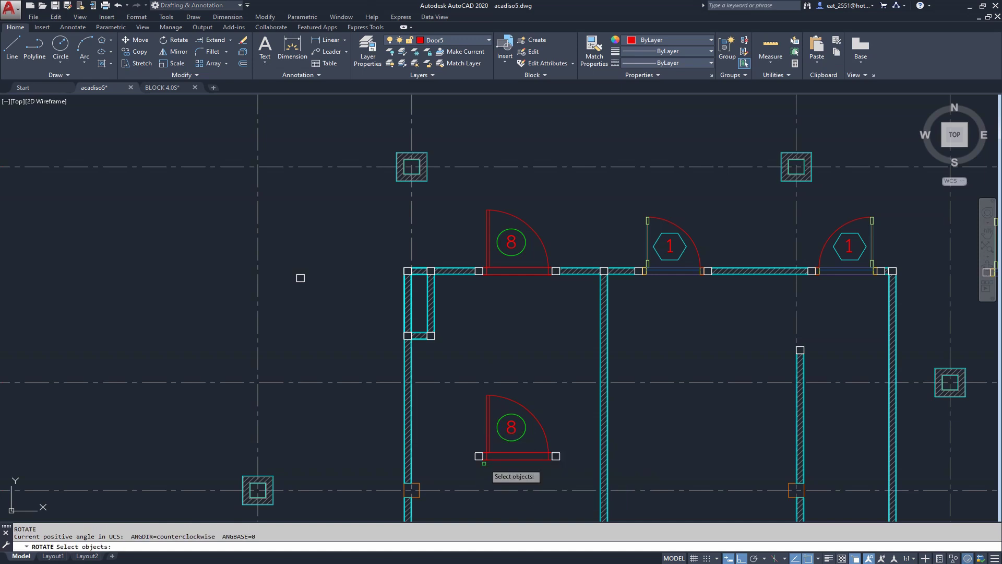
{"action": "left_click", "coordinate": [484, 459]}
{"action": "key", "text": "Return"}
{"action": "left_click", "coordinate": [511, 427]}
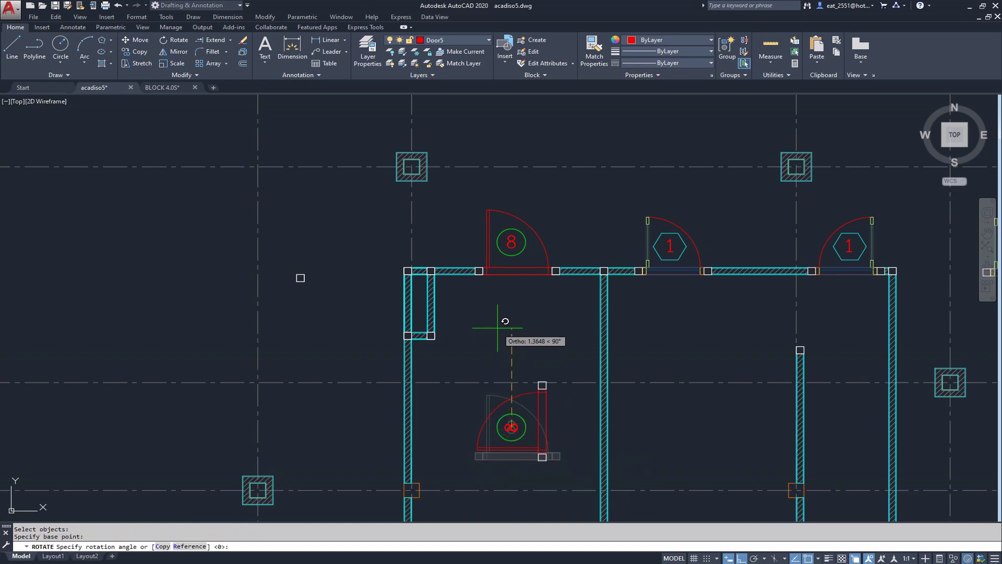
{"action": "left_click", "coordinate": [525, 313]}
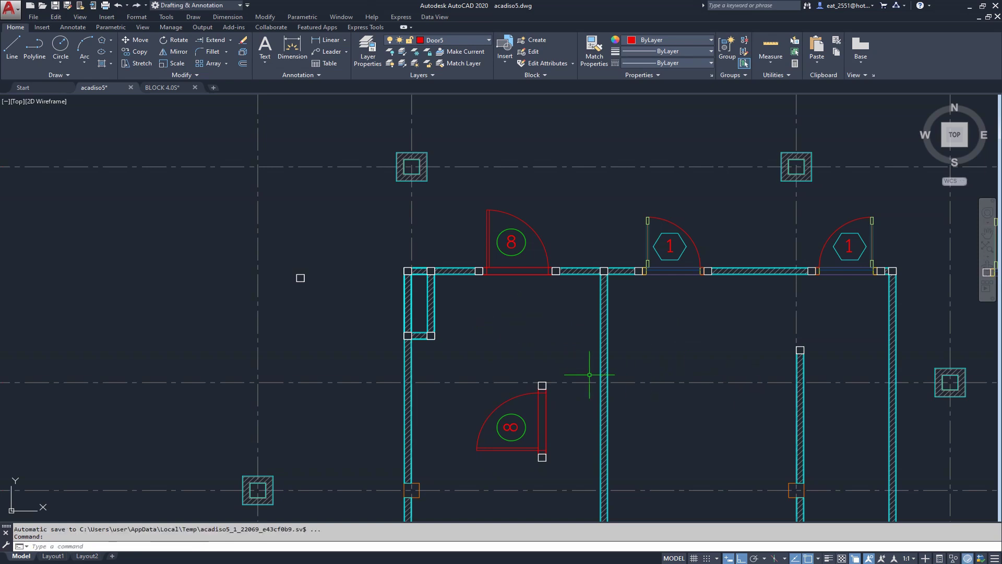
Step: Move the rotated door from its jamb corner to the partition wall junction
{"action": "type", "text": "m"}
{"action": "key", "text": "Return"}
{"action": "left_click", "coordinate": [558, 426]}
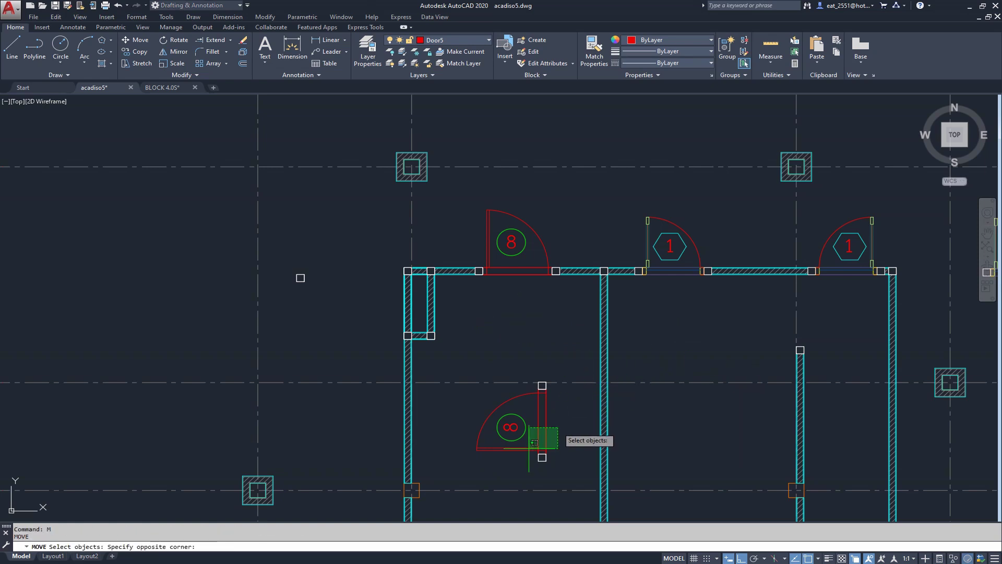
{"action": "left_click", "coordinate": [534, 442]}
{"action": "key", "text": "Return"}
{"action": "scroll", "coordinate": [544, 472], "scroll_direction": "up", "scroll_amount": 8}
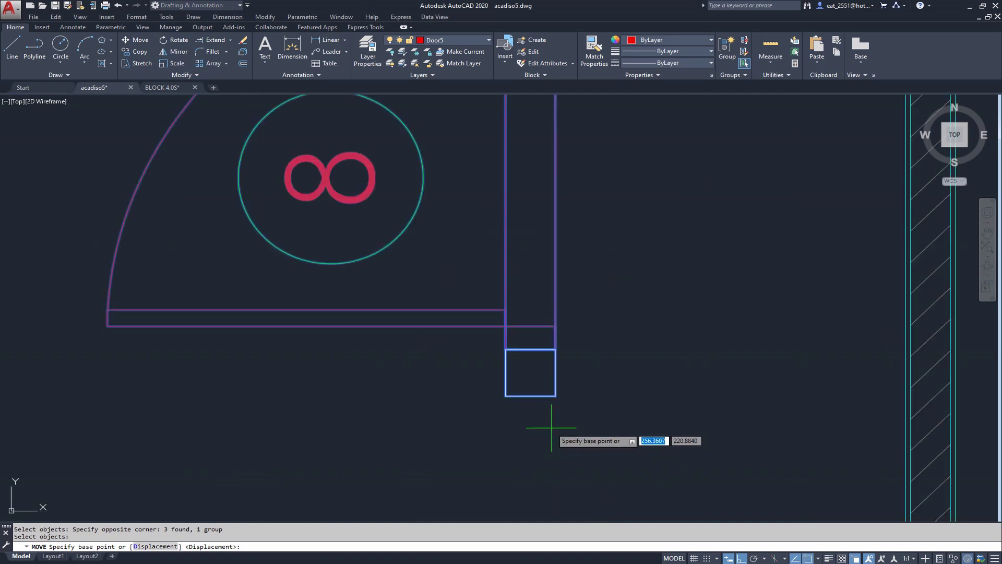
{"action": "left_click", "coordinate": [530, 372]}
{"action": "scroll", "coordinate": [530, 373], "scroll_direction": "down", "scroll_amount": 8}
{"action": "middle_click_drag", "start_coordinate": [550, 418], "coordinate": [544, 353]}
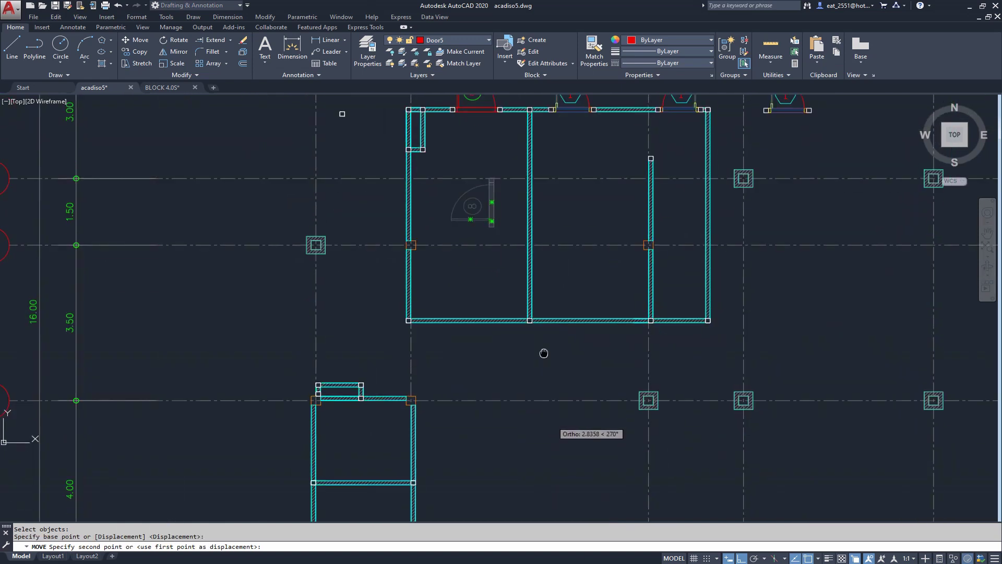
{"action": "scroll", "coordinate": [550, 341], "scroll_direction": "up", "scroll_amount": 8}
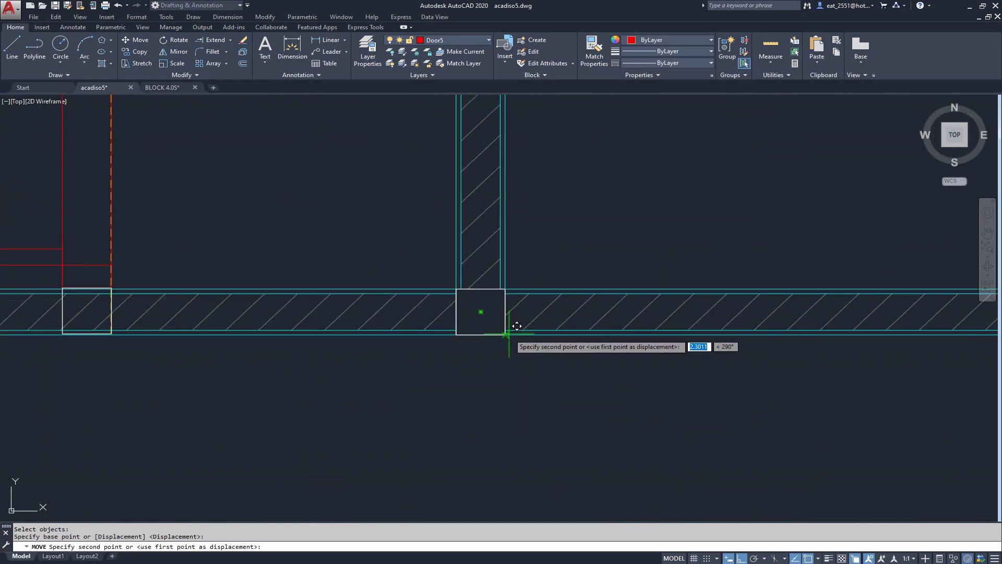
{"action": "left_click", "coordinate": [506, 335]}
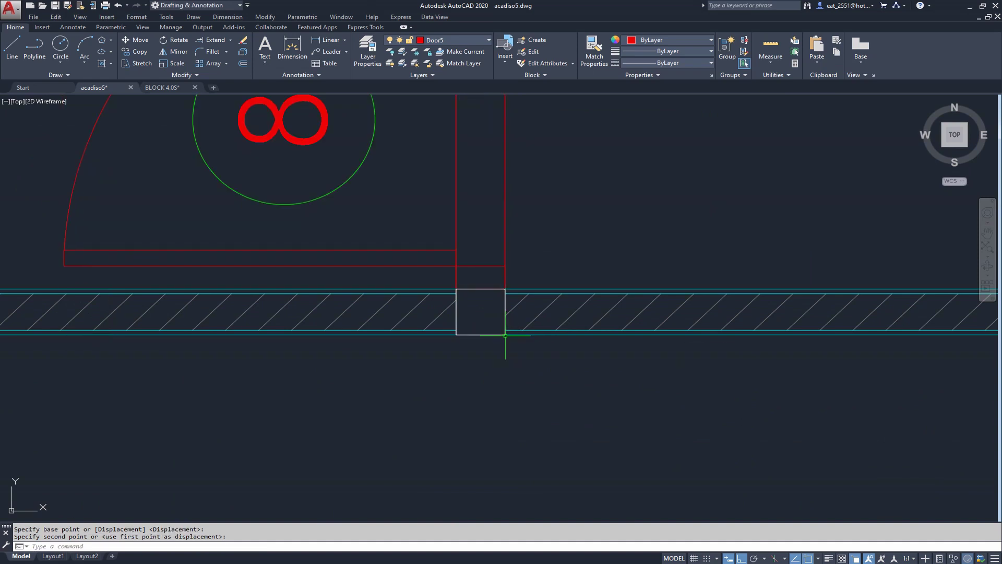
Step: Shift the placed door 1.3 up the partition wall
{"action": "left_click", "coordinate": [386, 250]}
{"action": "left_click", "coordinate": [137, 40]}
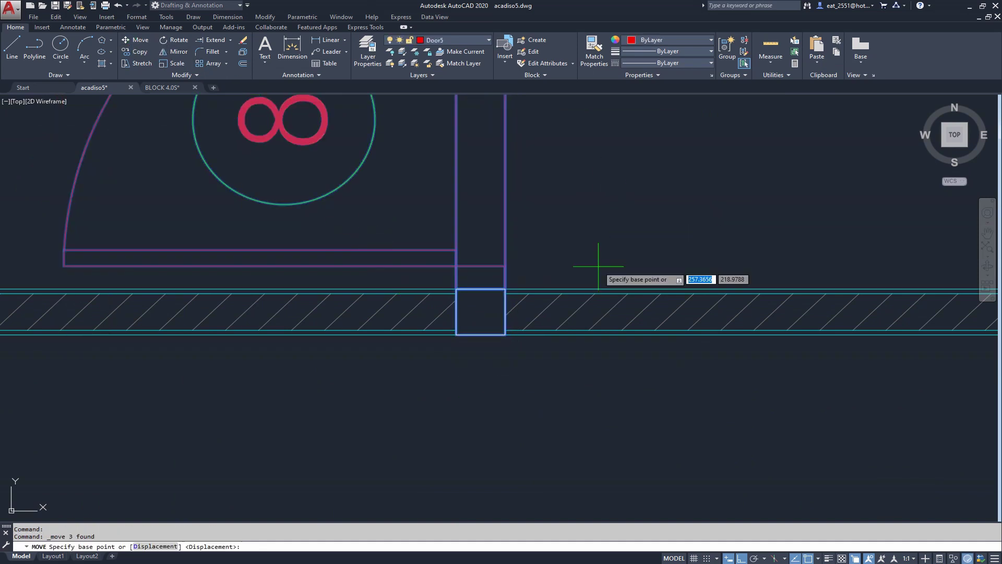
{"action": "left_click", "coordinate": [601, 267]}
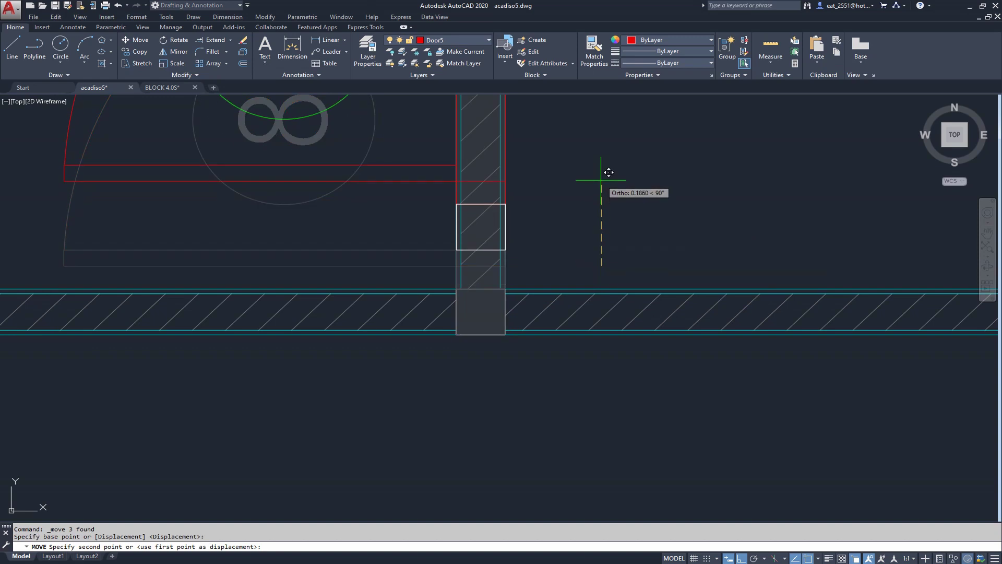
{"action": "type", "text": "1.3"}
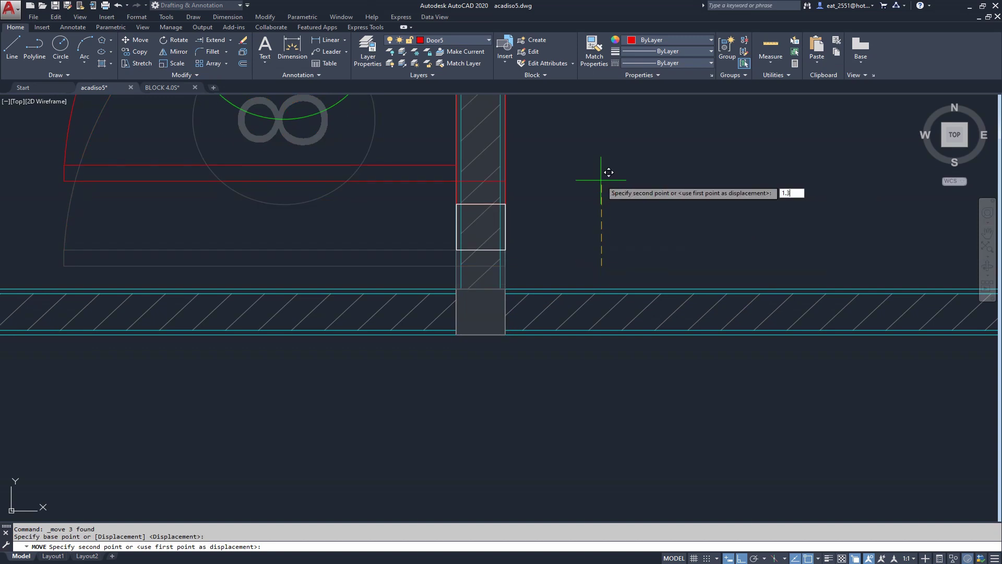
{"action": "key", "text": "Return"}
{"action": "scroll", "coordinate": [535, 306], "scroll_direction": "down", "scroll_amount": 8}
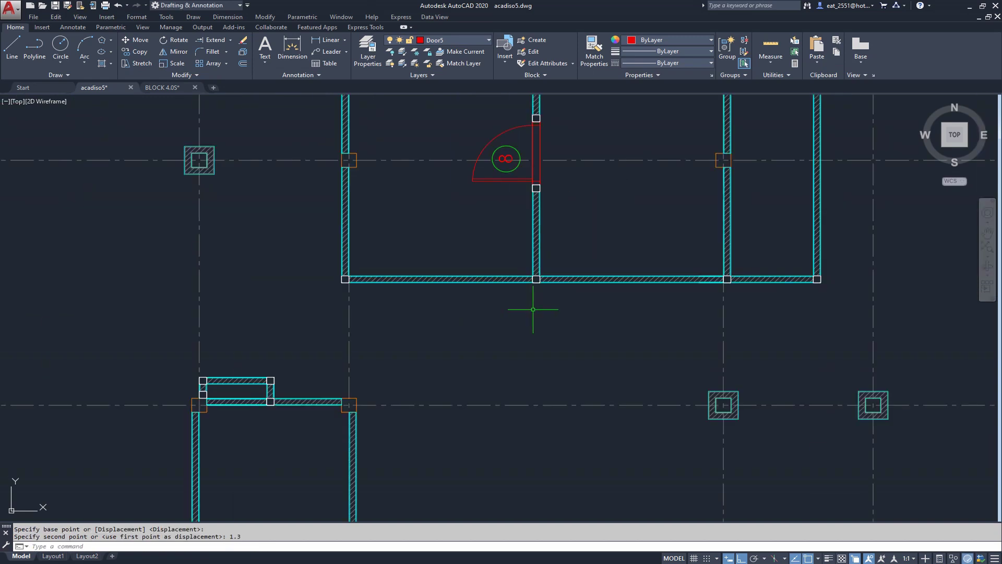
{"action": "scroll", "coordinate": [528, 302], "scroll_direction": "up", "scroll_amount": 1}
{"action": "scroll", "coordinate": [511, 321], "scroll_direction": "up", "scroll_amount": 1}
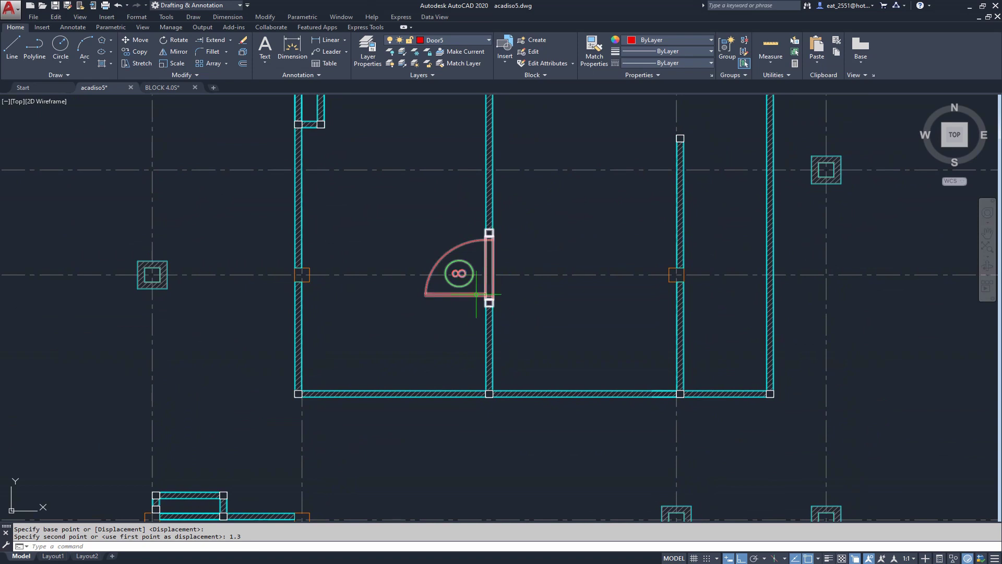
{"action": "scroll", "coordinate": [476, 320], "scroll_direction": "up", "scroll_amount": 2}
Step: Try a linear dimension from wall corner to door jamb, abandon it, and pan to grid line A
{"action": "left_click", "coordinate": [331, 40]}
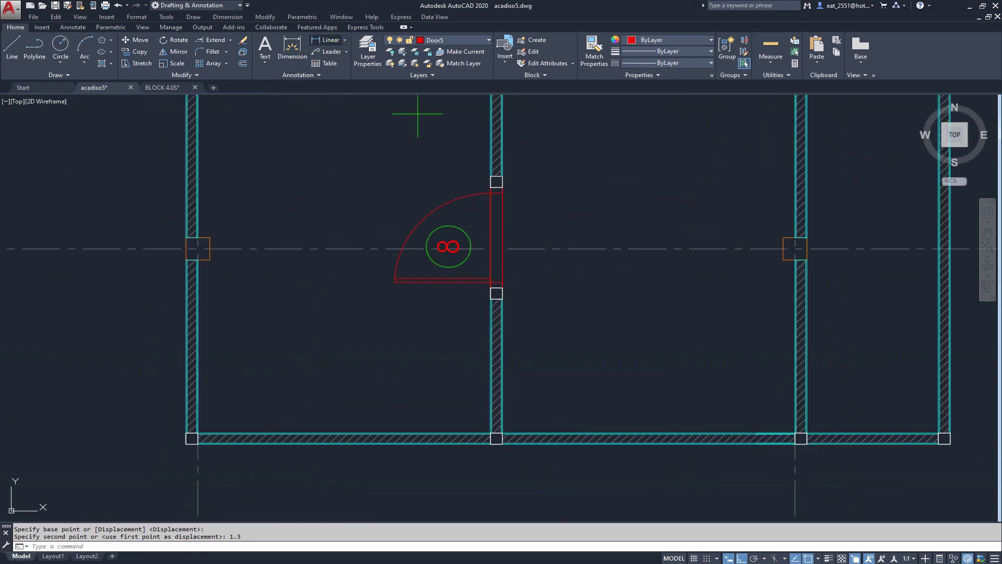
{"action": "scroll", "coordinate": [500, 445], "scroll_direction": "up", "scroll_amount": 10}
{"action": "left_click", "coordinate": [524, 321]}
{"action": "scroll", "coordinate": [501, 417], "scroll_direction": "down", "scroll_amount": 6}
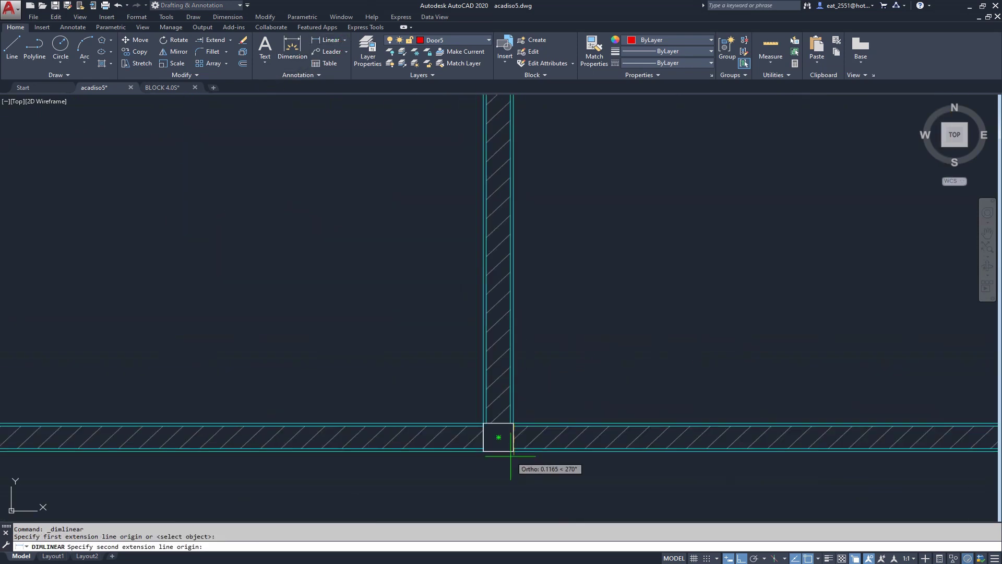
{"action": "scroll", "coordinate": [509, 444], "scroll_direction": "down", "scroll_amount": 4}
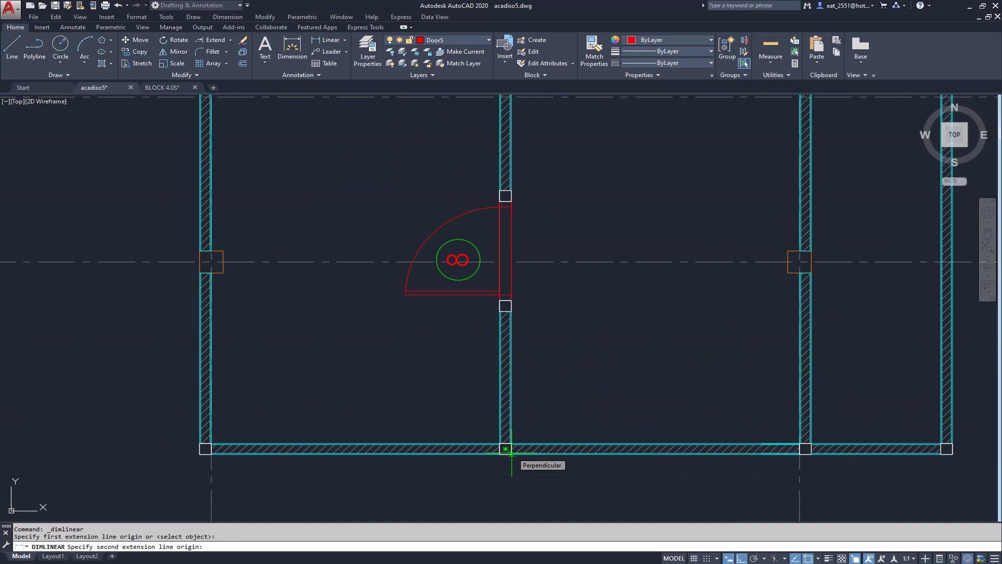
{"action": "scroll", "coordinate": [509, 323], "scroll_direction": "up", "scroll_amount": 6}
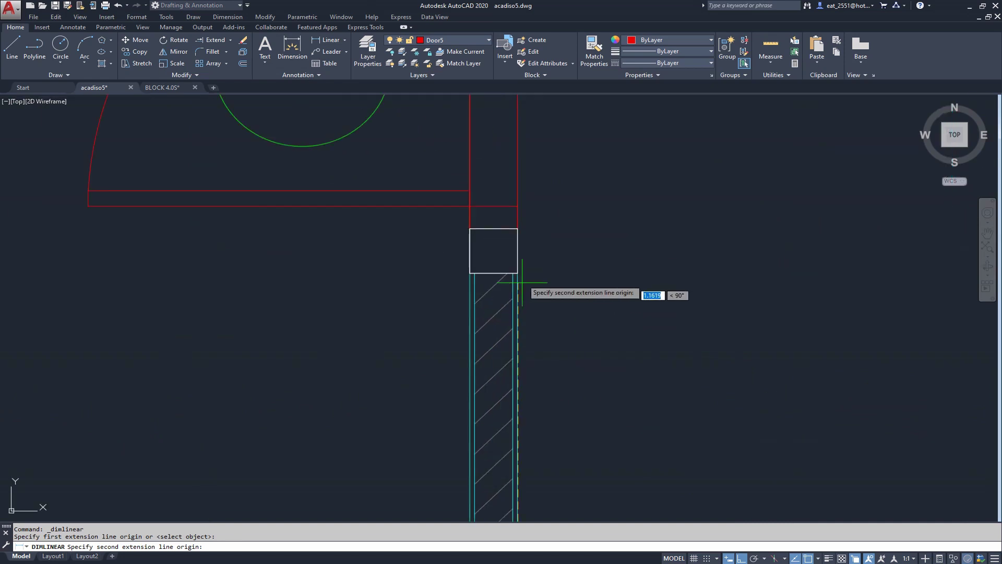
{"action": "left_click", "coordinate": [522, 228]}
{"action": "scroll", "coordinate": [501, 216], "scroll_direction": "down", "scroll_amount": 6}
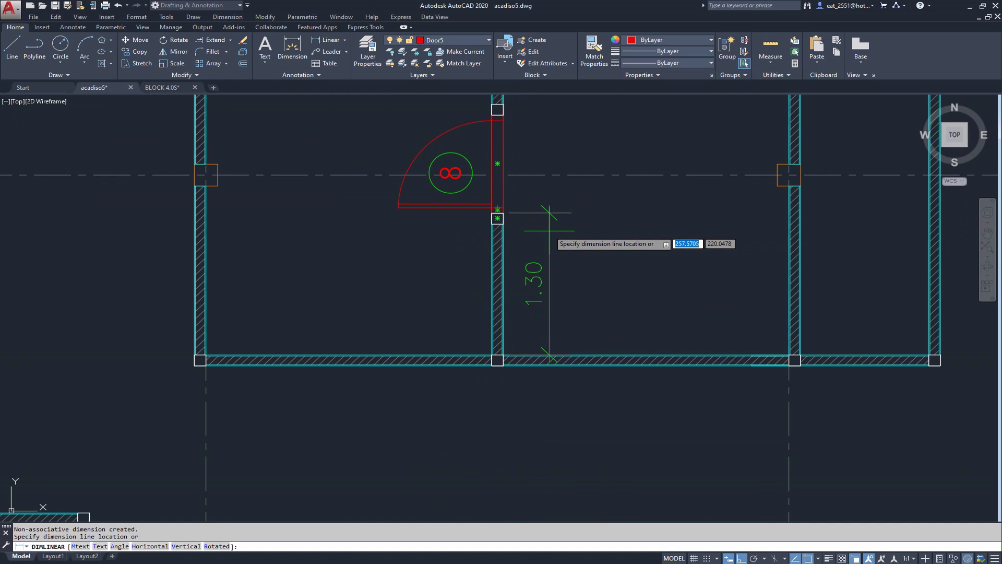
{"action": "key", "text": "Escape"}
{"action": "scroll", "coordinate": [548, 286], "scroll_direction": "down", "scroll_amount": 3}
{"action": "scroll", "coordinate": [550, 287], "scroll_direction": "down", "scroll_amount": 3}
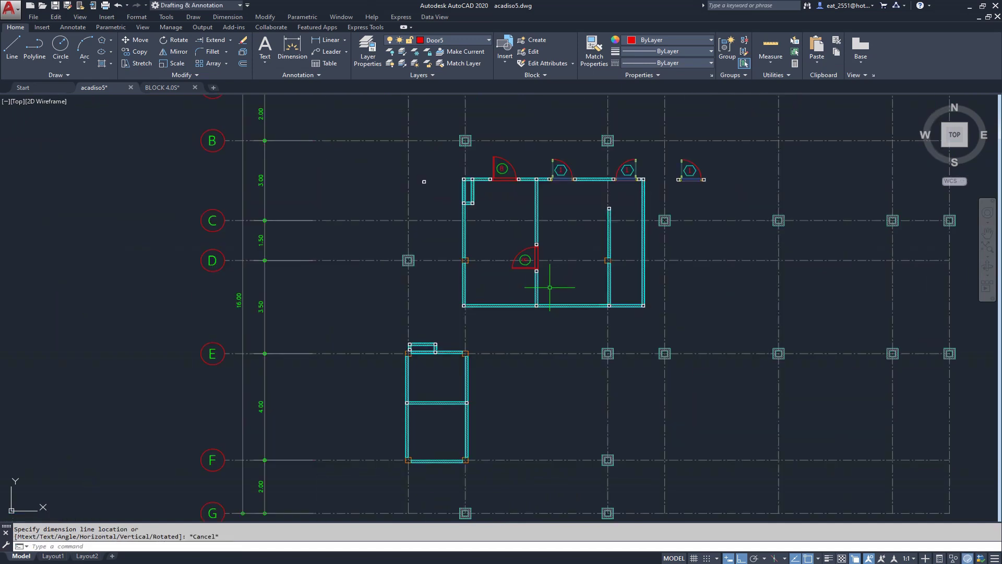
{"action": "middle_click_drag", "start_coordinate": [550, 287], "coordinate": [561, 348]}
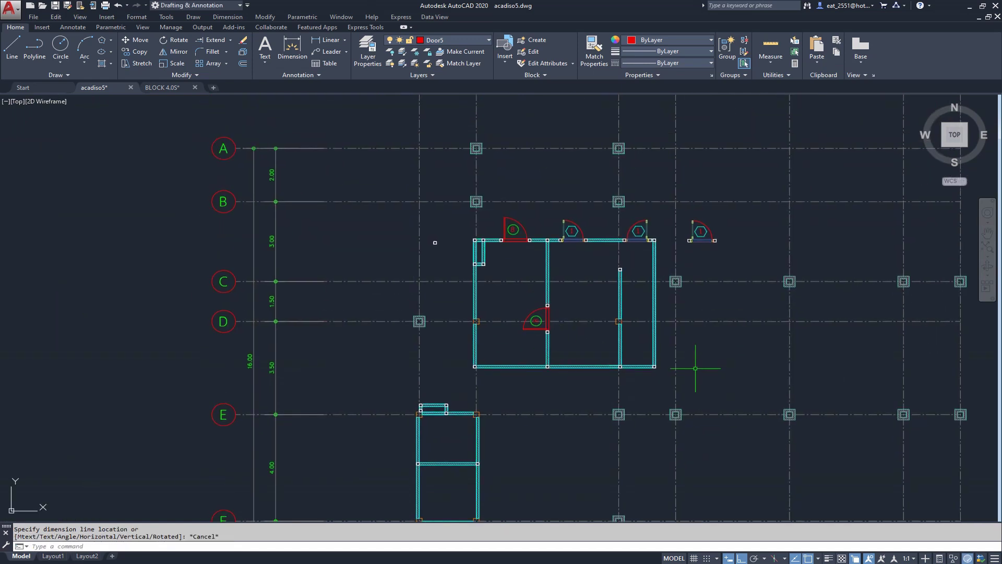
{"action": "scroll", "coordinate": [532, 336], "scroll_direction": "up", "scroll_amount": 2}
{"action": "scroll", "coordinate": [609, 323], "scroll_direction": "up", "scroll_amount": 4}
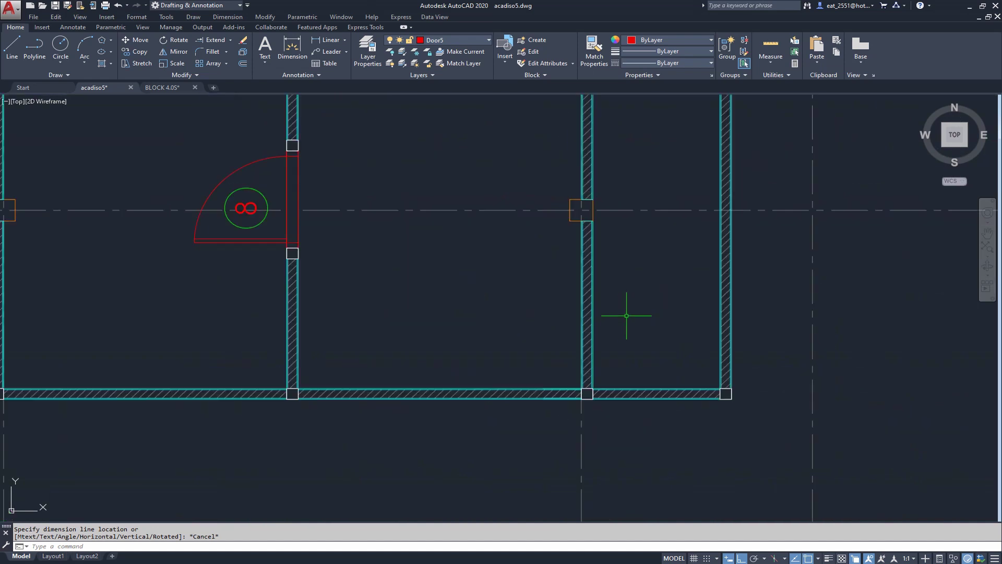
Step: Dimension the wall from its top end to the wall-junction corner, placing 1.55 inside the room
{"action": "left_click", "coordinate": [324, 41]}
{"action": "scroll", "coordinate": [590, 239], "scroll_direction": "up", "scroll_amount": 5}
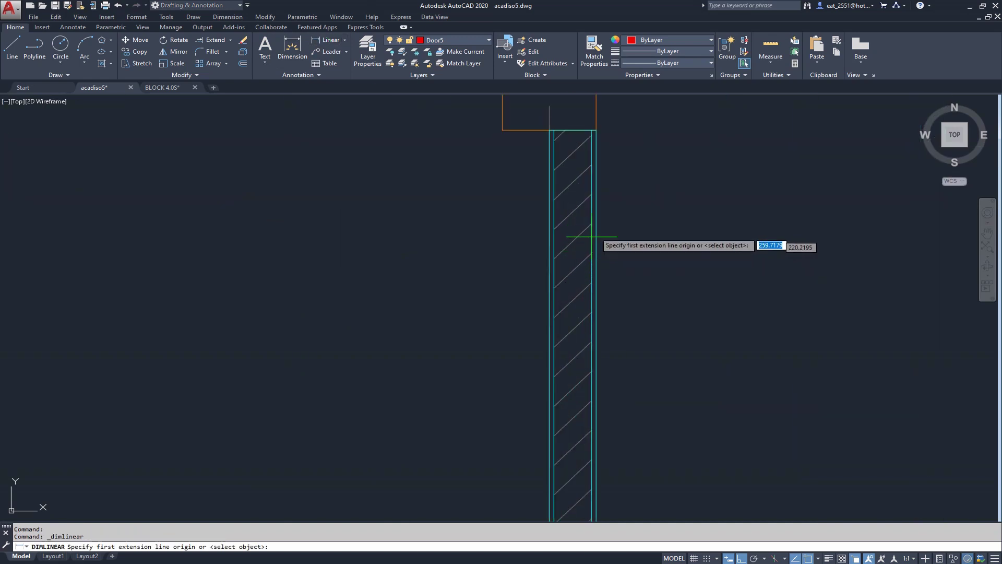
{"action": "left_click", "coordinate": [595, 129]}
{"action": "scroll", "coordinate": [586, 111], "scroll_direction": "down", "scroll_amount": 5}
{"action": "scroll", "coordinate": [593, 286], "scroll_direction": "up", "scroll_amount": 4}
{"action": "scroll", "coordinate": [581, 307], "scroll_direction": "up", "scroll_amount": 4}
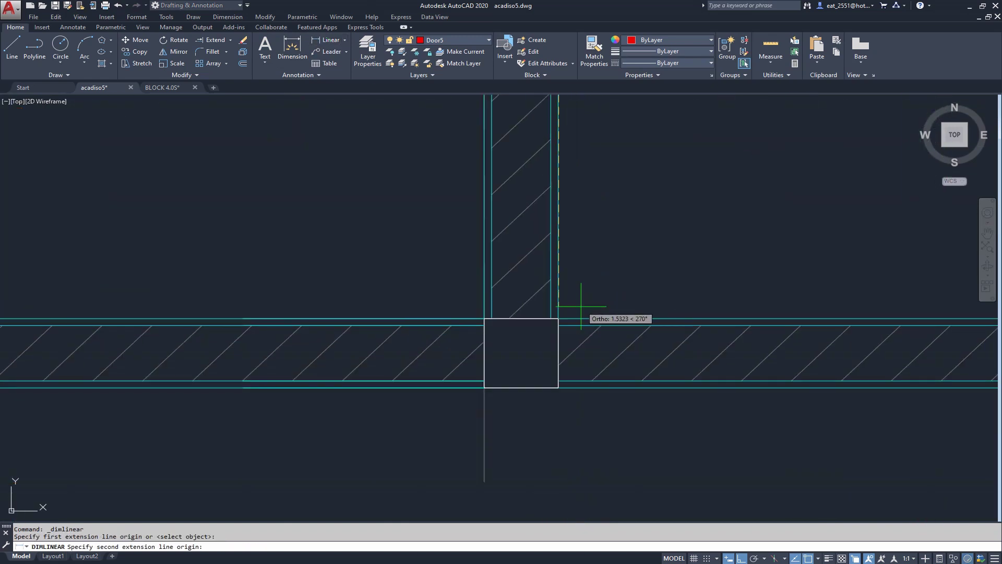
{"action": "left_click", "coordinate": [558, 318]}
{"action": "scroll", "coordinate": [558, 318], "scroll_direction": "down", "scroll_amount": 4}
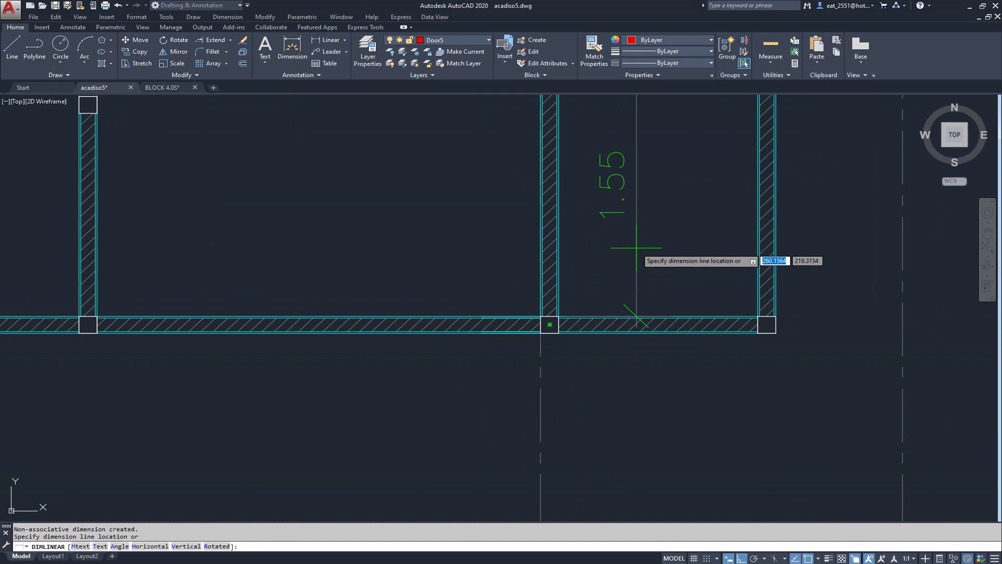
{"action": "left_click", "coordinate": [636, 248]}
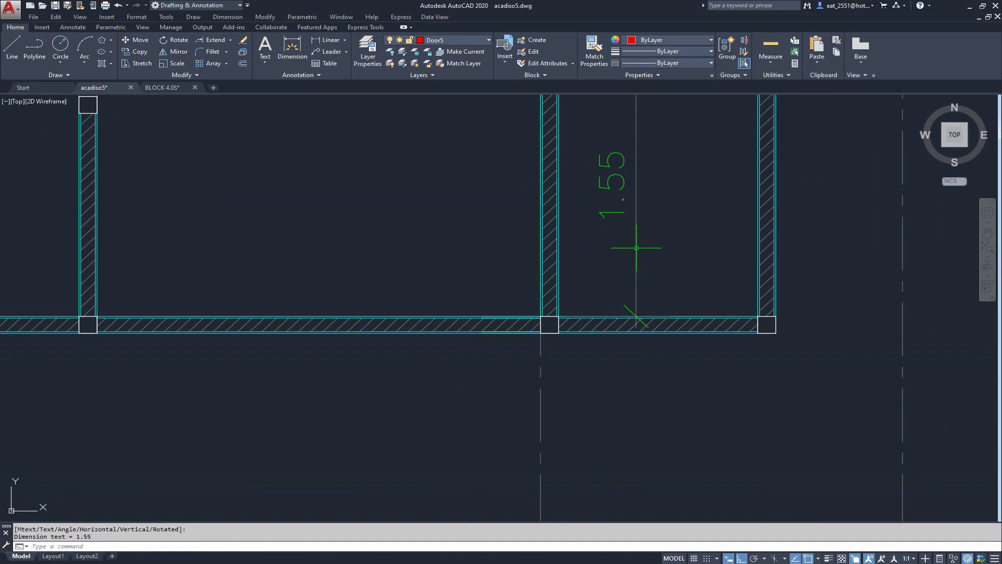
{"action": "scroll", "coordinate": [525, 321], "scroll_direction": "down", "scroll_amount": 5}
{"action": "scroll", "coordinate": [543, 332], "scroll_direction": "up", "scroll_amount": 5}
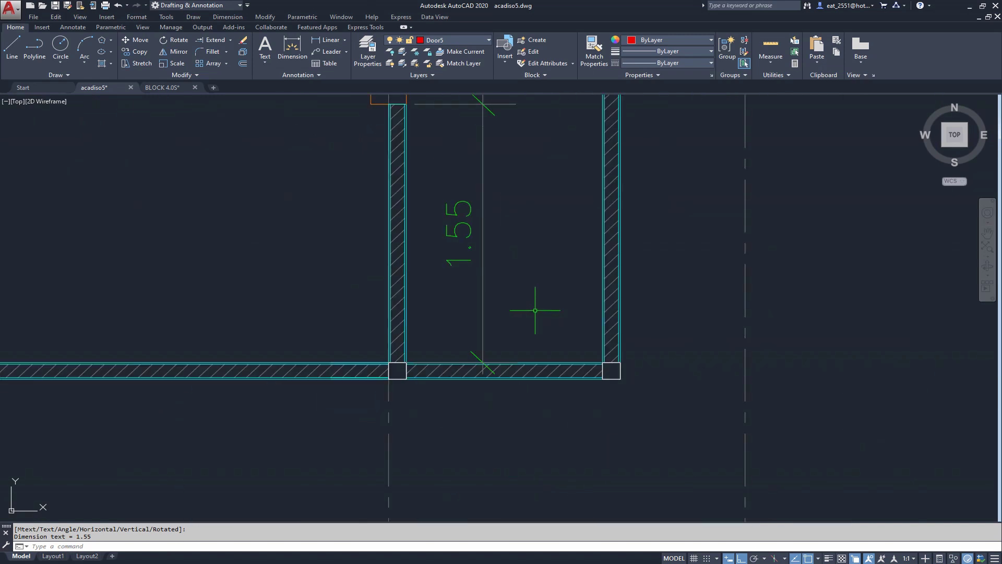
{"action": "middle_click_drag", "start_coordinate": [489, 302], "coordinate": [531, 323]}
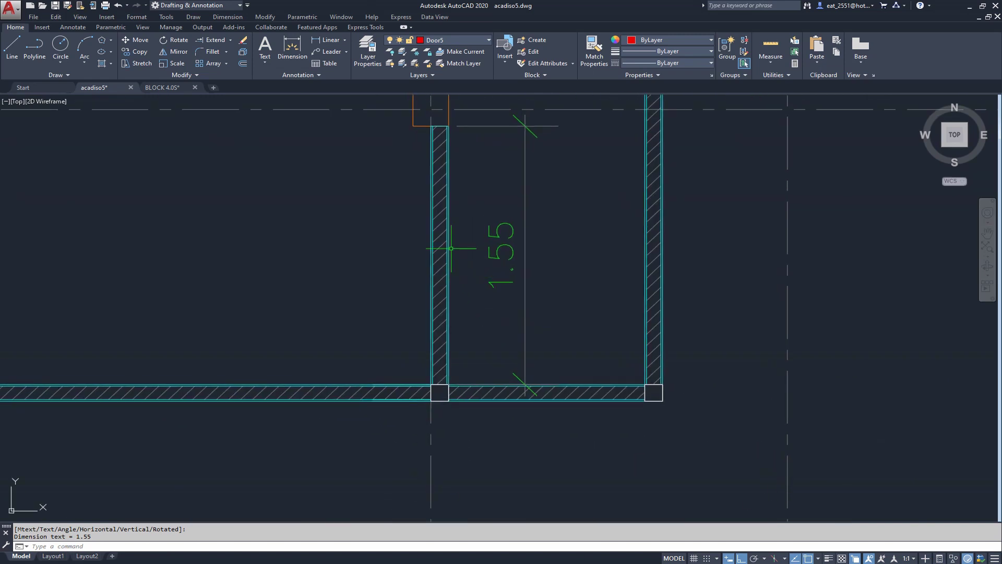
{"action": "scroll", "coordinate": [447, 241], "scroll_direction": "down", "scroll_amount": 5}
{"action": "scroll", "coordinate": [455, 235], "scroll_direction": "down", "scroll_amount": 5}
Step: Copy the door 9 plan block from the detail sheet to just right of the 1.55 room
{"action": "middle_click_drag", "start_coordinate": [647, 245], "coordinate": [543, 242]}
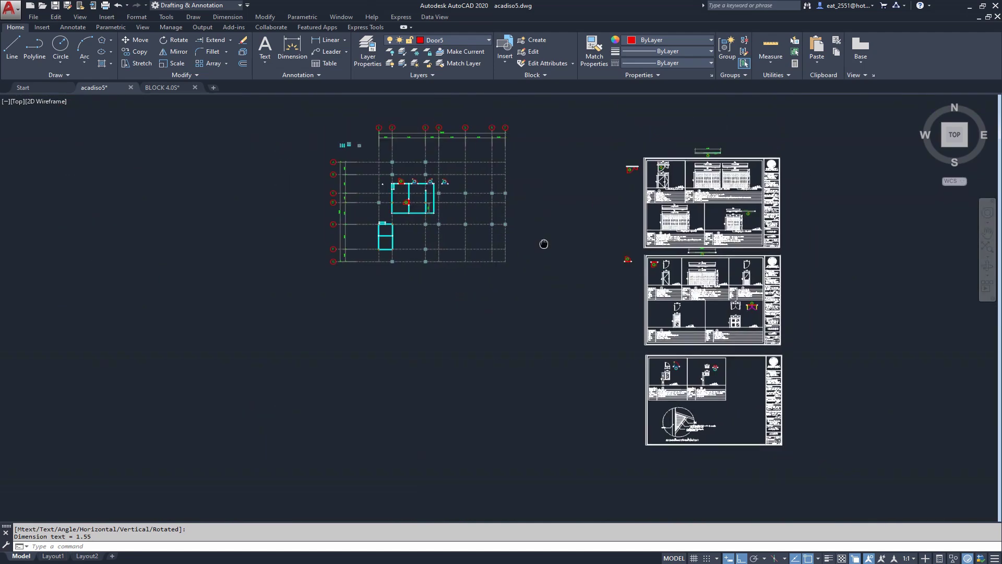
{"action": "scroll", "coordinate": [714, 284], "scroll_direction": "up", "scroll_amount": 10}
{"action": "middle_click_drag", "start_coordinate": [670, 244], "coordinate": [688, 322]}
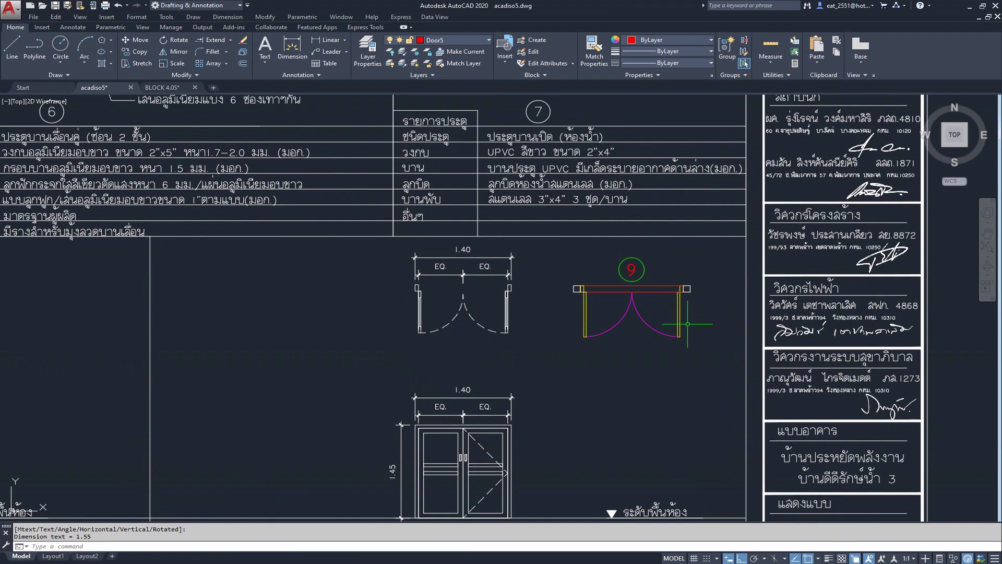
{"action": "left_click", "coordinate": [633, 290]}
{"action": "left_click", "coordinate": [133, 52]}
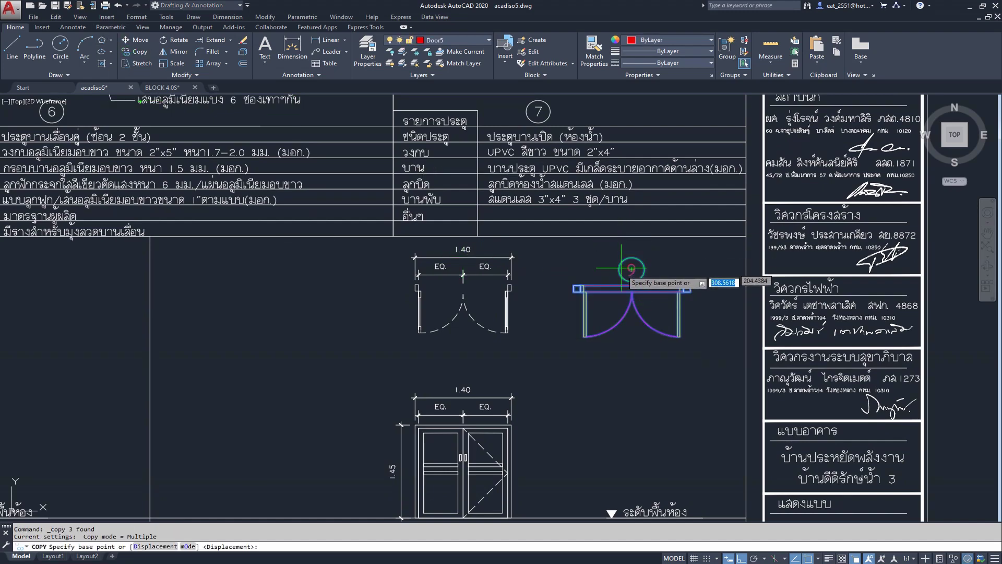
{"action": "left_click", "coordinate": [632, 295]}
{"action": "scroll", "coordinate": [811, 292], "scroll_direction": "down", "scroll_amount": 8}
{"action": "middle_click_drag", "start_coordinate": [477, 211], "coordinate": [507, 353]}
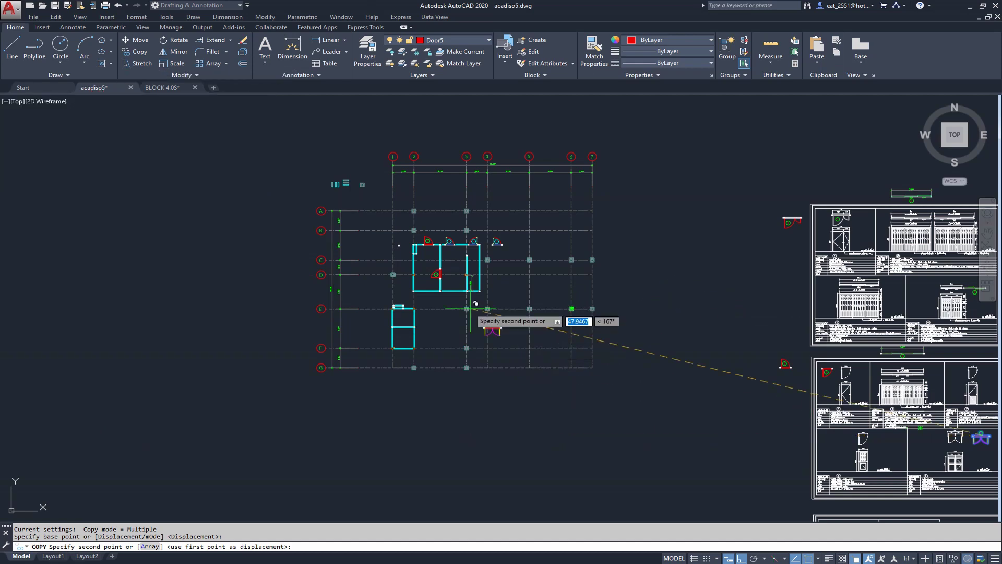
{"action": "scroll", "coordinate": [571, 324], "scroll_direction": "up", "scroll_amount": 5}
{"action": "scroll", "coordinate": [600, 298], "scroll_direction": "up", "scroll_amount": 3}
{"action": "scroll", "coordinate": [676, 239], "scroll_direction": "down", "scroll_amount": 4}
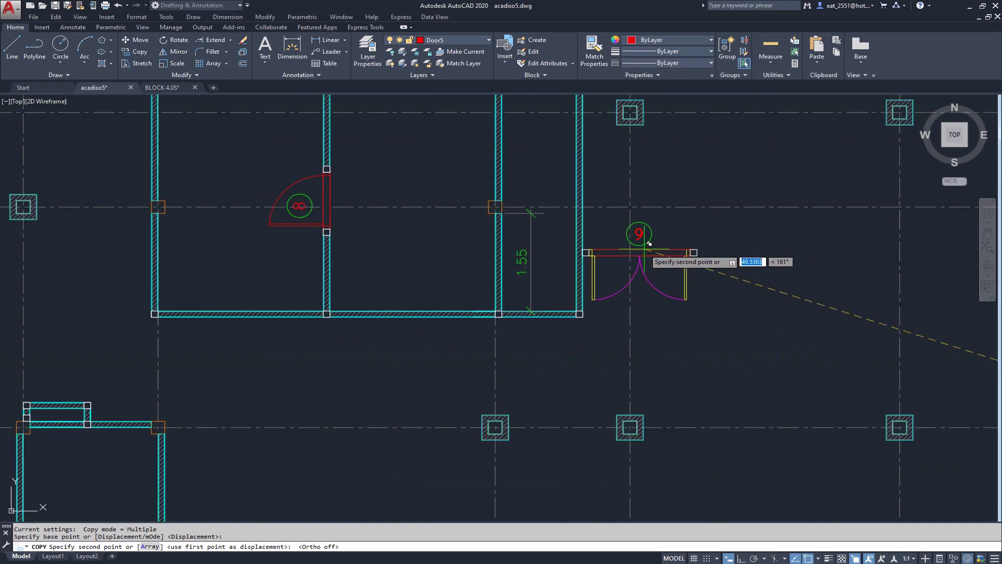
{"action": "left_click", "coordinate": [741, 282]}
Step: Rotate the door 9 copy 90° with Ortho (F8) on
{"action": "key", "text": "Escape"}
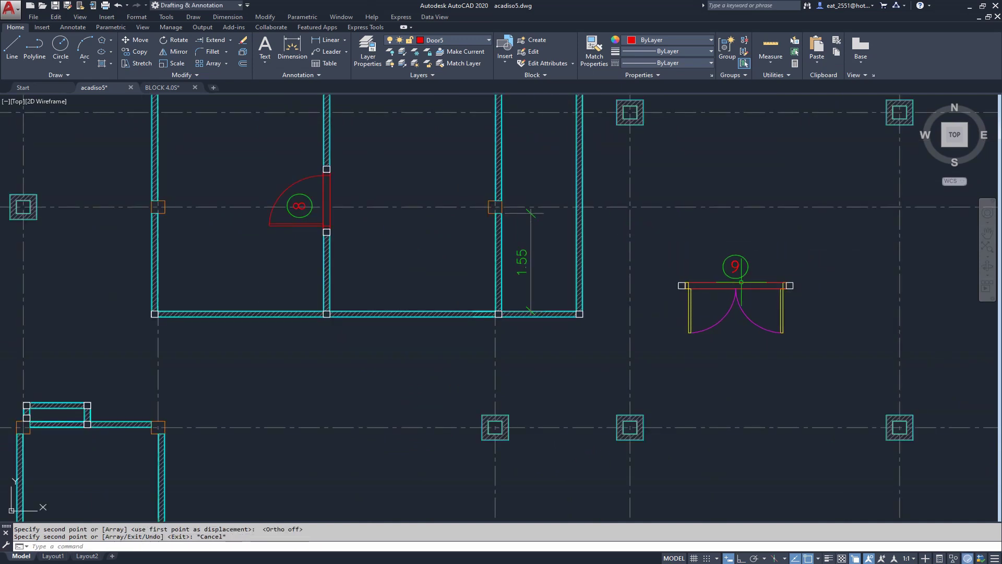
{"action": "type", "text": "ro"}
{"action": "key", "text": "Return"}
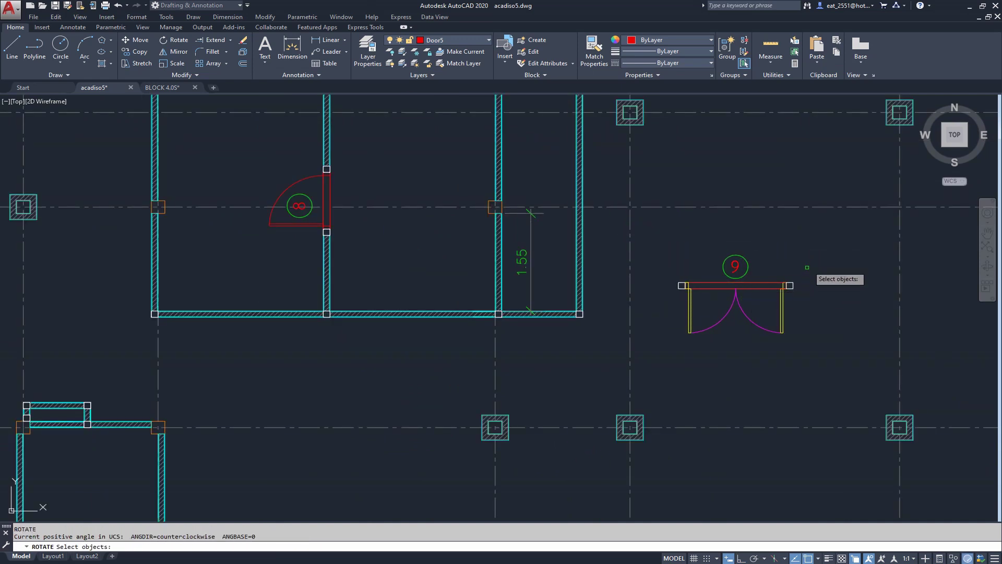
{"action": "left_click", "coordinate": [817, 245]}
{"action": "left_click", "coordinate": [647, 379]}
{"action": "key", "text": "Return"}
{"action": "left_click", "coordinate": [742, 311]}
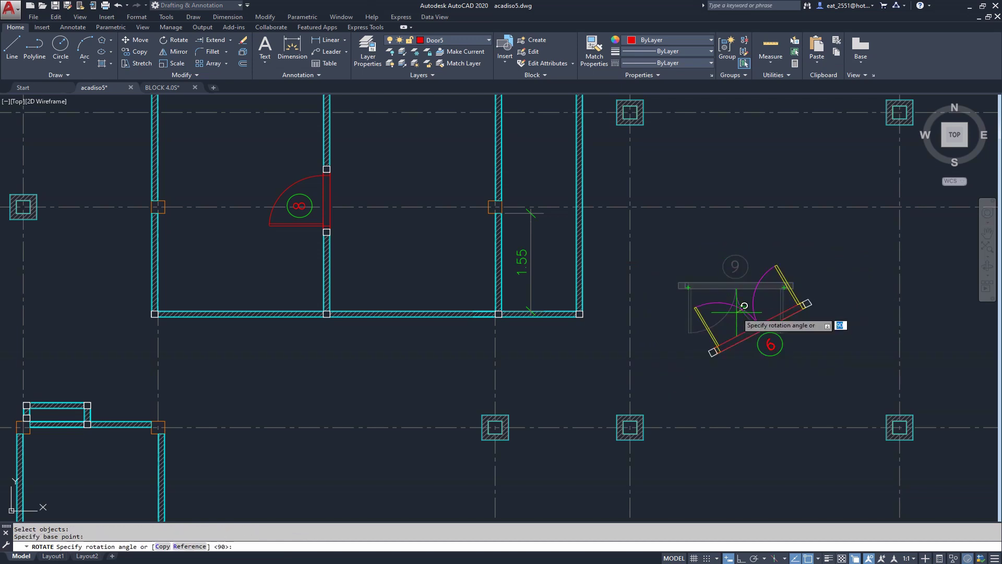
{"action": "key", "text": "F8"}
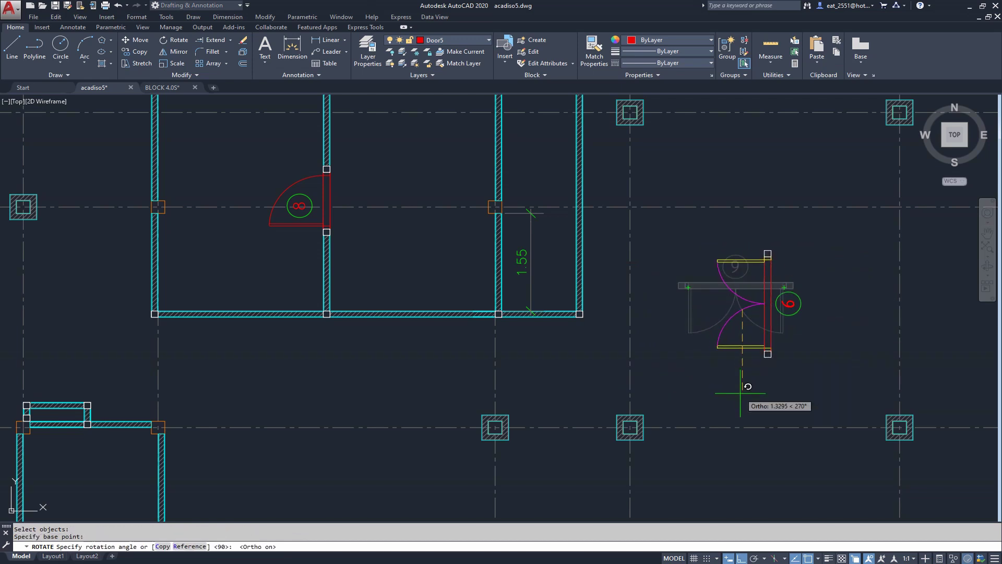
{"action": "left_click", "coordinate": [738, 391]}
Step: Move the rotated door 100 from its bottom corner into the partition wall opening
{"action": "scroll", "coordinate": [504, 313], "scroll_direction": "up", "scroll_amount": 4}
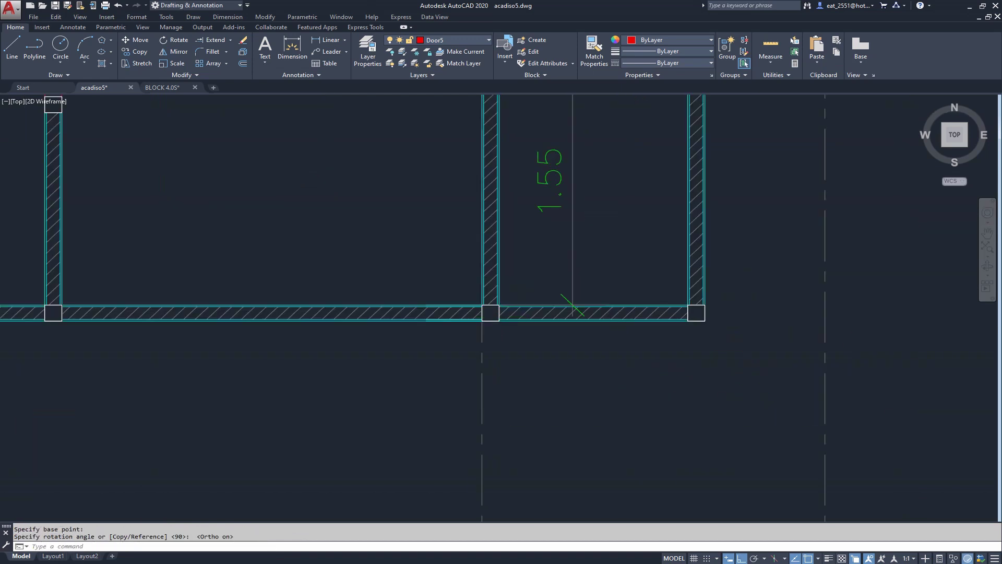
{"action": "scroll", "coordinate": [457, 297], "scroll_direction": "down", "scroll_amount": 4}
{"action": "scroll", "coordinate": [441, 304], "scroll_direction": "up", "scroll_amount": 2}
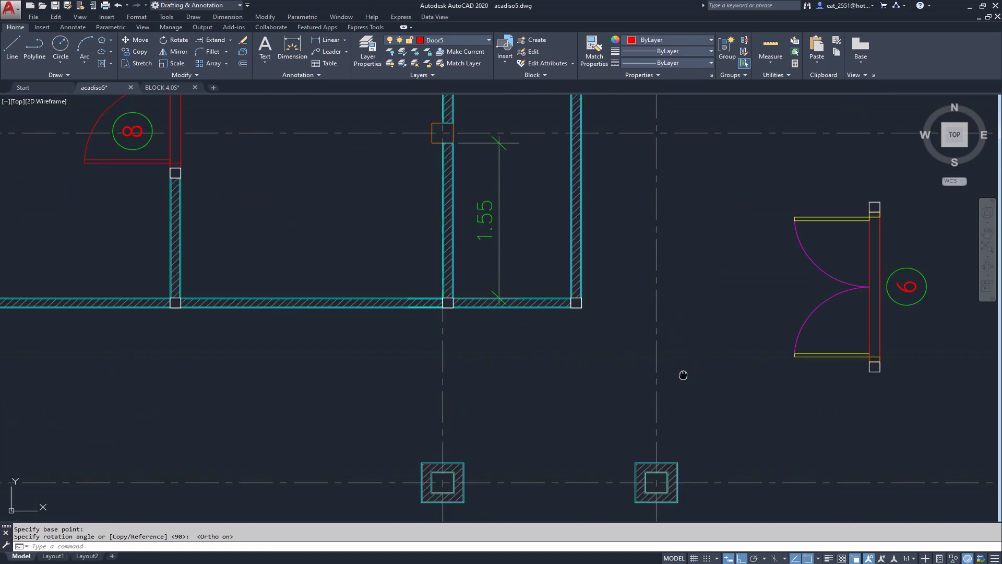
{"action": "middle_click_drag", "start_coordinate": [683, 375], "coordinate": [570, 364]}
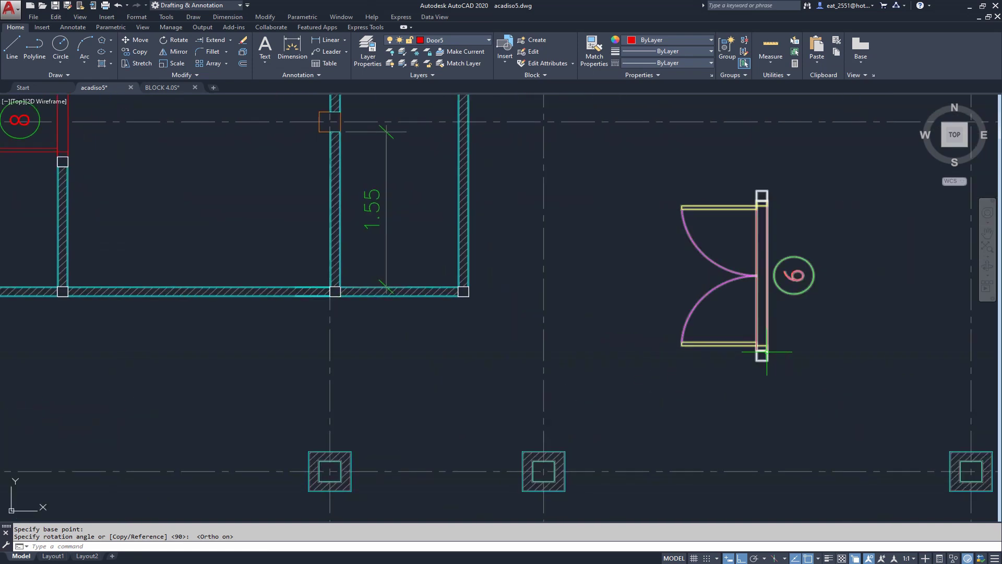
{"action": "left_click", "coordinate": [764, 354]}
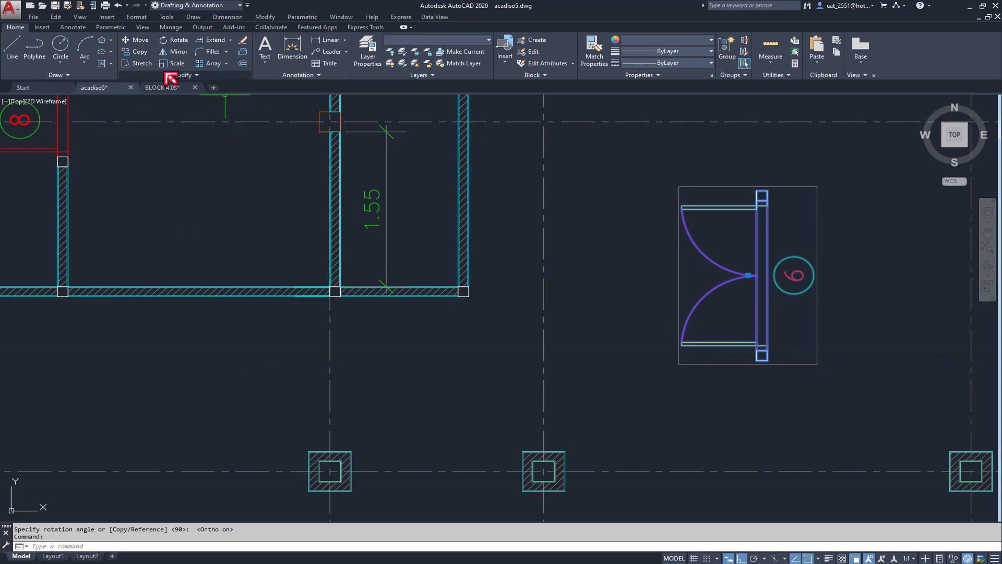
{"action": "left_click", "coordinate": [135, 40]}
{"action": "scroll", "coordinate": [780, 374], "scroll_direction": "up", "scroll_amount": 2}
{"action": "scroll", "coordinate": [777, 373], "scroll_direction": "up", "scroll_amount": 2}
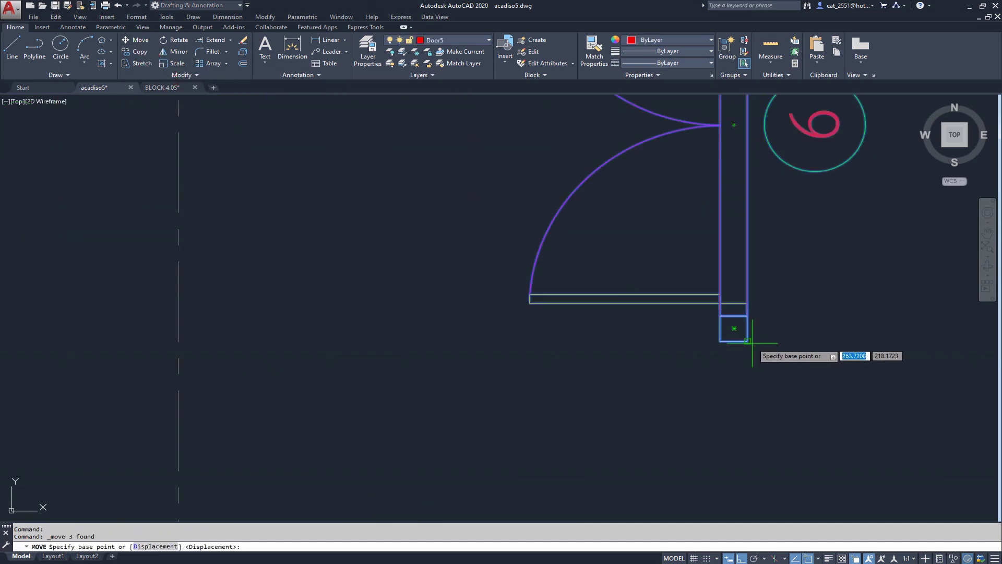
{"action": "left_click", "coordinate": [744, 334]}
{"action": "scroll", "coordinate": [748, 341], "scroll_direction": "down", "scroll_amount": 6}
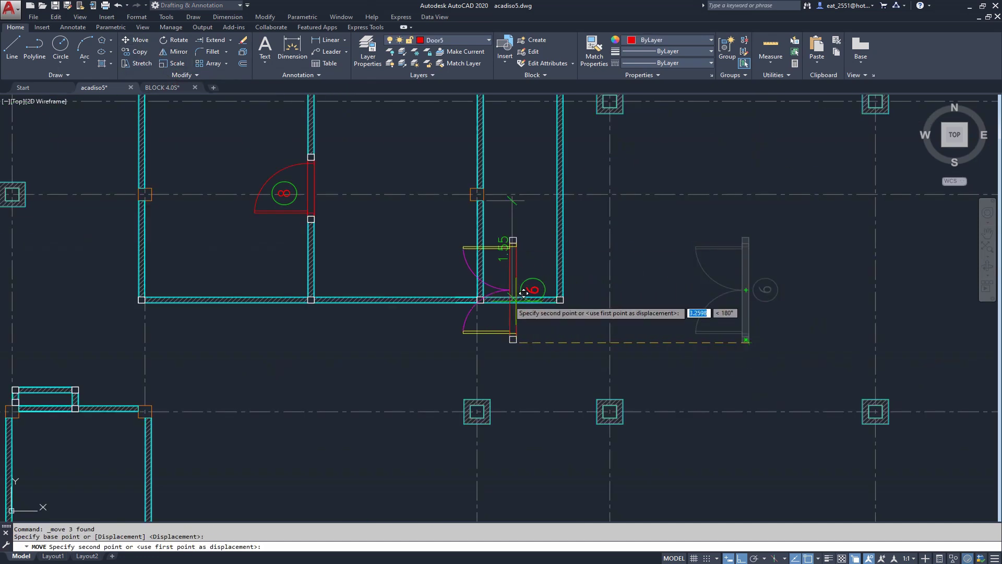
{"action": "scroll", "coordinate": [522, 290], "scroll_direction": "up", "scroll_amount": 6}
{"action": "scroll", "coordinate": [593, 320], "scroll_direction": "up", "scroll_amount": 3}
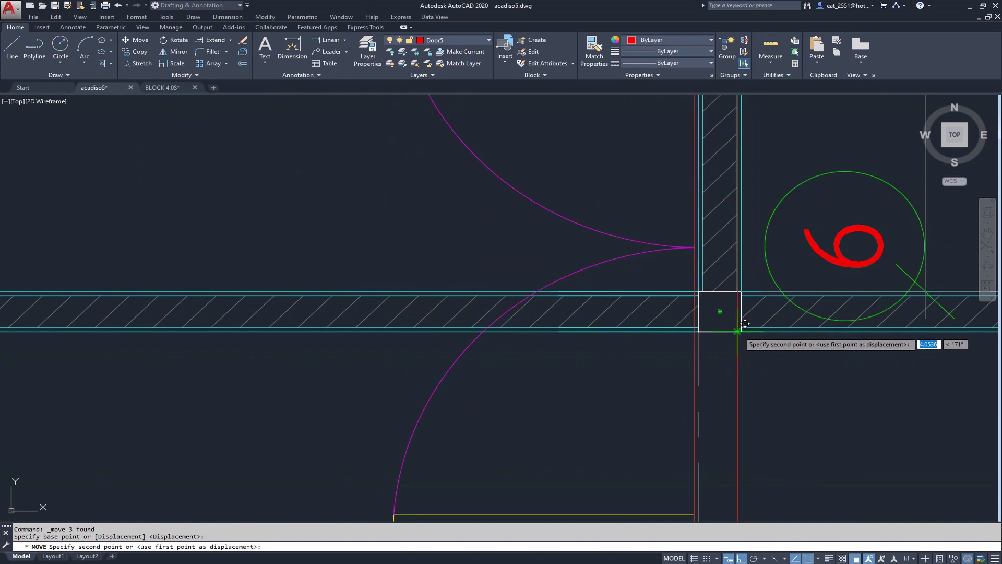
{"action": "type", "text": "100"}
{"action": "key", "text": "Return"}
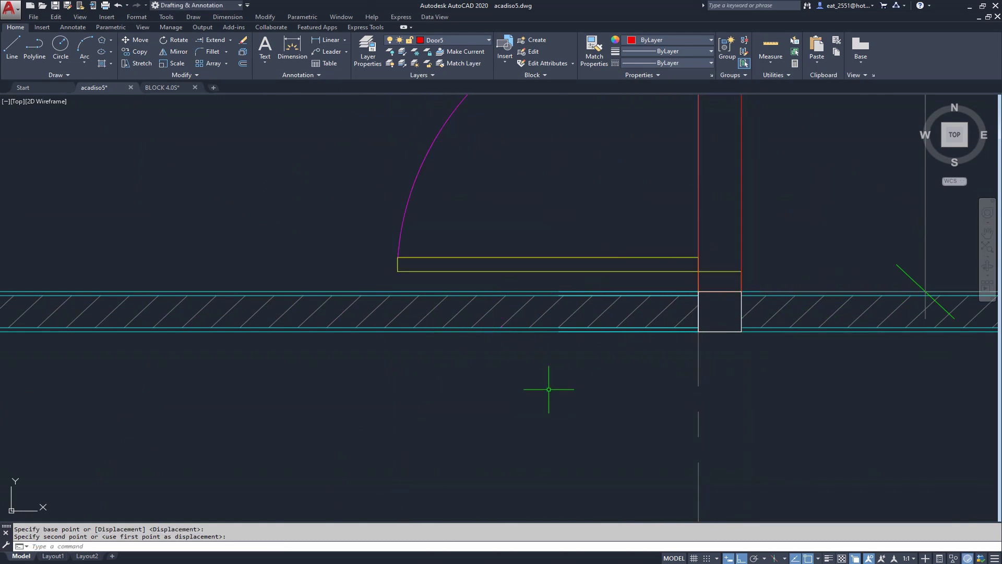
{"action": "scroll", "coordinate": [549, 389], "scroll_direction": "down", "scroll_amount": 4}
{"action": "middle_click_drag", "start_coordinate": [548, 385], "coordinate": [535, 436]}
{"action": "mouse_move", "coordinate": [596, 412]}
{"action": "middle_mouse_down"}
{"action": "mouse_move", "coordinate": [584, 431]}
{"action": "mouse_move", "coordinate": [548, 432]}
{"action": "middle_mouse_up"}
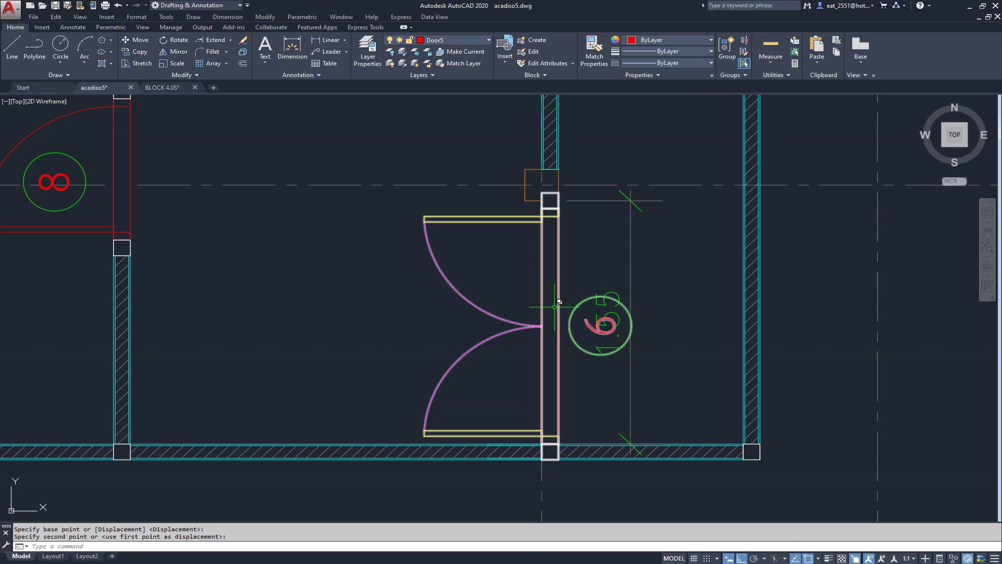
{"action": "left_click", "coordinate": [330, 39]}
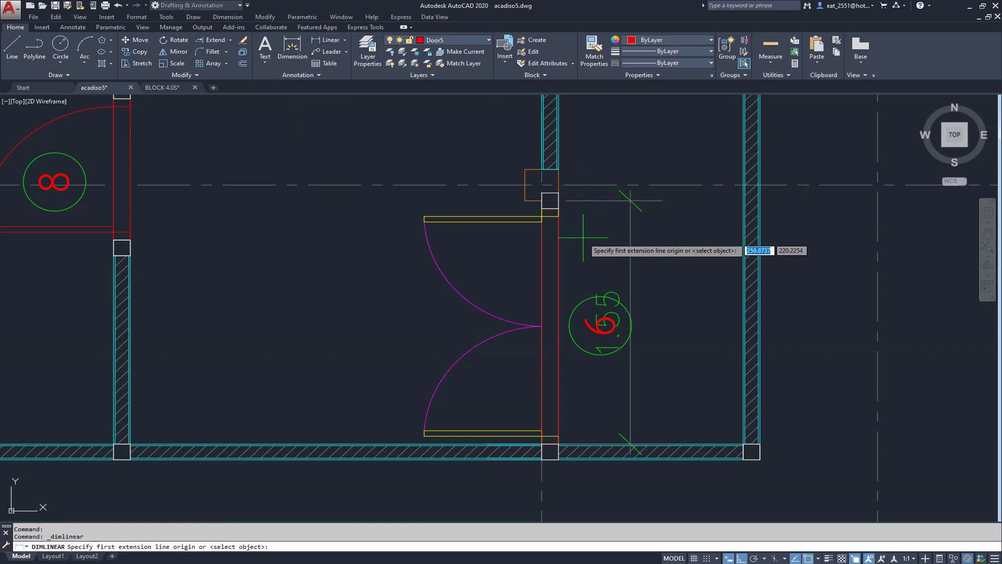
{"action": "left_click", "coordinate": [550, 212]}
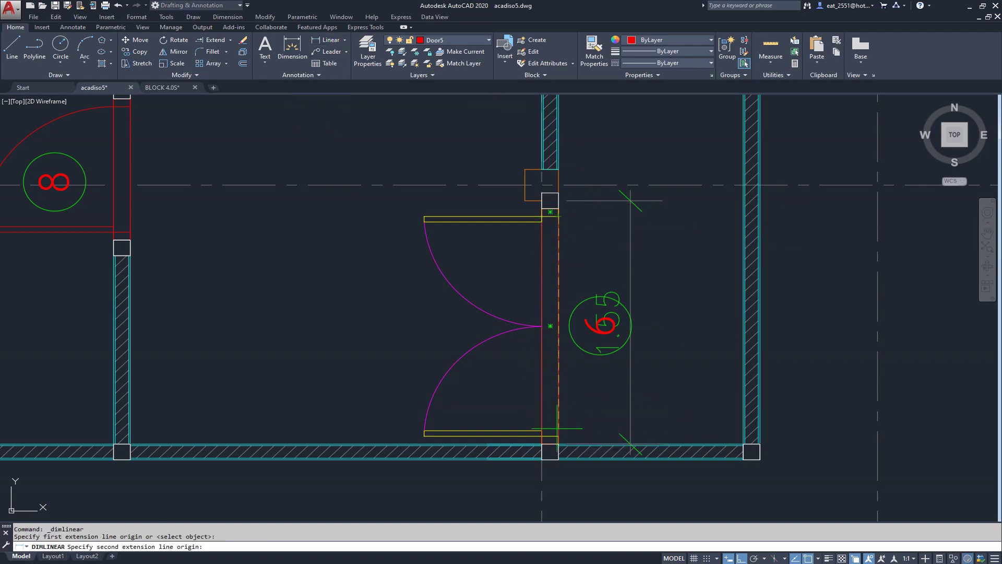
{"action": "left_click", "coordinate": [550, 440]}
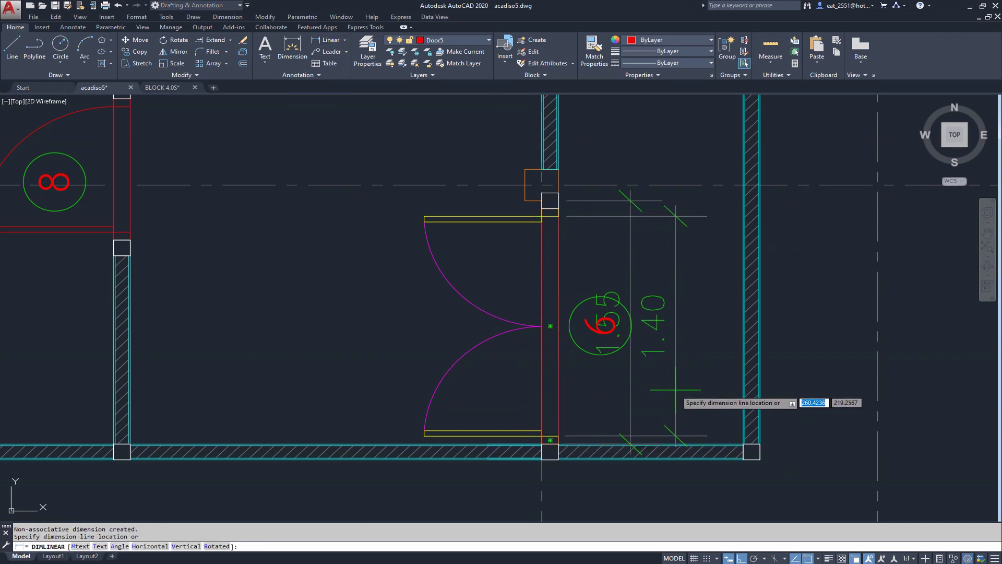
{"action": "key", "text": "Escape"}
{"action": "scroll", "coordinate": [230, 246], "scroll_direction": "down", "scroll_amount": 5}
{"action": "middle_click_drag", "start_coordinate": [450, 277], "coordinate": [236, 275]}
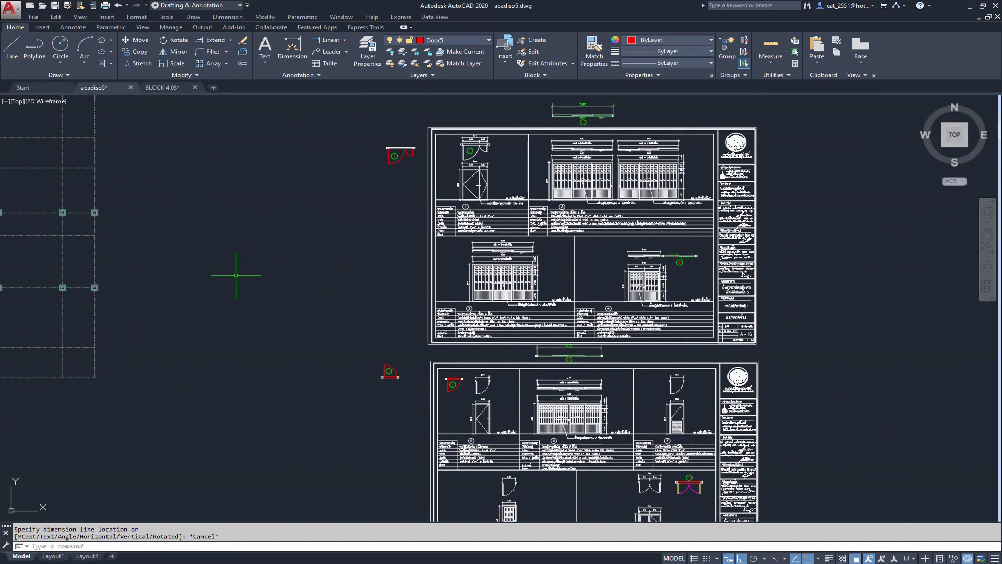
{"action": "middle_click_drag", "start_coordinate": [677, 429], "coordinate": [641, 334]}
{"action": "scroll", "coordinate": [613, 380], "scroll_direction": "up", "scroll_amount": 10}
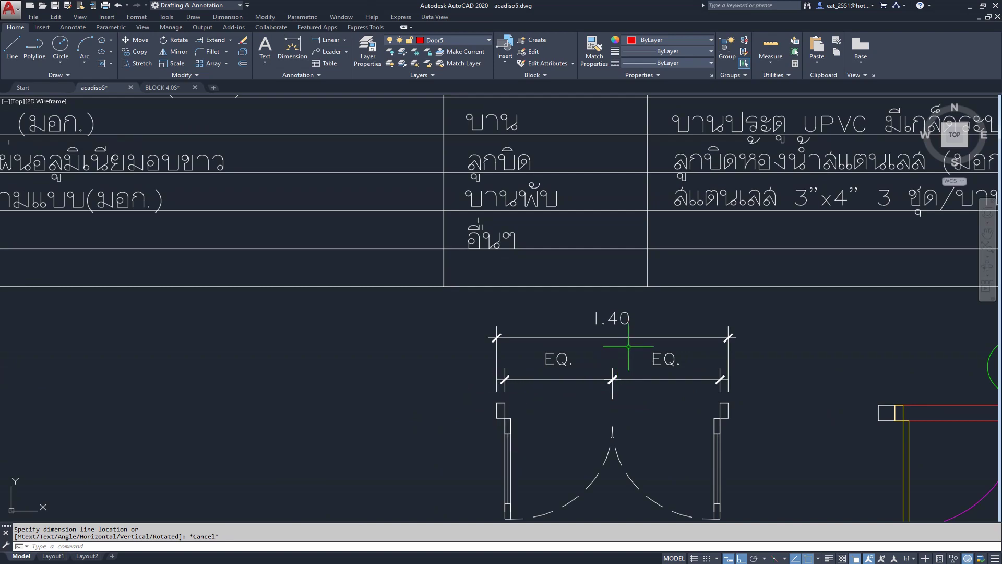
{"action": "scroll", "coordinate": [628, 346], "scroll_direction": "down", "scroll_amount": 3}
{"action": "scroll", "coordinate": [628, 346], "scroll_direction": "up", "scroll_amount": 3}
{"action": "scroll", "coordinate": [634, 376], "scroll_direction": "down", "scroll_amount": 4}
{"action": "scroll", "coordinate": [634, 376], "scroll_direction": "up", "scroll_amount": 1}
{"action": "middle_click_drag", "start_coordinate": [418, 324], "coordinate": [890, 244]}
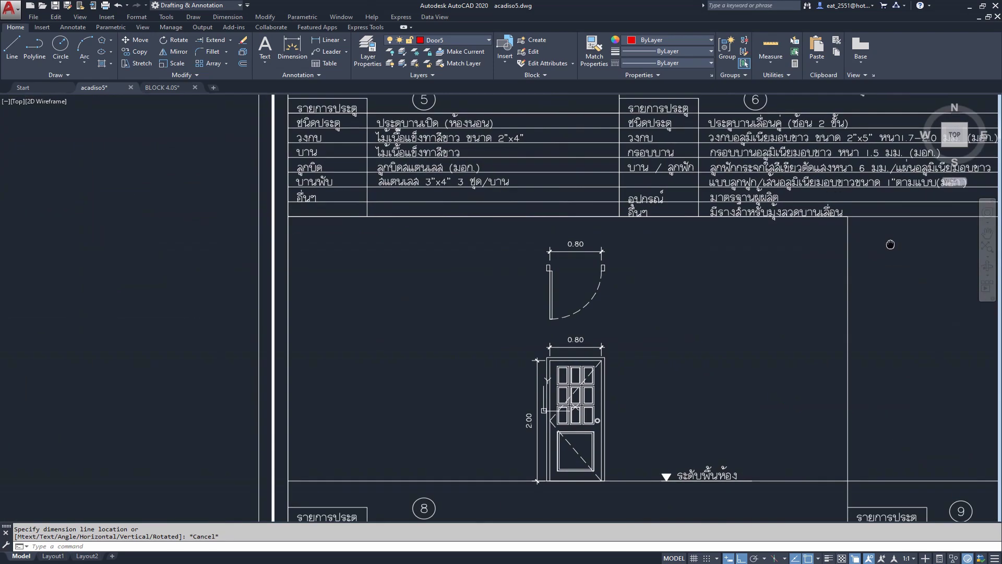
{"action": "scroll", "coordinate": [891, 245], "scroll_direction": "down", "scroll_amount": 5}
{"action": "scroll", "coordinate": [611, 212], "scroll_direction": "up", "scroll_amount": 2}
{"action": "scroll", "coordinate": [429, 257], "scroll_direction": "up", "scroll_amount": 2}
{"action": "scroll", "coordinate": [497, 260], "scroll_direction": "up", "scroll_amount": 2}
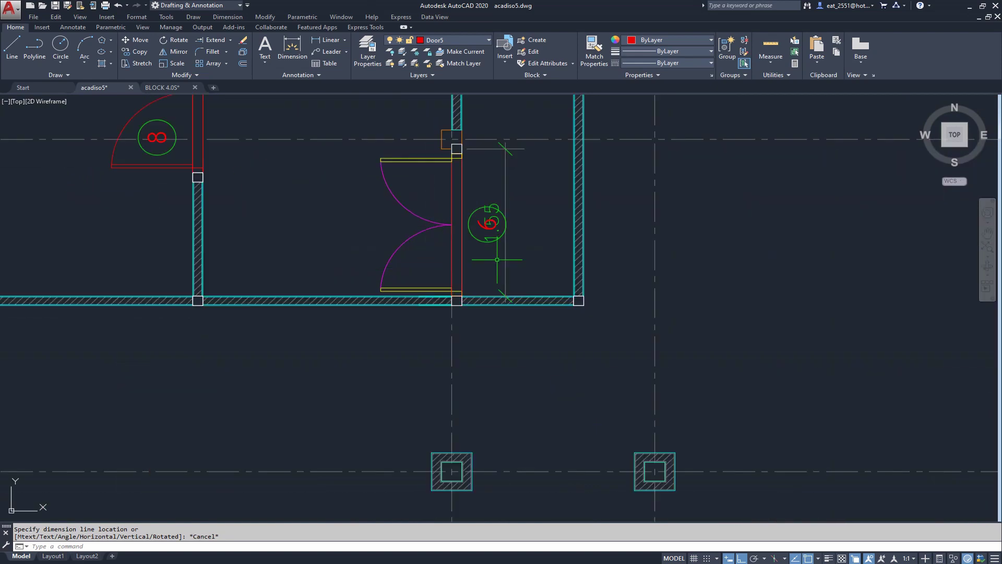
{"action": "middle_click_drag", "start_coordinate": [439, 206], "coordinate": [479, 226]}
{"action": "left_click", "coordinate": [328, 40]}
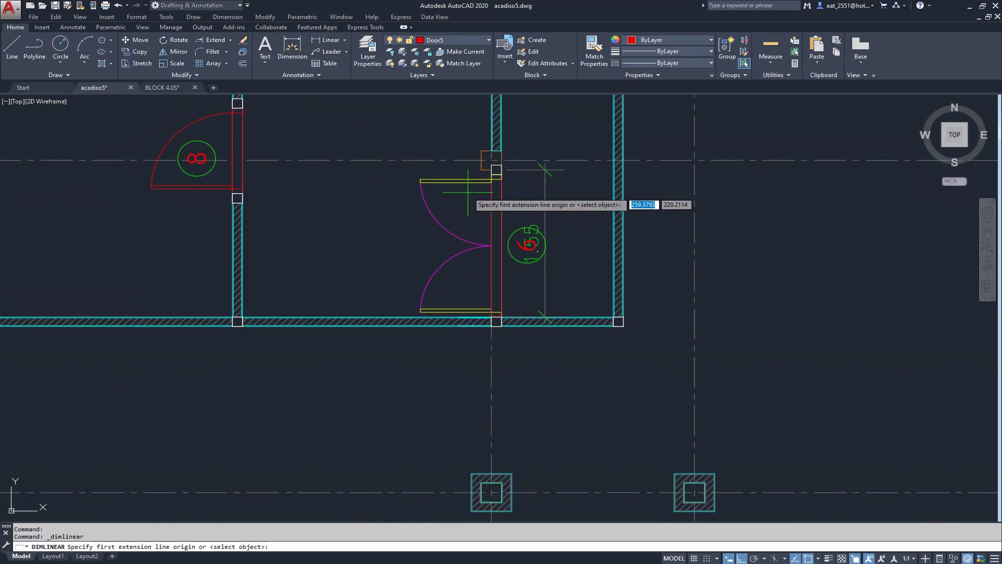
{"action": "scroll", "coordinate": [467, 192], "scroll_direction": "up", "scroll_amount": 4}
{"action": "left_click", "coordinate": [530, 139]}
{"action": "scroll", "coordinate": [543, 178], "scroll_direction": "down", "scroll_amount": 4}
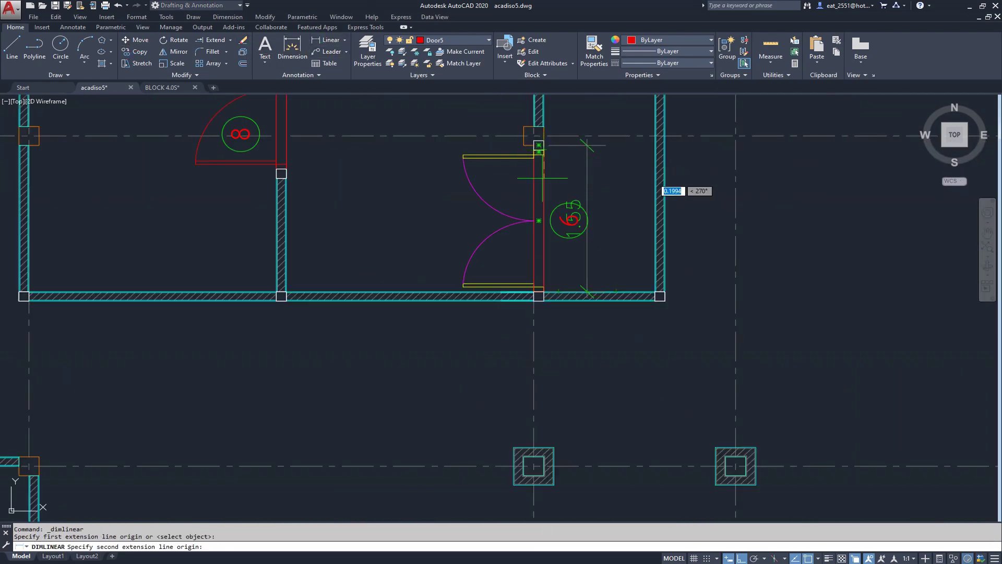
{"action": "scroll", "coordinate": [541, 231], "scroll_direction": "up", "scroll_amount": 4}
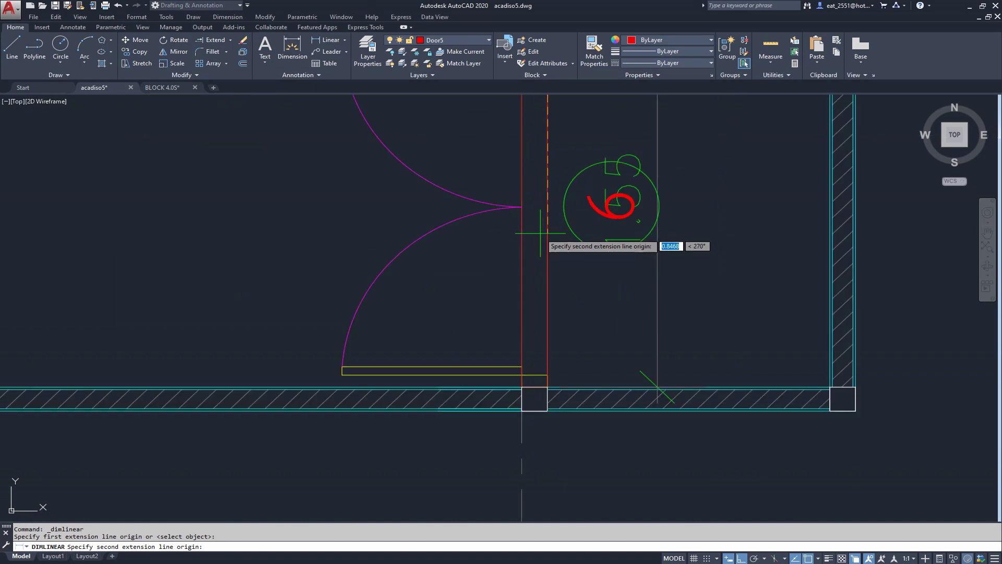
{"action": "left_click", "coordinate": [546, 374]}
{"action": "scroll", "coordinate": [547, 375], "scroll_direction": "down", "scroll_amount": 4}
{"action": "scroll", "coordinate": [622, 311], "scroll_direction": "up", "scroll_amount": 2}
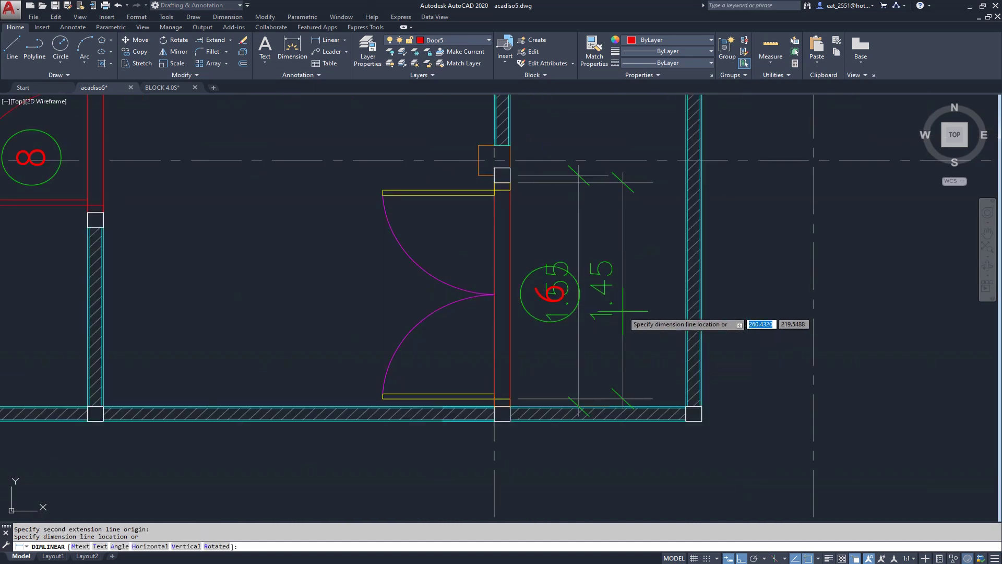
{"action": "key", "text": "Escape"}
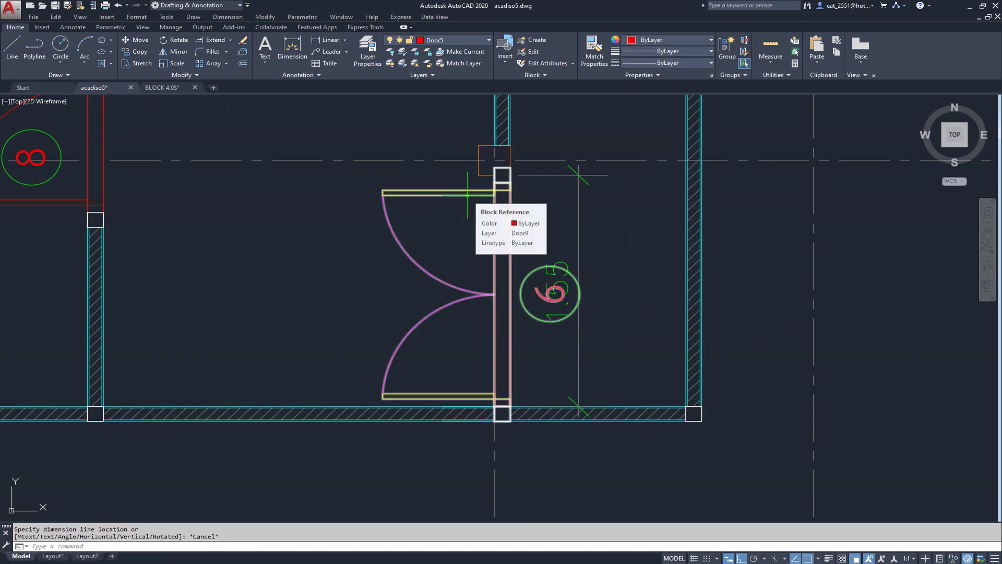
Step: Turn off Group Selection and open block D9 in the Block Editor, back on the Home tab
{"action": "left_click", "coordinate": [467, 195]}
{"action": "double_click", "coordinate": [467, 195]}
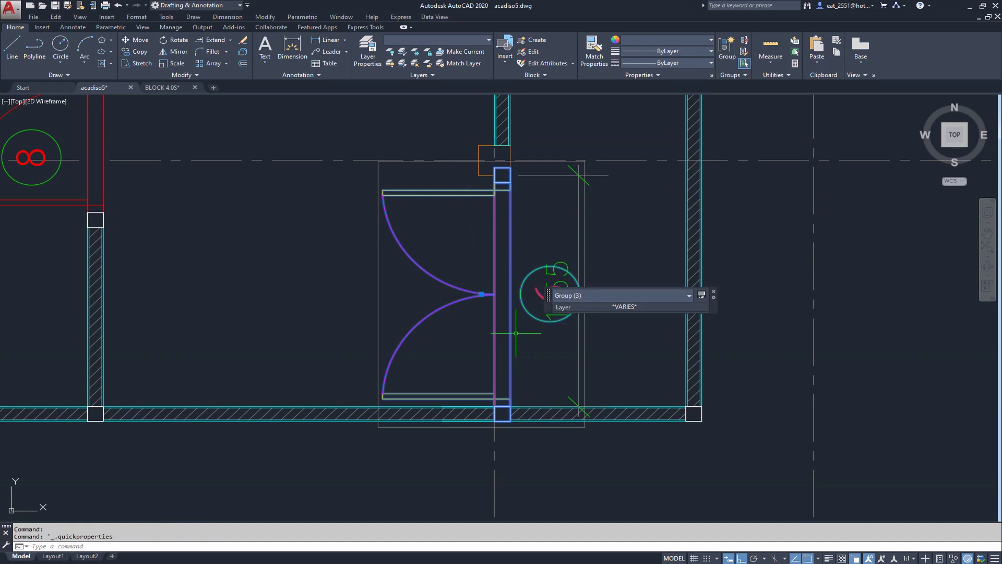
{"action": "key", "text": "Escape"}
{"action": "left_click", "coordinate": [743, 63]}
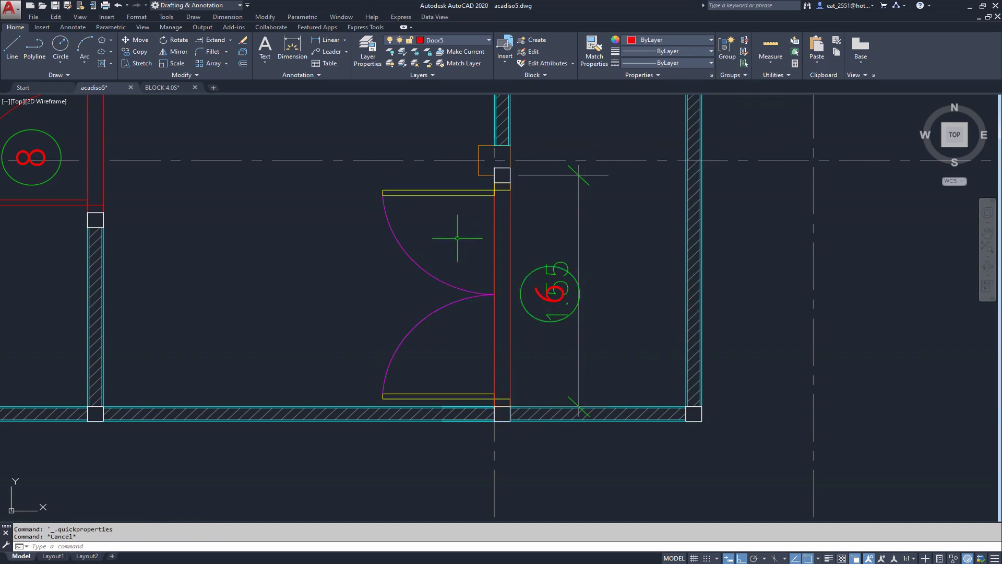
{"action": "double_click", "coordinate": [450, 195]}
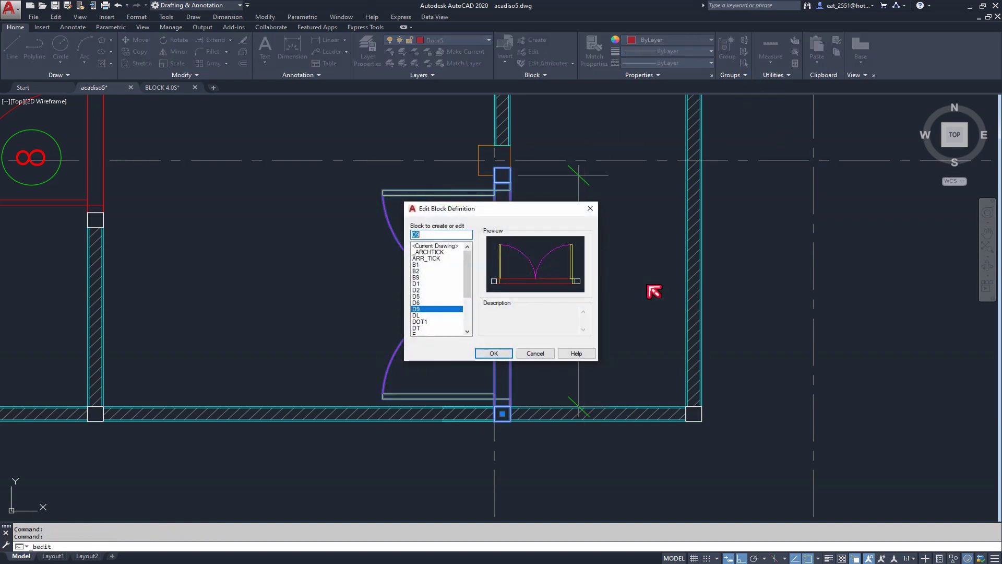
{"action": "left_click", "coordinate": [493, 353]}
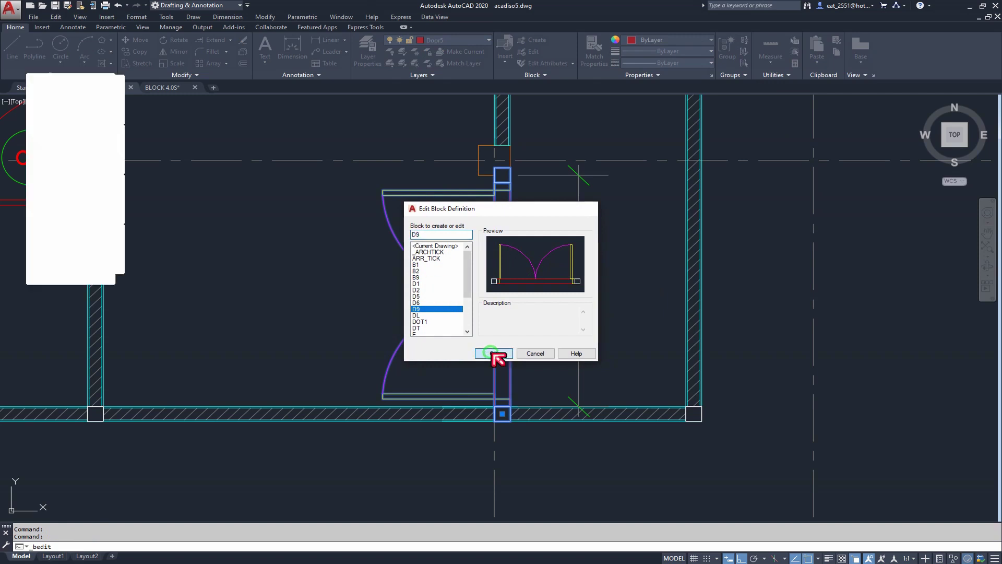
{"action": "scroll", "coordinate": [524, 350], "scroll_direction": "down", "scroll_amount": 2}
{"action": "scroll", "coordinate": [465, 371], "scroll_direction": "up", "scroll_amount": 1}
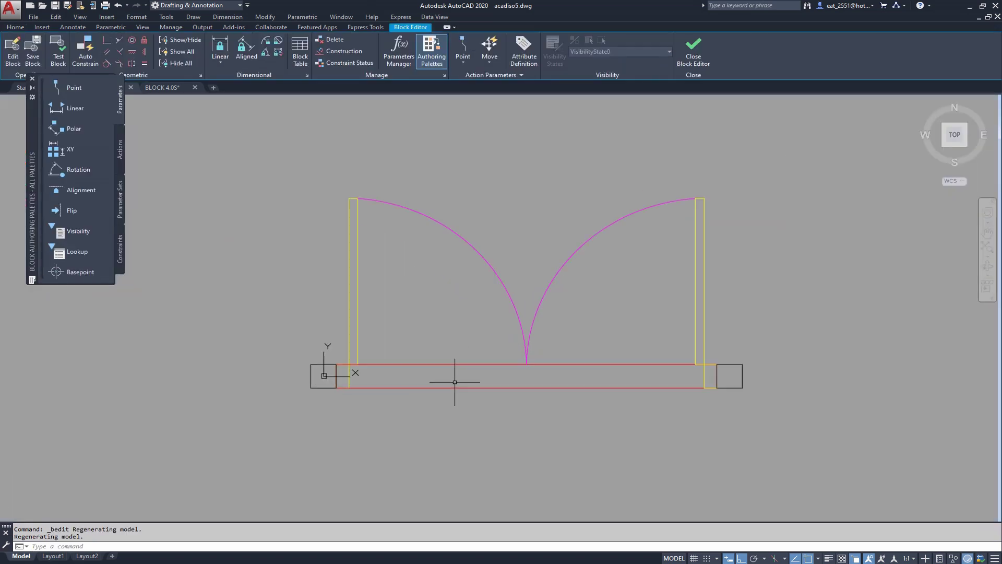
{"action": "left_click", "coordinate": [16, 27]}
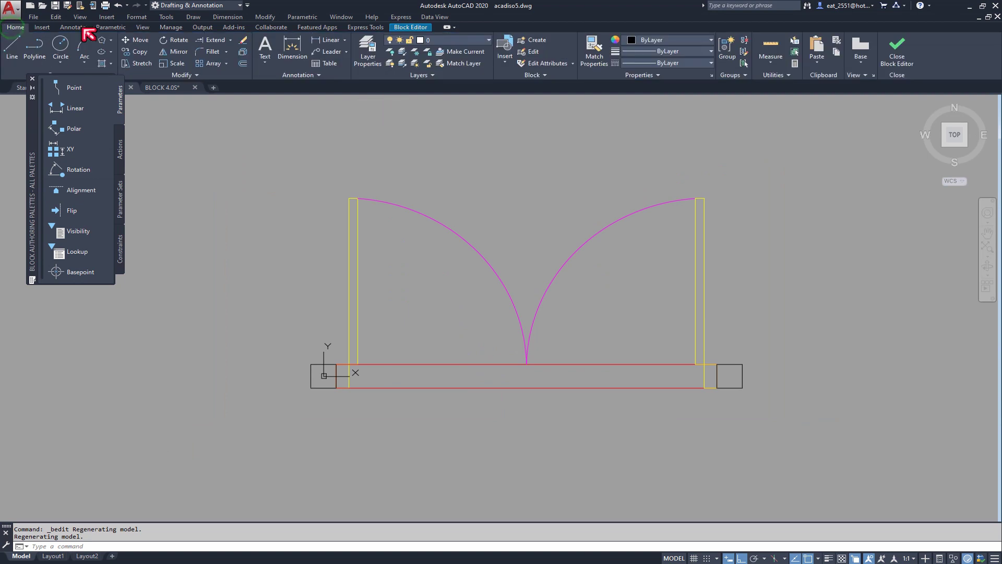
{"action": "left_click", "coordinate": [329, 39]}
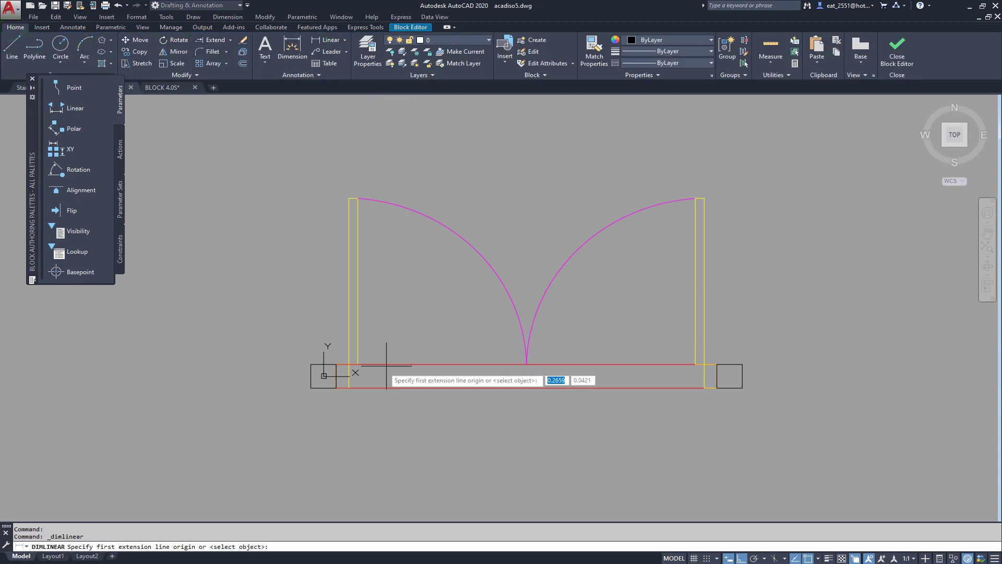
{"action": "scroll", "coordinate": [362, 397], "scroll_direction": "up", "scroll_amount": 5}
Step: Dimension the D9 block from its lower-left corner to its right end, 1.50 below the door
{"action": "left_click", "coordinate": [264, 348]}
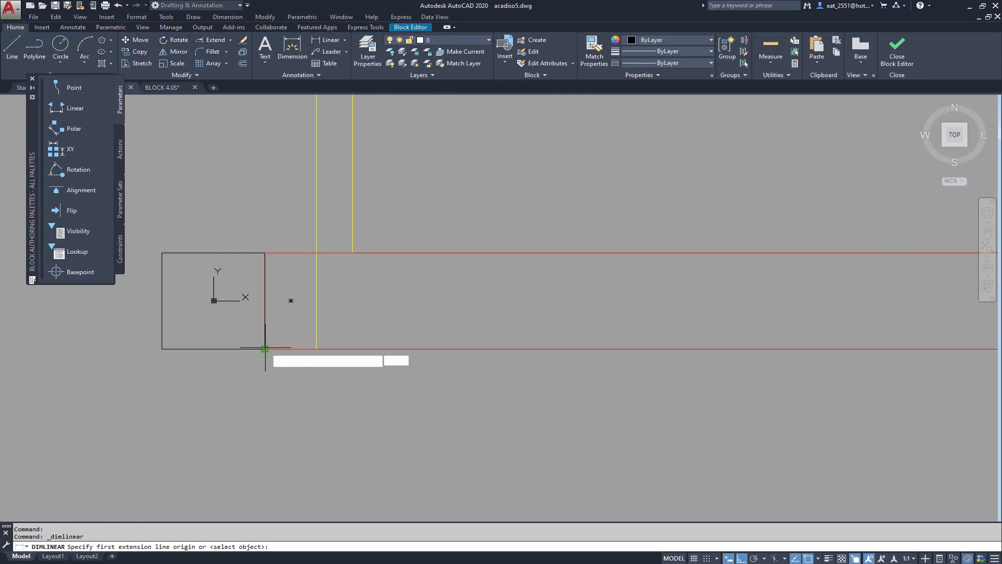
{"action": "scroll", "coordinate": [265, 347], "scroll_direction": "down", "scroll_amount": 7}
{"action": "scroll", "coordinate": [436, 357], "scroll_direction": "up", "scroll_amount": 5}
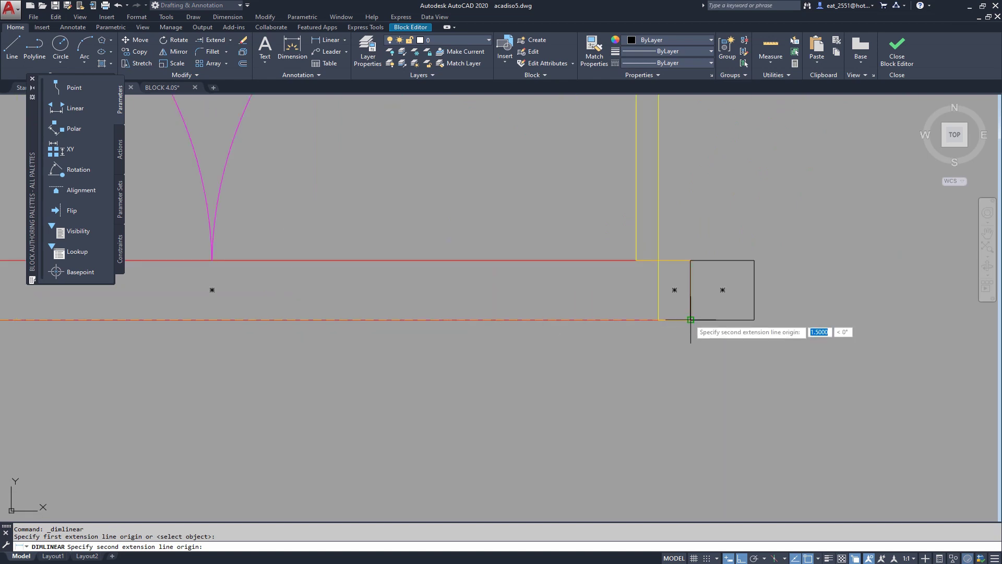
{"action": "left_click", "coordinate": [685, 322]}
{"action": "scroll", "coordinate": [689, 327], "scroll_direction": "down", "scroll_amount": 5}
{"action": "scroll", "coordinate": [662, 336], "scroll_direction": "up", "scroll_amount": 2}
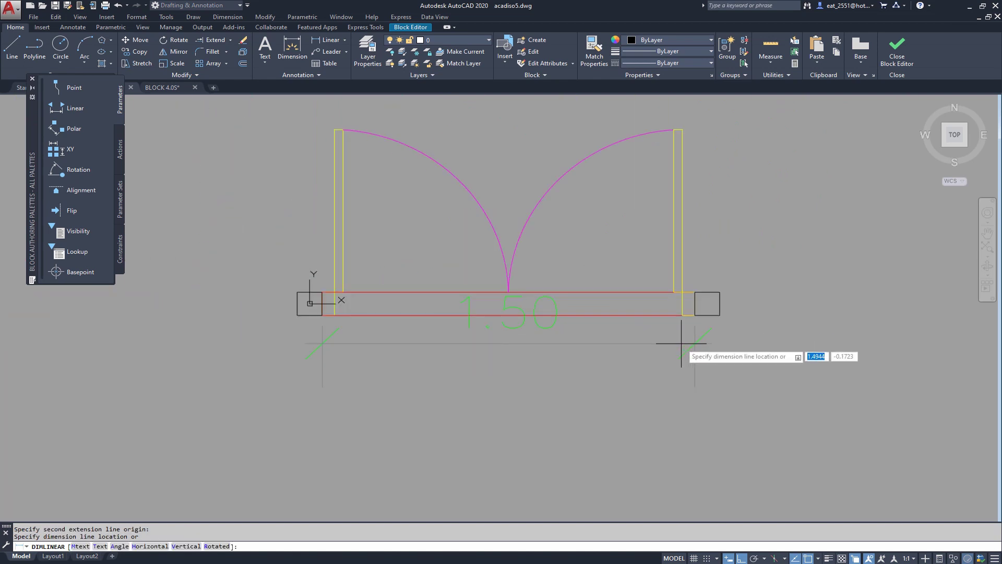
{"action": "scroll", "coordinate": [693, 358], "scroll_direction": "up", "scroll_amount": 2}
{"action": "scroll", "coordinate": [816, 348], "scroll_direction": "down", "scroll_amount": 2}
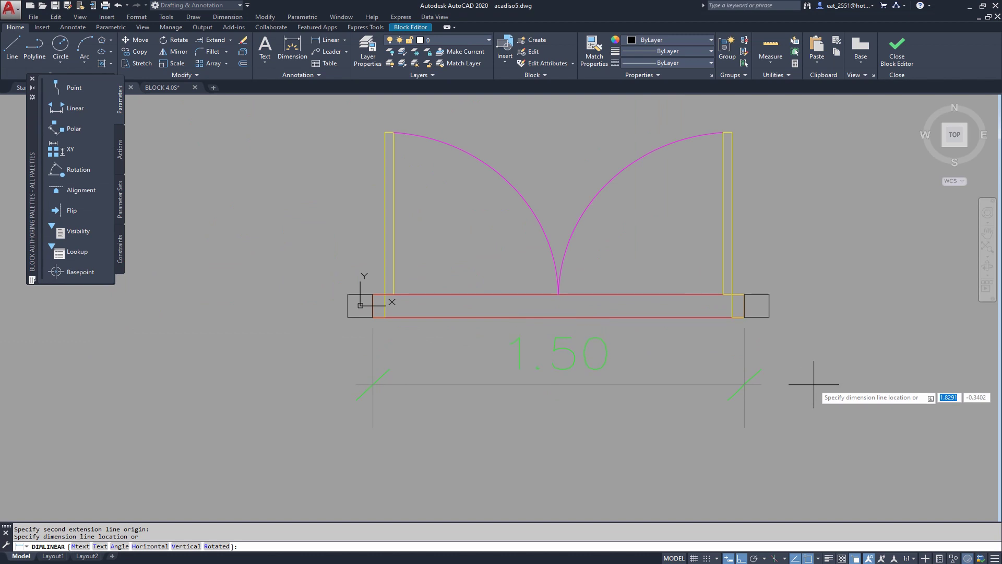
{"action": "left_click", "coordinate": [813, 385]}
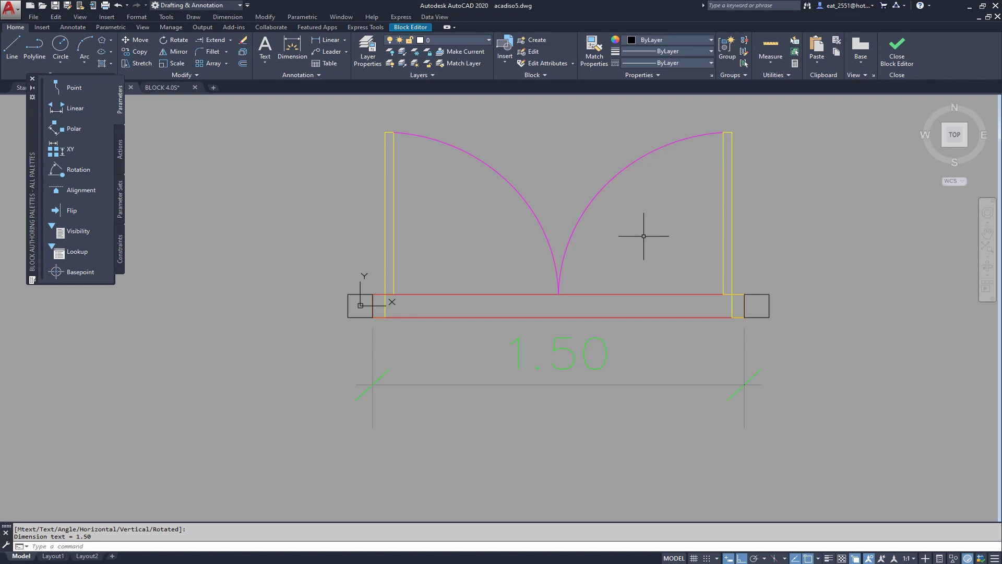
Step: Move both swing arcs 1 unit to the right, out of the way
{"action": "left_click", "coordinate": [645, 217]}
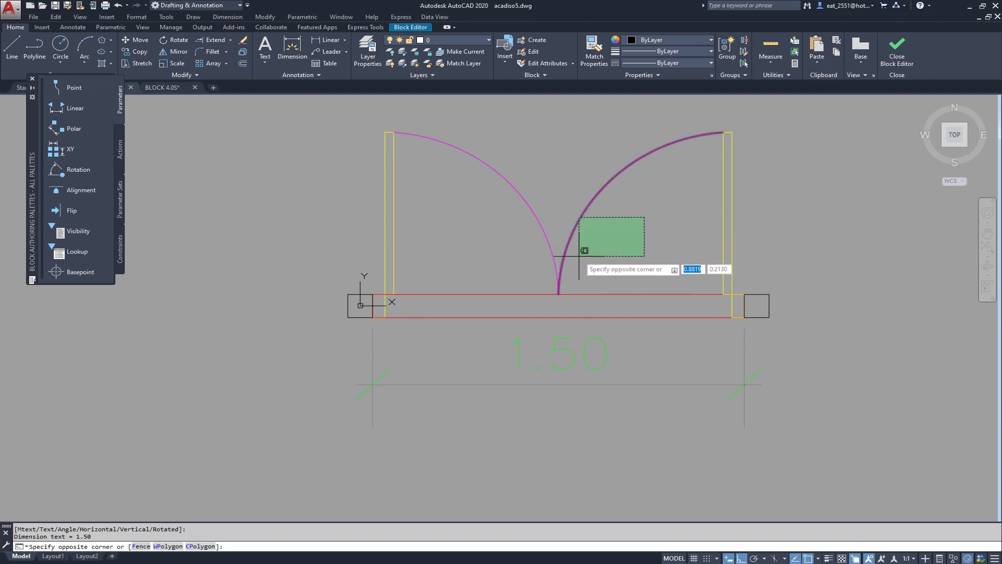
{"action": "left_click", "coordinate": [664, 242]}
{"action": "left_click", "coordinate": [627, 237]}
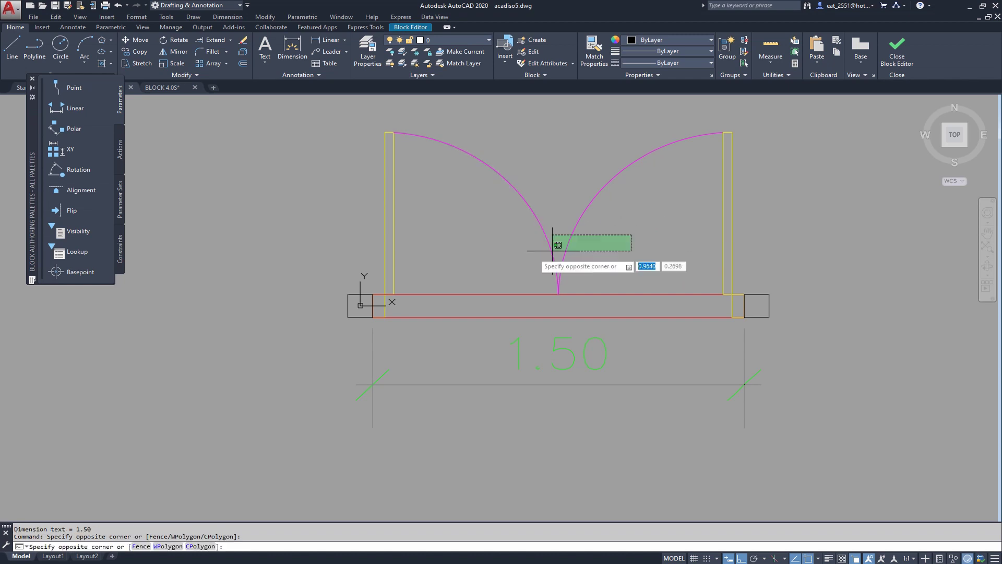
{"action": "left_click", "coordinate": [540, 255]}
{"action": "left_click", "coordinate": [136, 39]}
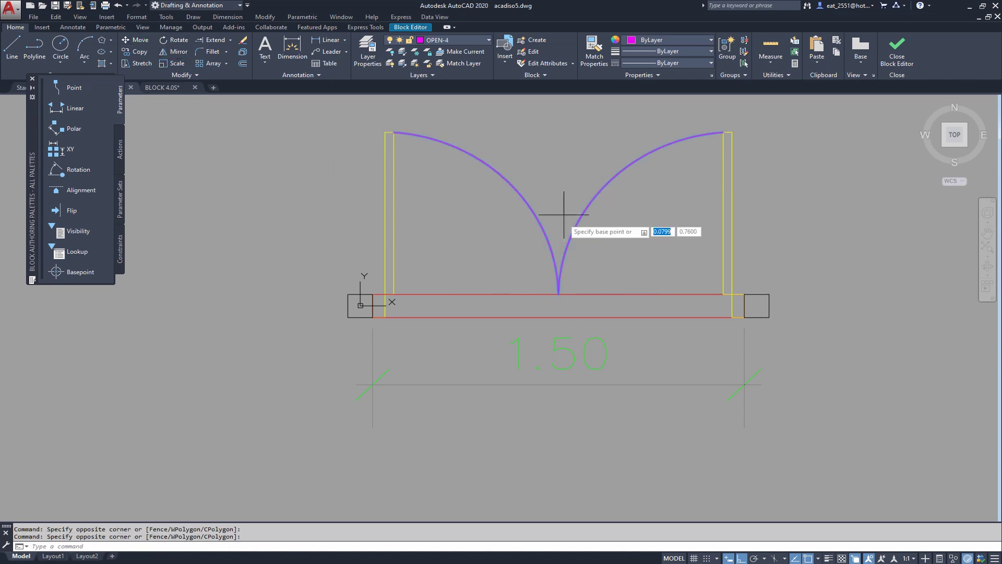
{"action": "left_click", "coordinate": [607, 247]}
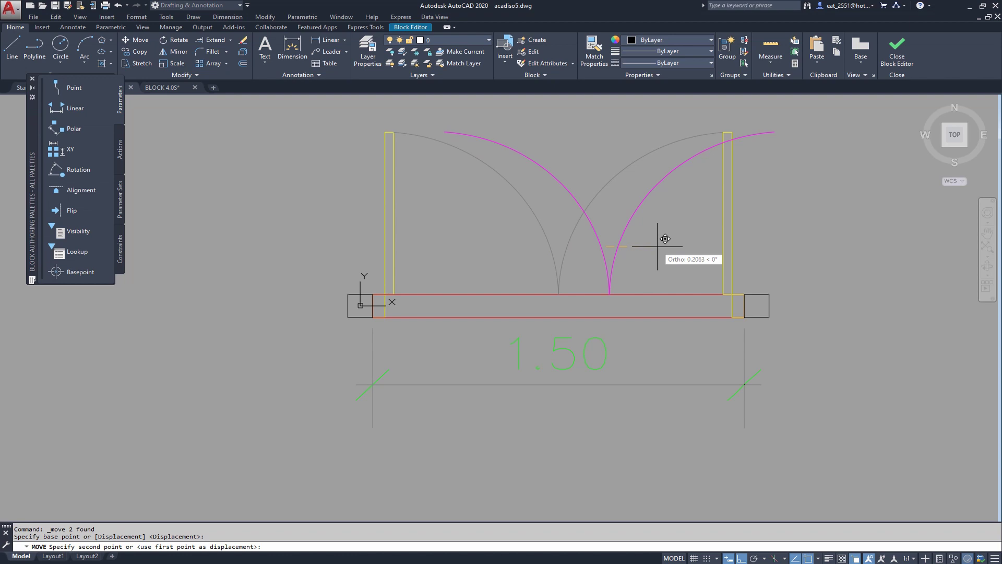
{"action": "type", "text": "1"}
{"action": "key", "text": "Return"}
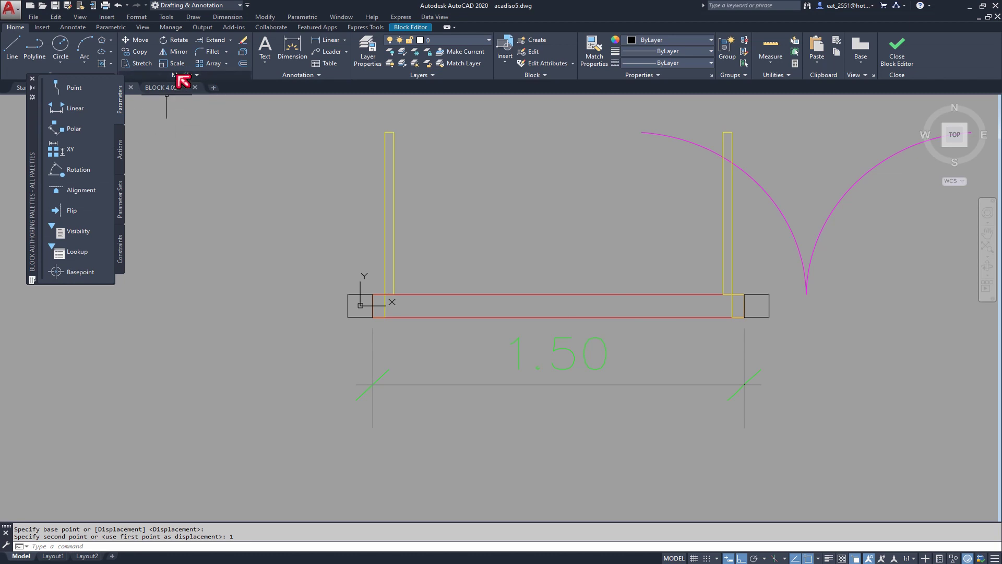
Step: Stretch the block's right end 0.1 inward, narrowing the door to 1.40
{"action": "left_click", "coordinate": [138, 63]}
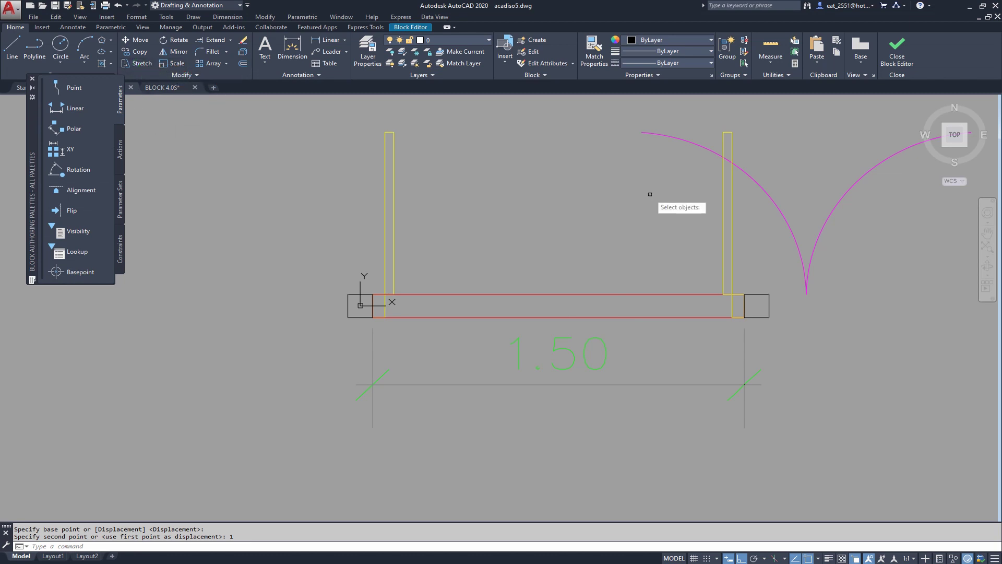
{"action": "left_click", "coordinate": [769, 113]}
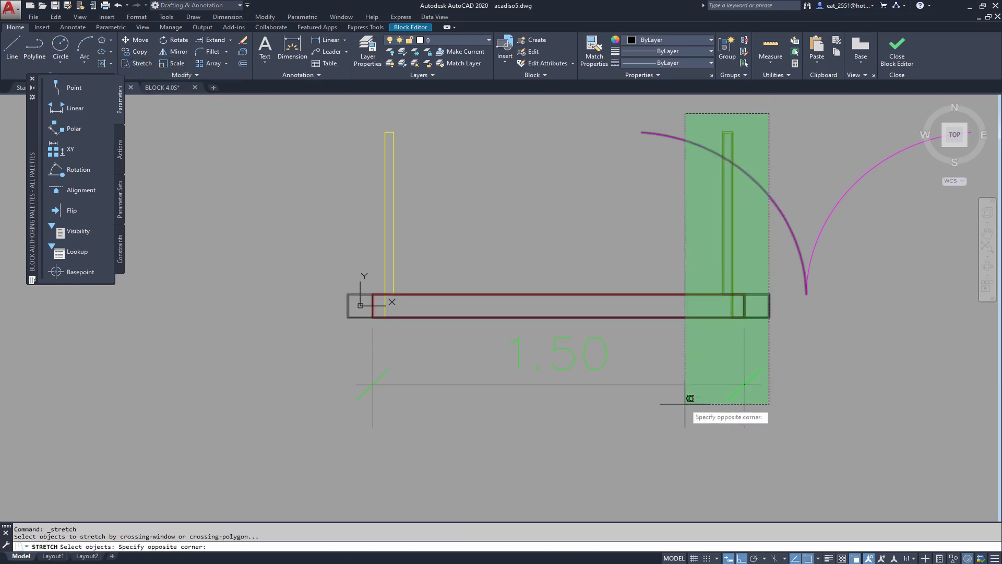
{"action": "left_click", "coordinate": [550, 436]}
{"action": "key", "text": "Return"}
{"action": "left_click", "coordinate": [588, 427]}
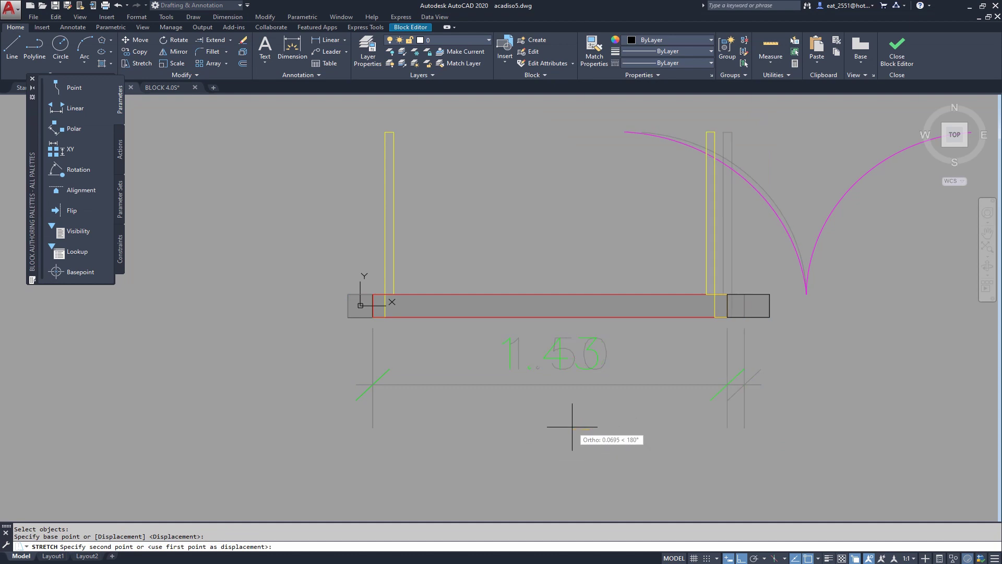
{"action": "type", "text": ".1"}
{"action": "key", "text": "Return"}
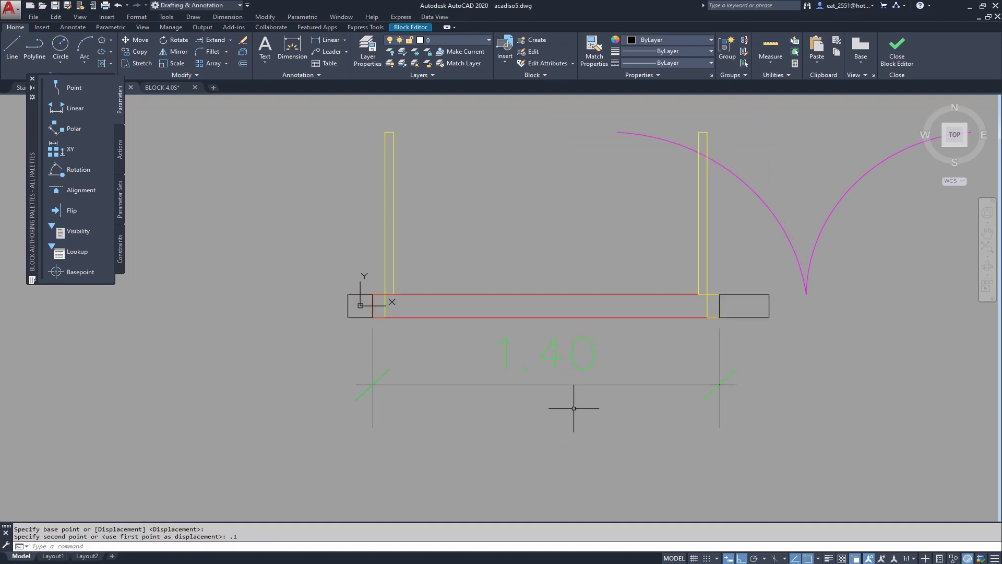
Step: Move the swing arcs back so they meet at the frame's midpoint
{"action": "left_click", "coordinate": [852, 230]}
{"action": "left_click", "coordinate": [747, 264]}
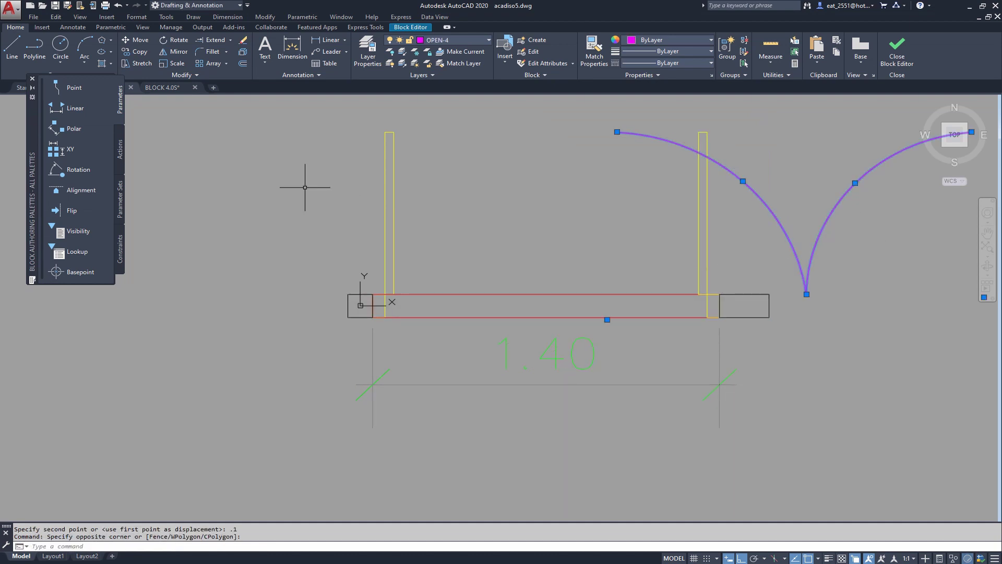
{"action": "left_click", "coordinate": [133, 46]}
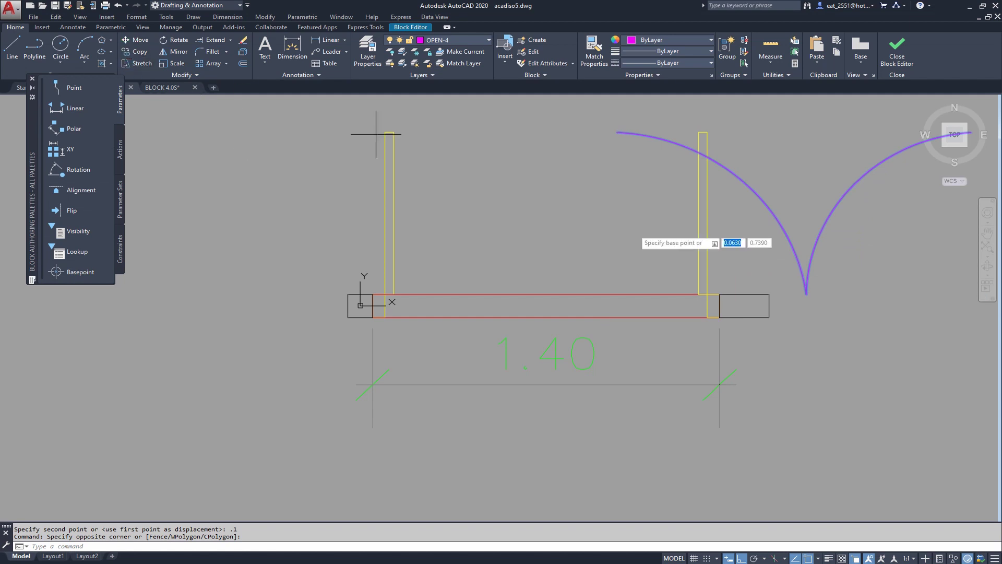
{"action": "left_click", "coordinate": [806, 294]}
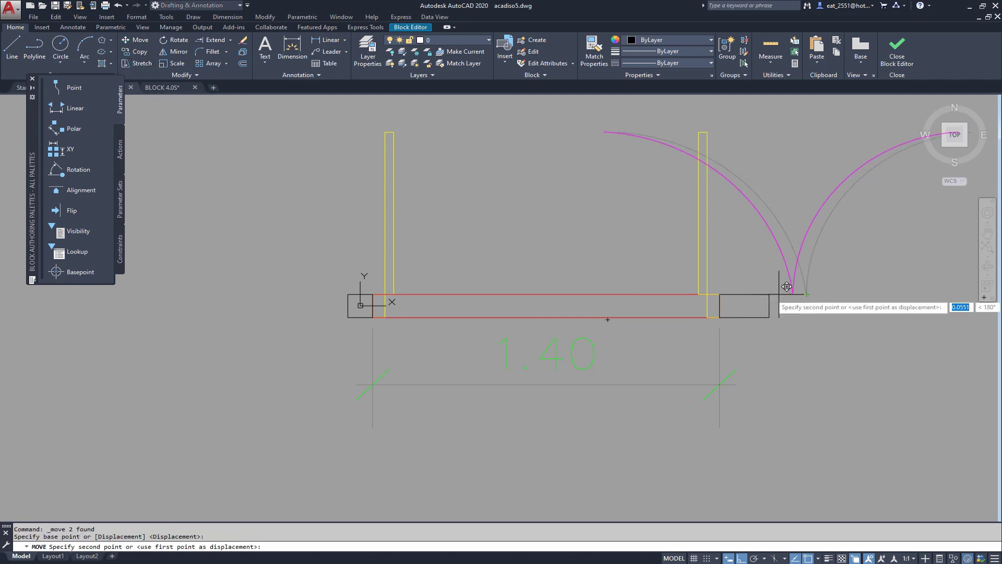
{"action": "left_click", "coordinate": [546, 294]}
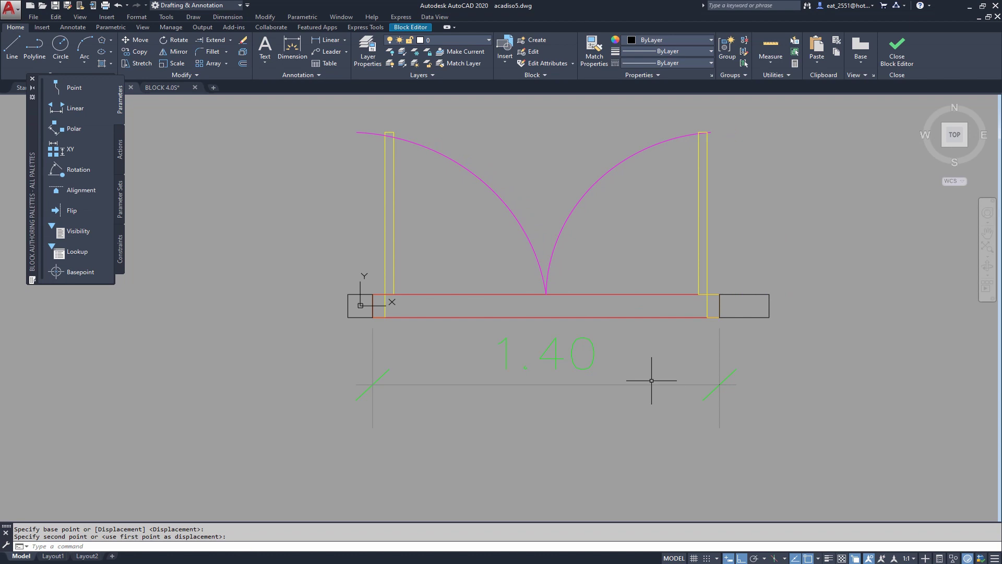
Step: Grip-stretch the left swing arc's end onto the jamb's top corner, then cancel
{"action": "scroll", "coordinate": [365, 130], "scroll_direction": "up", "scroll_amount": 6}
{"action": "left_click", "coordinate": [347, 145]}
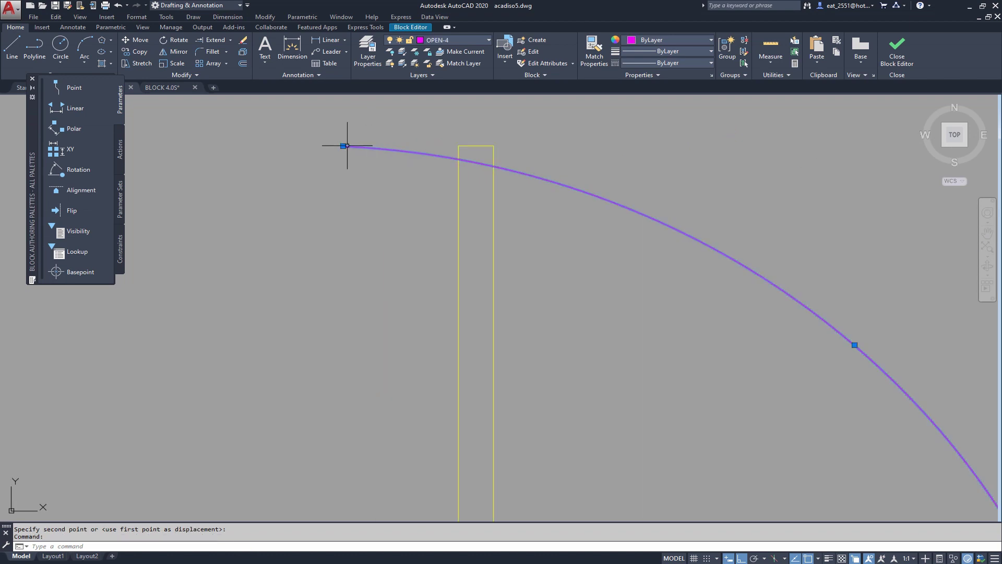
{"action": "left_click", "coordinate": [343, 145]}
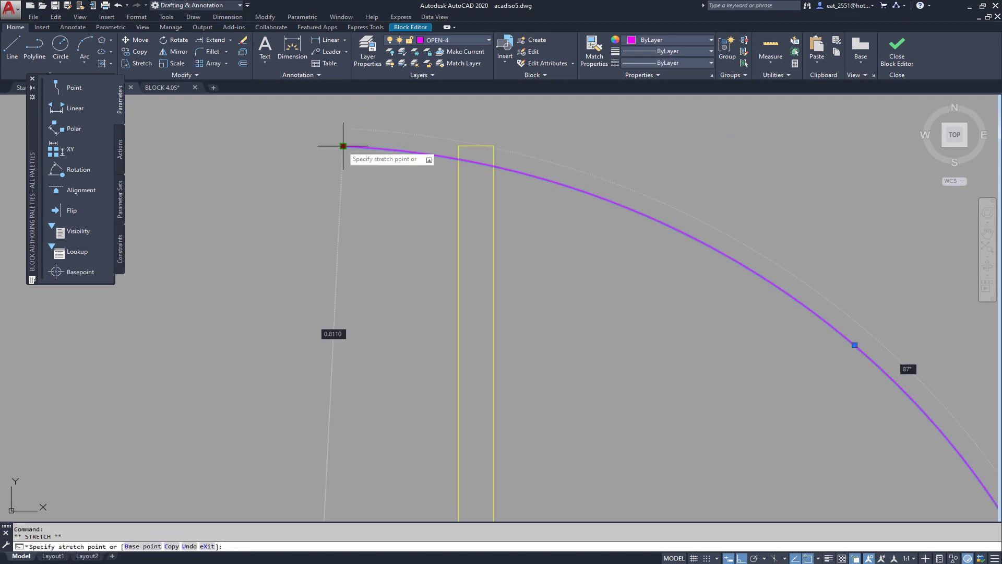
{"action": "left_click", "coordinate": [493, 145]}
{"action": "scroll", "coordinate": [299, 206], "scroll_direction": "down", "scroll_amount": 6}
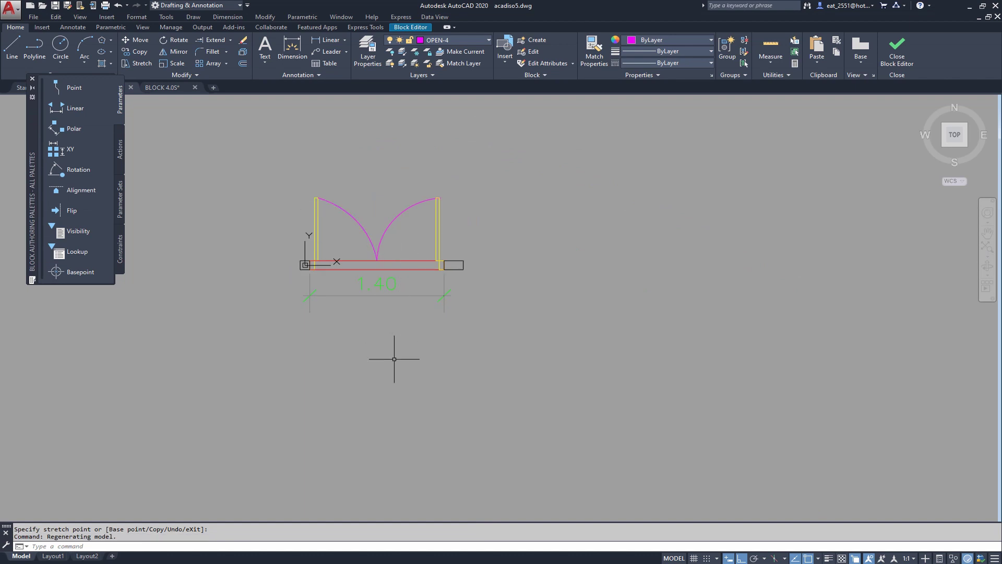
{"action": "key", "text": "Escape"}
{"action": "middle_click_drag", "start_coordinate": [394, 359], "coordinate": [516, 371]}
{"action": "scroll", "coordinate": [589, 280], "scroll_direction": "up", "scroll_amount": 2}
{"action": "scroll", "coordinate": [562, 364], "scroll_direction": "up", "scroll_amount": 4}
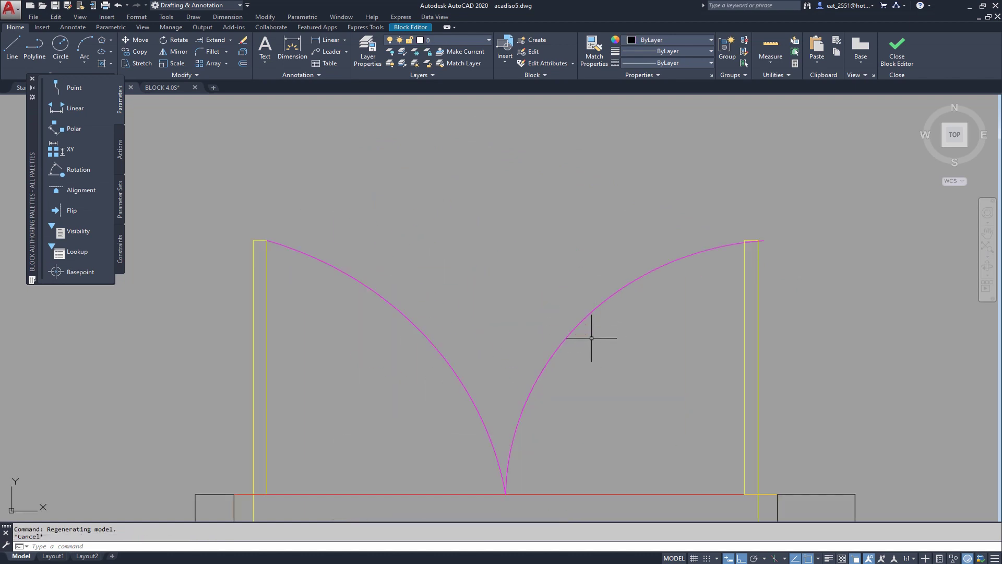
Step: Grip-stretch the right swing arc's outer end onto the jamb's top corner, then cancel
{"action": "left_click", "coordinate": [599, 297]}
{"action": "scroll", "coordinate": [750, 244], "scroll_direction": "up", "scroll_amount": 9}
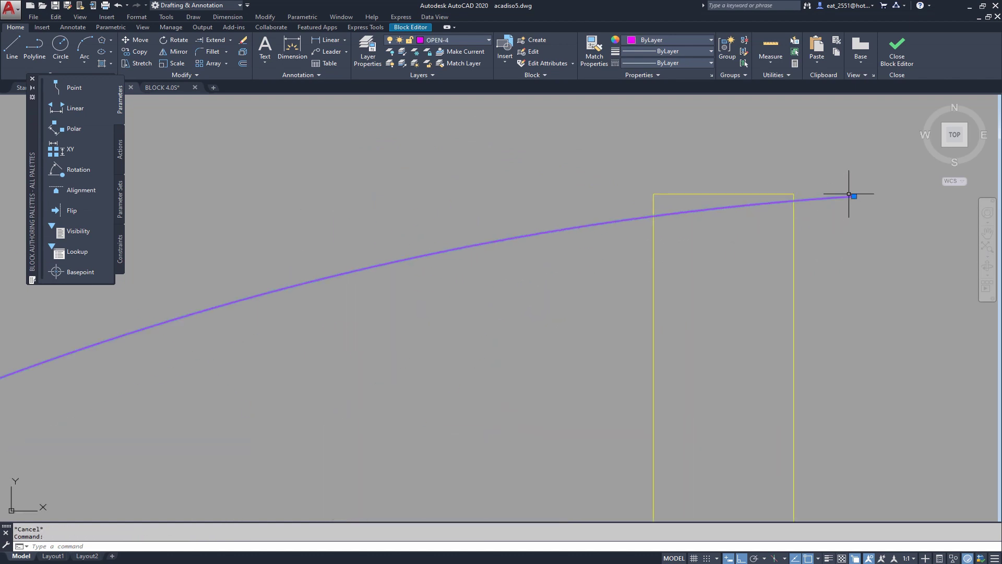
{"action": "left_click", "coordinate": [854, 196]}
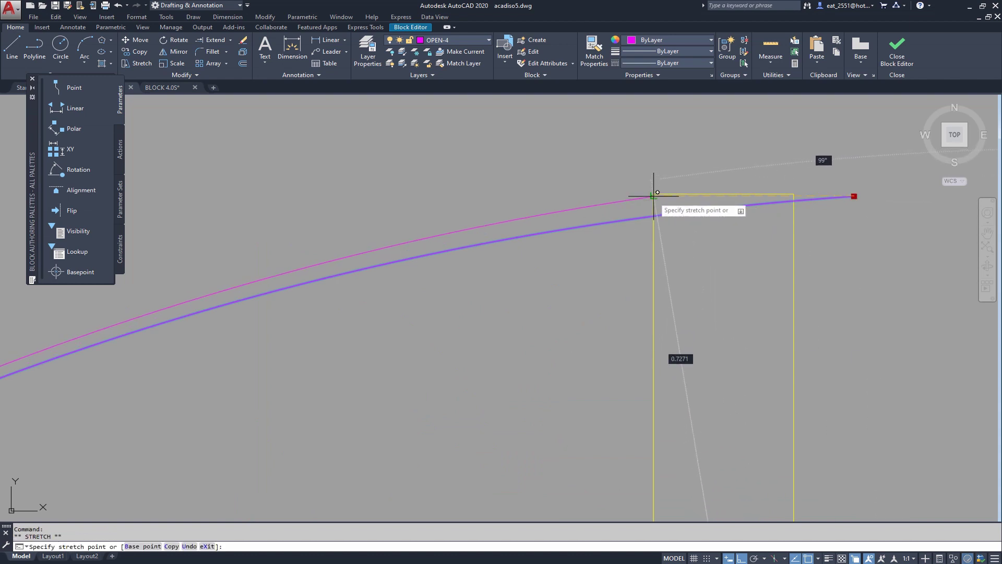
{"action": "left_click", "coordinate": [653, 196]}
{"action": "scroll", "coordinate": [653, 196], "scroll_direction": "down", "scroll_amount": 6}
{"action": "key", "text": "Escape"}
{"action": "scroll", "coordinate": [521, 386], "scroll_direction": "down", "scroll_amount": 7}
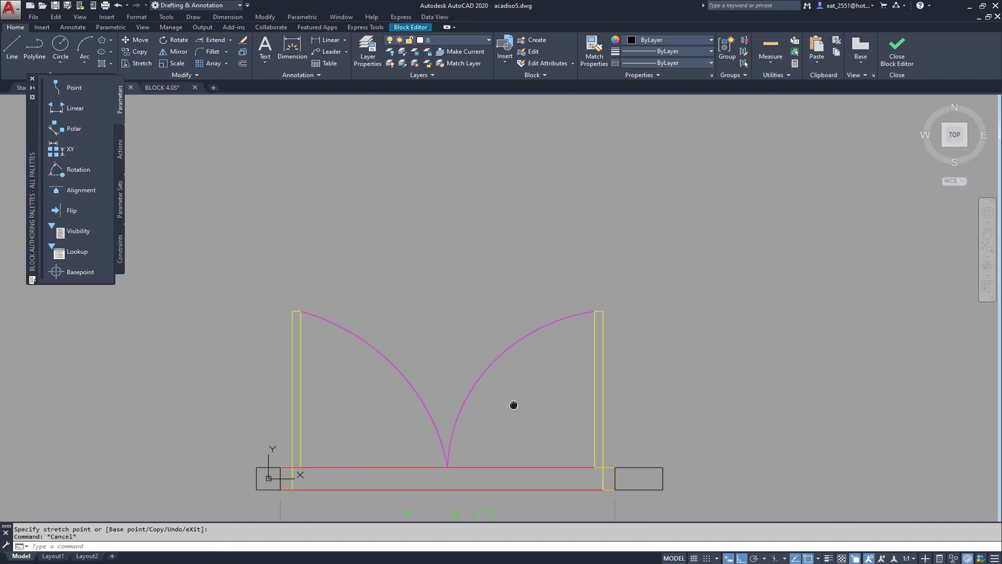
{"action": "scroll", "coordinate": [579, 384], "scroll_direction": "up", "scroll_amount": 2}
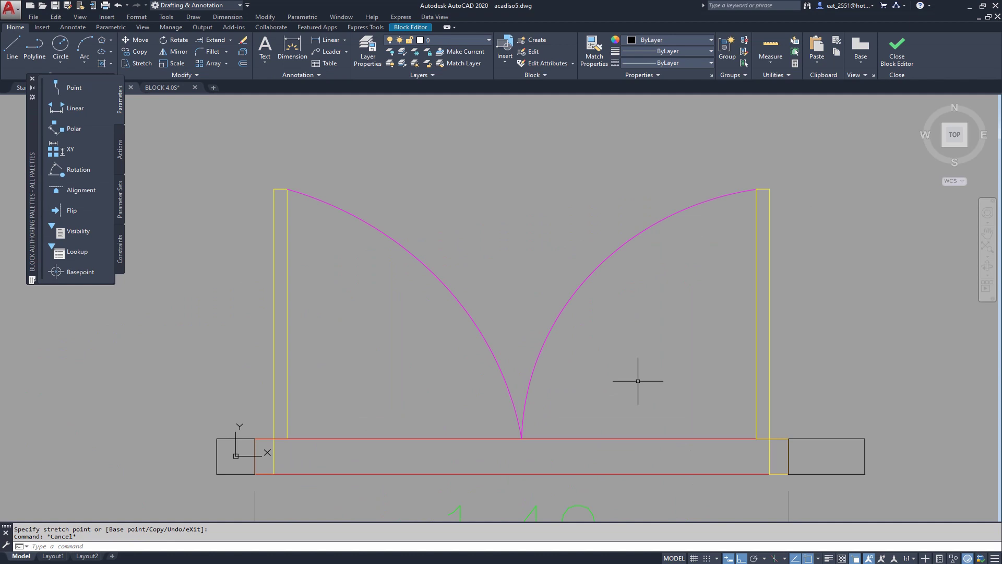
Step: Undo the arc edits so both swing arcs regain their original overhanging ends
{"action": "key", "text": "ctrl+z"}
{"action": "key", "text": "ctrl+z"}
{"action": "scroll", "coordinate": [651, 294], "scroll_direction": "down", "scroll_amount": 3}
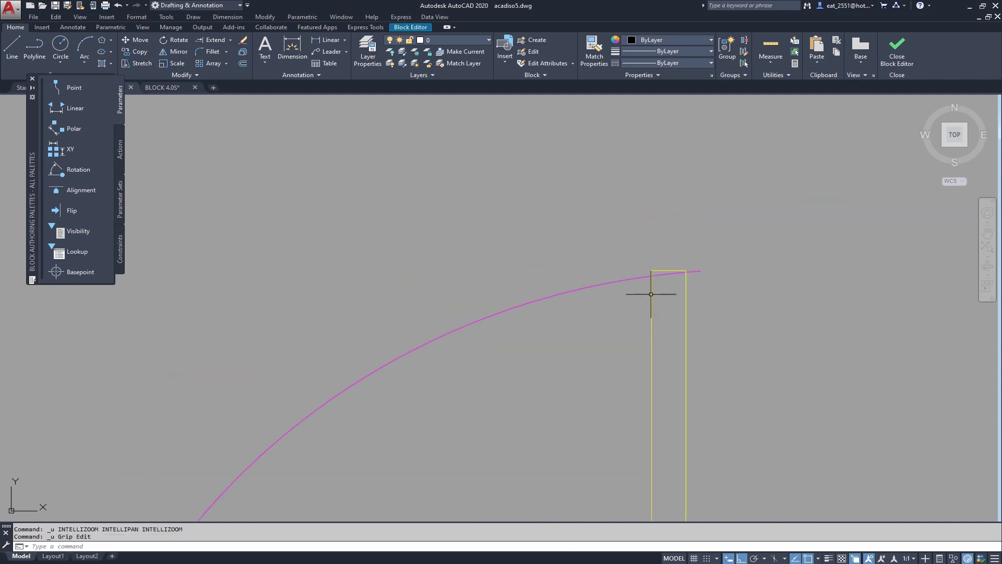
{"action": "scroll", "coordinate": [651, 294], "scroll_direction": "down", "scroll_amount": 4}
{"action": "key", "text": "ctrl+z"}
{"action": "key", "text": "ctrl+z"}
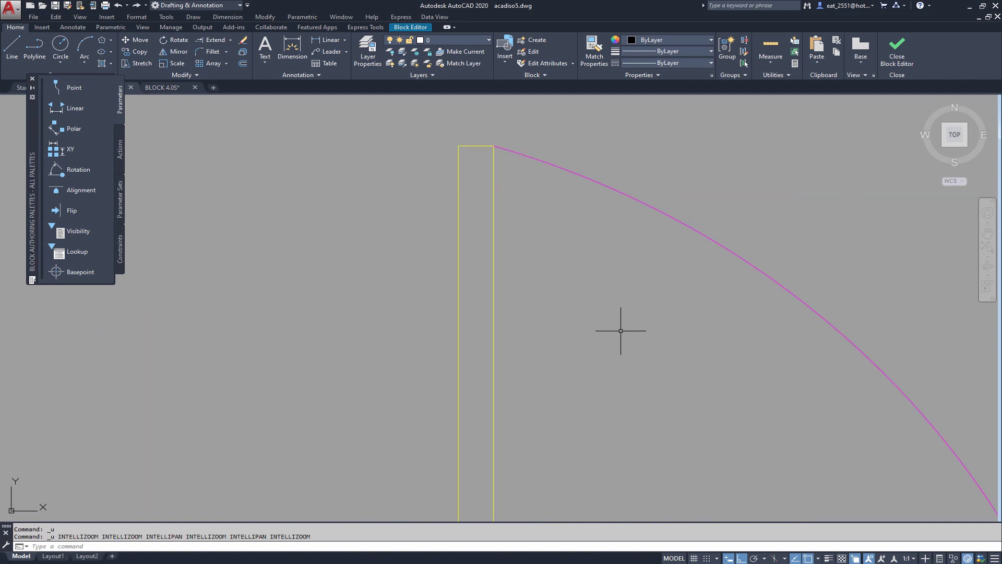
{"action": "key", "text": "ctrl+z"}
{"action": "scroll", "coordinate": [583, 298], "scroll_direction": "down", "scroll_amount": 10}
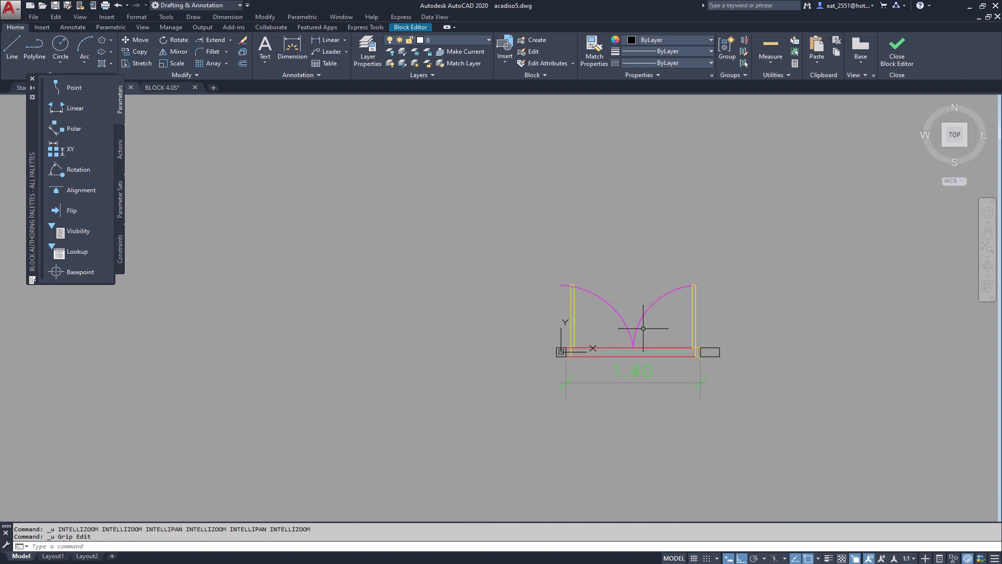
{"action": "scroll", "coordinate": [643, 328], "scroll_direction": "up", "scroll_amount": 4}
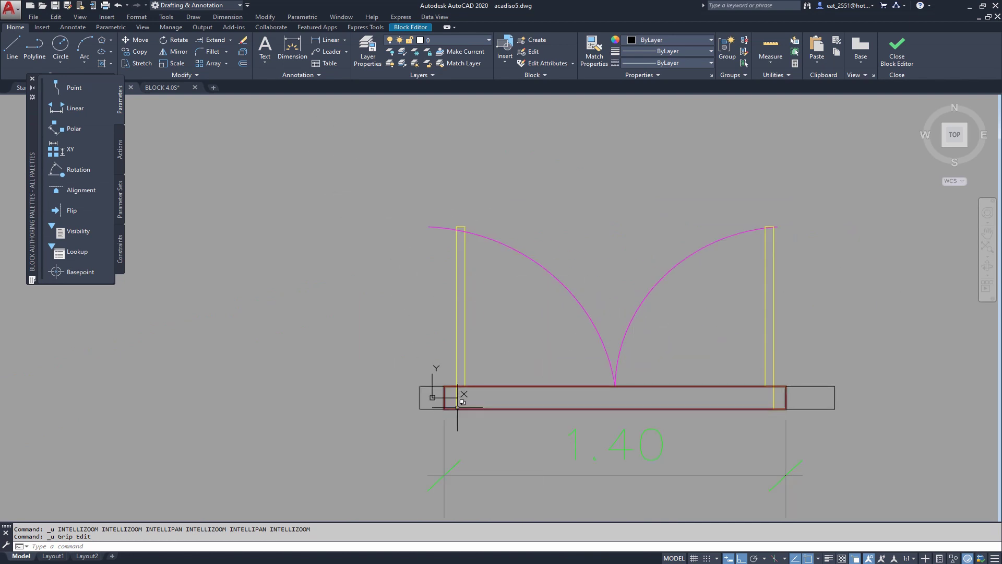
Step: Dimension the red base line as 1.30, placed below the 1.40 dimension
{"action": "left_click", "coordinate": [334, 44]}
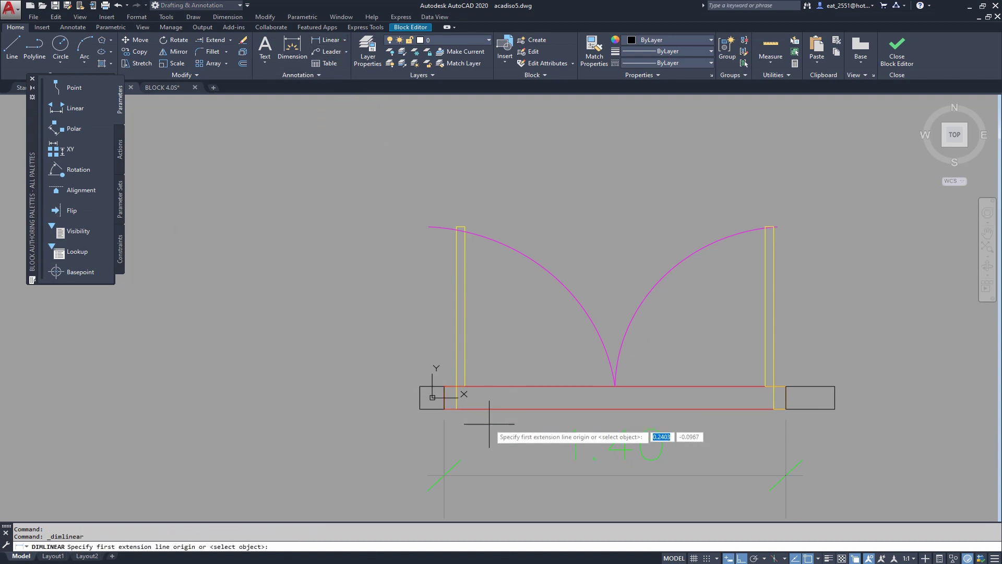
{"action": "left_click", "coordinate": [456, 409]}
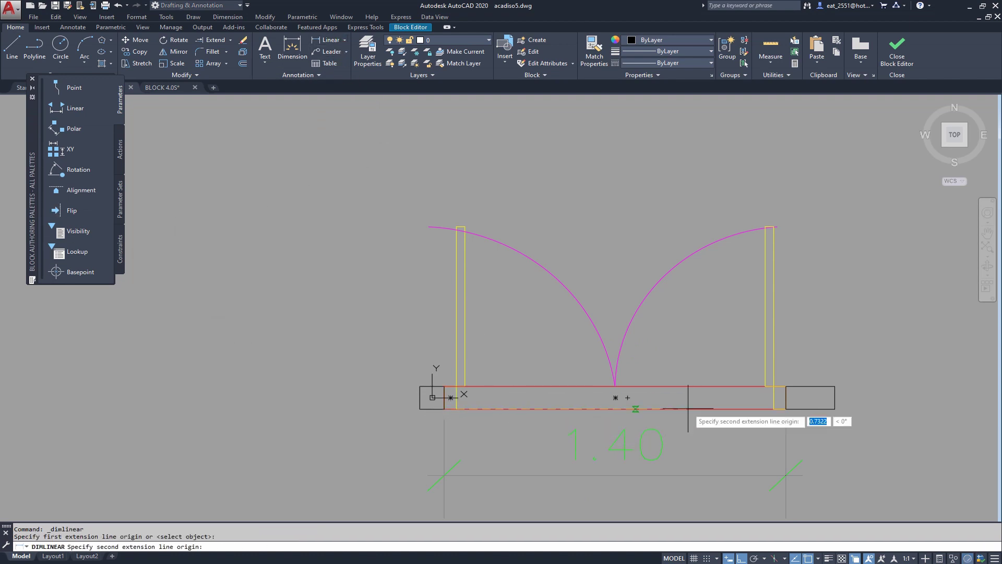
{"action": "left_click", "coordinate": [774, 409]}
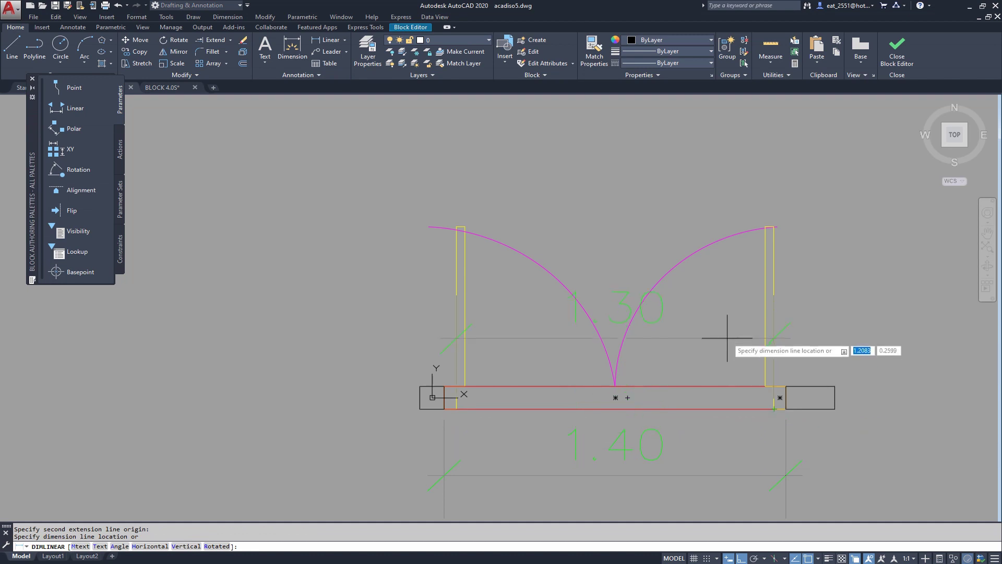
{"action": "scroll", "coordinate": [668, 354], "scroll_direction": "down", "scroll_amount": 4}
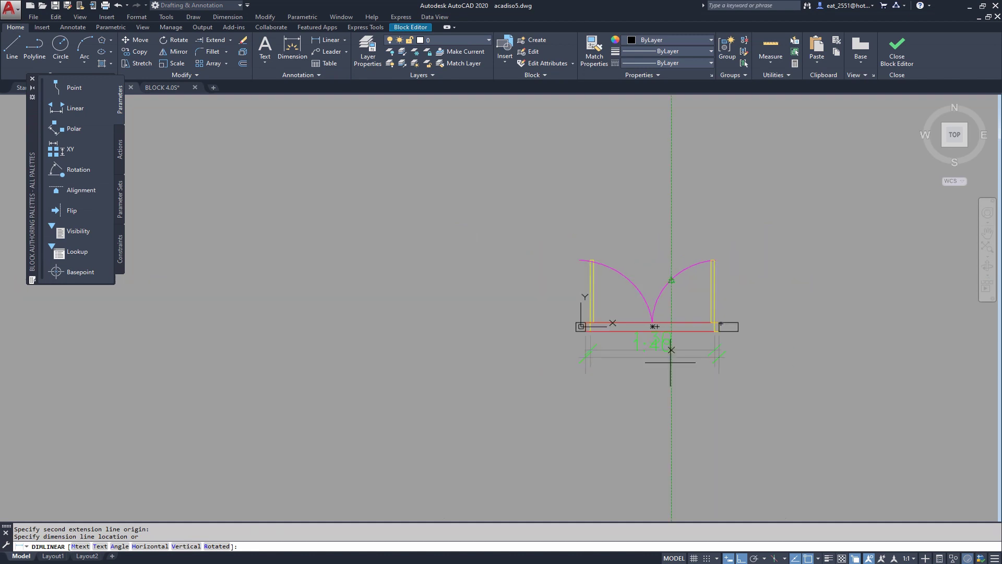
{"action": "scroll", "coordinate": [678, 365], "scroll_direction": "up", "scroll_amount": 6}
{"action": "left_click", "coordinate": [684, 357]}
{"action": "scroll", "coordinate": [633, 458], "scroll_direction": "down", "scroll_amount": 4}
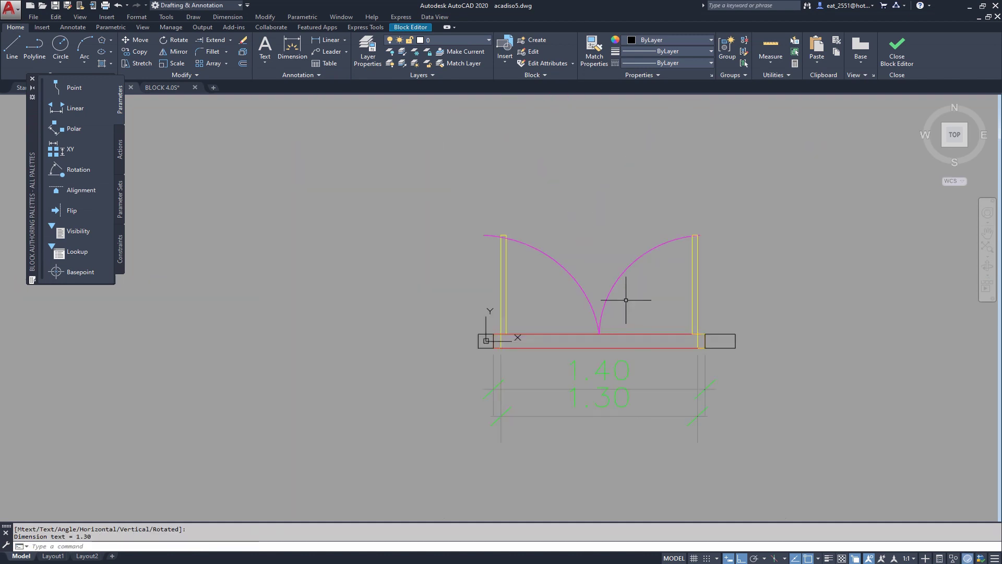
Step: Start a vertical linear dimension from the right jamb's bottom corner to its top
{"action": "left_click", "coordinate": [329, 39]}
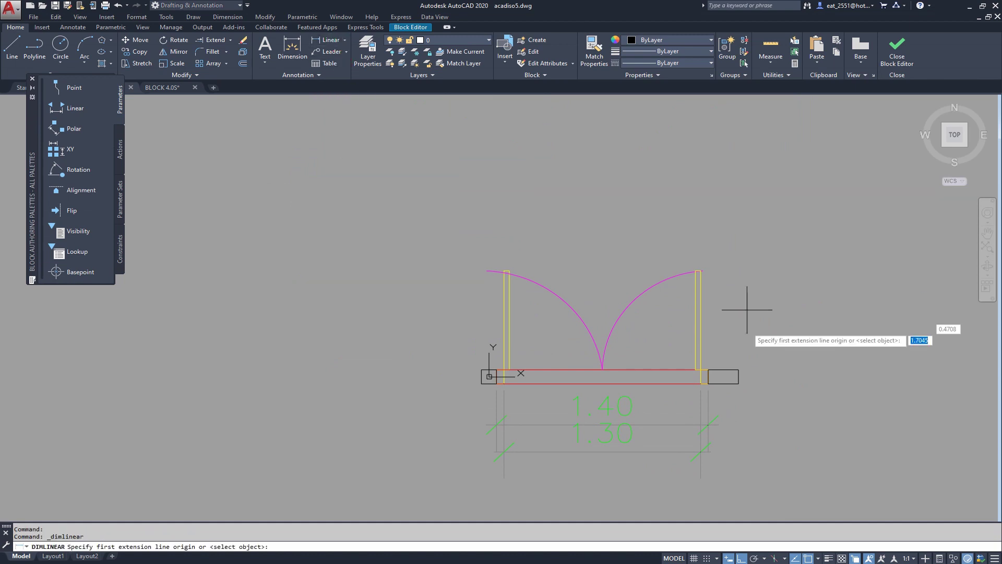
{"action": "scroll", "coordinate": [694, 354], "scroll_direction": "up", "scroll_amount": 6}
{"action": "left_click", "coordinate": [733, 425]}
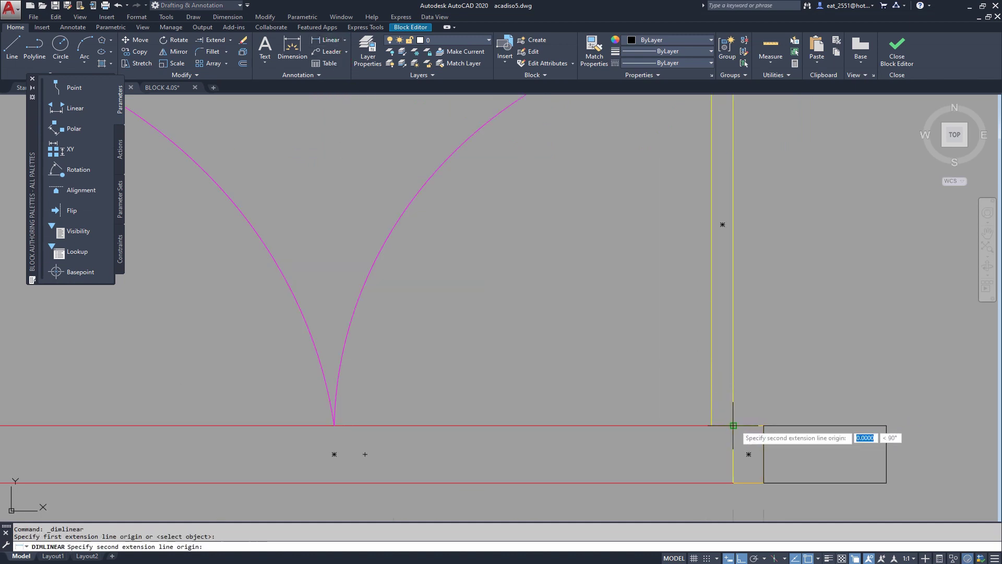
{"action": "scroll", "coordinate": [733, 424], "scroll_direction": "down", "scroll_amount": 4}
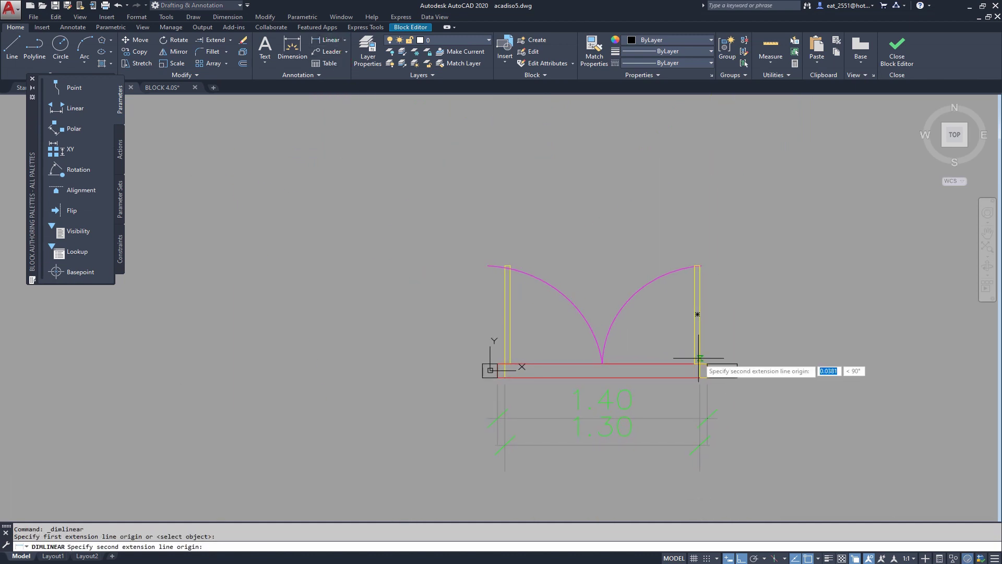
{"action": "middle_click_drag", "start_coordinate": [733, 417], "coordinate": [700, 358]}
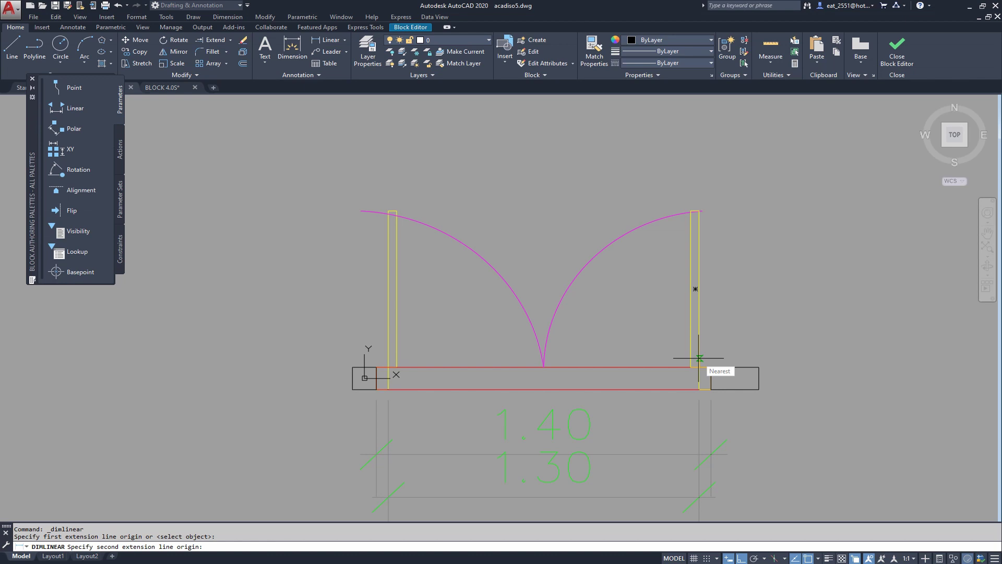
{"action": "scroll", "coordinate": [699, 217], "scroll_direction": "up", "scroll_amount": 8}
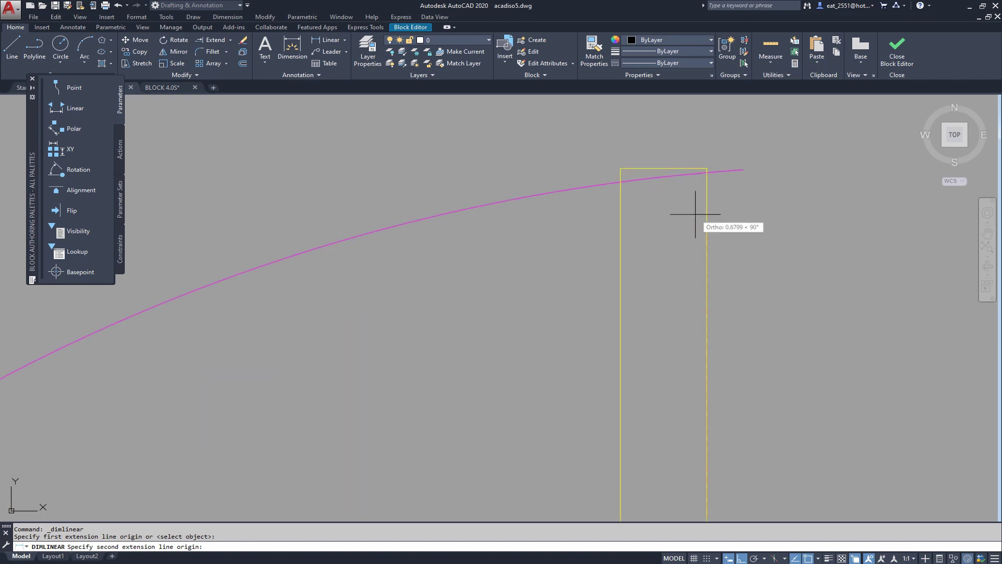
{"action": "left_click", "coordinate": [703, 171]}
{"action": "scroll", "coordinate": [704, 170], "scroll_direction": "down", "scroll_amount": 8}
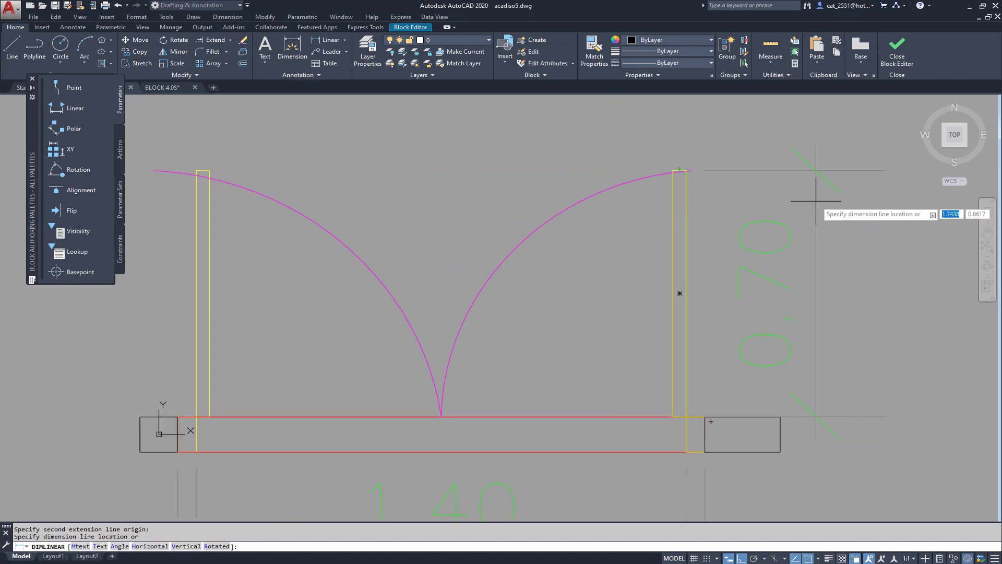
Step: Place the 0.70 jamb height dimension and shorten the right jamb by 0.05
{"action": "left_click", "coordinate": [780, 233]}
{"action": "left_click", "coordinate": [673, 183]}
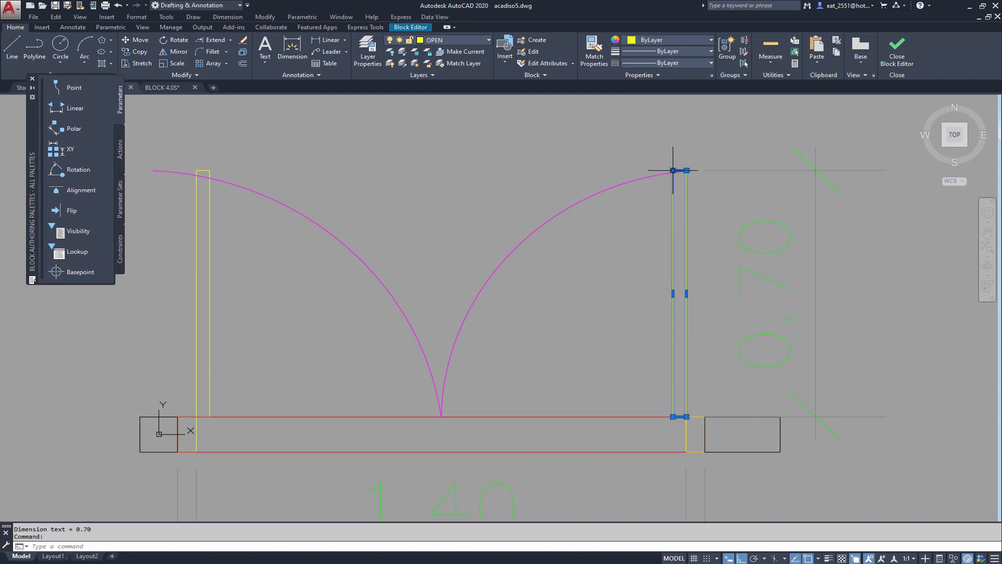
{"action": "scroll", "coordinate": [688, 203], "scroll_direction": "up", "scroll_amount": 5}
{"action": "left_click", "coordinate": [692, 203]}
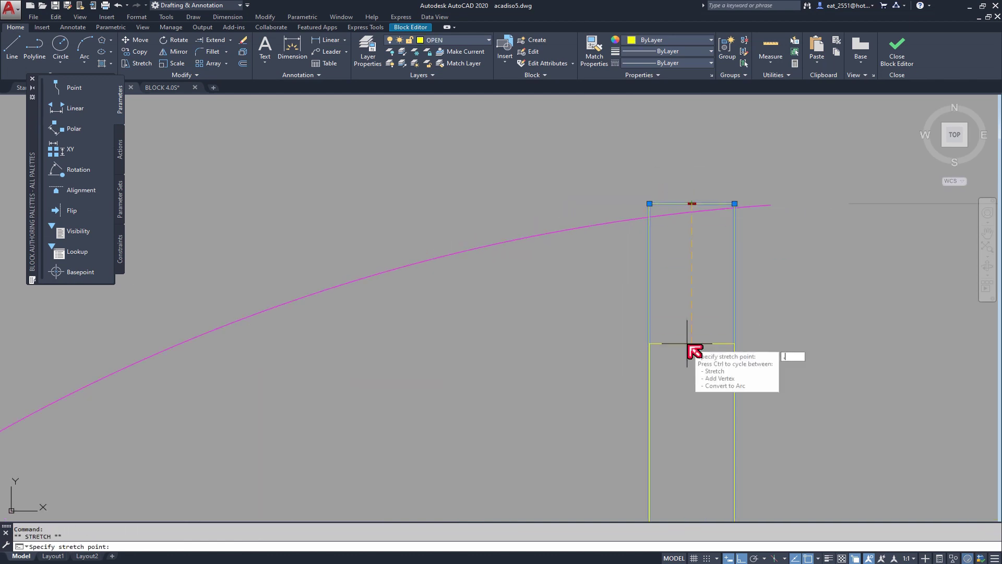
{"action": "type", "text": ".05"}
{"action": "key", "text": "Return"}
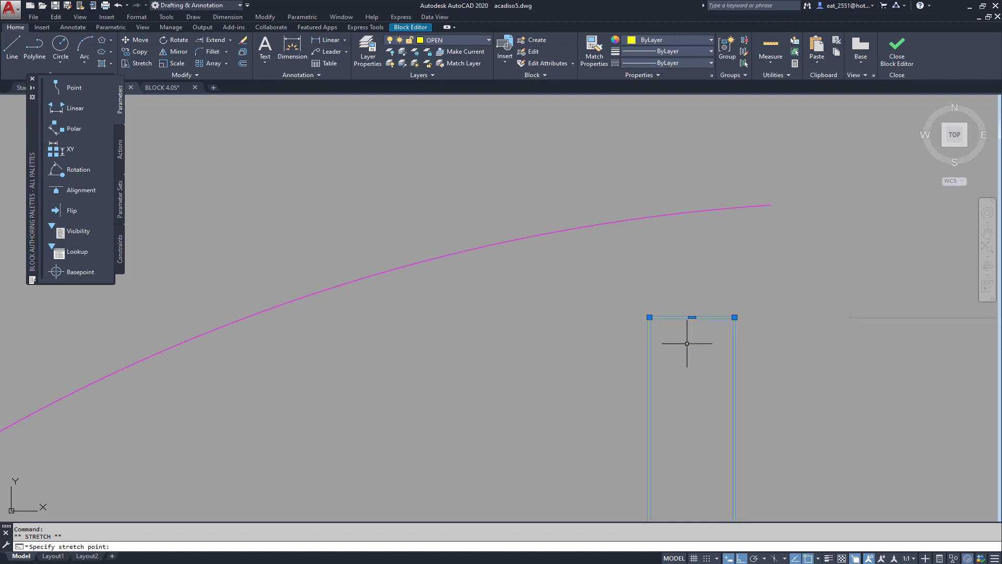
{"action": "key", "text": "Escape"}
{"action": "scroll", "coordinate": [649, 270], "scroll_direction": "down", "scroll_amount": 10}
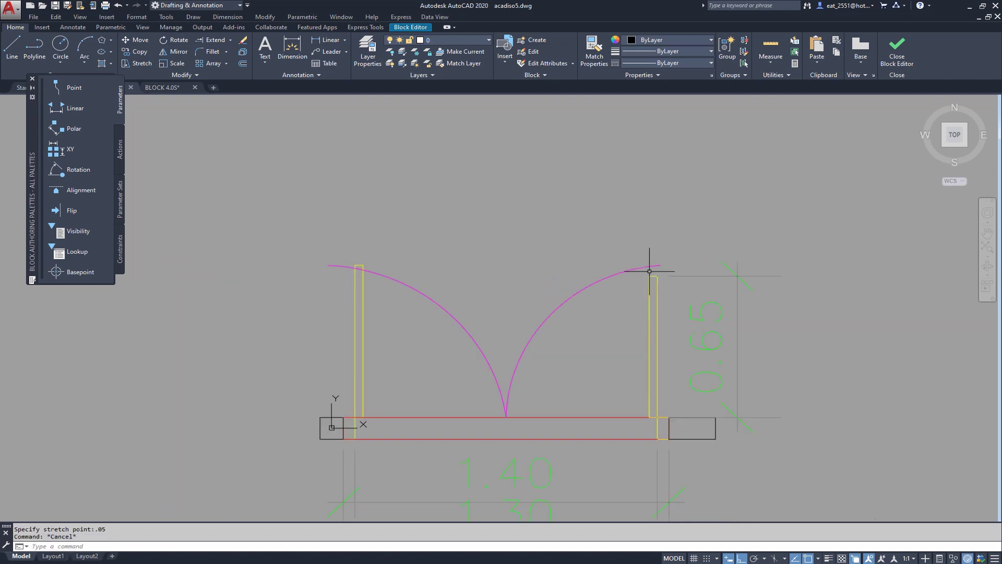
Step: Shorten the left jamb by 0.05 and bring the 1.40 and 1.30 dimensions into view
{"action": "left_click", "coordinate": [355, 301]}
{"action": "scroll", "coordinate": [352, 286], "scroll_direction": "up", "scroll_amount": 10}
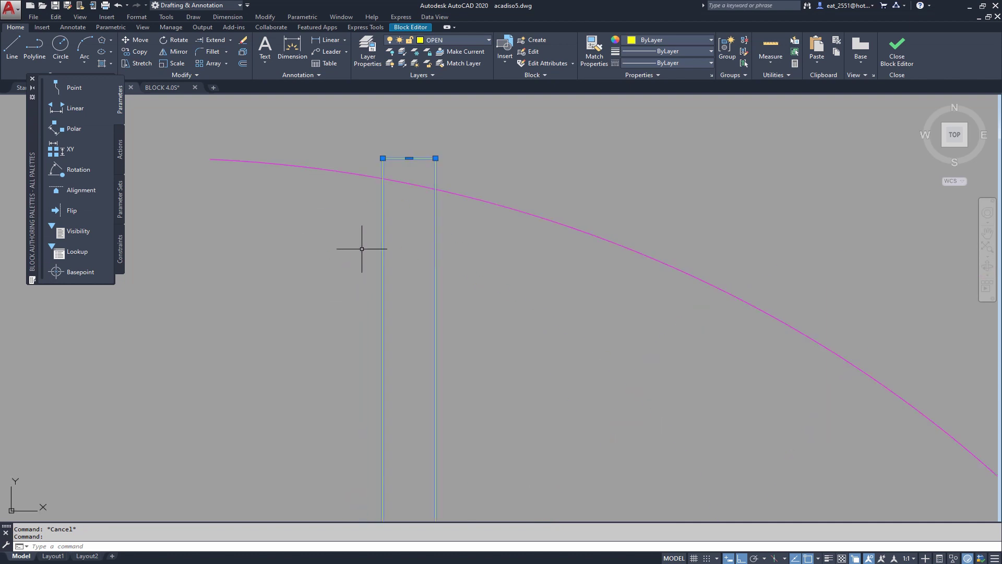
{"action": "left_click", "coordinate": [409, 158]}
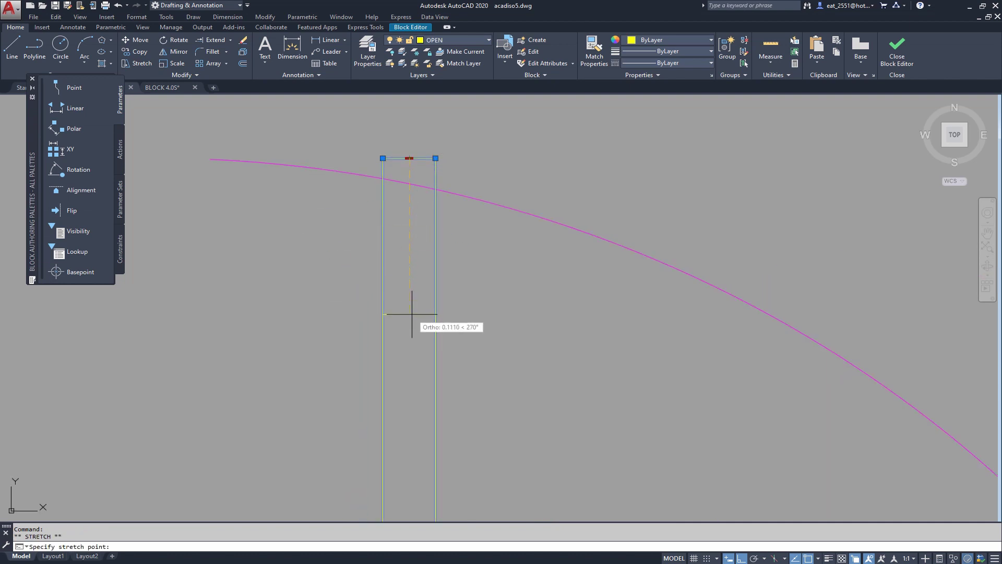
{"action": "type", "text": ".05"}
{"action": "key", "text": "Return"}
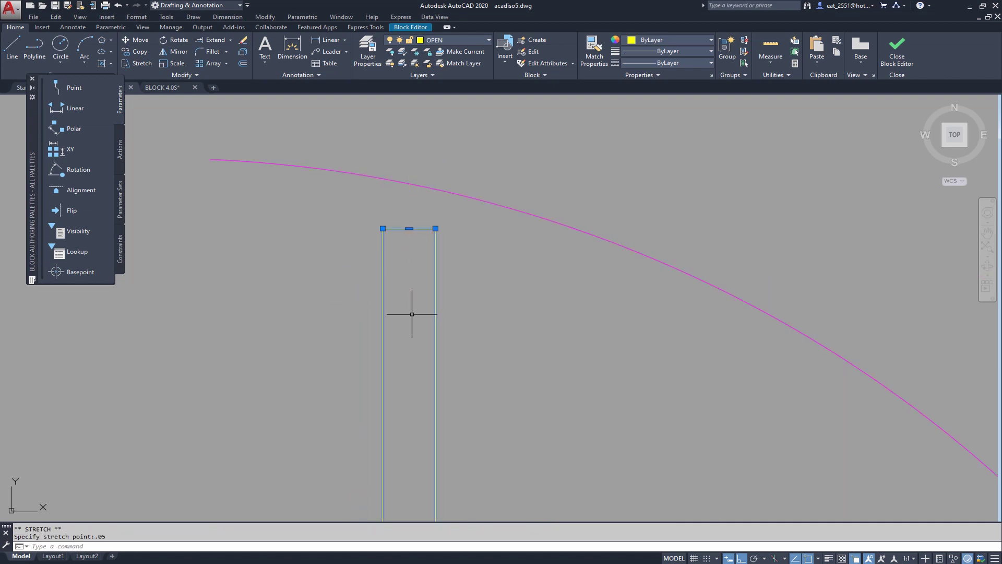
{"action": "key", "text": "Escape"}
{"action": "scroll", "coordinate": [358, 202], "scroll_direction": "down", "scroll_amount": 5}
{"action": "scroll", "coordinate": [409, 241], "scroll_direction": "down", "scroll_amount": 3}
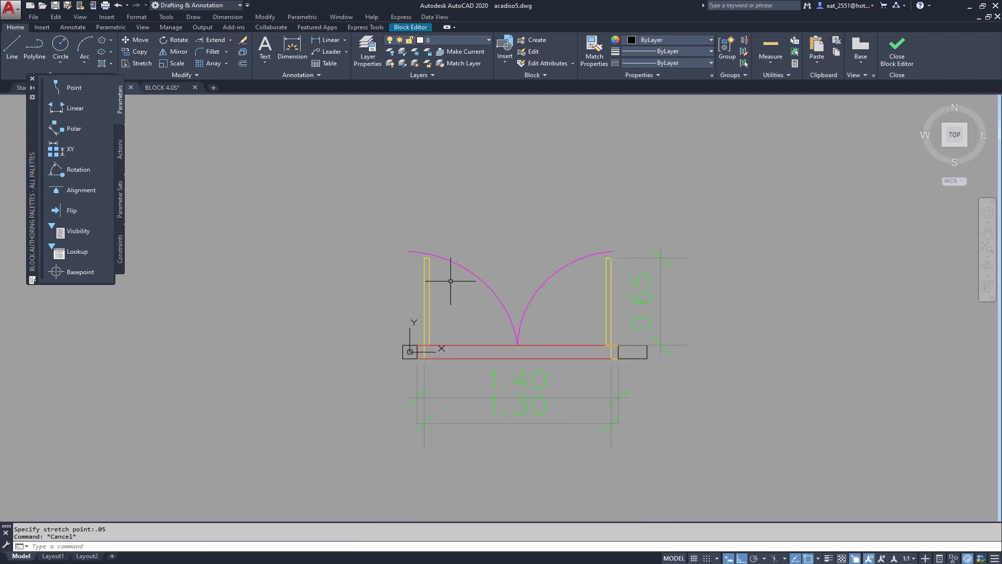
{"action": "scroll", "coordinate": [481, 297], "scroll_direction": "up", "scroll_amount": 4}
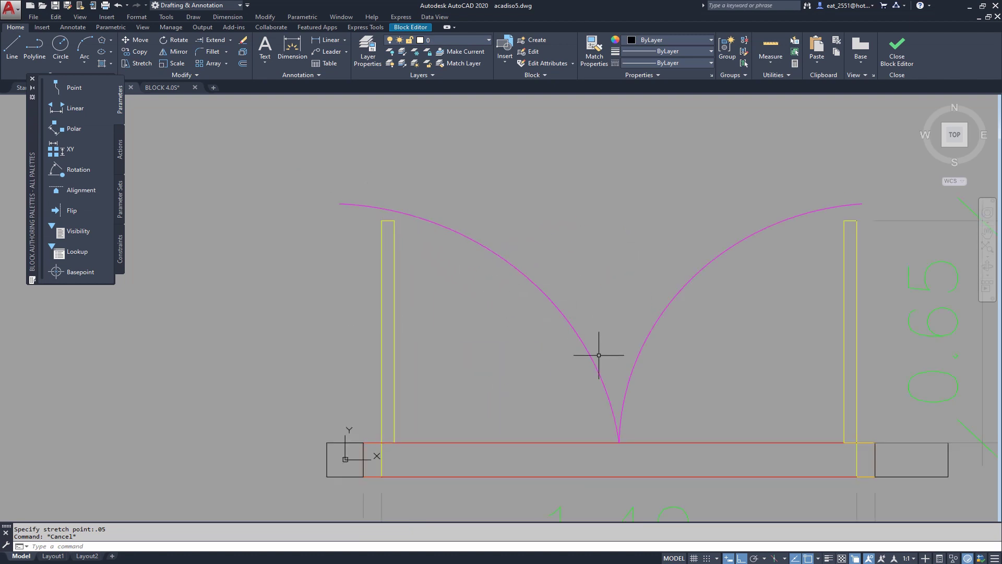
{"action": "middle_click_drag", "start_coordinate": [385, 335], "coordinate": [672, 287]}
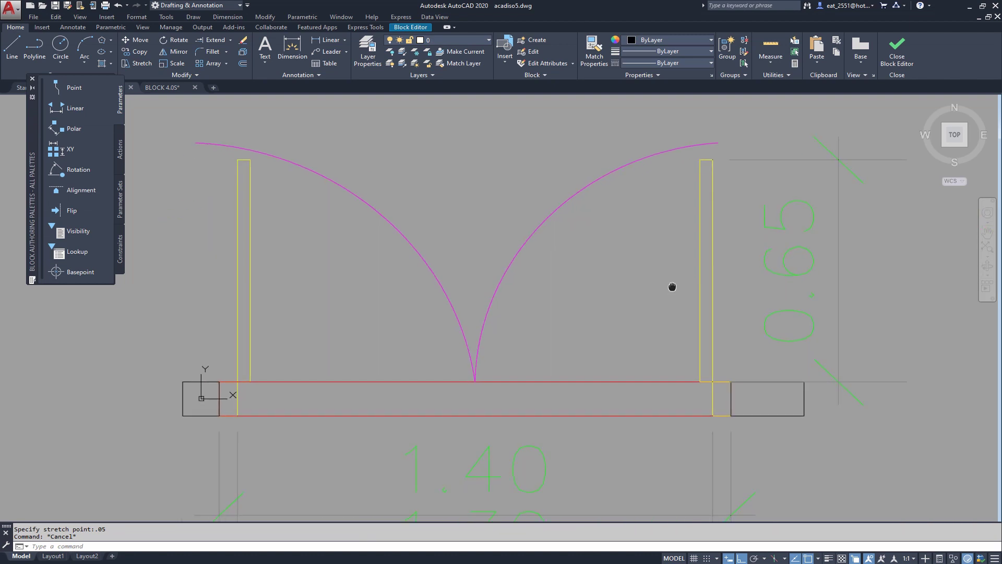
{"action": "middle_click_drag", "start_coordinate": [476, 398], "coordinate": [531, 320]}
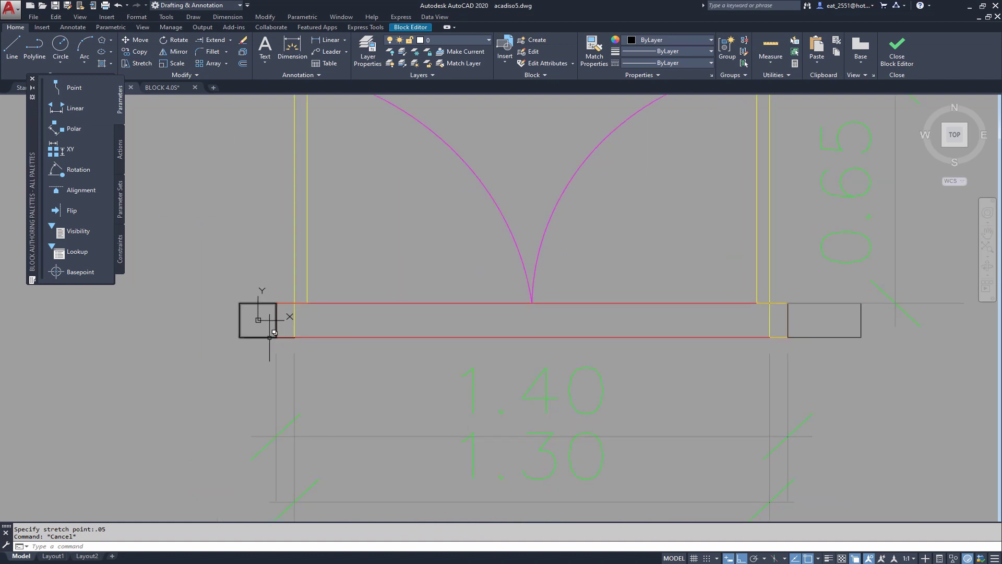
{"action": "scroll", "coordinate": [568, 379], "scroll_direction": "down", "scroll_amount": 3}
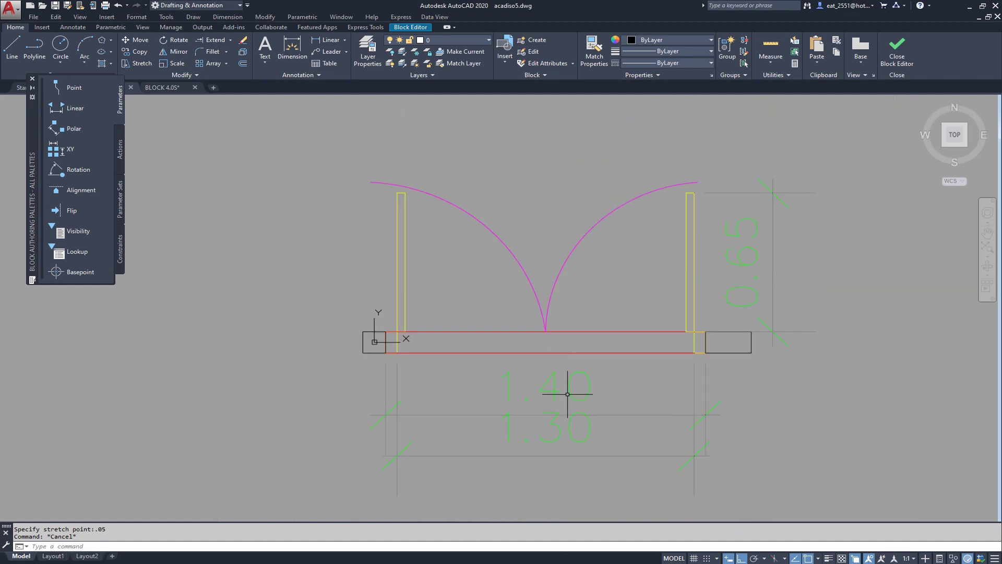
Step: Window-select and delete the 0.65 vertical jamb dimension
{"action": "left_click", "coordinate": [806, 224]}
{"action": "left_click", "coordinate": [760, 273]}
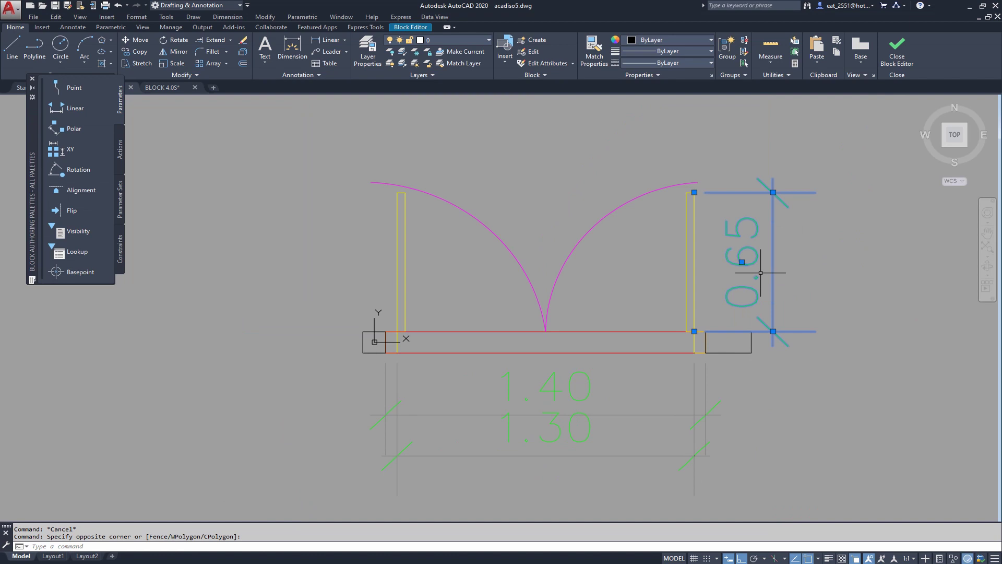
{"action": "key", "text": "Delete"}
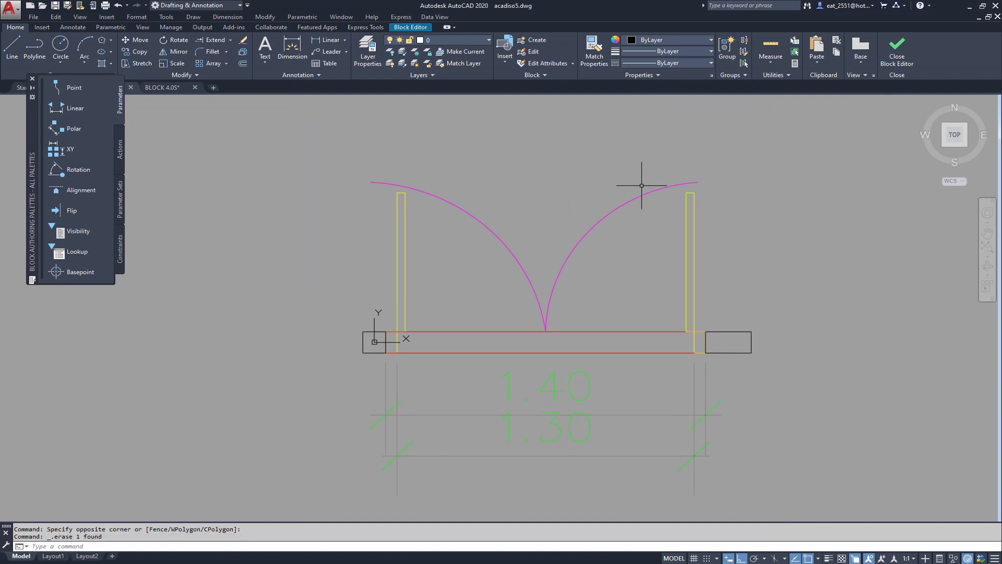
Step: Try grip-stretching the right swing arc's end to the frame corner, then cancel
{"action": "left_click", "coordinate": [640, 200]}
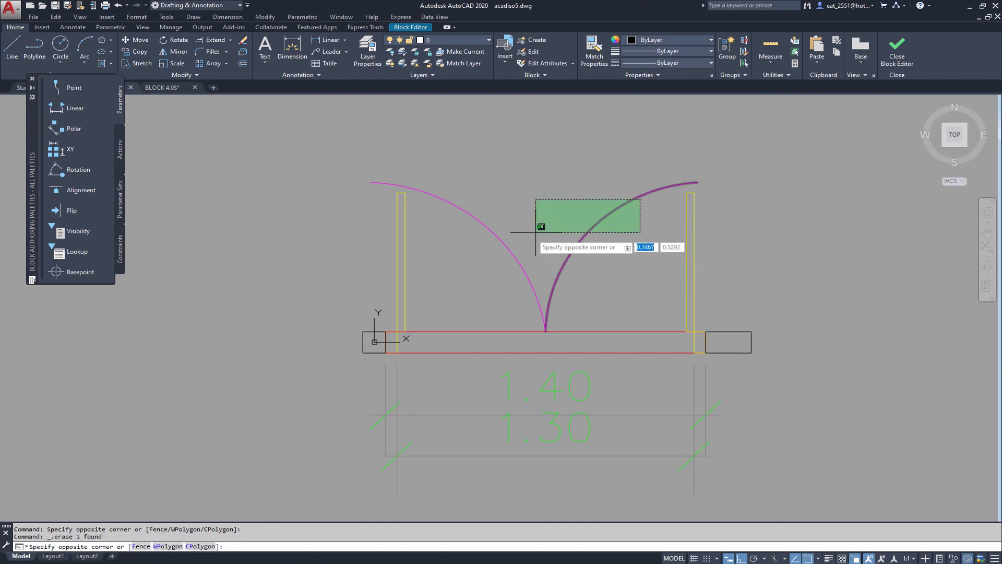
{"action": "left_click", "coordinate": [642, 275]}
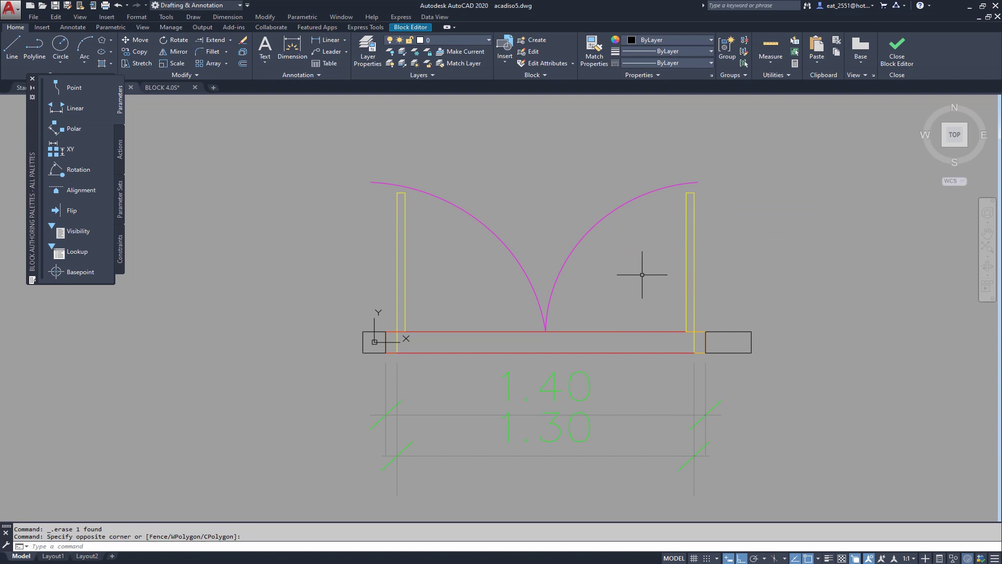
{"action": "left_click", "coordinate": [642, 201]}
{"action": "scroll", "coordinate": [678, 193], "scroll_direction": "up", "scroll_amount": 6}
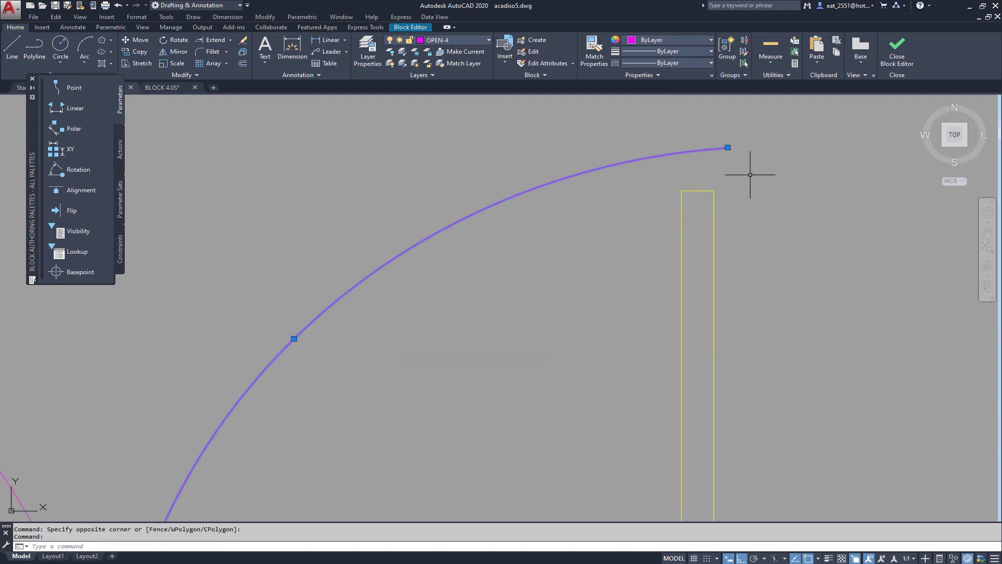
{"action": "left_click", "coordinate": [728, 148]}
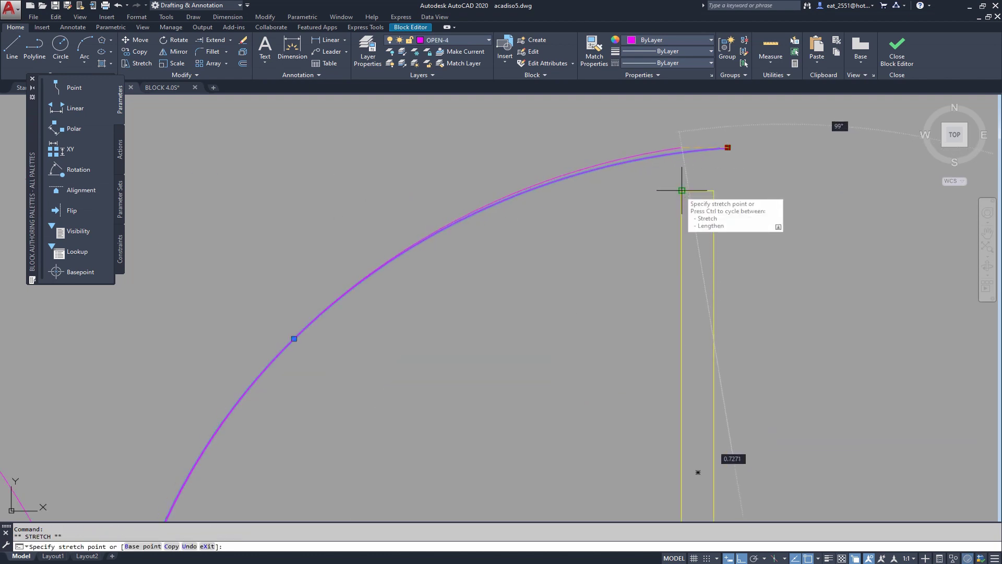
{"action": "left_click", "coordinate": [681, 190]}
{"action": "key", "text": "Escape"}
{"action": "scroll", "coordinate": [818, 354], "scroll_direction": "down", "scroll_amount": 5}
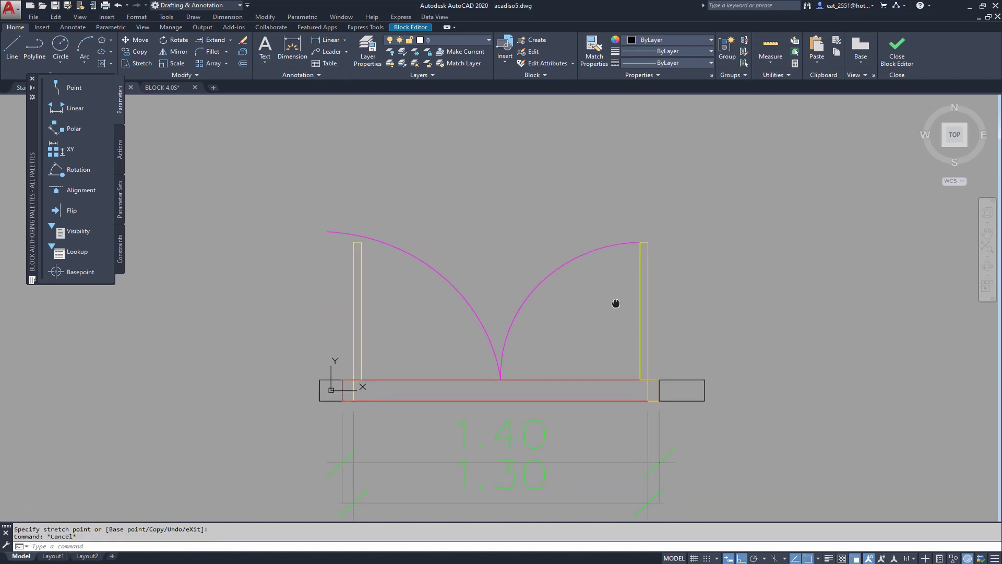
{"action": "left_click", "coordinate": [60, 46]}
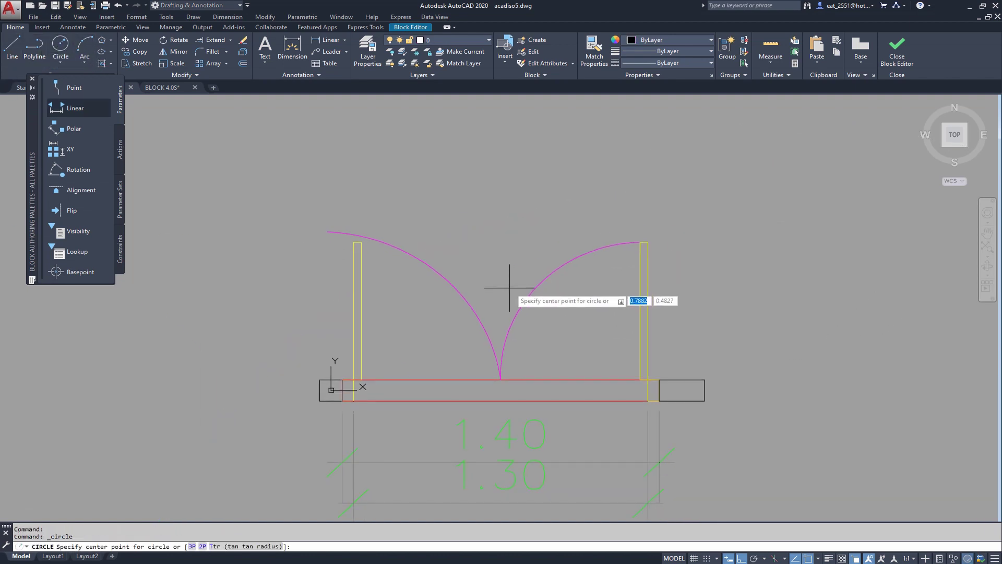
{"action": "left_click", "coordinate": [642, 375]}
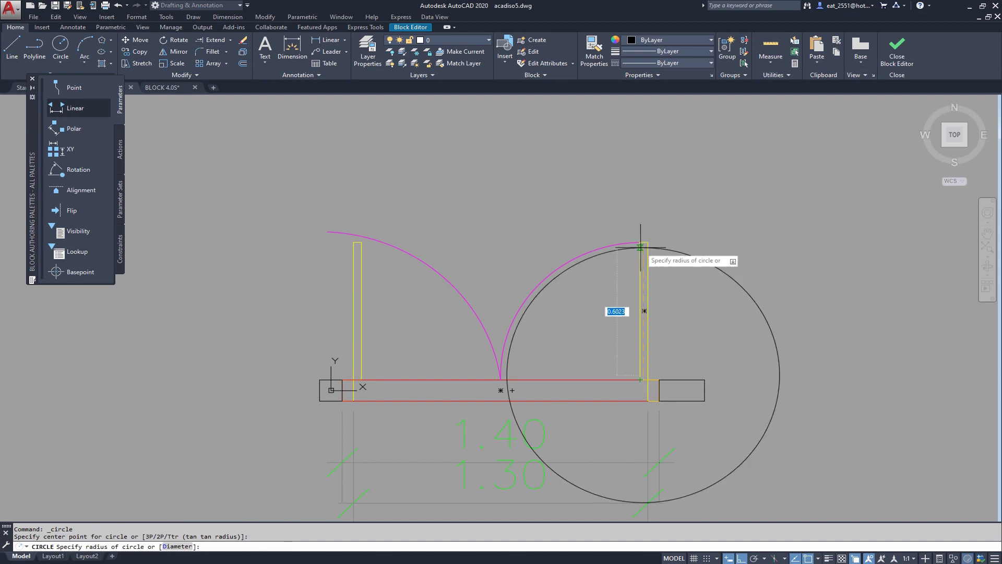
{"action": "left_click", "coordinate": [640, 243]}
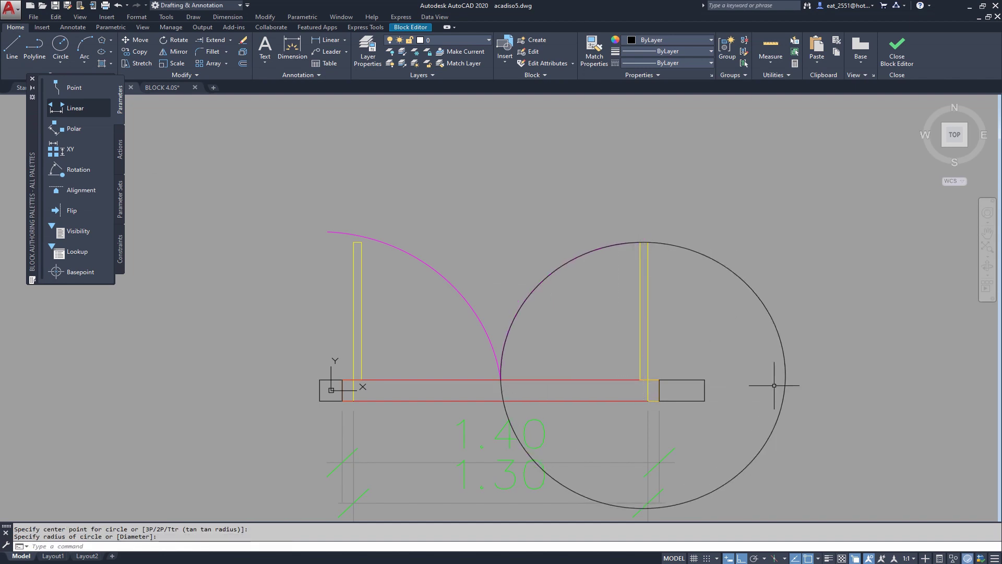
{"action": "left_click", "coordinate": [785, 282]}
{"action": "left_click", "coordinate": [727, 326]}
{"action": "key", "text": "Delete"}
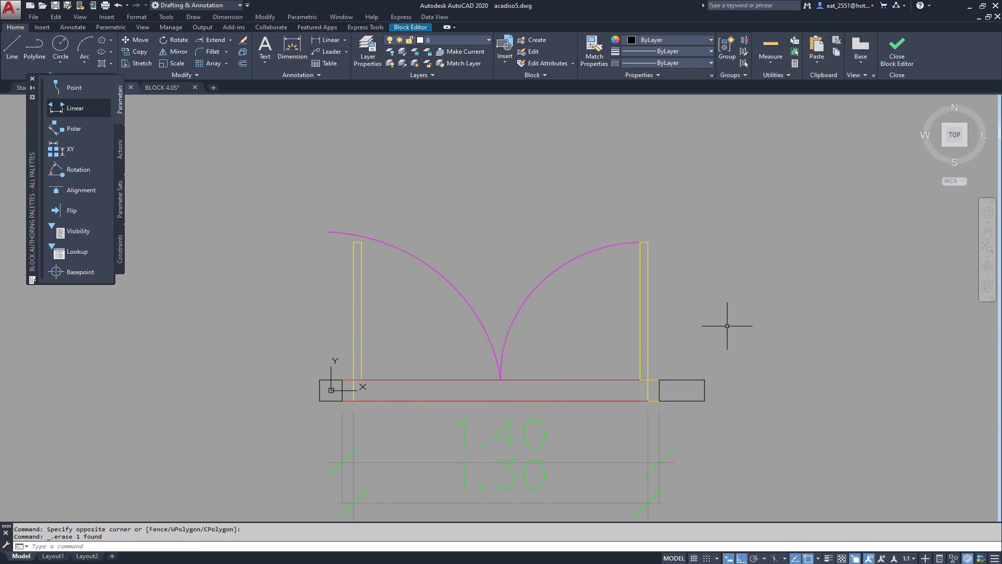
{"action": "left_click", "coordinate": [330, 231]}
{"action": "scroll", "coordinate": [320, 228], "scroll_direction": "up", "scroll_amount": 5}
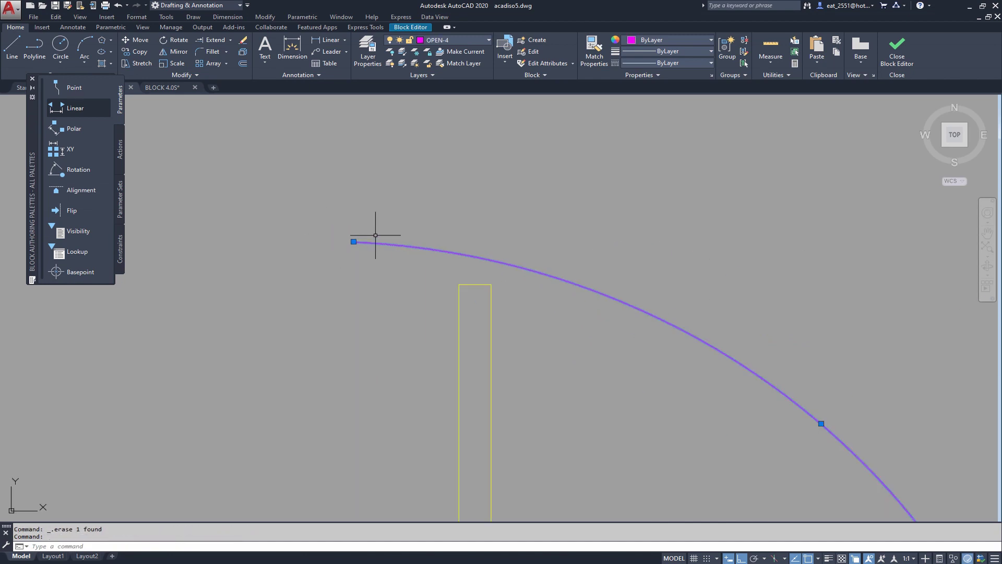
{"action": "left_click", "coordinate": [353, 241]}
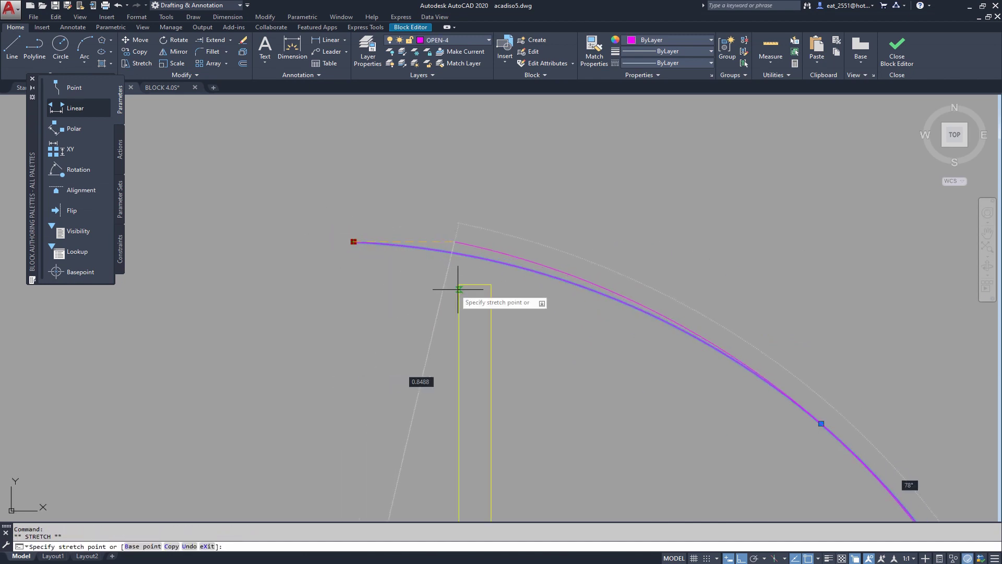
{"action": "left_click", "coordinate": [491, 284]}
{"action": "key", "text": "Escape"}
{"action": "scroll", "coordinate": [548, 280], "scroll_direction": "down", "scroll_amount": 5}
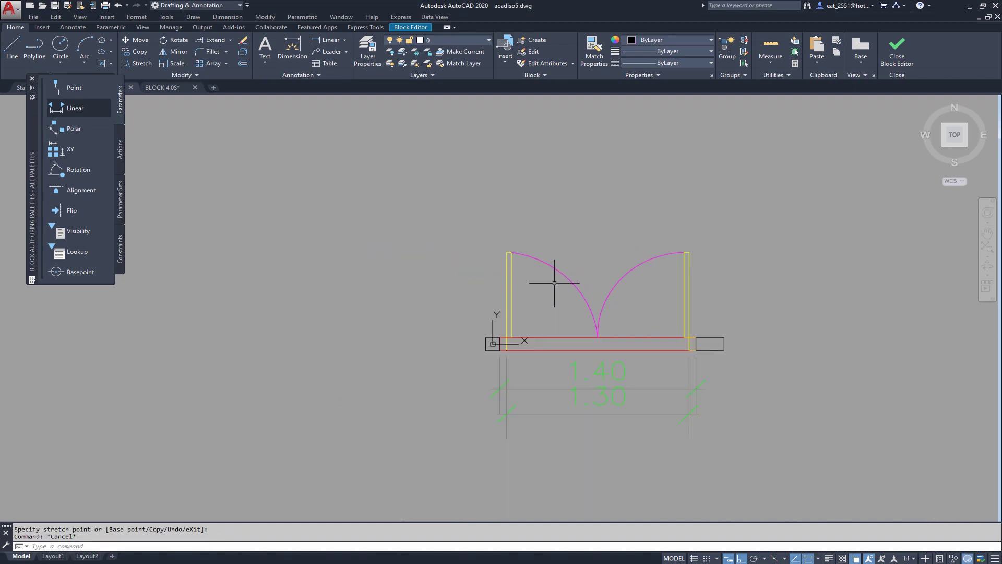
{"action": "mouse_move", "coordinate": [549, 280]}
{"action": "middle_mouse_down"}
{"action": "mouse_move", "coordinate": [531, 351]}
{"action": "mouse_move", "coordinate": [510, 273]}
{"action": "middle_mouse_up"}
{"action": "scroll", "coordinate": [531, 351], "scroll_direction": "up", "scroll_amount": 4}
{"action": "scroll", "coordinate": [511, 273], "scroll_direction": "down", "scroll_amount": 2}
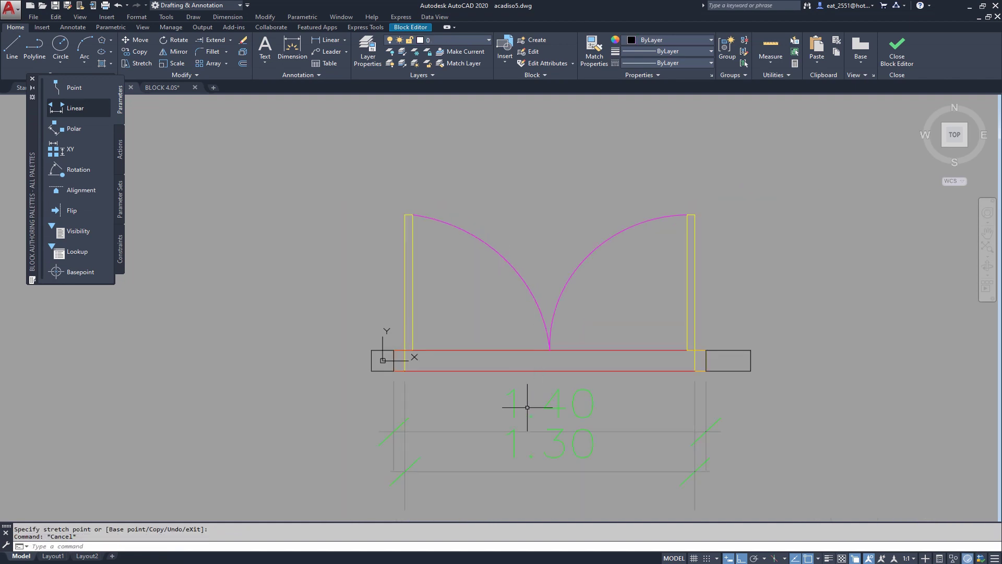
{"action": "middle_click_drag", "start_coordinate": [526, 407], "coordinate": [533, 353]}
Step: Delete the 1.40 and 1.30 width dimensions from the door block
{"action": "left_click", "coordinate": [650, 364]}
{"action": "left_click", "coordinate": [469, 454]}
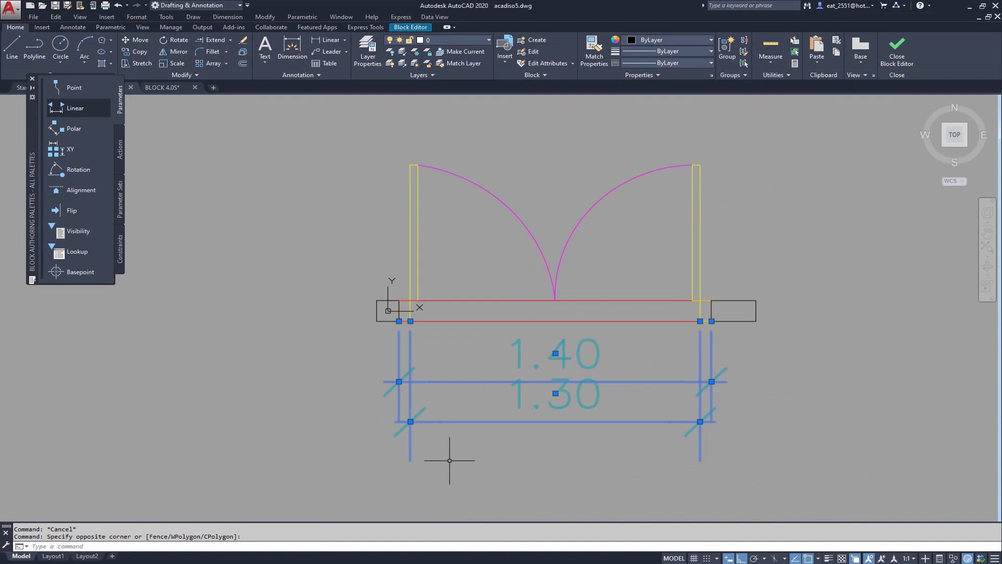
{"action": "key", "text": "Delete"}
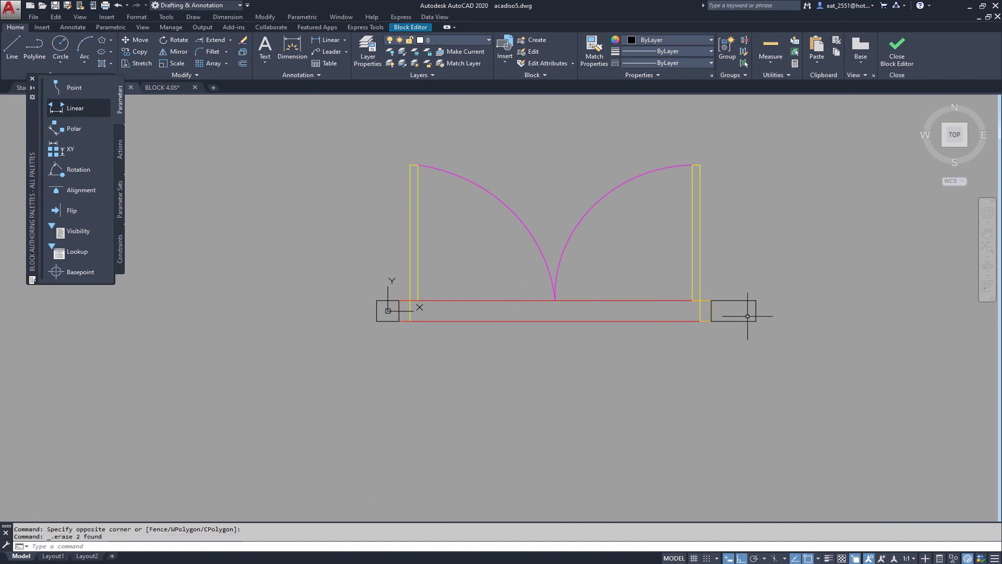
{"action": "left_click", "coordinate": [753, 316]}
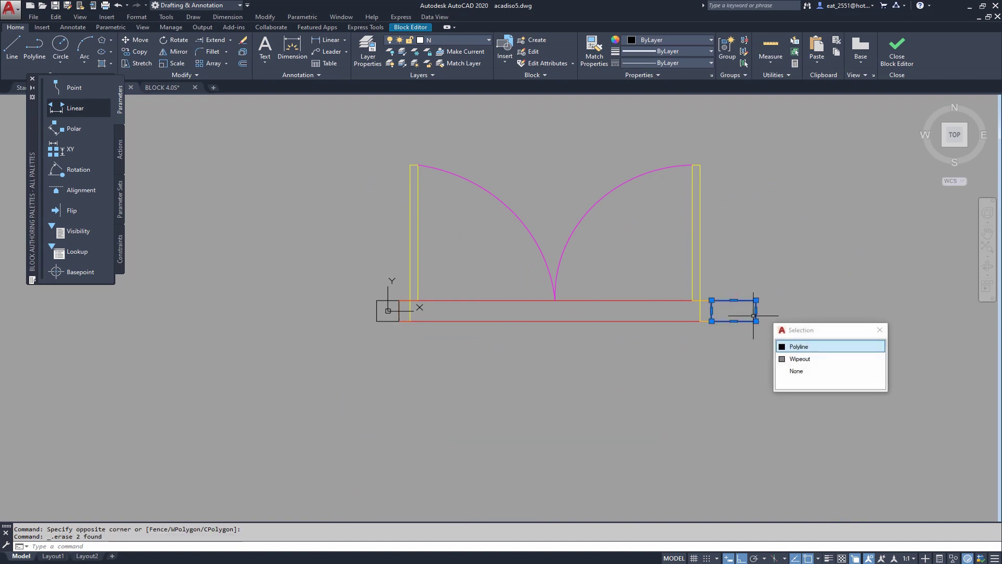
{"action": "key", "text": "Escape"}
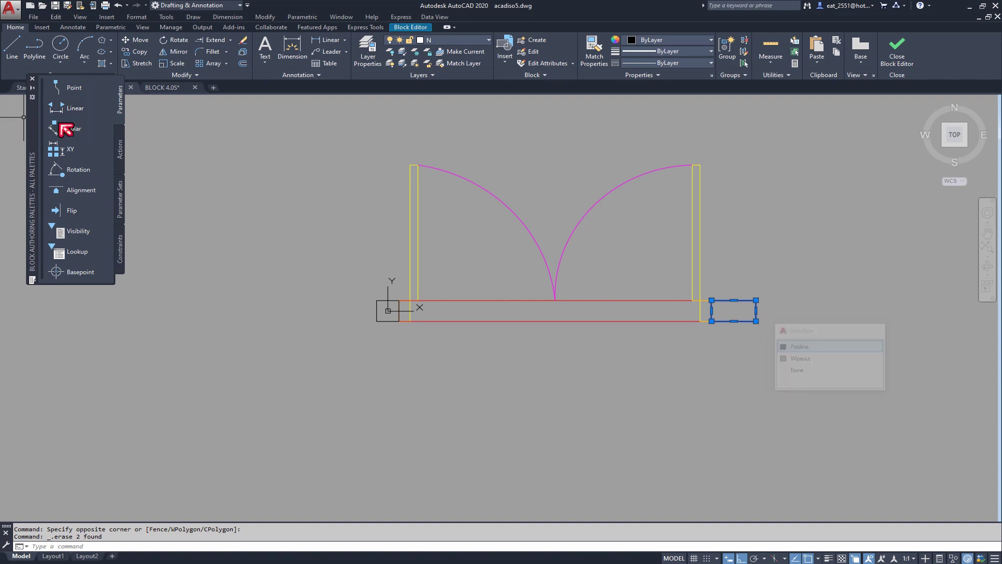
Step: Stretch the block's right end with the square post by 0.1
{"action": "left_click", "coordinate": [138, 64]}
{"action": "left_click", "coordinate": [824, 251]}
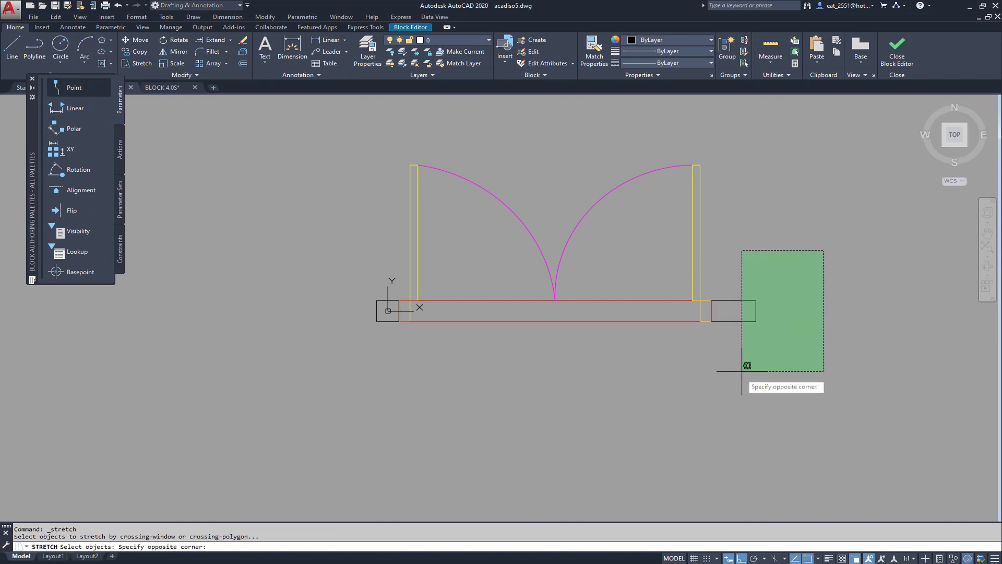
{"action": "left_click", "coordinate": [737, 383]}
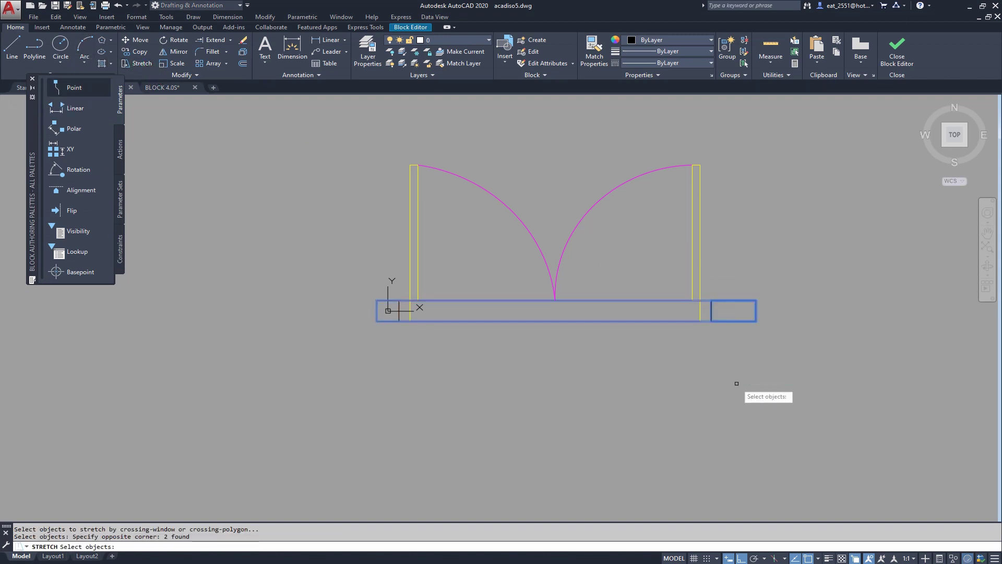
{"action": "key", "text": "Return"}
{"action": "left_click", "coordinate": [725, 417]}
{"action": "type", "text": ".1"}
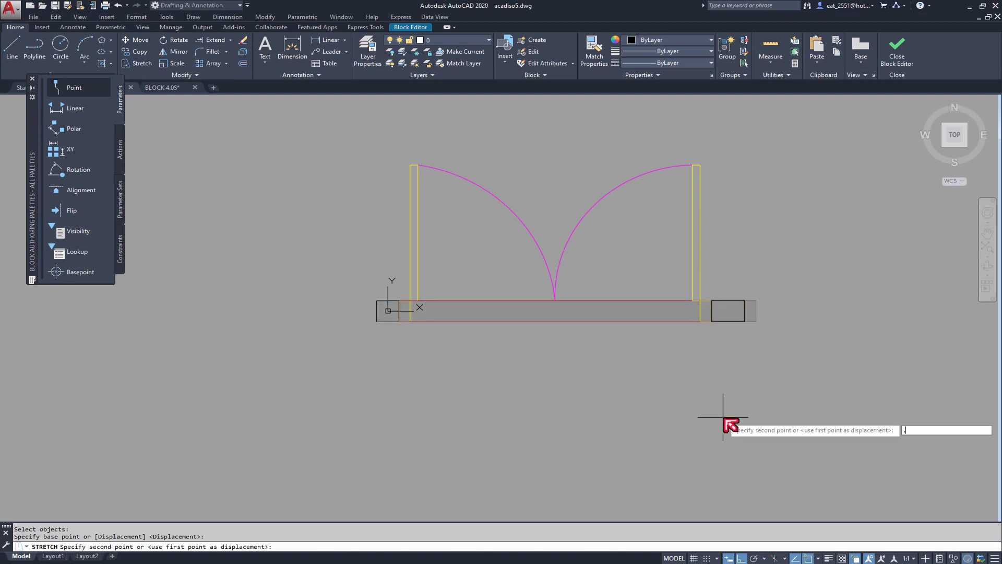
{"action": "key", "text": "Return"}
{"action": "scroll", "coordinate": [736, 288], "scroll_direction": "up", "scroll_amount": 5}
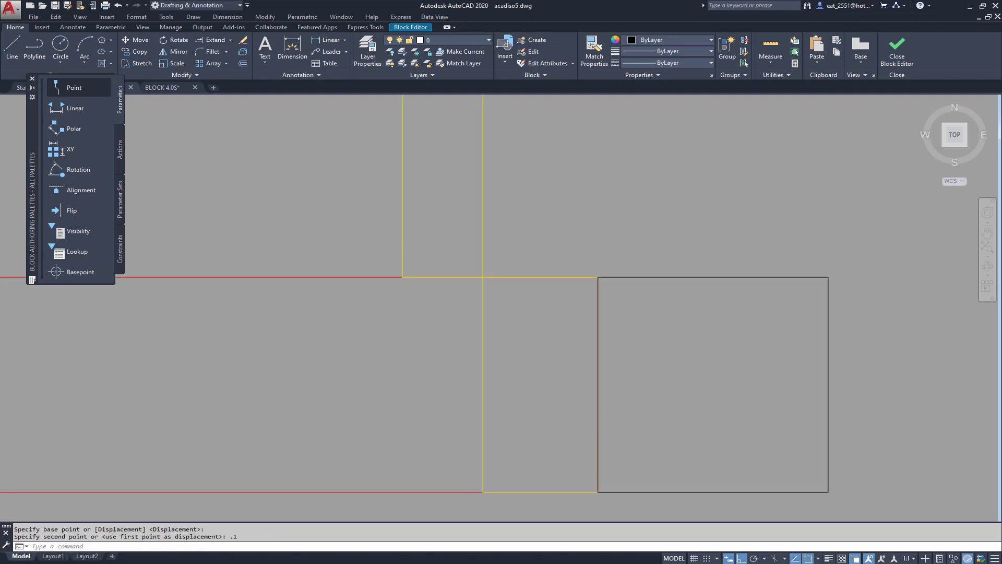
{"action": "scroll", "coordinate": [718, 275], "scroll_direction": "up", "scroll_amount": 2}
{"action": "scroll", "coordinate": [718, 275], "scroll_direction": "down", "scroll_amount": 8}
{"action": "middle_click_drag", "start_coordinate": [719, 275], "coordinate": [733, 350]}
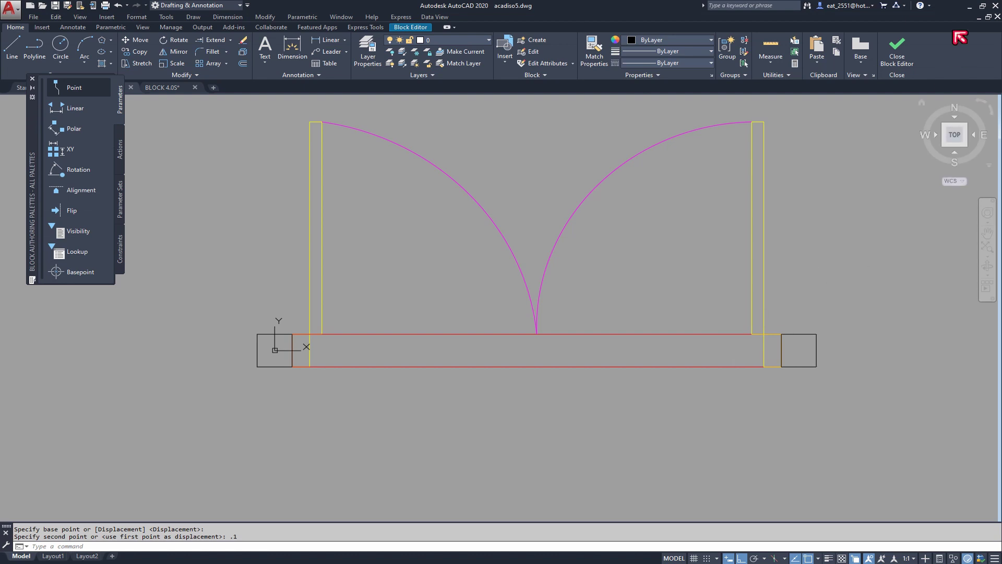
Step: Close the Block Editor and confirm the block-changes prompt
{"action": "left_click", "coordinate": [897, 50]}
{"action": "left_click", "coordinate": [496, 272]}
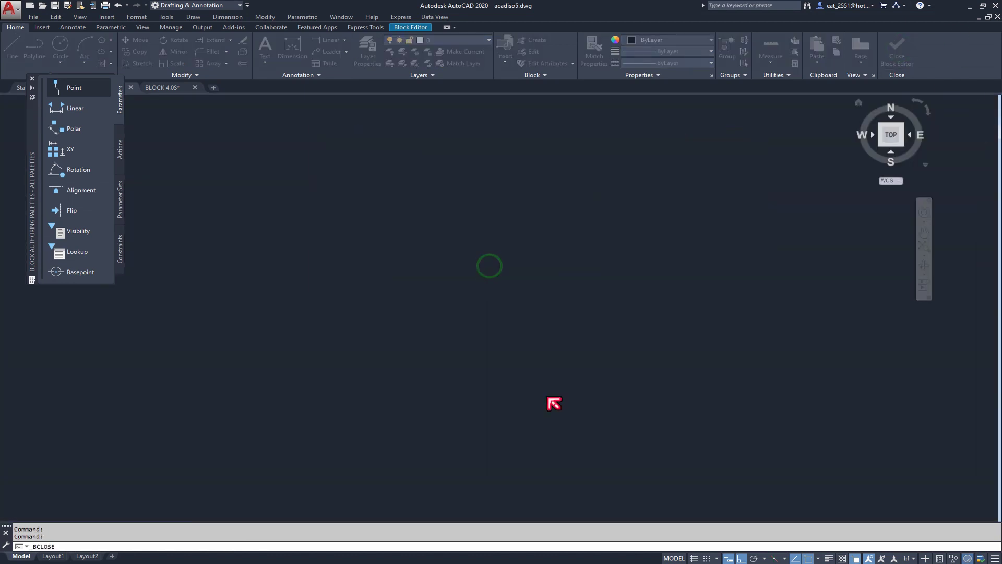
{"action": "middle_click_drag", "start_coordinate": [559, 291], "coordinate": [601, 308]}
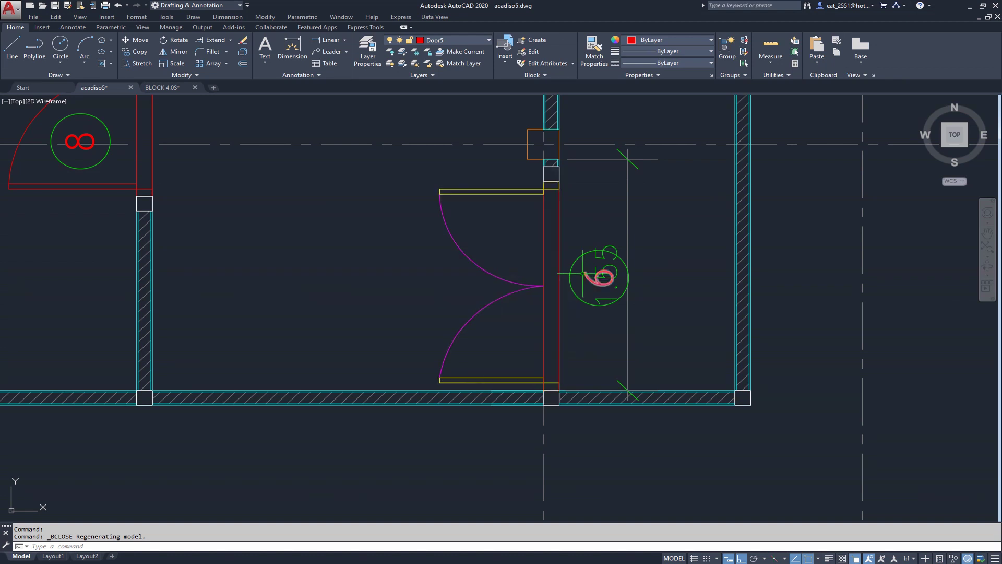
Step: Erase the 1.55 dimension beside door 9 in the floor plan
{"action": "left_click", "coordinate": [657, 195]}
{"action": "left_click", "coordinate": [602, 226]}
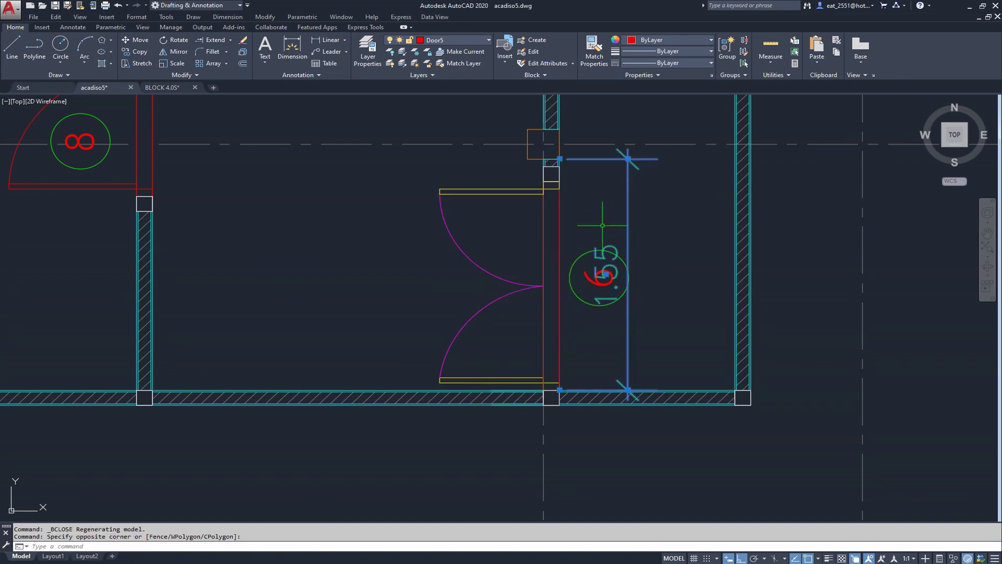
{"action": "key", "text": "Delete"}
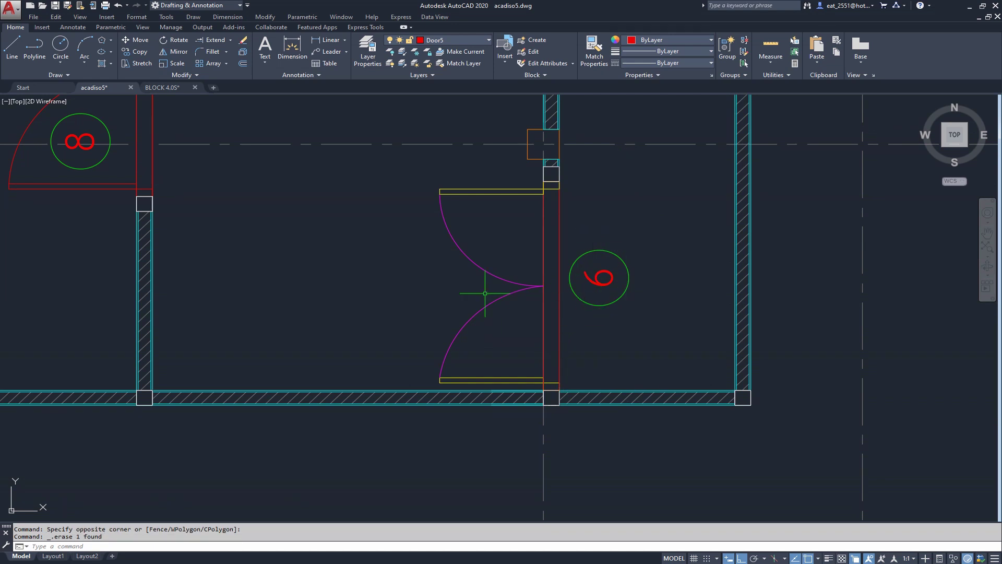
{"action": "scroll", "coordinate": [484, 294], "scroll_direction": "down", "scroll_amount": 5}
{"action": "middle_click_drag", "start_coordinate": [480, 287], "coordinate": [336, 217]}
{"action": "scroll", "coordinate": [336, 217], "scroll_direction": "down", "scroll_amount": 4}
Step: Navigate to the door elevation's 1.40 dimension on the detail sheet
{"action": "middle_click_drag", "start_coordinate": [686, 321], "coordinate": [550, 284]}
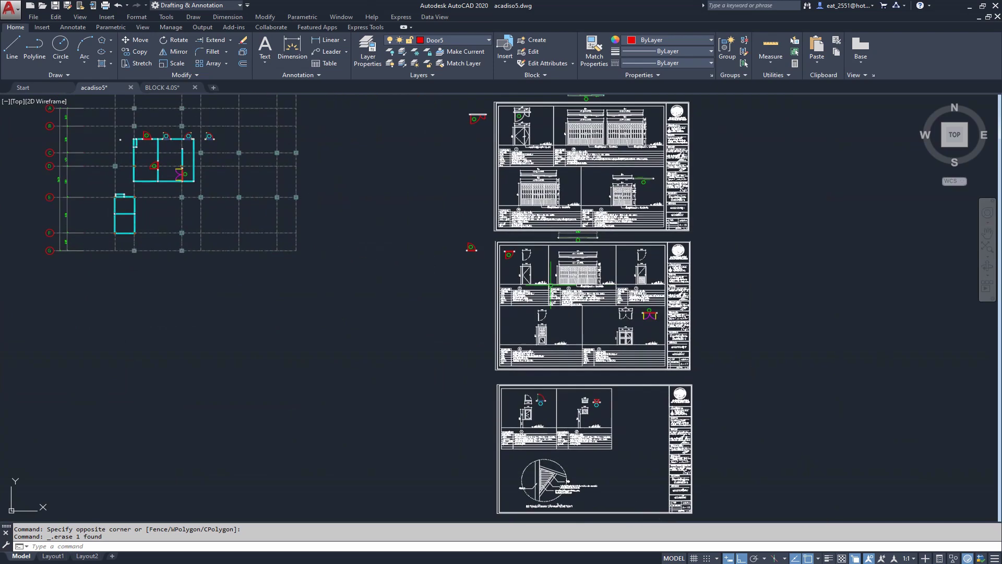
{"action": "scroll", "coordinate": [550, 284], "scroll_direction": "up", "scroll_amount": 5}
{"action": "scroll", "coordinate": [574, 314], "scroll_direction": "up", "scroll_amount": 5}
{"action": "middle_click_drag", "start_coordinate": [423, 303], "coordinate": [385, 264]}
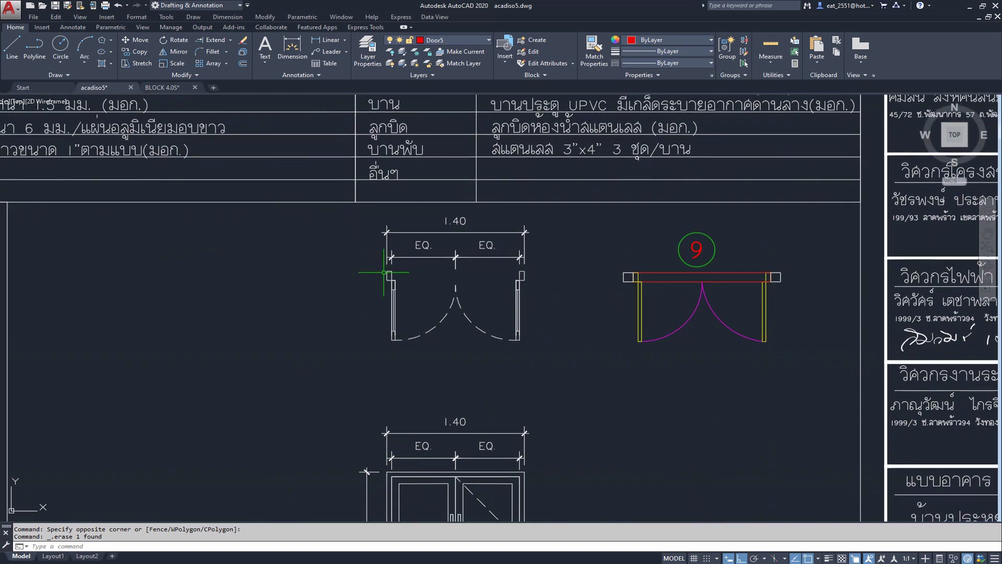
{"action": "scroll", "coordinate": [410, 235], "scroll_direction": "up", "scroll_amount": 6}
{"action": "scroll", "coordinate": [417, 235], "scroll_direction": "down", "scroll_amount": 4}
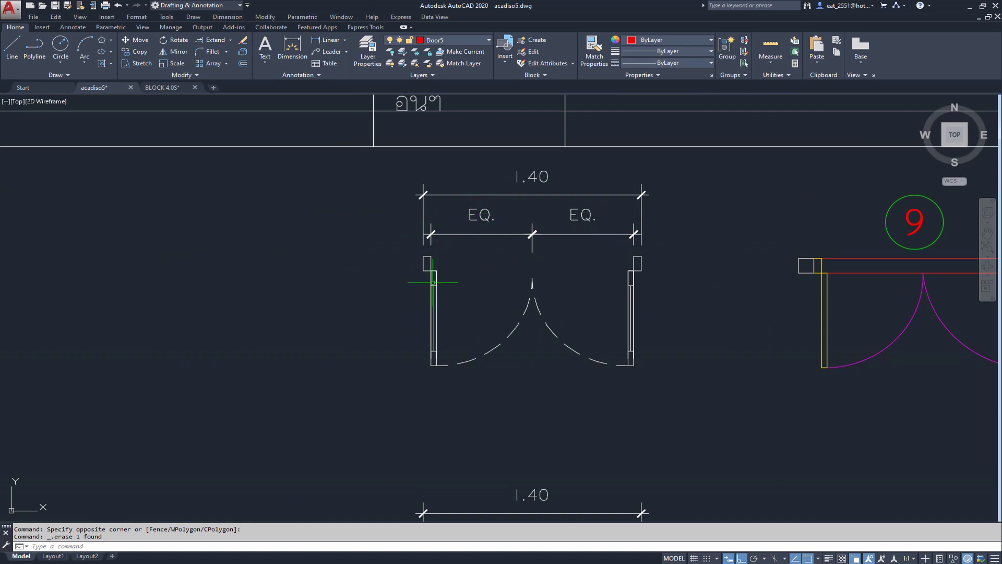
{"action": "scroll", "coordinate": [681, 301], "scroll_direction": "down", "scroll_amount": 5}
{"action": "scroll", "coordinate": [743, 292], "scroll_direction": "up", "scroll_amount": 5}
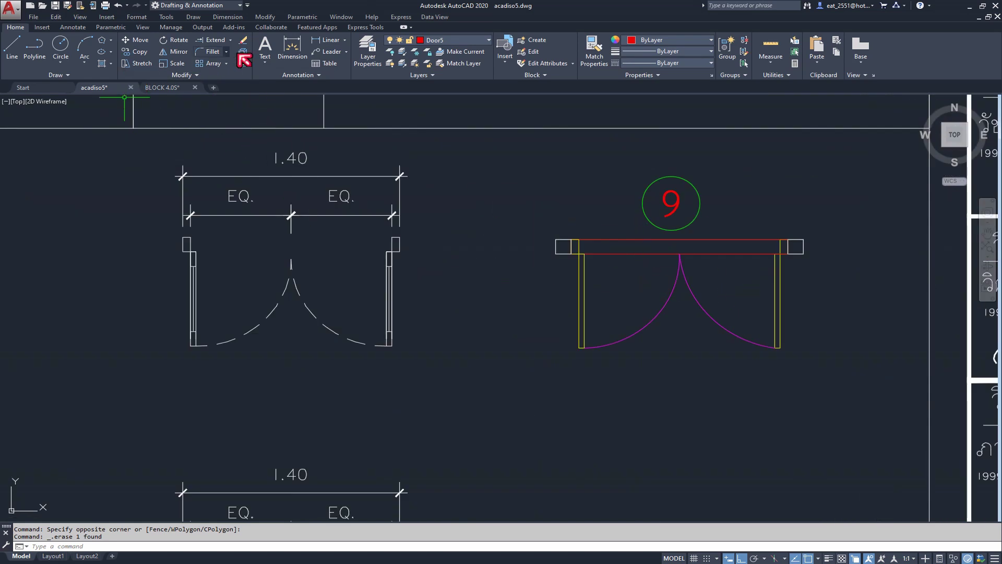
Step: Measure door 9's width with a trial linear dimension, cancel it, and return to the floor plan
{"action": "left_click", "coordinate": [326, 42]}
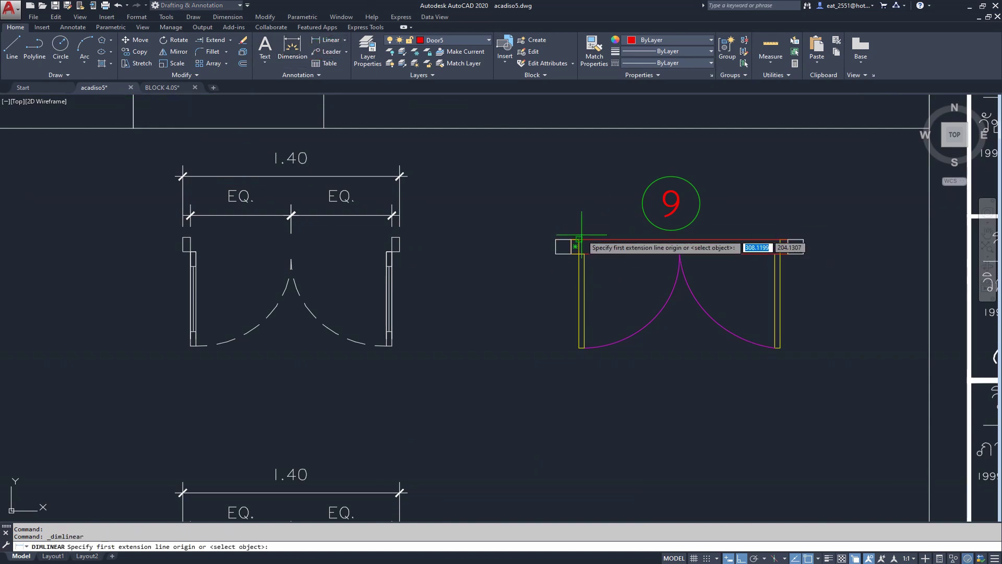
{"action": "left_click", "coordinate": [575, 239]}
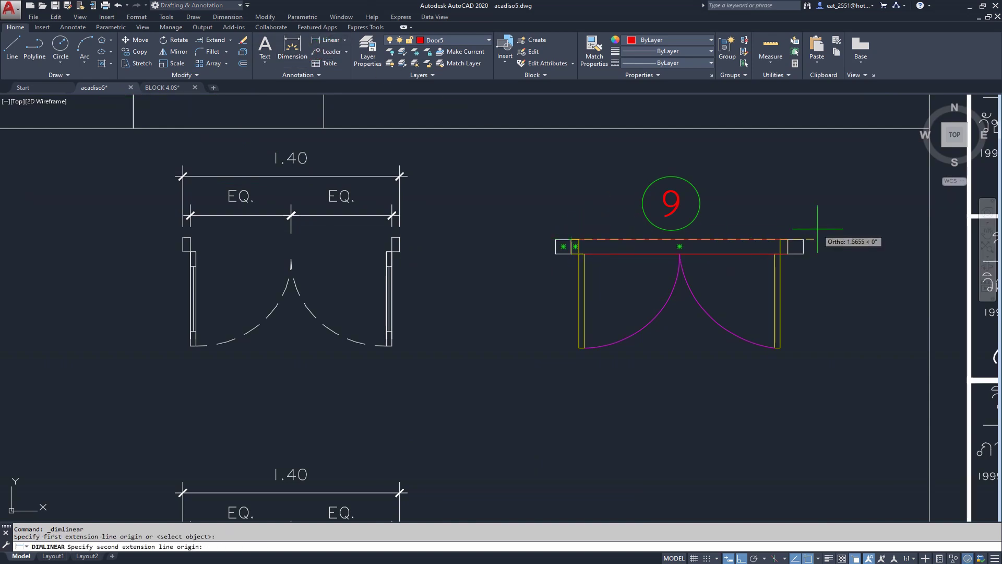
{"action": "left_click", "coordinate": [788, 239]}
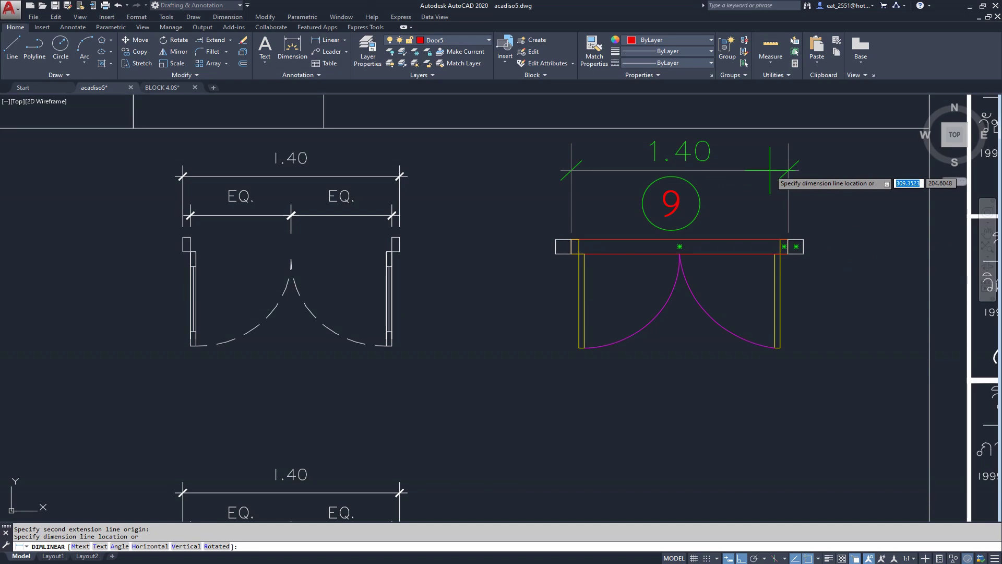
{"action": "key", "text": "Escape"}
{"action": "scroll", "coordinate": [679, 245], "scroll_direction": "down", "scroll_amount": 5}
{"action": "middle_click_drag", "start_coordinate": [272, 188], "coordinate": [401, 265]}
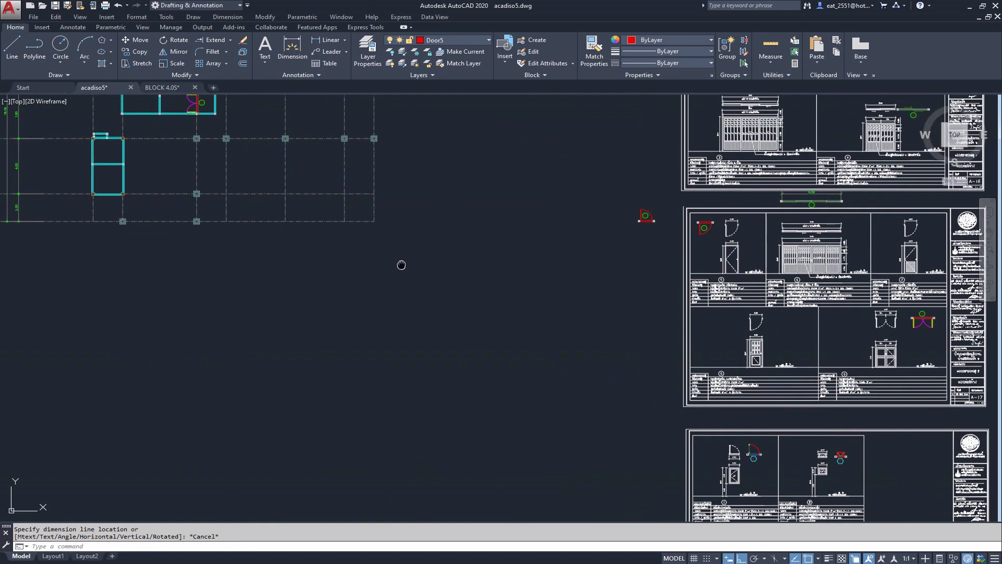
{"action": "scroll", "coordinate": [443, 261], "scroll_direction": "up", "scroll_amount": 5}
{"action": "scroll", "coordinate": [522, 261], "scroll_direction": "up", "scroll_amount": 5}
{"action": "scroll", "coordinate": [587, 219], "scroll_direction": "up", "scroll_amount": 2}
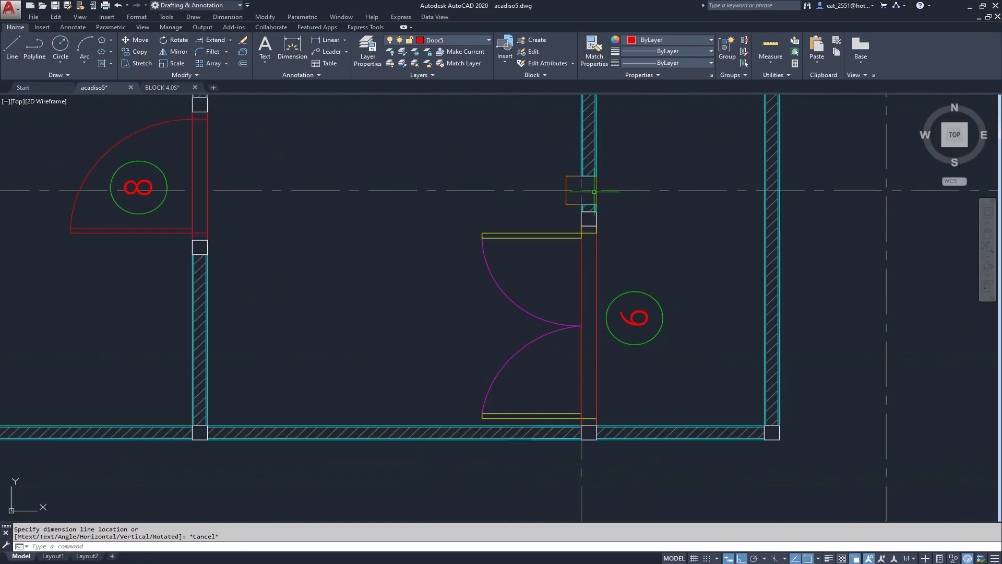
{"action": "scroll", "coordinate": [594, 192], "scroll_direction": "up", "scroll_amount": 4}
{"action": "left_click", "coordinate": [582, 278]}
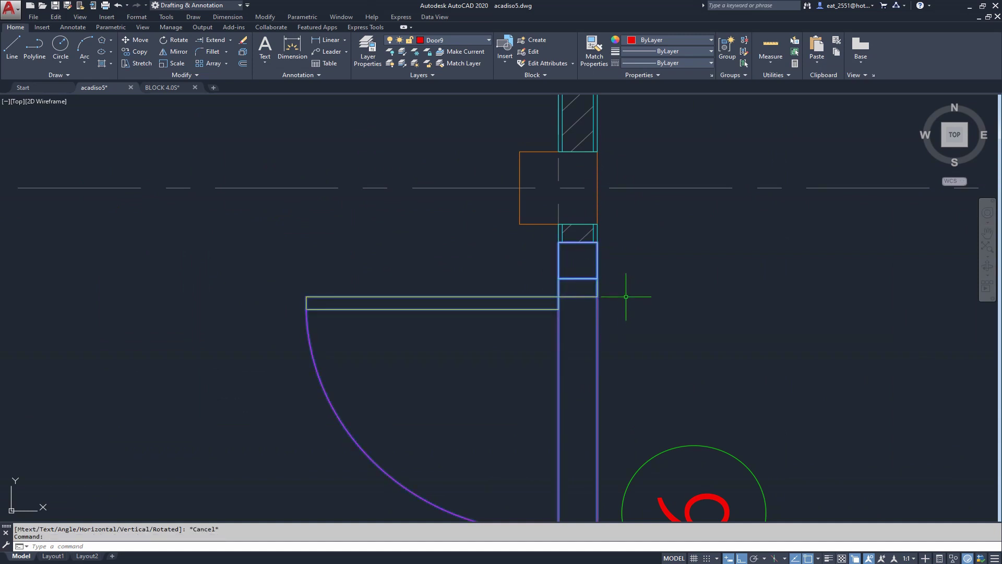
{"action": "scroll", "coordinate": [590, 227], "scroll_direction": "down", "scroll_amount": 4}
{"action": "key", "text": "Escape"}
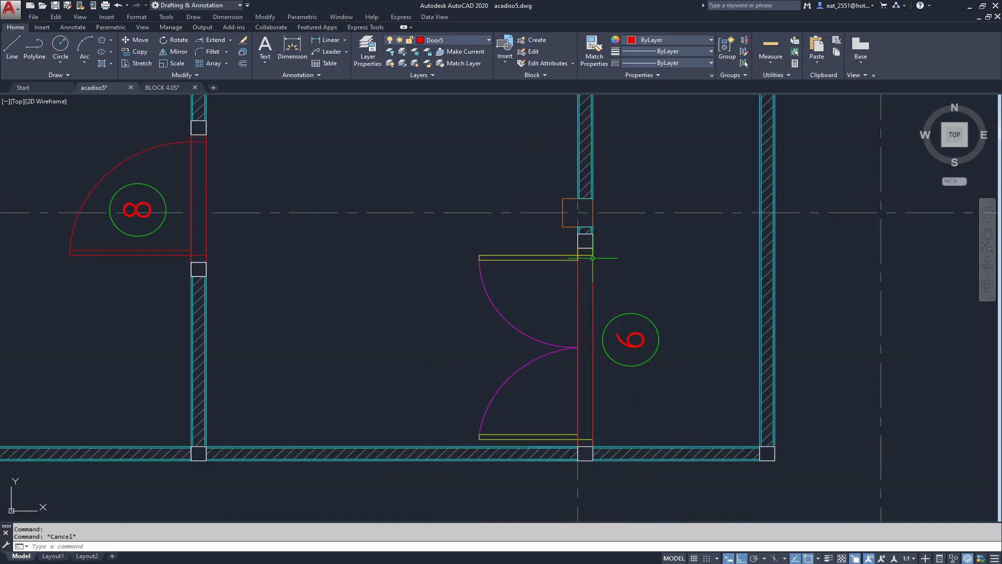
{"action": "scroll", "coordinate": [579, 228], "scroll_direction": "up", "scroll_amount": 5}
{"action": "scroll", "coordinate": [566, 238], "scroll_direction": "down", "scroll_amount": 7}
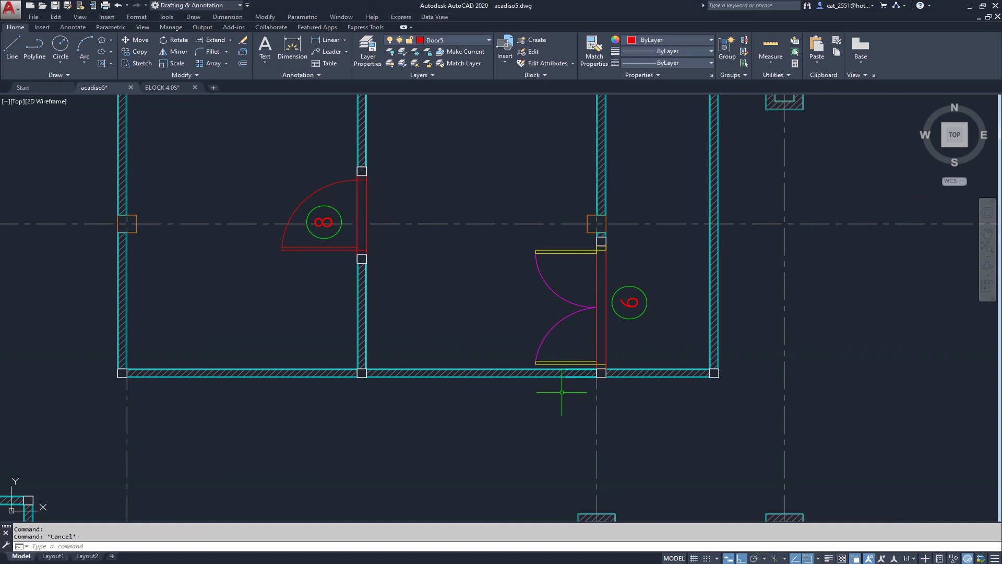
{"action": "scroll", "coordinate": [602, 389], "scroll_direction": "up", "scroll_amount": 7}
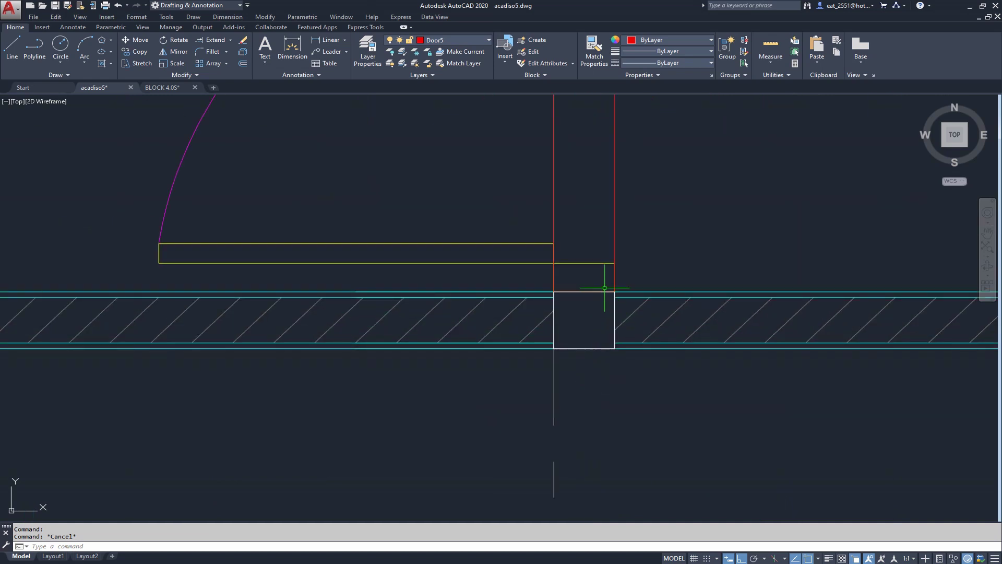
{"action": "scroll", "coordinate": [559, 343], "scroll_direction": "down", "scroll_amount": 4}
Step: Rotate the sideways 9 tag text upright about a point inside its circle
{"action": "scroll", "coordinate": [625, 283], "scroll_direction": "down", "scroll_amount": 2}
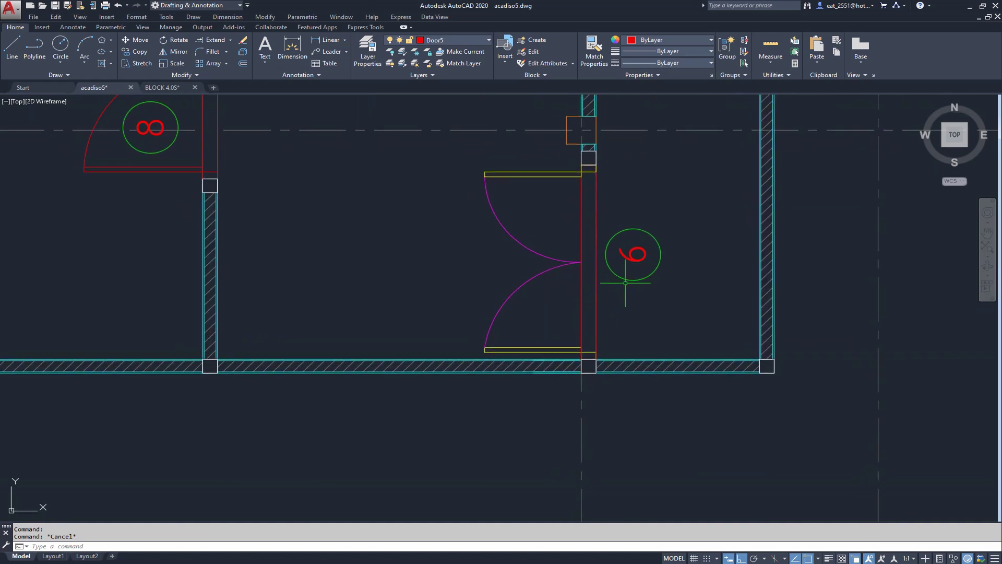
{"action": "scroll", "coordinate": [641, 253], "scroll_direction": "up", "scroll_amount": 2}
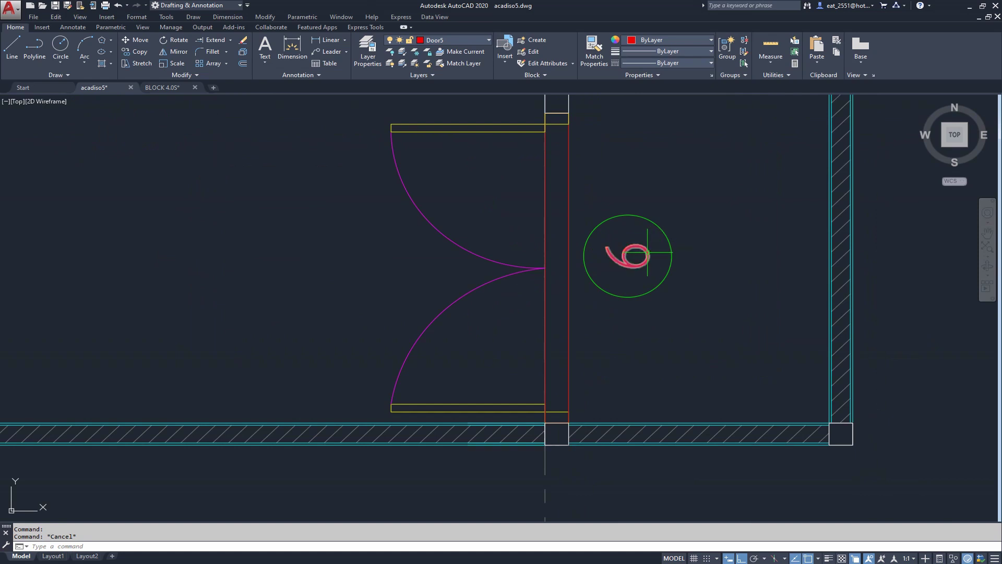
{"action": "left_click", "coordinate": [647, 253]}
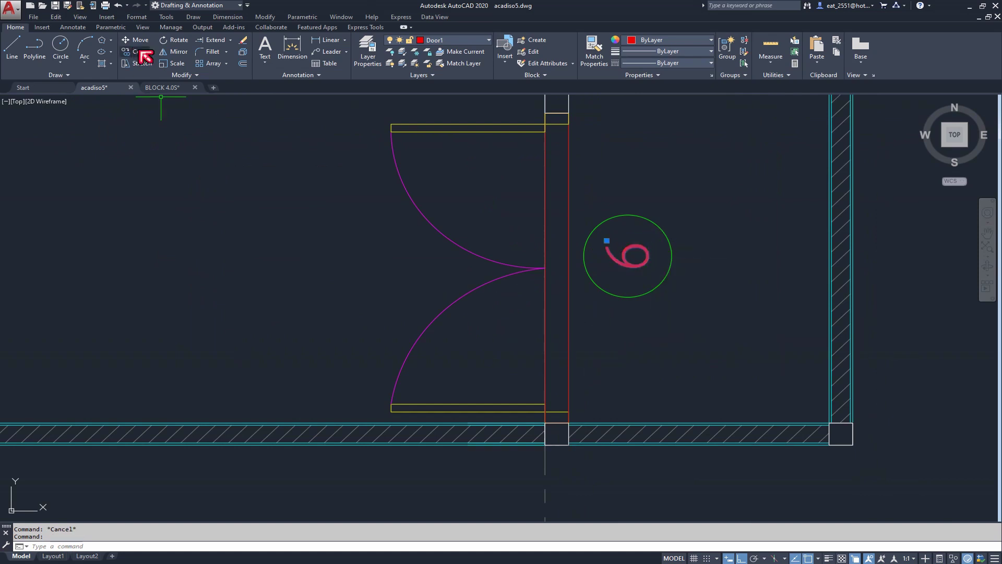
{"action": "left_click", "coordinate": [175, 40]}
{"action": "left_click", "coordinate": [627, 254]}
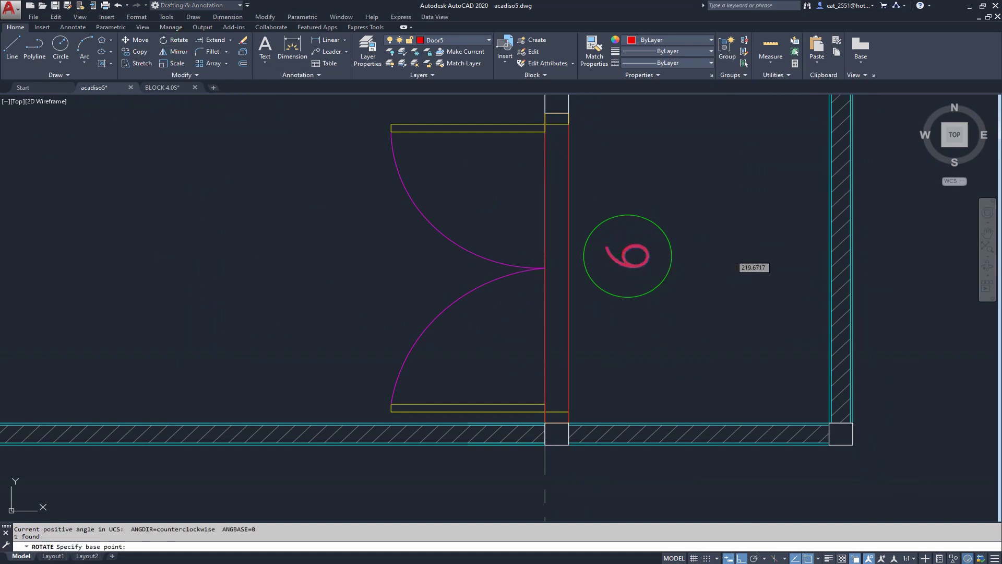
{"action": "left_click", "coordinate": [628, 255]}
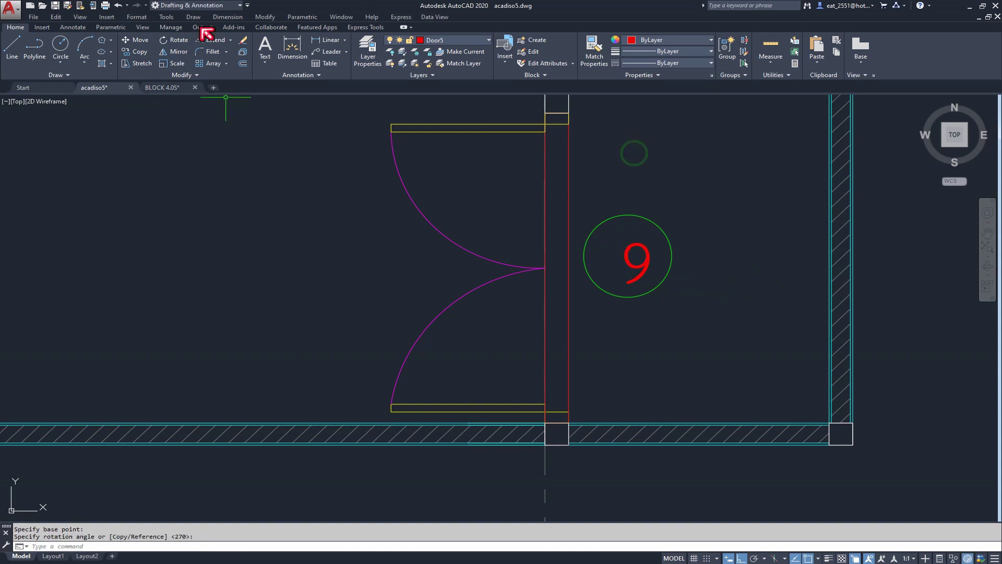
Step: Move the 9 text to the circle's centre with Ortho turned off
{"action": "left_click", "coordinate": [136, 40]}
{"action": "left_click", "coordinate": [646, 238]}
{"action": "left_click", "coordinate": [600, 282]}
{"action": "key", "text": "Return"}
{"action": "left_click", "coordinate": [755, 294]}
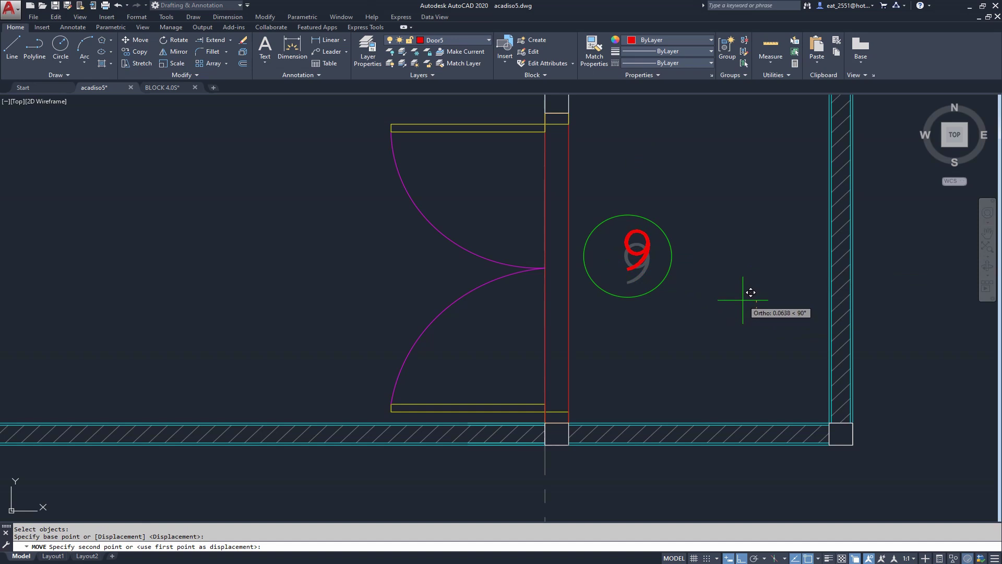
{"action": "key", "text": "F8"}
{"action": "left_click", "coordinate": [748, 305]}
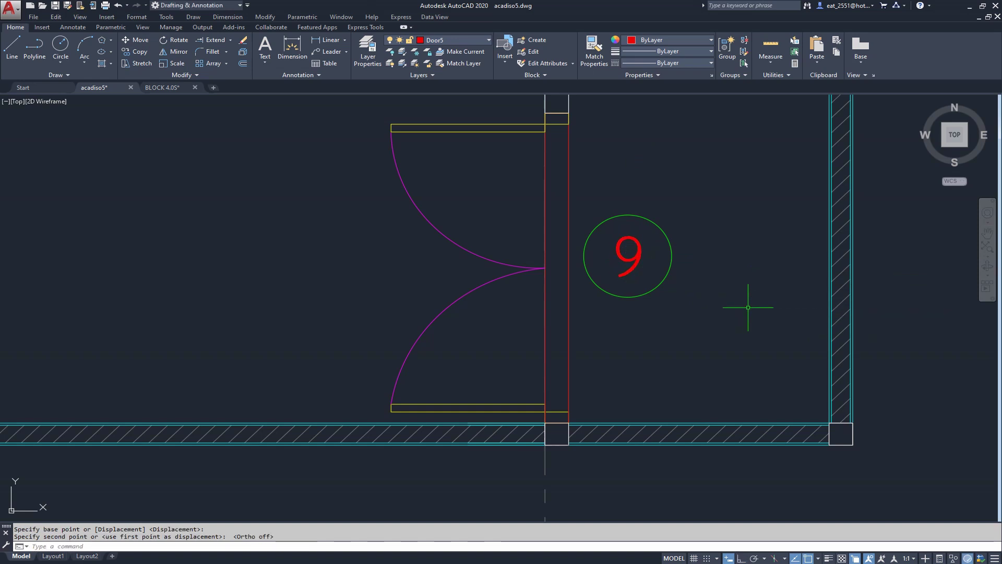
Step: Edit the tag text and retype it as 9
{"action": "double_click", "coordinate": [647, 256]}
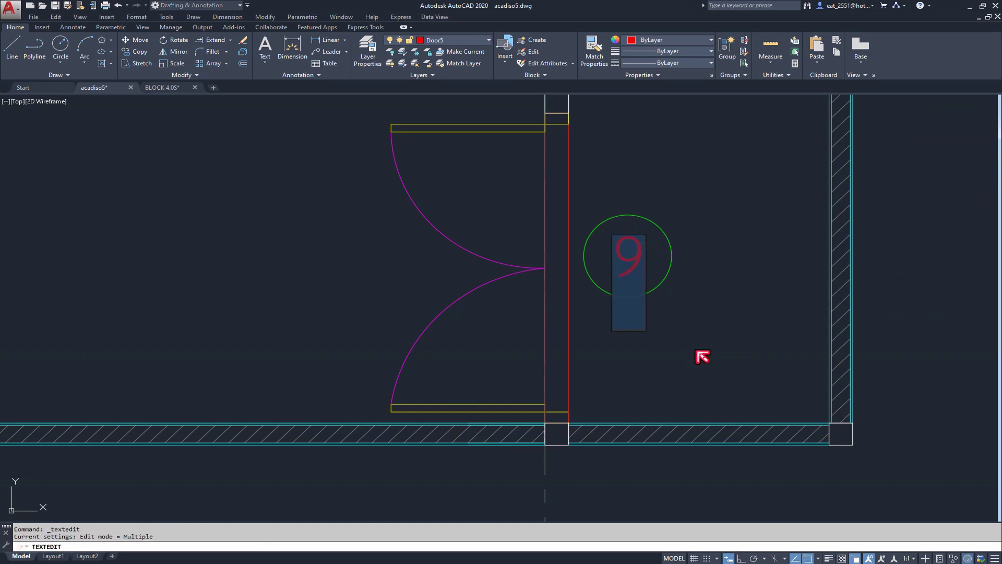
{"action": "type", "text": "5"}
{"action": "type", "text": "9"}
{"action": "key", "text": "BackSpace"}
{"action": "key", "text": "BackSpace"}
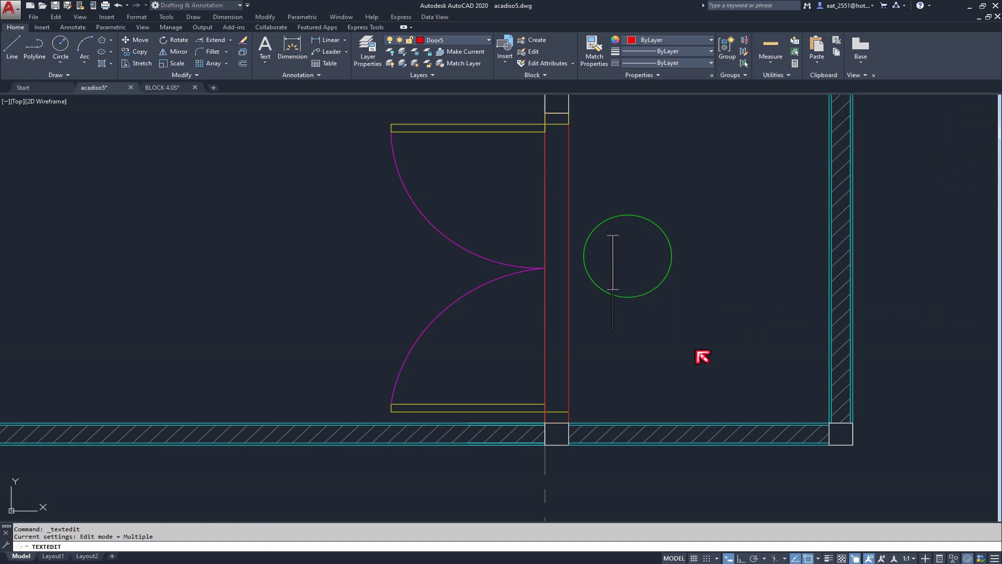
{"action": "type", "text": "9"}
{"action": "left_click", "coordinate": [702, 356]}
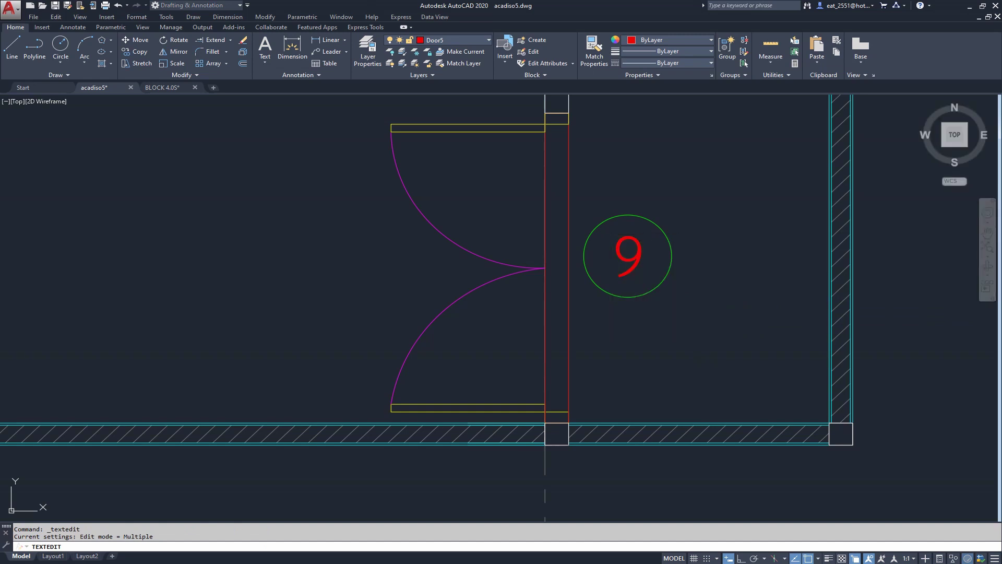
{"action": "key", "text": "Escape"}
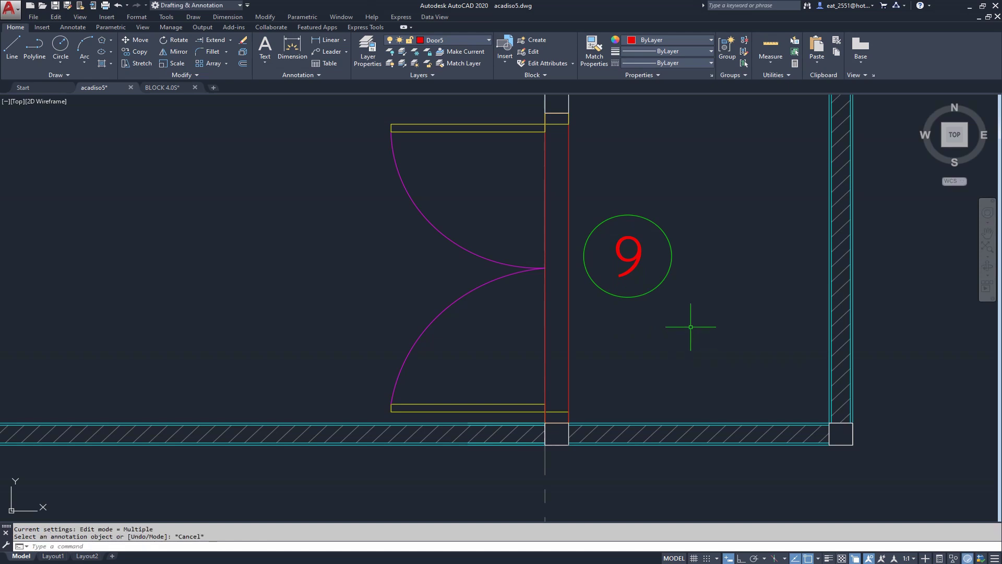
Step: Window-select single door 1 on the door detail sheet
{"action": "scroll", "coordinate": [594, 206], "scroll_direction": "down", "scroll_amount": 5}
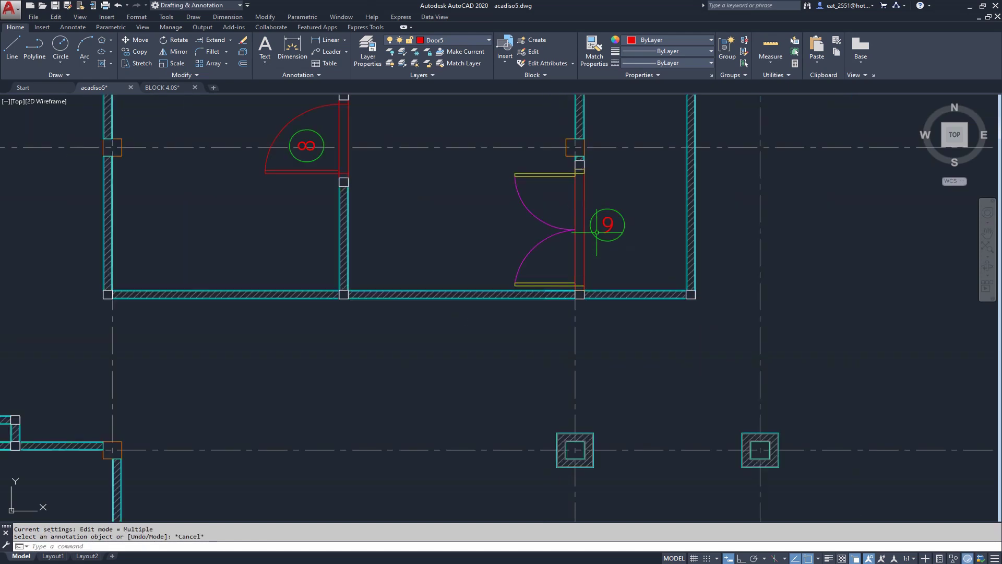
{"action": "middle_click_drag", "start_coordinate": [619, 223], "coordinate": [658, 330]}
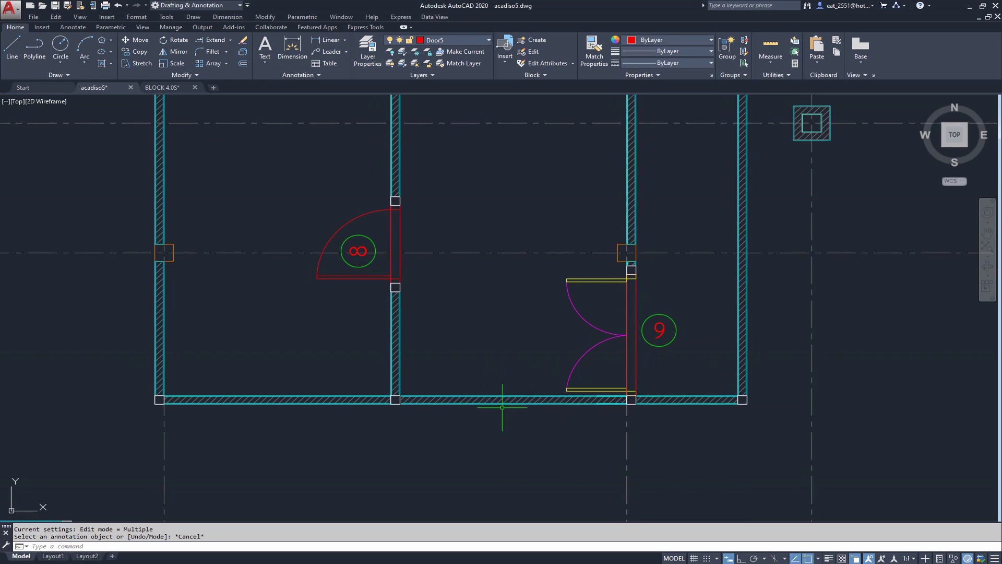
{"action": "scroll", "coordinate": [502, 407], "scroll_direction": "down", "scroll_amount": 5}
{"action": "scroll", "coordinate": [502, 407], "scroll_direction": "down", "scroll_amount": 2}
{"action": "scroll", "coordinate": [502, 407], "scroll_direction": "down", "scroll_amount": 3}
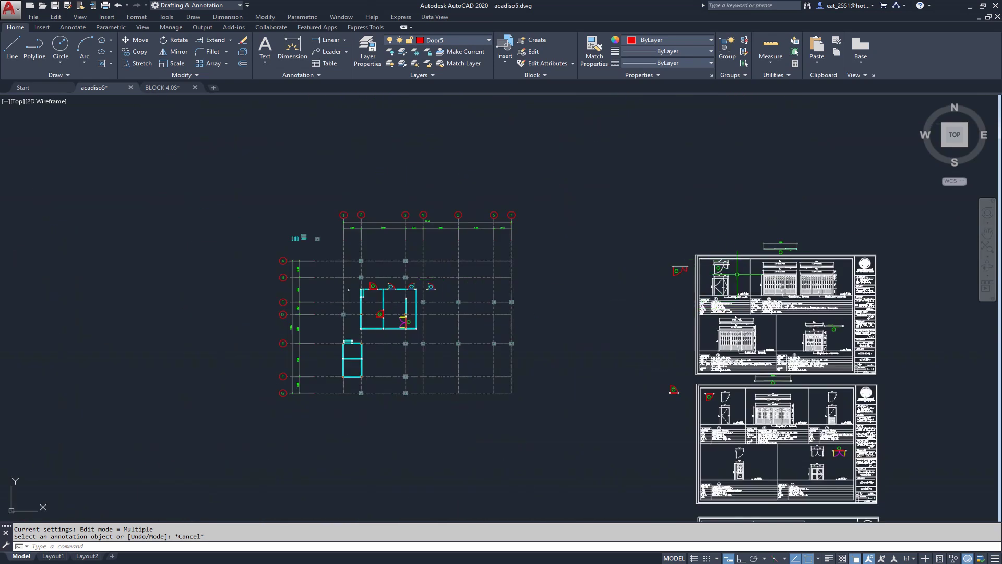
{"action": "scroll", "coordinate": [730, 273], "scroll_direction": "up", "scroll_amount": 10}
{"action": "scroll", "coordinate": [592, 188], "scroll_direction": "up", "scroll_amount": 4}
{"action": "left_click", "coordinate": [481, 209]}
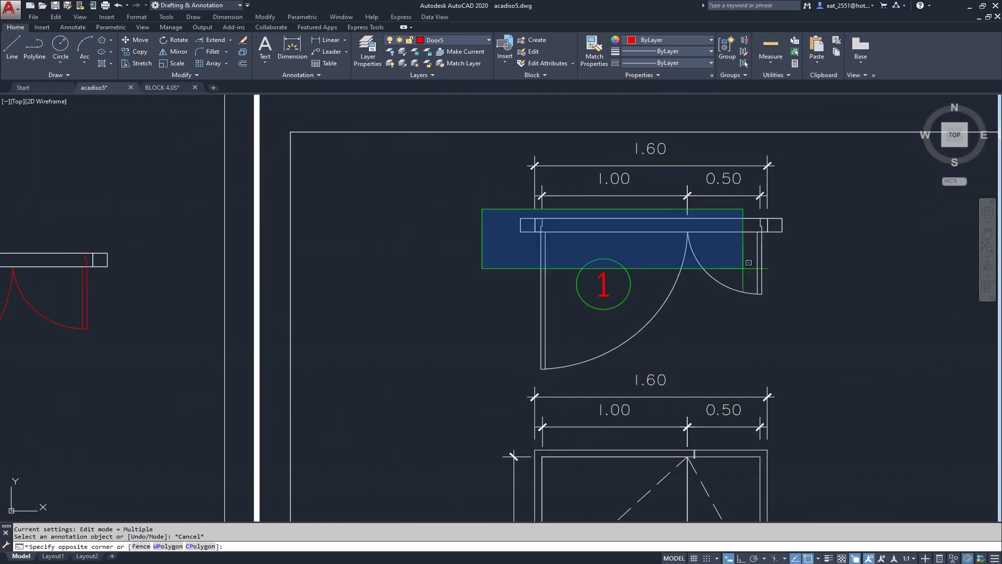
{"action": "left_click", "coordinate": [886, 366]}
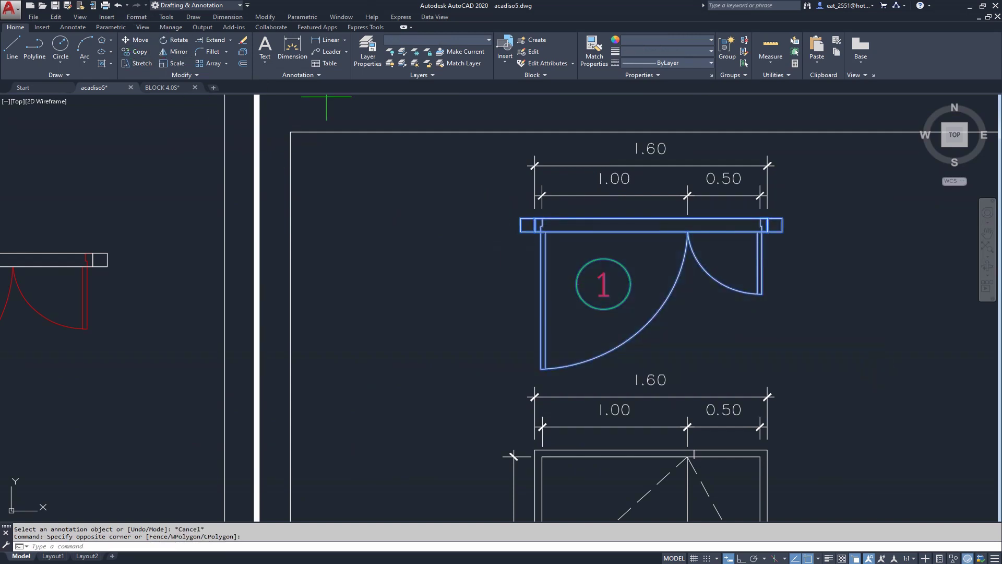
Step: Copy door 1 from its midpoint into the floor plan, right of the double-door room
{"action": "type", "text": "co"}
{"action": "key", "text": "Return"}
{"action": "left_click", "coordinate": [652, 225]}
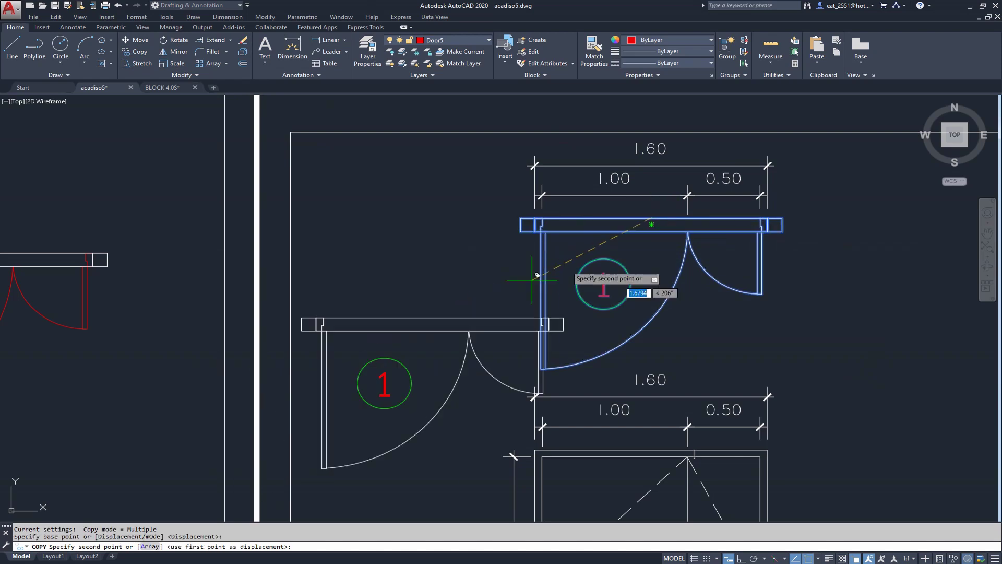
{"action": "scroll", "coordinate": [537, 275], "scroll_direction": "down", "scroll_amount": 5}
{"action": "middle_click_drag", "start_coordinate": [391, 335], "coordinate": [737, 167]}
{"action": "scroll", "coordinate": [351, 257], "scroll_direction": "up", "scroll_amount": 2}
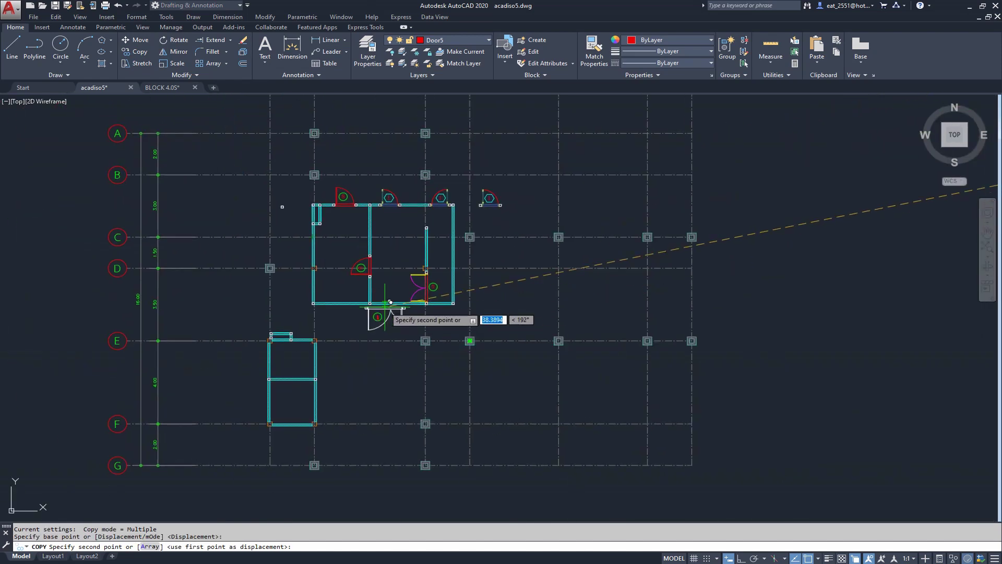
{"action": "scroll", "coordinate": [390, 302], "scroll_direction": "up", "scroll_amount": 4}
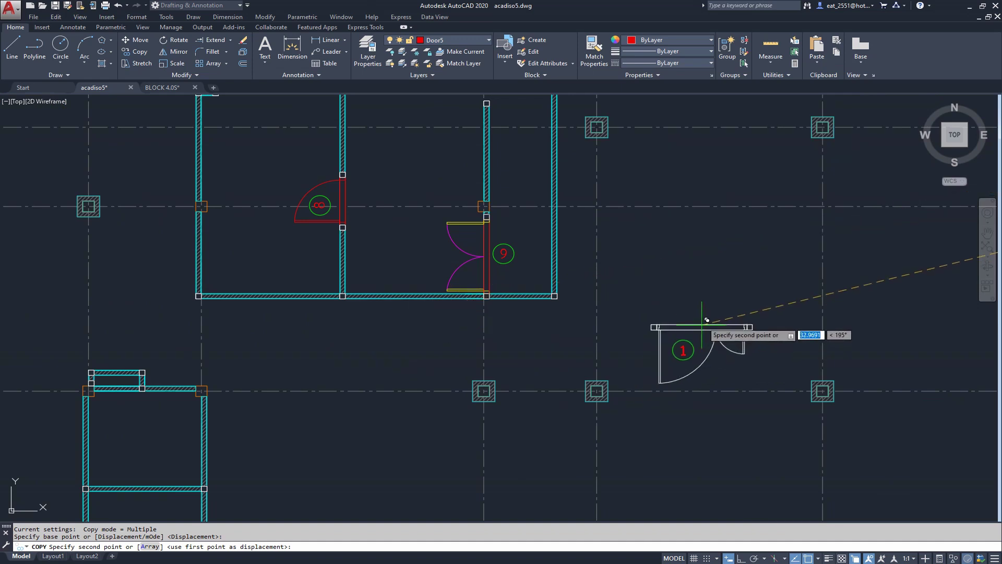
{"action": "left_click", "coordinate": [701, 284]}
Step: Group the parts of the copied door 1 into a single object
{"action": "key", "text": "Escape"}
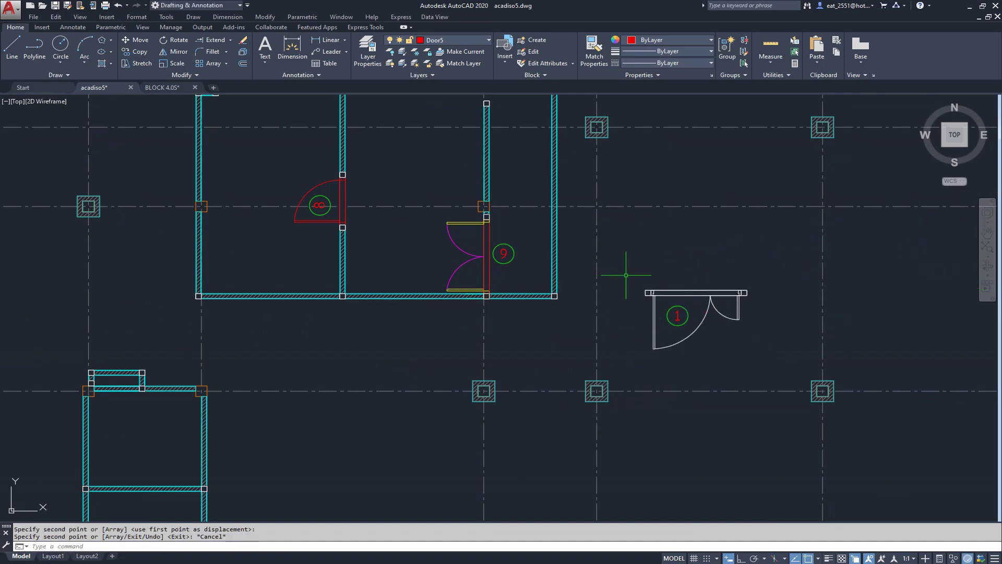
{"action": "left_click_drag", "start_coordinate": [630, 272], "coordinate": [762, 369]}
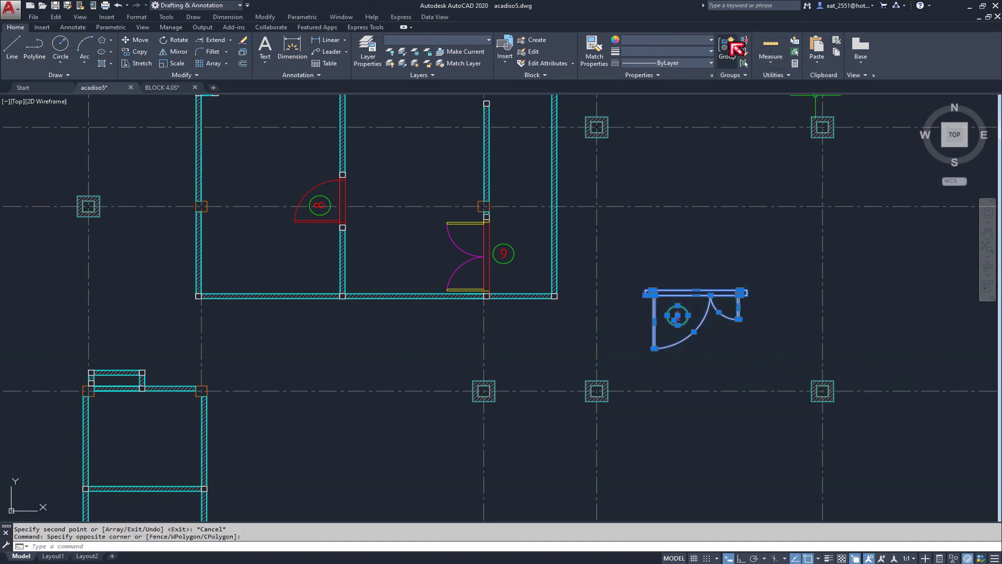
{"action": "left_click", "coordinate": [729, 47]}
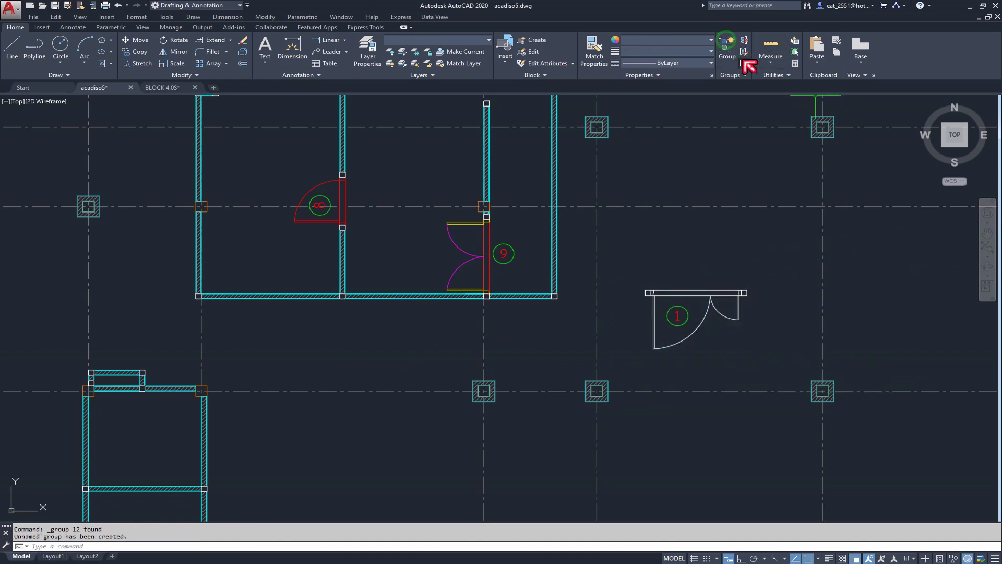
Step: Move door 1 by its corner onto the south wall corner
{"action": "left_click", "coordinate": [709, 304]}
{"action": "left_click", "coordinate": [136, 40]}
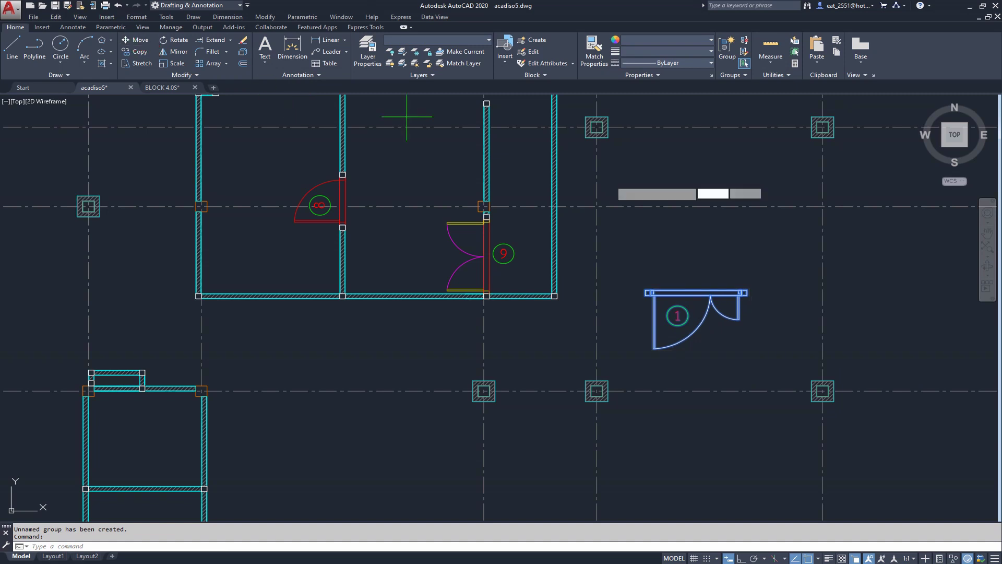
{"action": "scroll", "coordinate": [738, 279], "scroll_direction": "up", "scroll_amount": 5}
{"action": "scroll", "coordinate": [692, 346], "scroll_direction": "up", "scroll_amount": 2}
{"action": "left_click", "coordinate": [687, 349]}
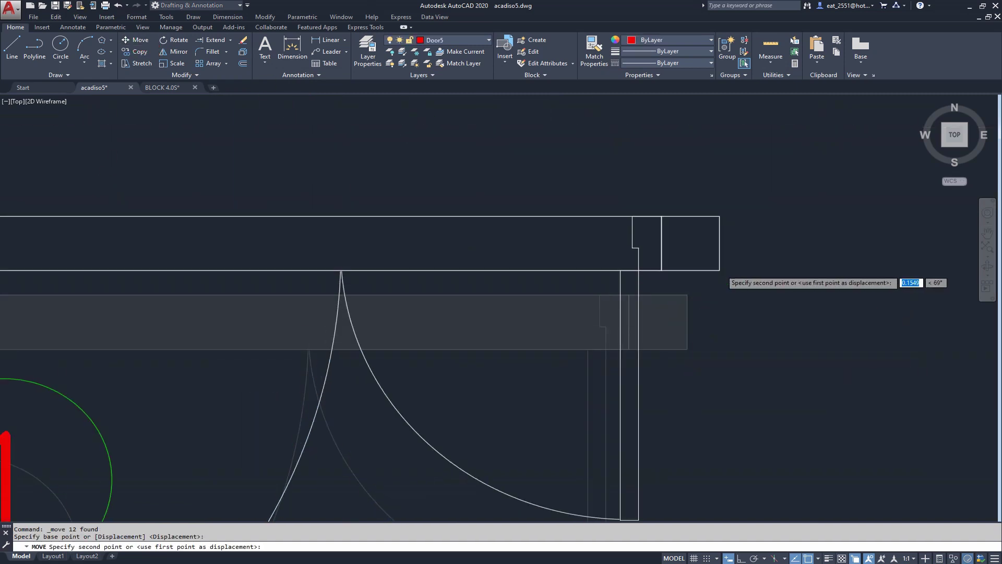
{"action": "scroll", "coordinate": [686, 349], "scroll_direction": "down", "scroll_amount": 5}
{"action": "scroll", "coordinate": [481, 273], "scroll_direction": "up", "scroll_amount": 4}
{"action": "scroll", "coordinate": [435, 328], "scroll_direction": "up", "scroll_amount": 2}
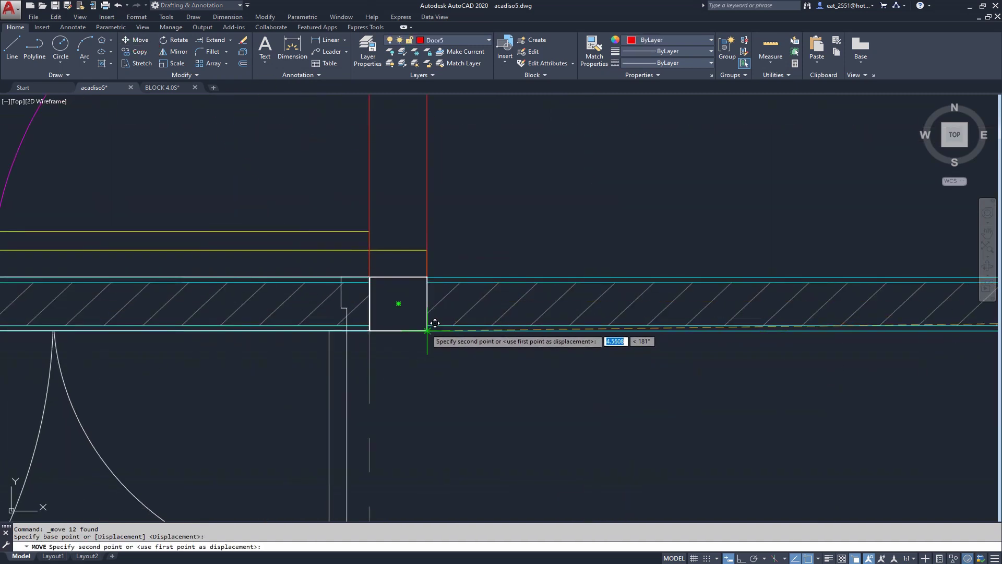
{"action": "left_click", "coordinate": [426, 317]}
{"action": "scroll", "coordinate": [667, 262], "scroll_direction": "down", "scroll_amount": 5}
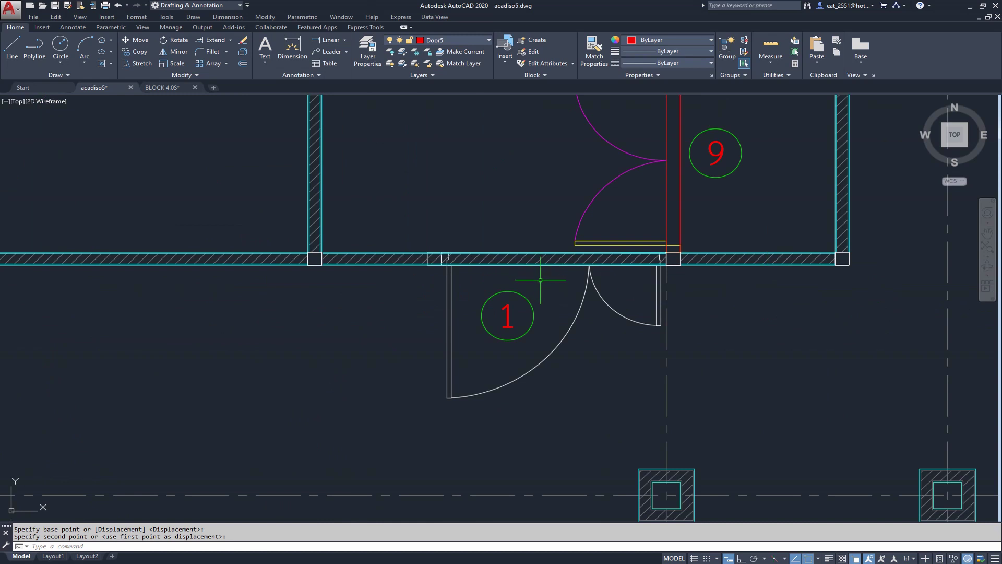
Step: Shift door 1 horizontally 0.5 along the wall with Ortho on
{"action": "left_click", "coordinate": [578, 316]}
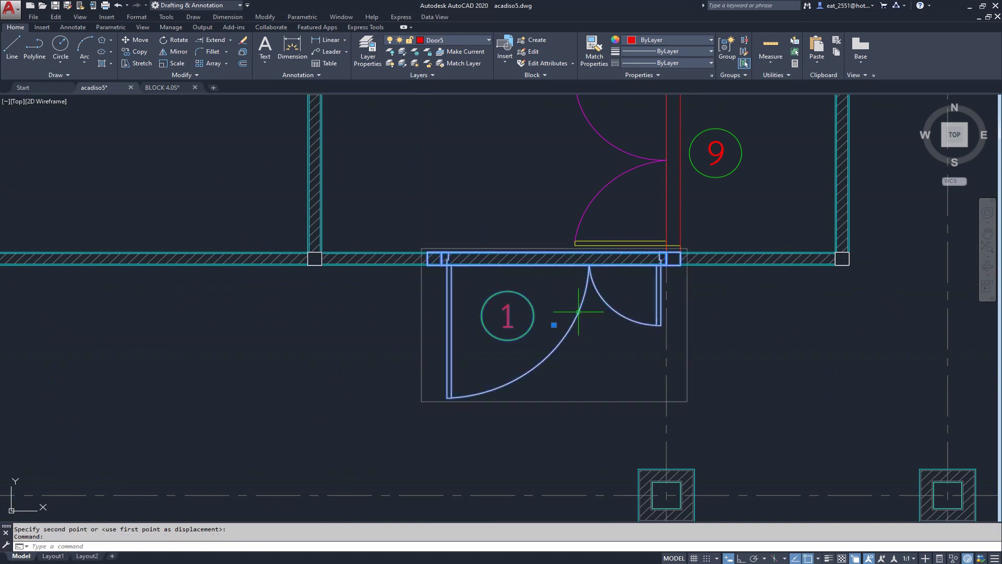
{"action": "left_click", "coordinate": [135, 40]}
{"action": "left_click", "coordinate": [324, 335]}
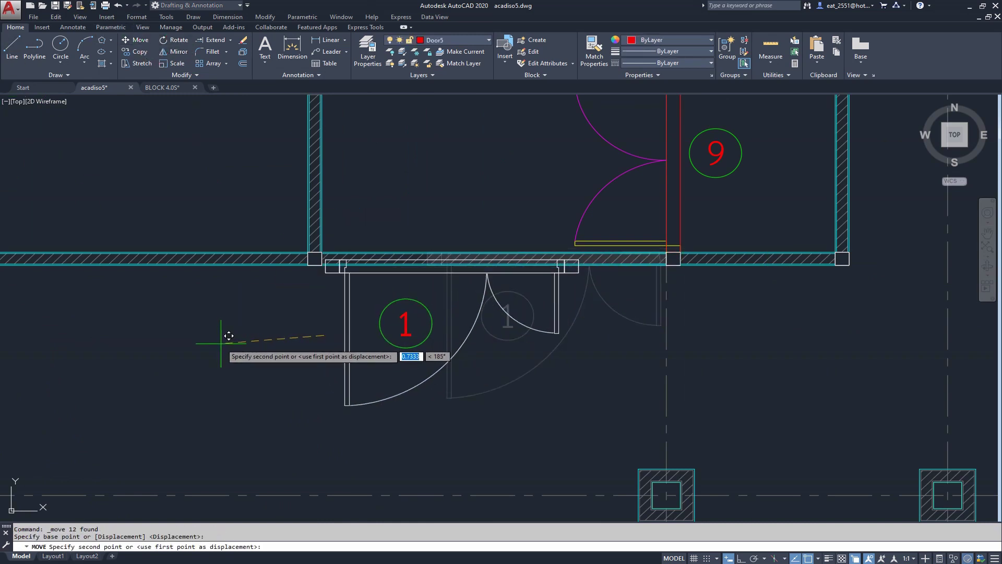
{"action": "key", "text": "F8"}
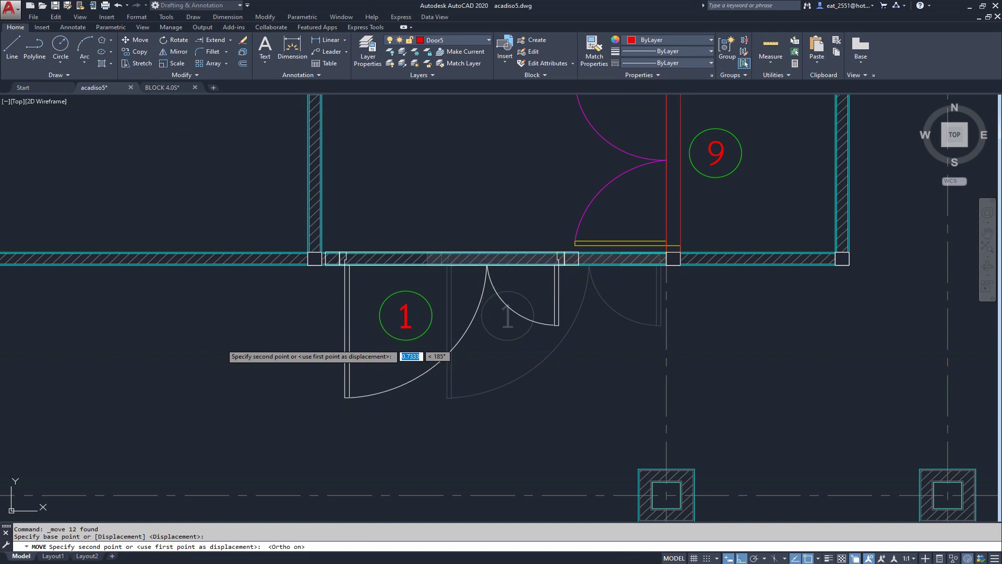
{"action": "type", "text": ".5"}
{"action": "key", "text": "Return"}
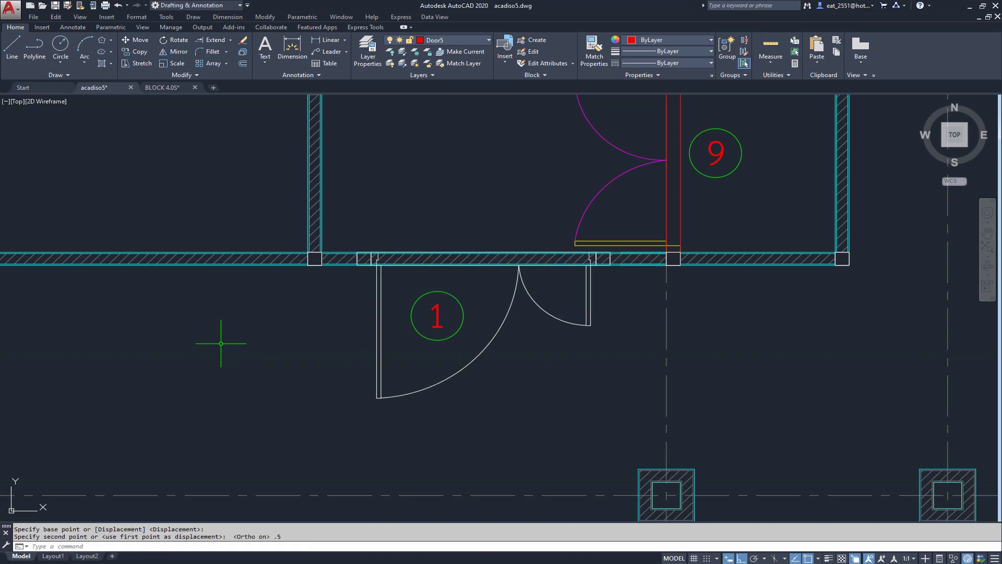
{"action": "left_click", "coordinate": [617, 302]}
Step: Bring door 1 in front of the south wall hatch and zoom to the whole drawing
{"action": "left_click", "coordinate": [300, 398]}
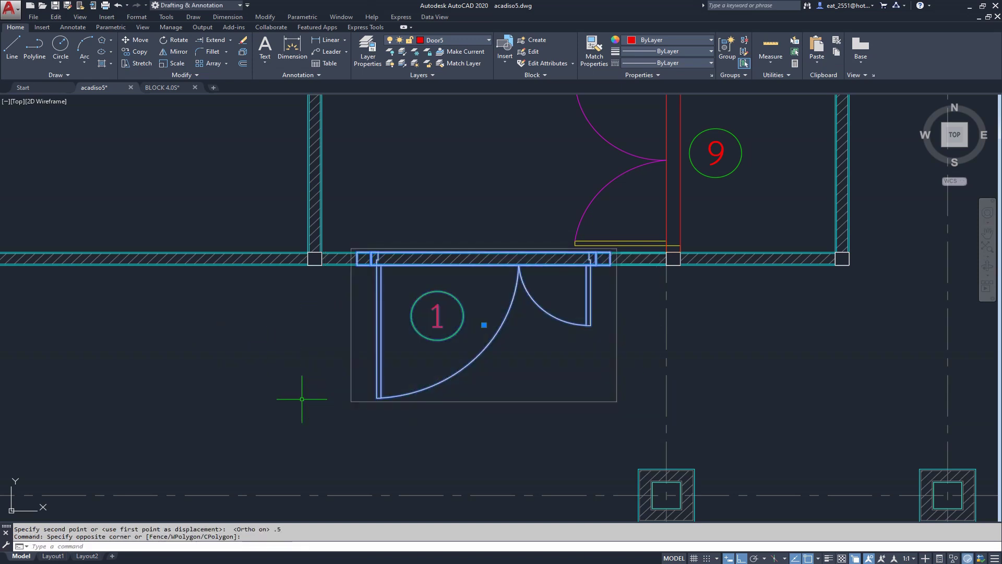
{"action": "right_click", "coordinate": [600, 372]}
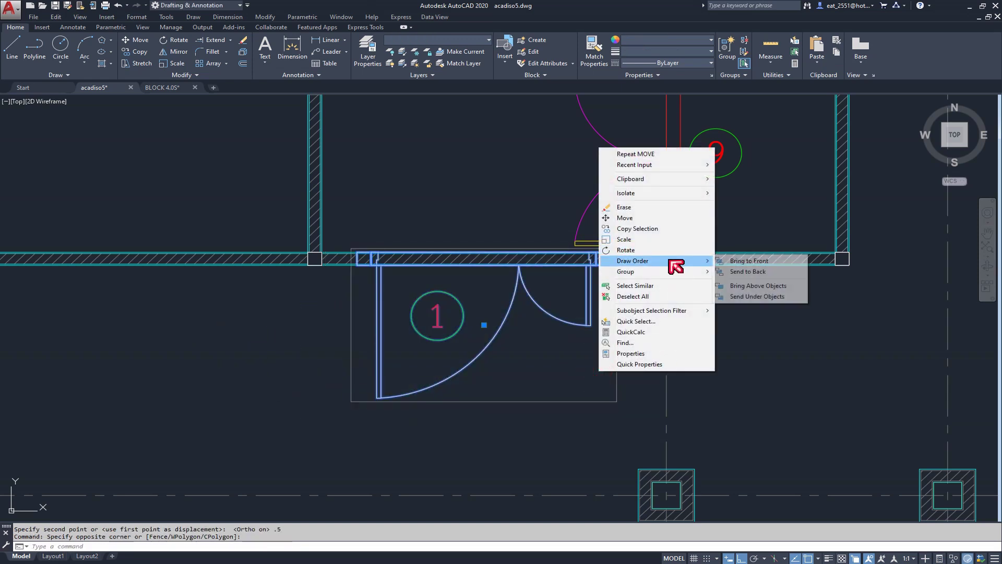
{"action": "left_click", "coordinate": [766, 261]}
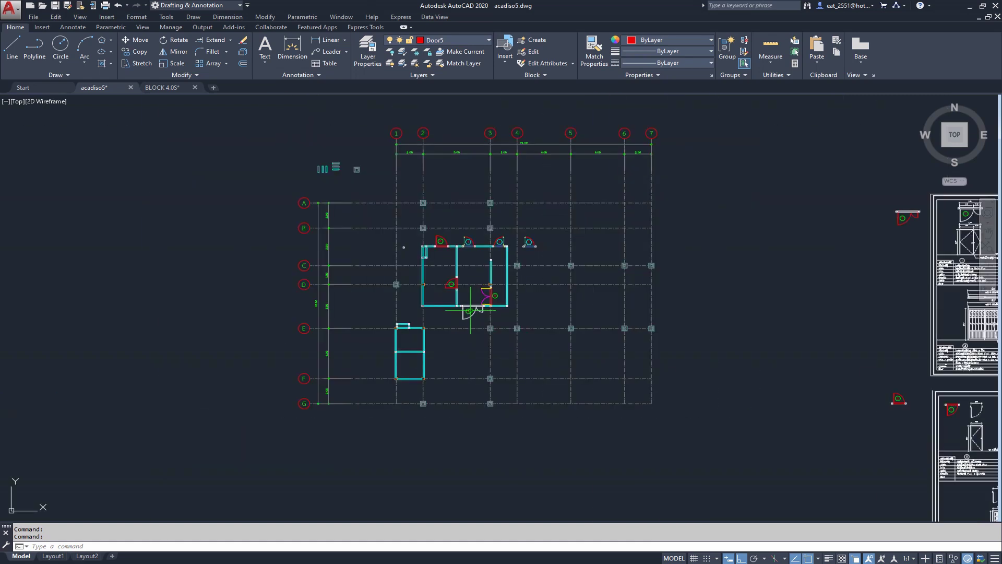
{"action": "scroll", "coordinate": [488, 324], "scroll_direction": "down", "scroll_amount": 5}
{"action": "scroll", "coordinate": [488, 324], "scroll_direction": "down", "scroll_amount": 3}
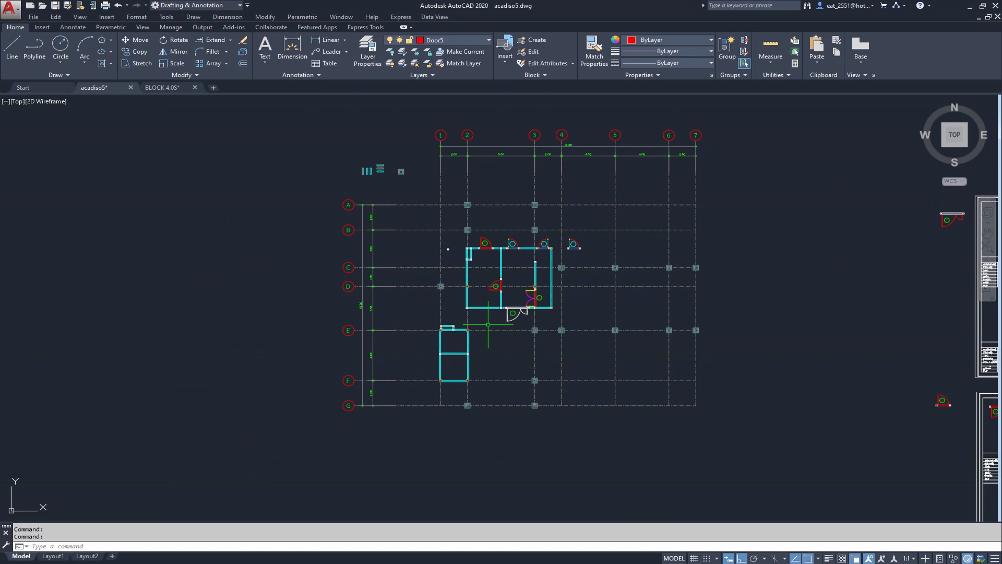
{"action": "middle_click", "coordinate": [470, 289]}
{"action": "middle_click", "coordinate": [469, 288]}
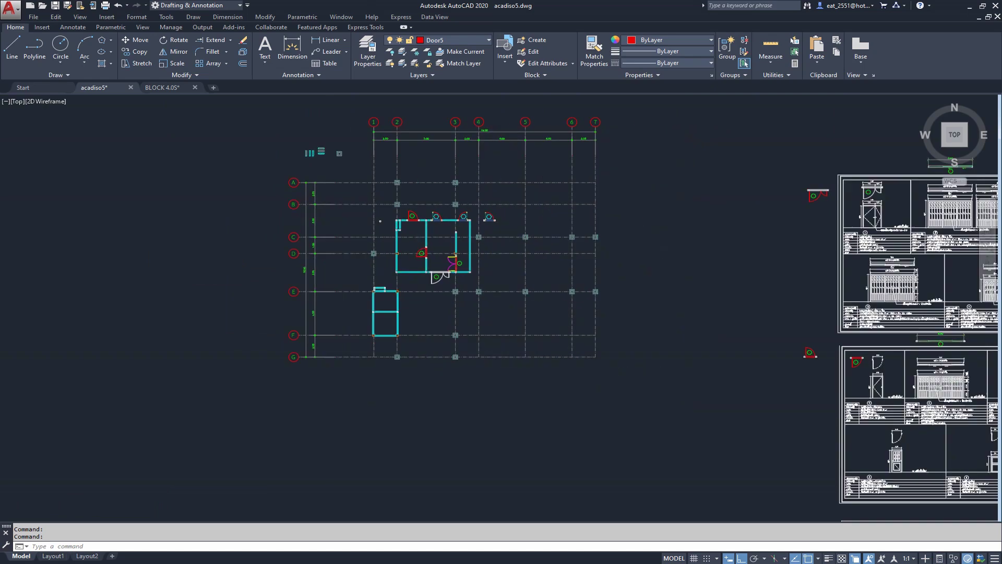
{"action": "scroll", "coordinate": [251, 179], "scroll_direction": "up", "scroll_amount": 4}
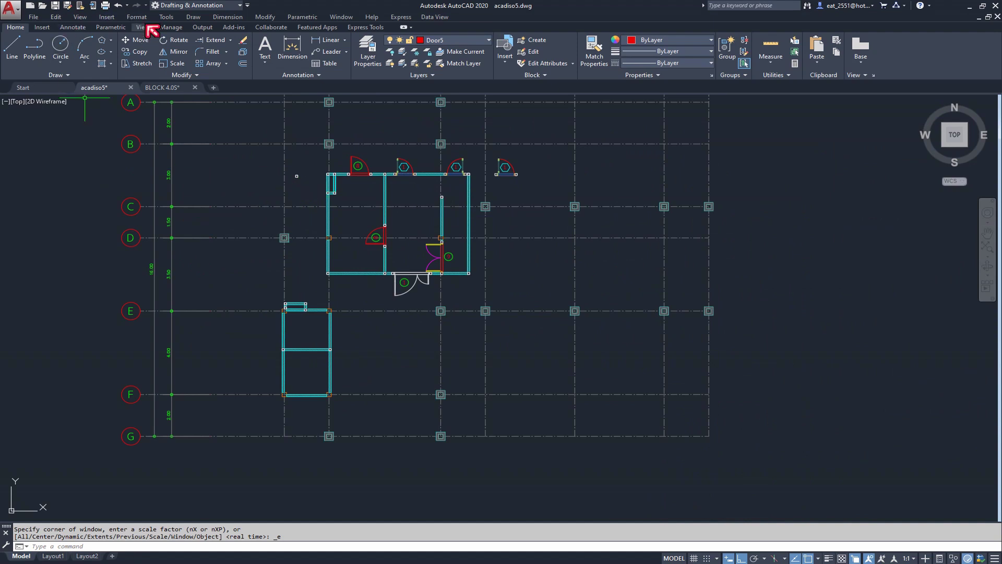
{"action": "left_click", "coordinate": [194, 17]}
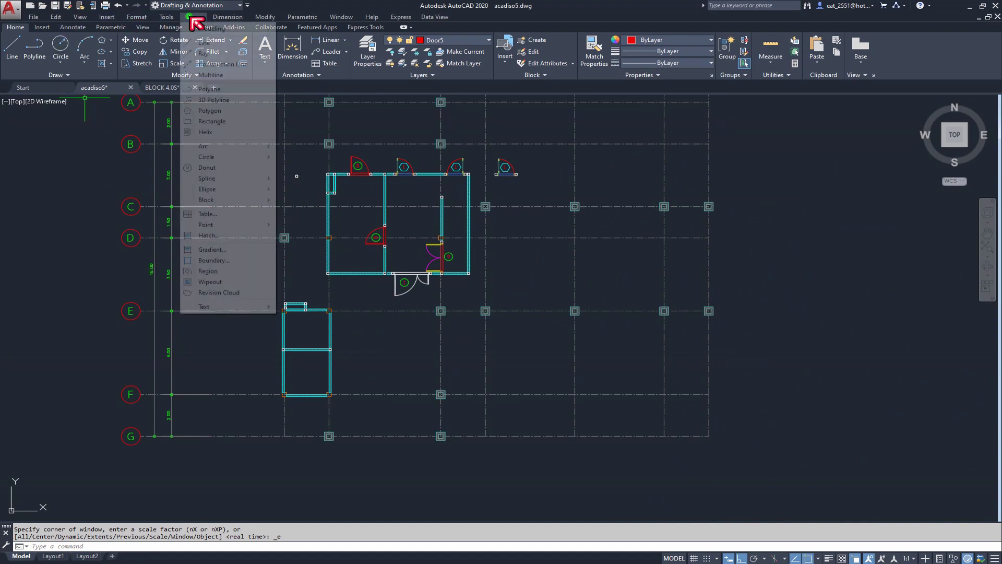
{"action": "left_click", "coordinate": [215, 292]}
{"action": "type", "text": "R"}
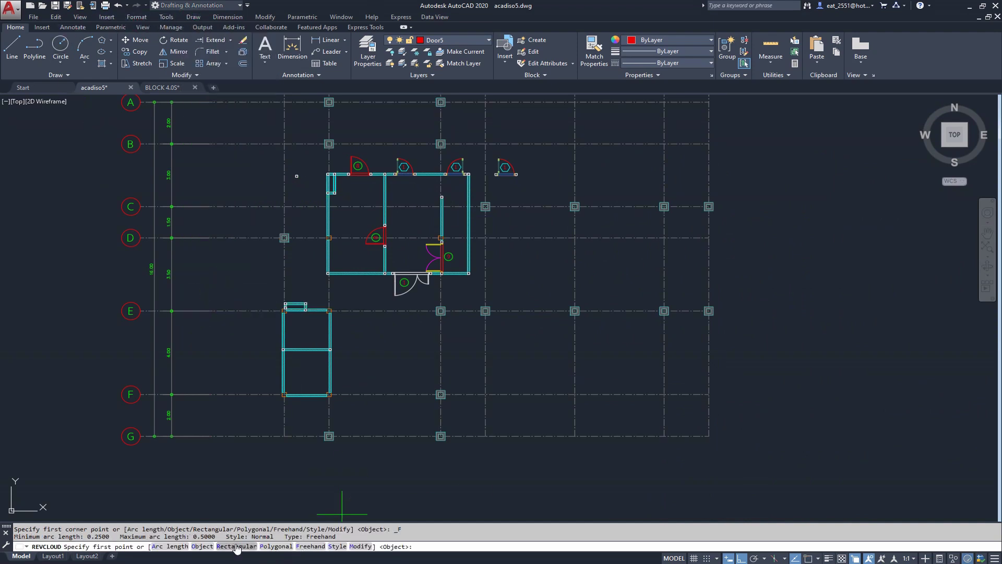
{"action": "key", "text": "Return"}
{"action": "left_click", "coordinate": [308, 166]}
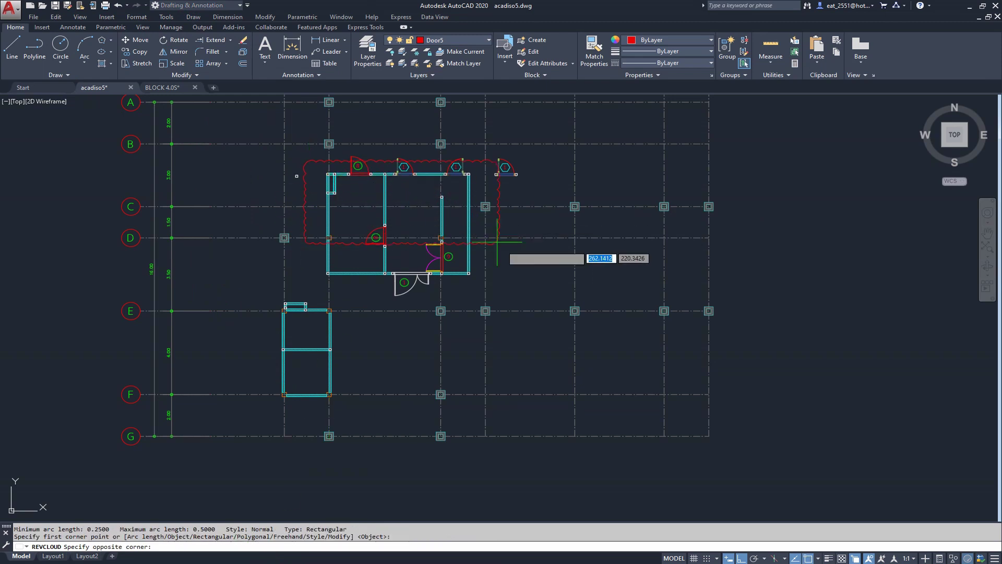
{"action": "left_click", "coordinate": [503, 300]}
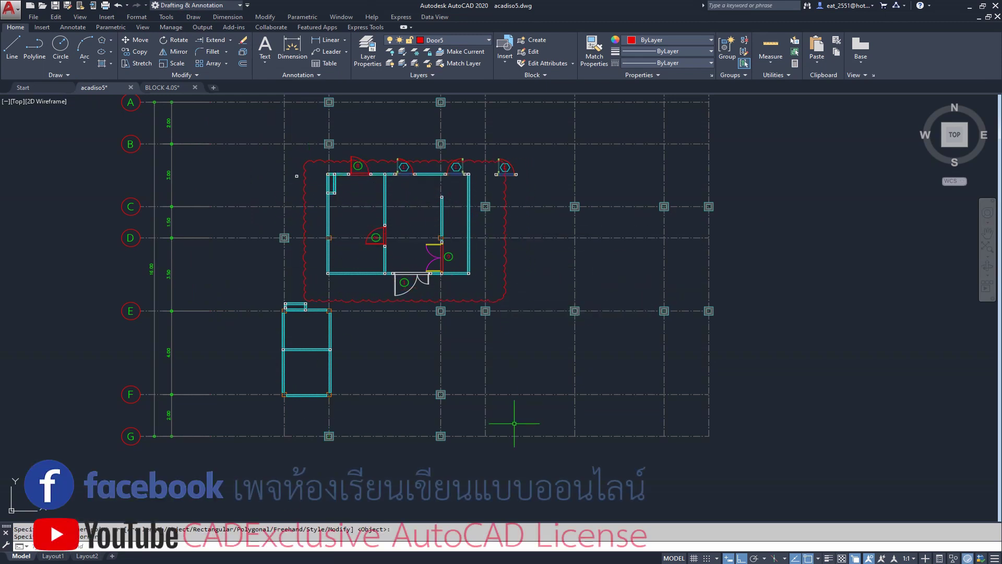
{"action": "scroll", "coordinate": [419, 228], "scroll_direction": "down", "scroll_amount": 3}
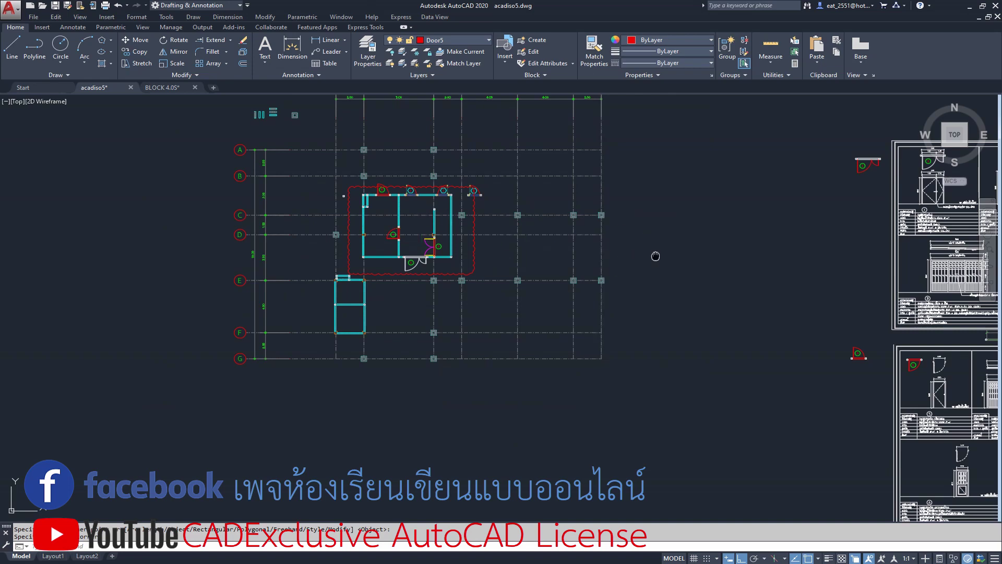
{"action": "middle_click_drag", "start_coordinate": [656, 255], "coordinate": [474, 245]}
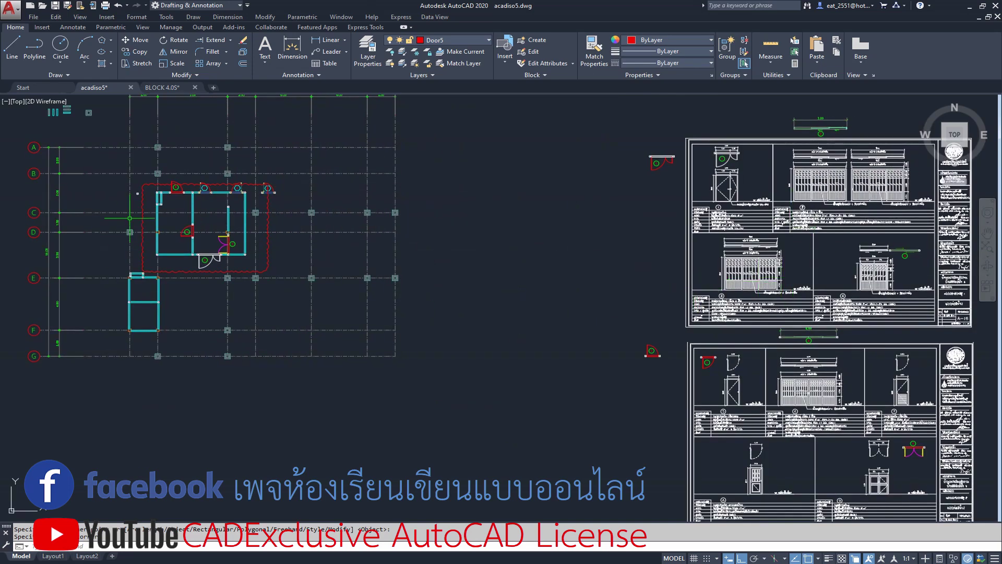
{"action": "scroll", "coordinate": [134, 212], "scroll_direction": "up", "scroll_amount": 4}
{"action": "middle_click_drag", "start_coordinate": [134, 212], "coordinate": [244, 268]}
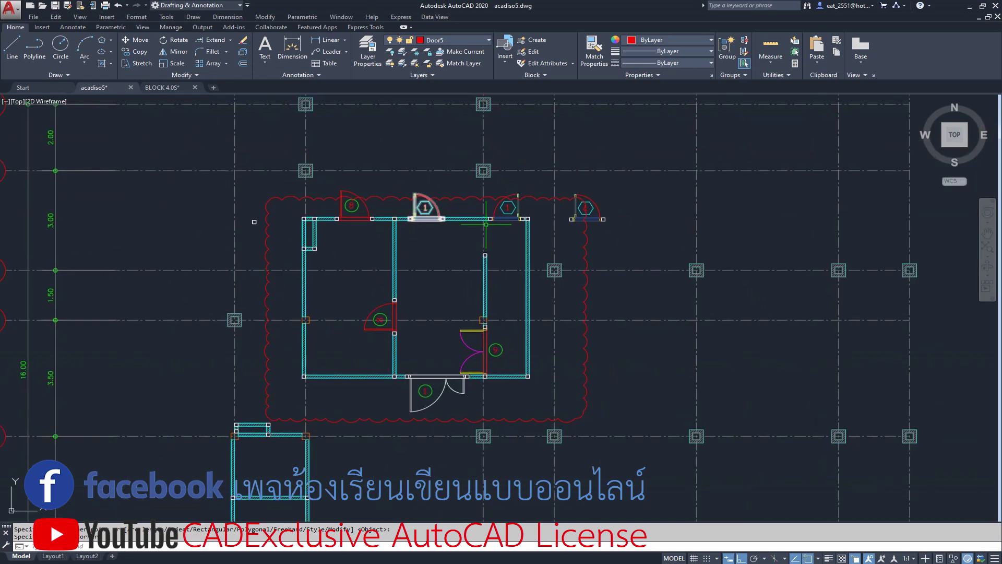
{"action": "left_click", "coordinate": [585, 298]}
{"action": "key", "text": "Delete"}
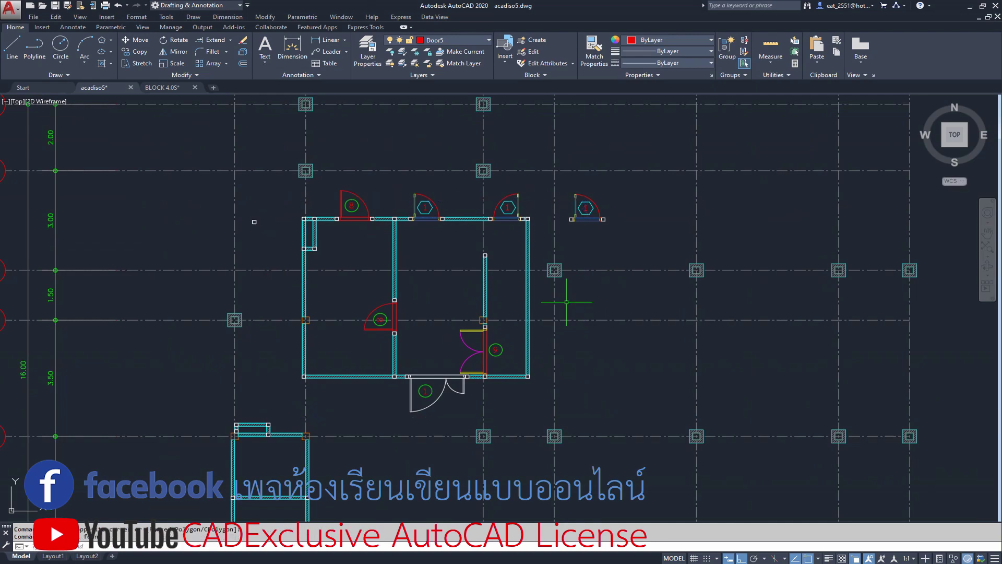
{"action": "scroll", "coordinate": [310, 183], "scroll_direction": "down", "scroll_amount": 3}
{"action": "middle_click", "coordinate": [503, 255]}
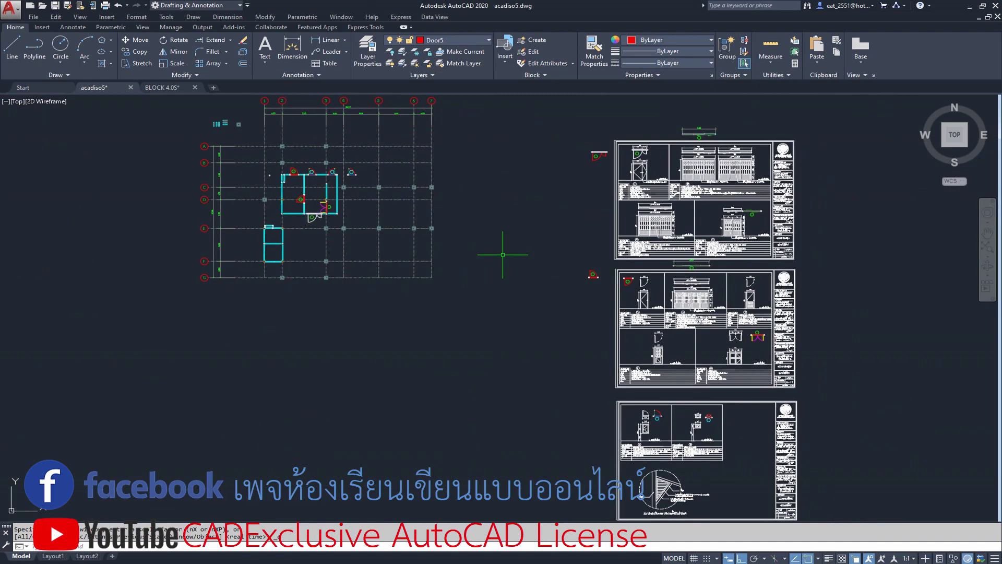